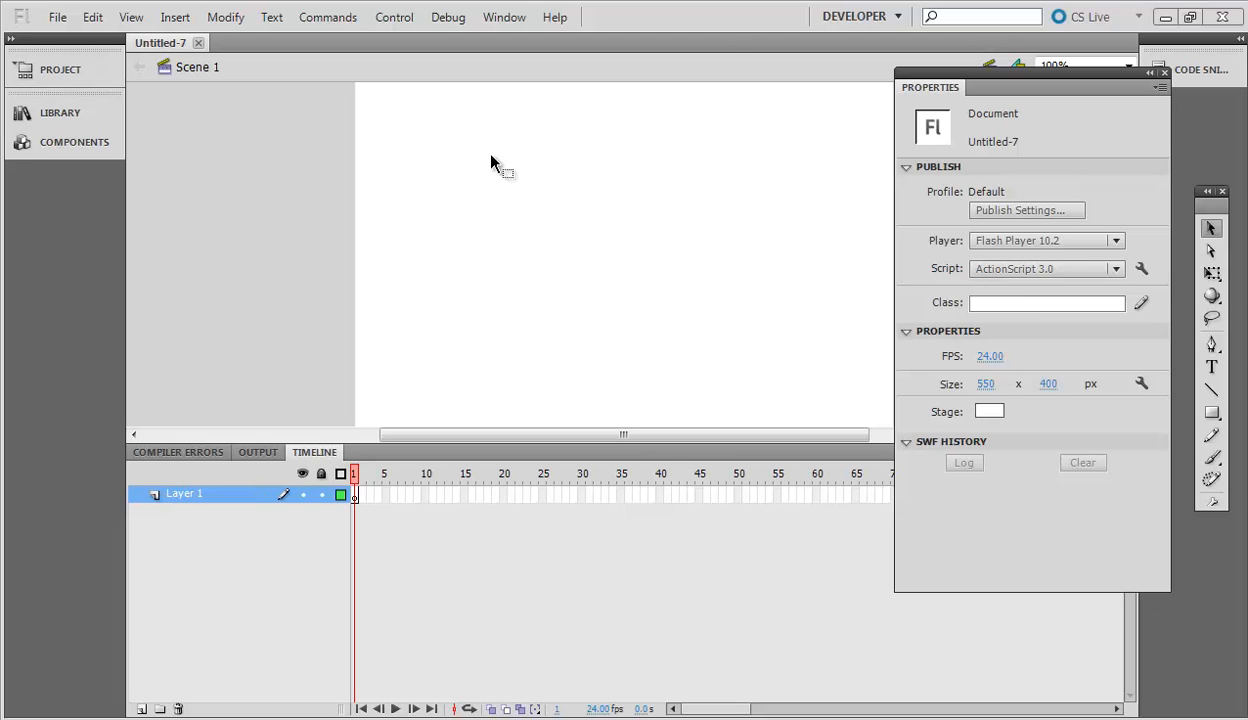
left_click(356, 497)
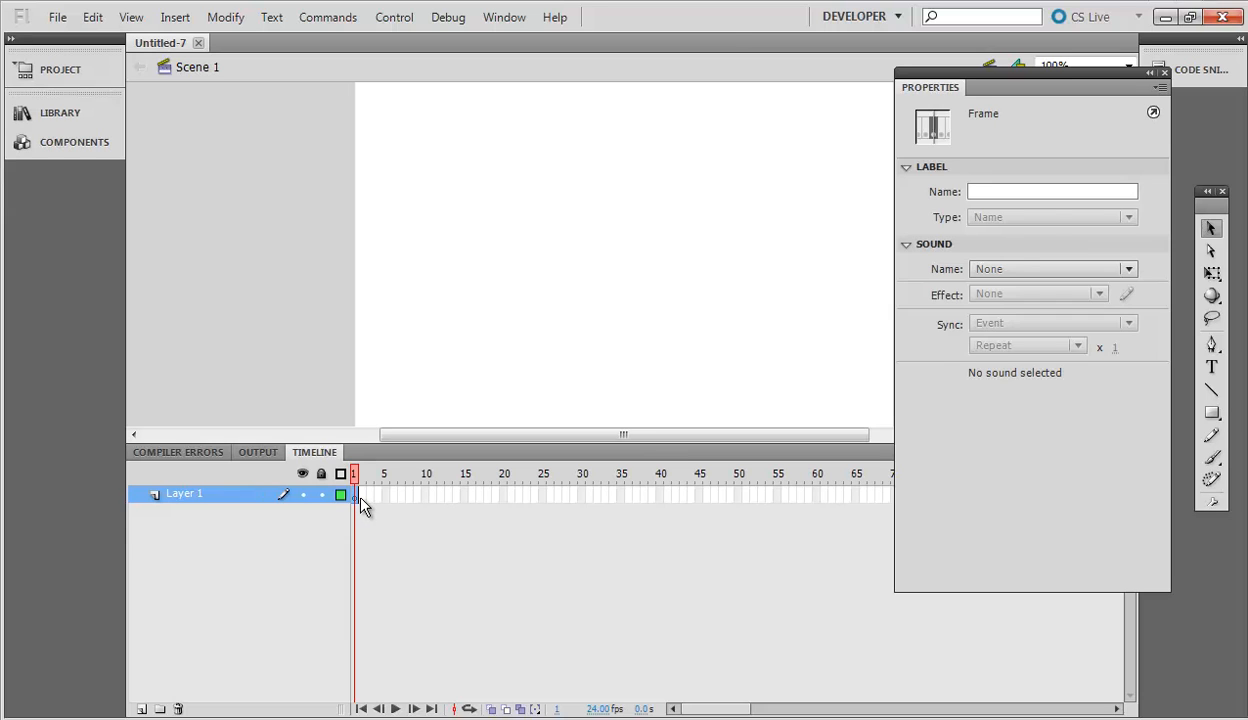
left_click(362, 498)
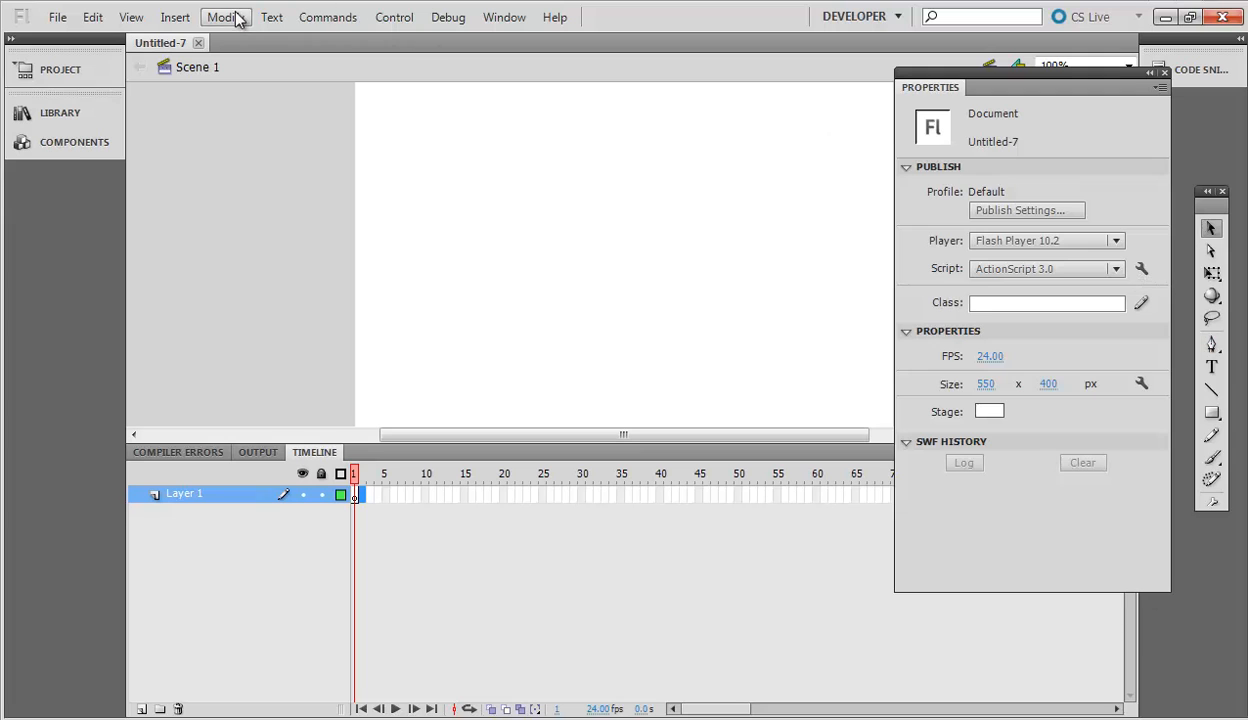
left_click(176, 18)
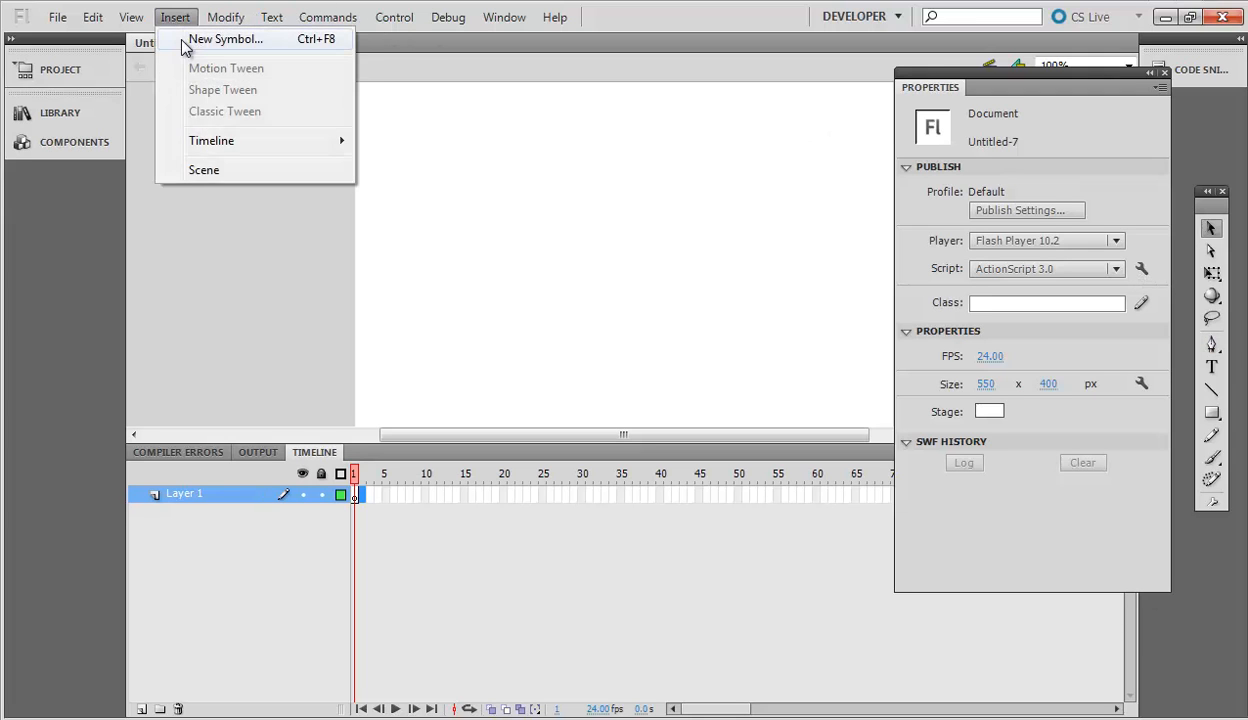
left_click(210, 36)
left_click(637, 97)
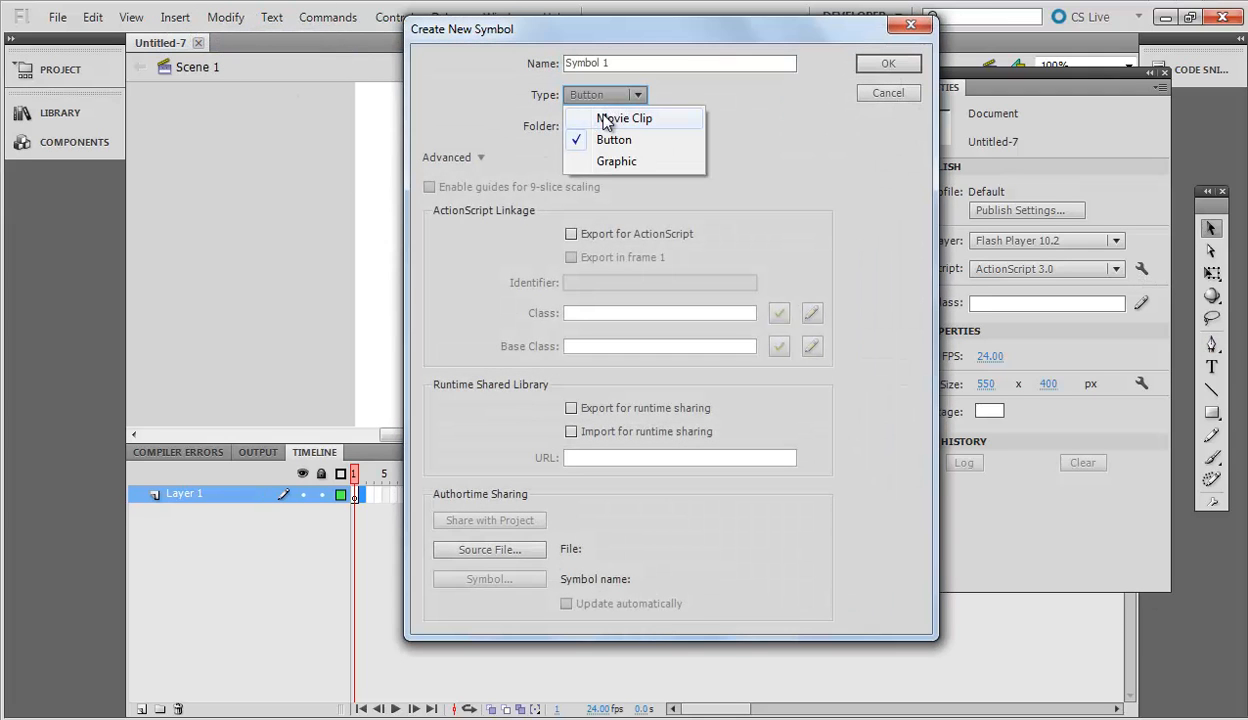
left_click(876, 96)
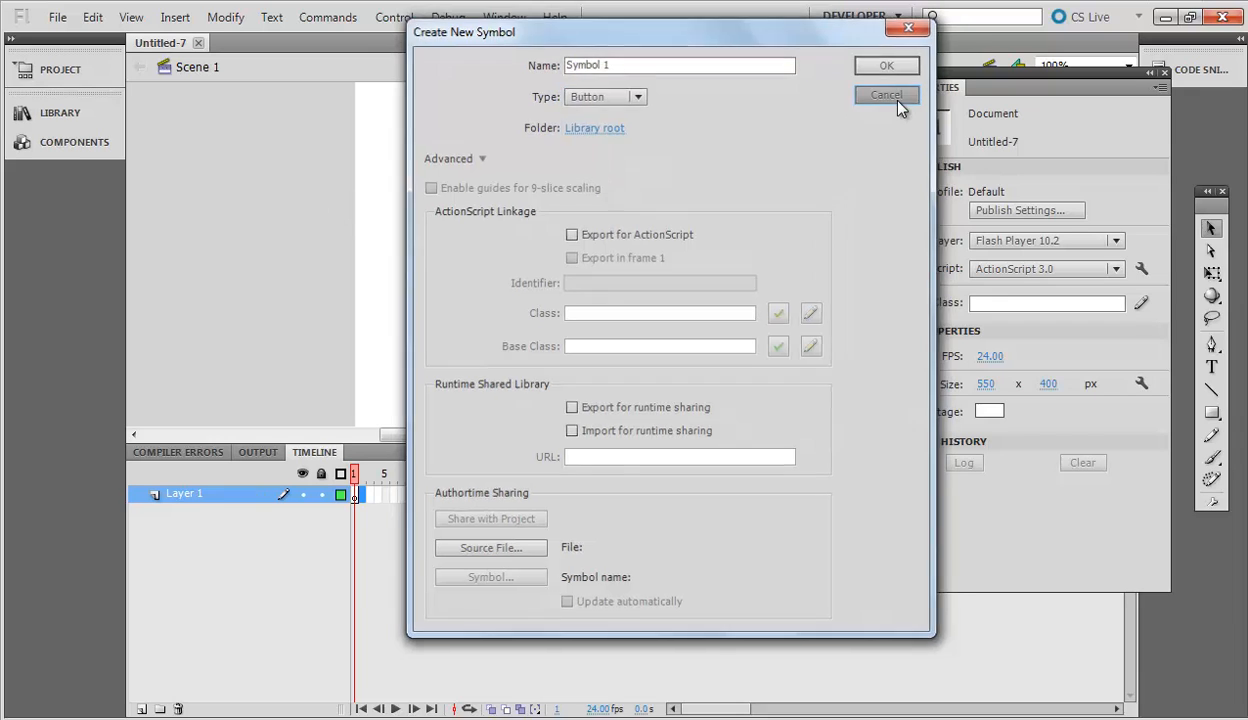
left_click(876, 96)
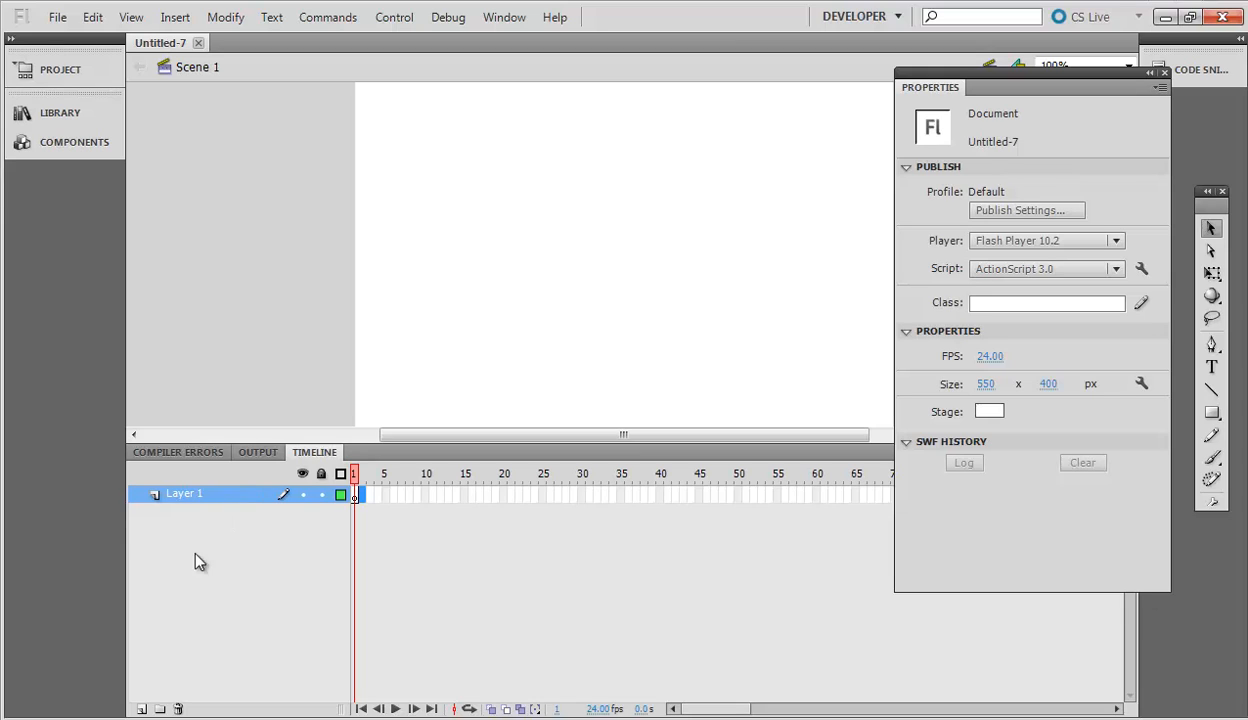
- Add two new layers above Layer 1 and rename the topmost one "Actions"
left_click(141, 709)
left_click(141, 709)
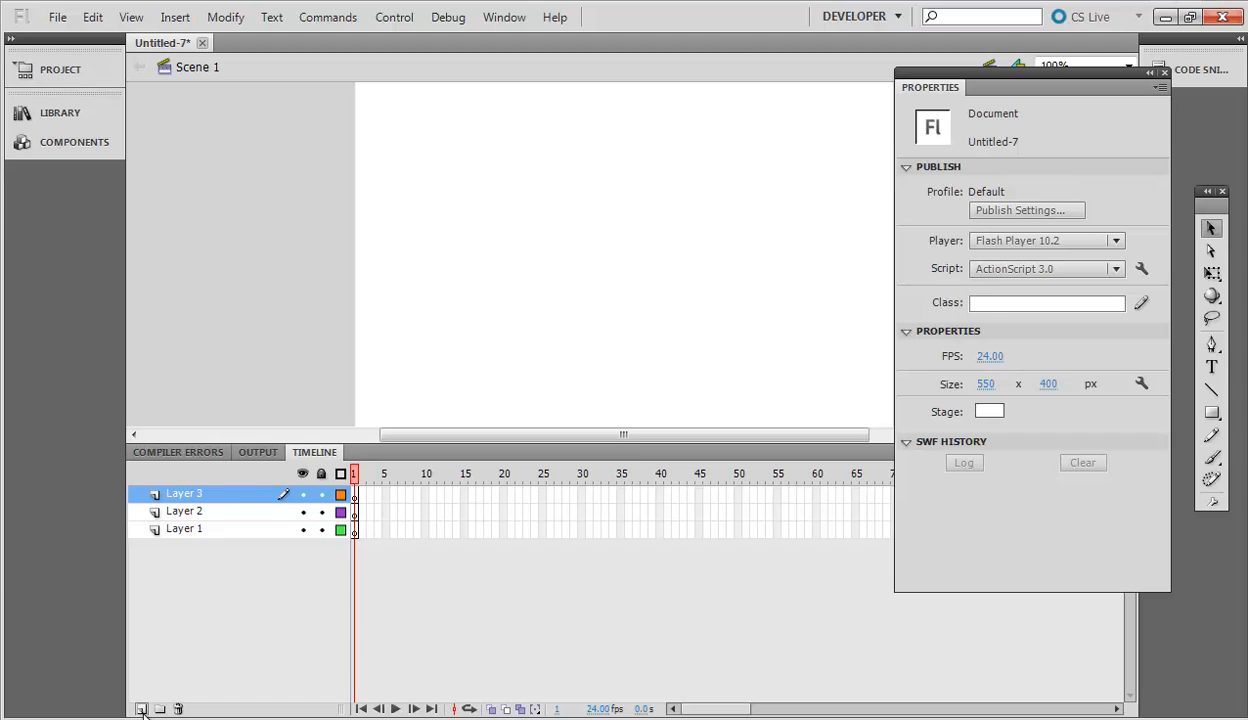
double_click(214, 494)
type("A")
key("Caps_Lock")
type("c")
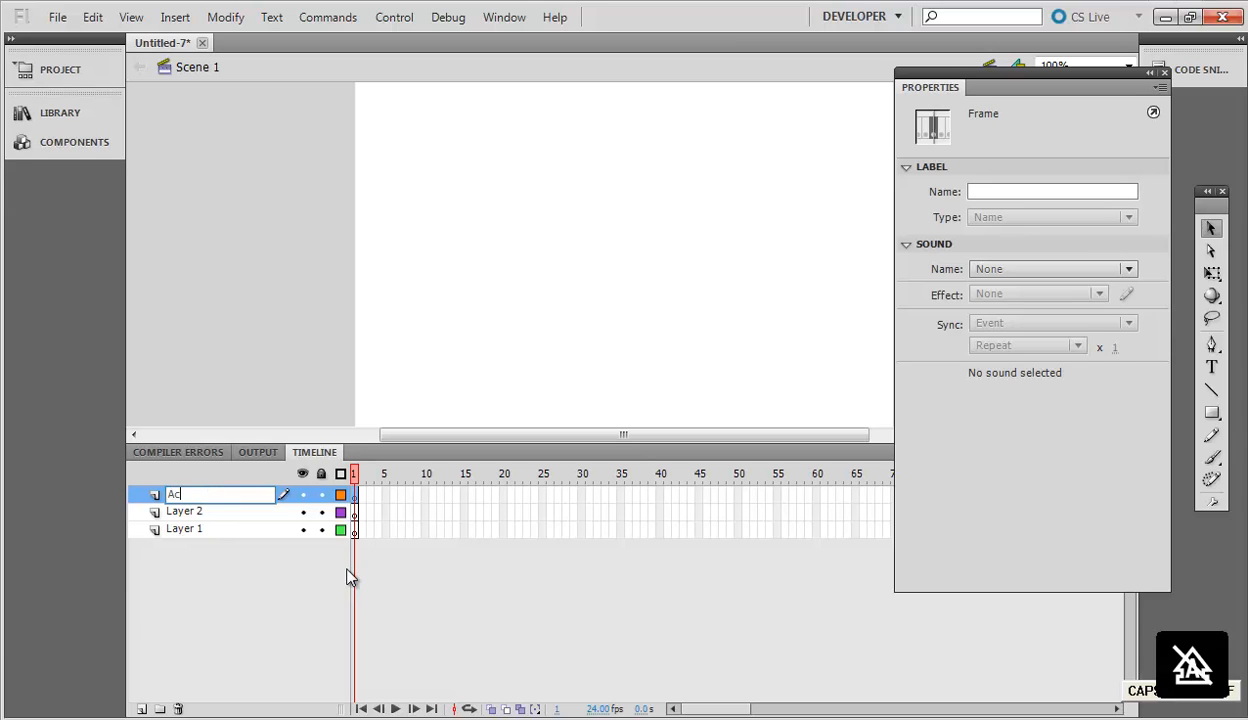
left_click(217, 534)
- Rename the middle layer, Layer 2, as "Buttons"
left_click(240, 517)
key("Caps_Lock")
key("b")
key("Caps_Lock")
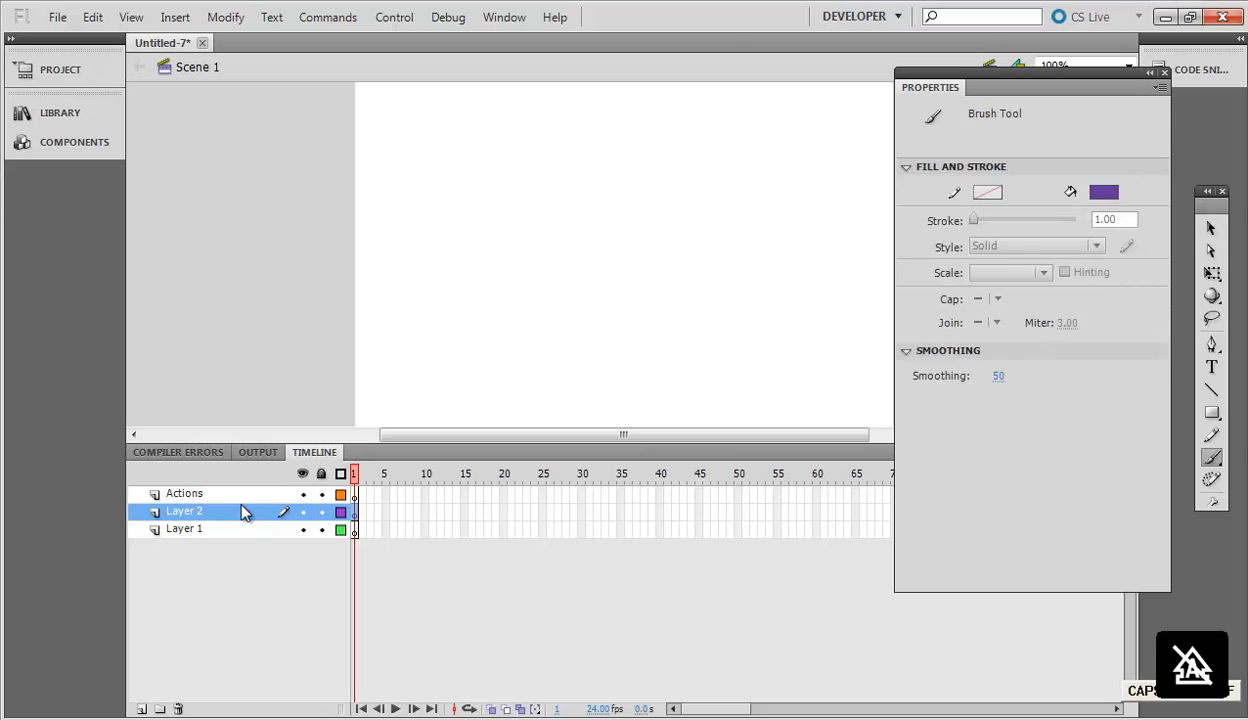
key("t")
left_click(240, 512)
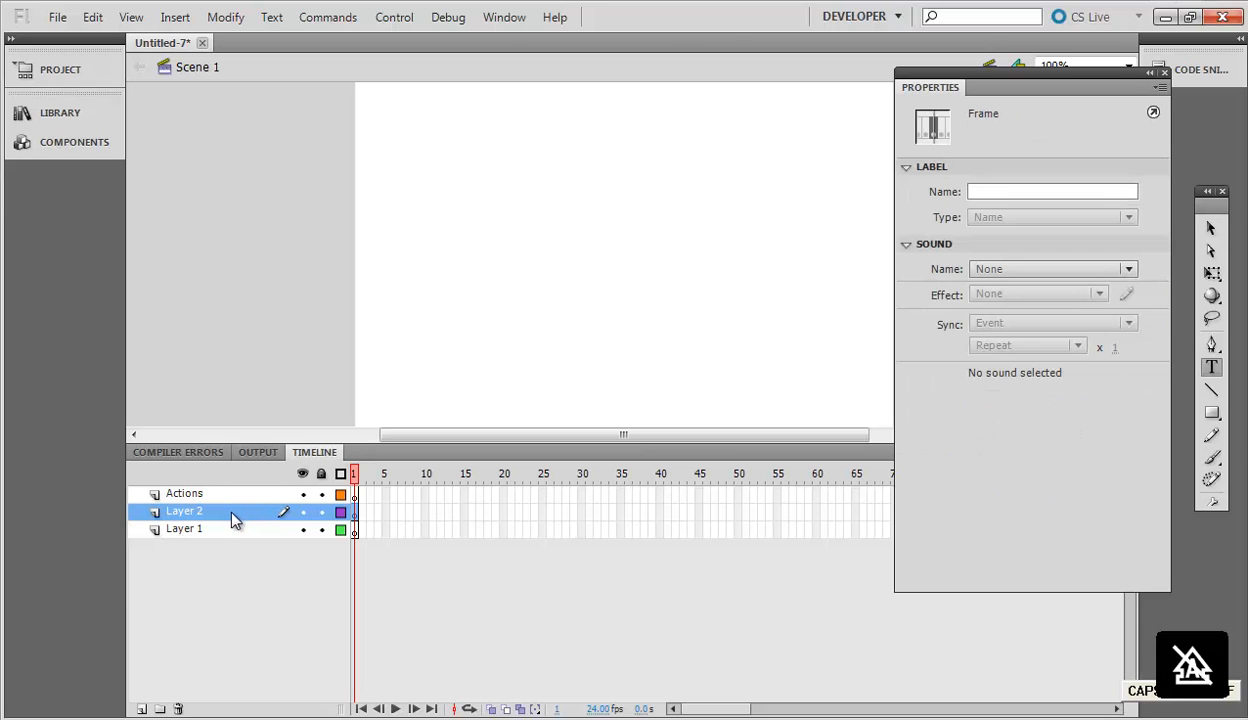
double_click(236, 508)
key("Caps_Lock")
type("Buttons")
key("Caps_Lock")
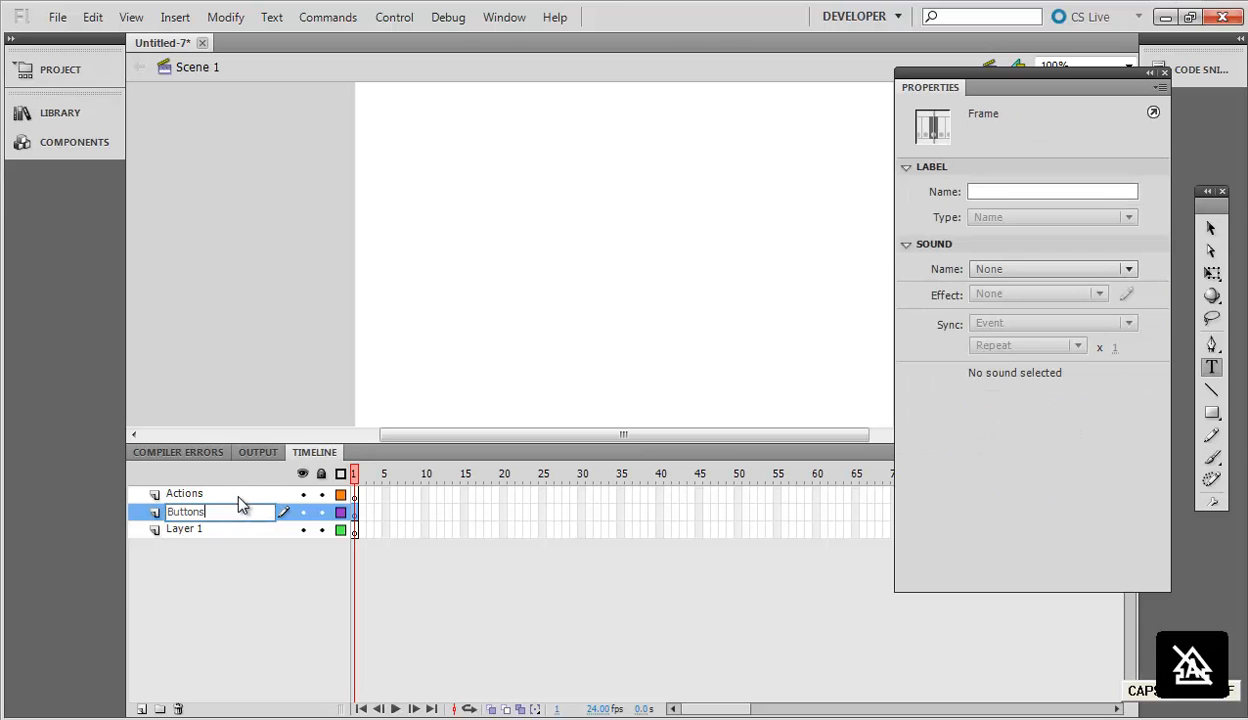
left_click_drag(241, 514, 127, 520)
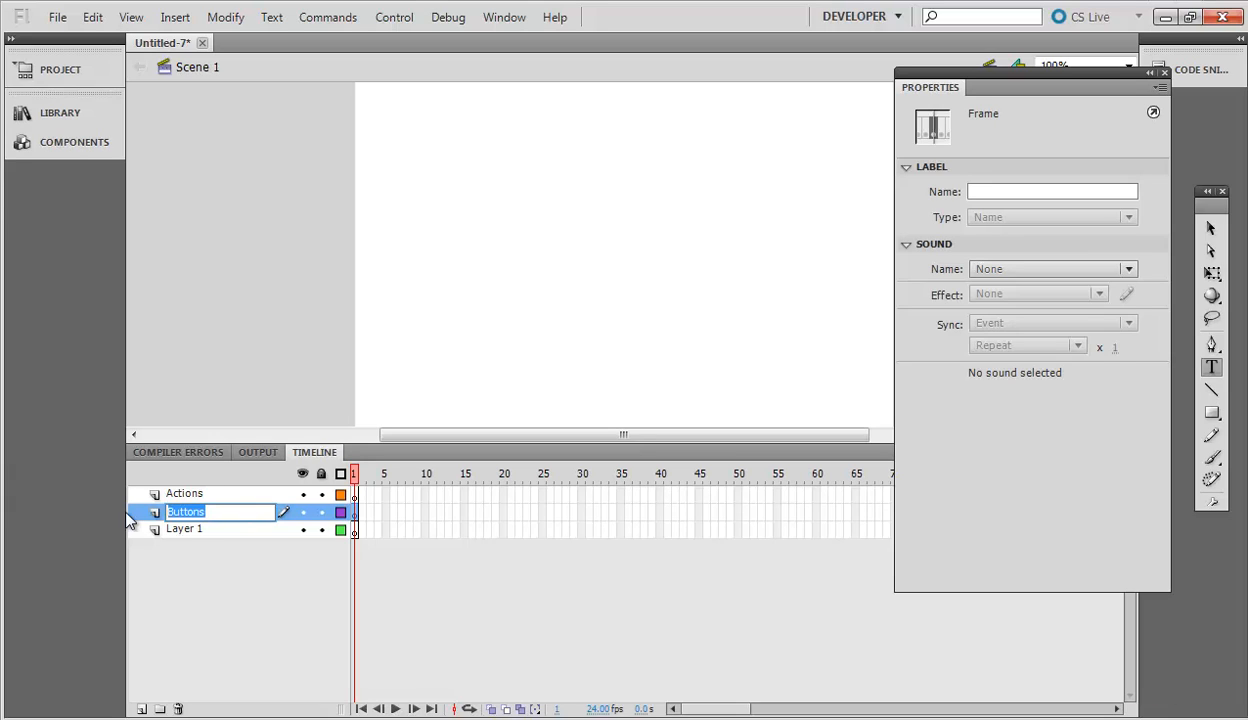
left_click(224, 532)
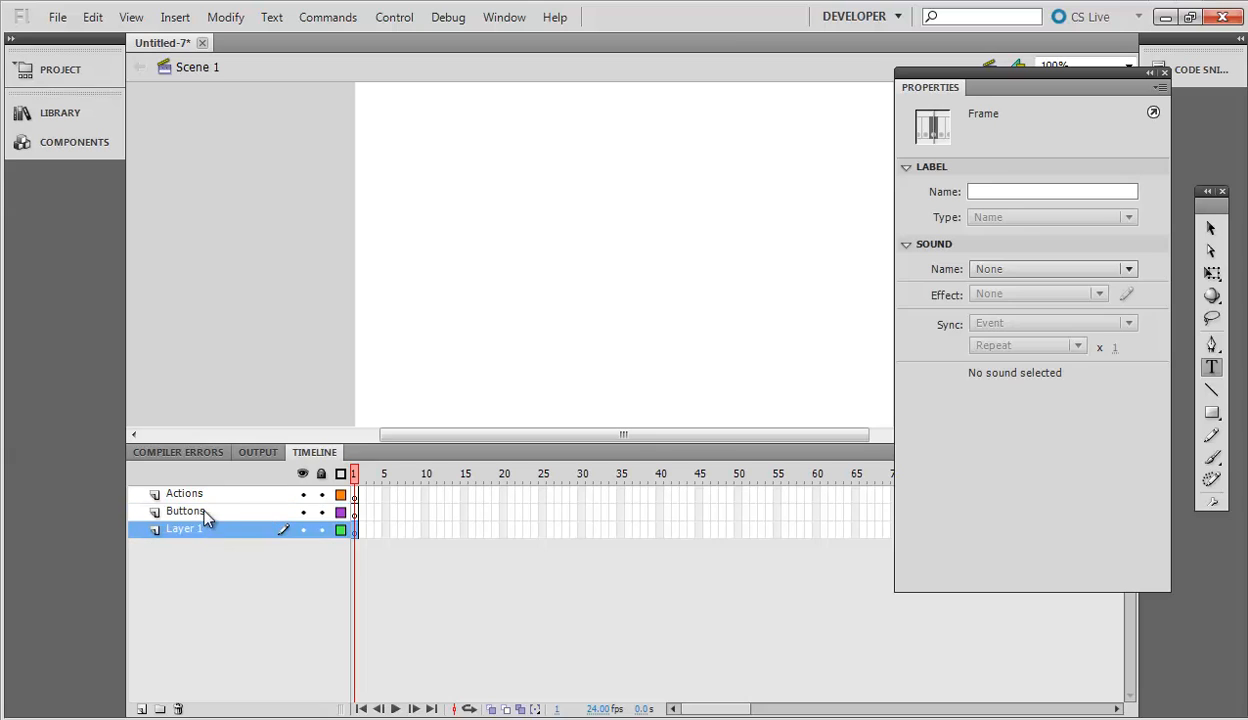
- Rename the lowest layer, Layer 1, as "SB Frames"
left_click(222, 516)
double_click(203, 530)
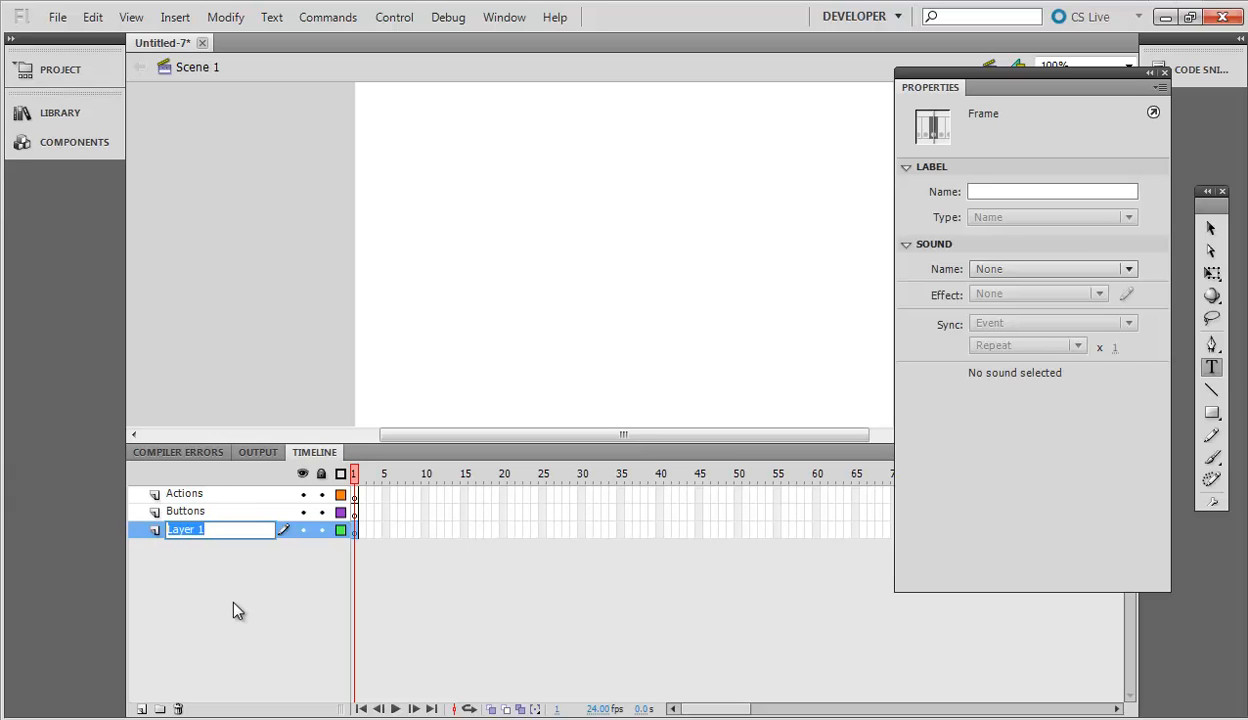
type("SB FRA")
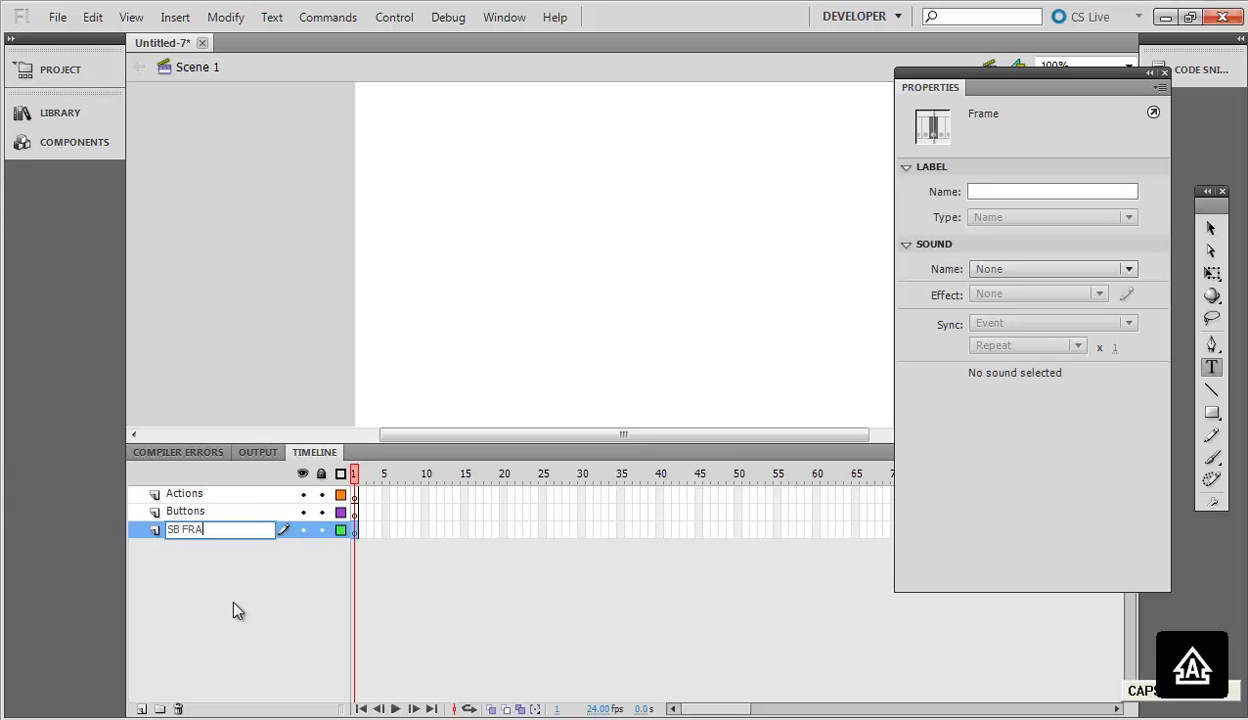
type("ME")
key("BackSpace")
key("BackSpace")
key("BackSpace")
key("BackSpace")
key("BackSpace")
key("Caps_Lock")
type("Frames")
left_click(290, 596)
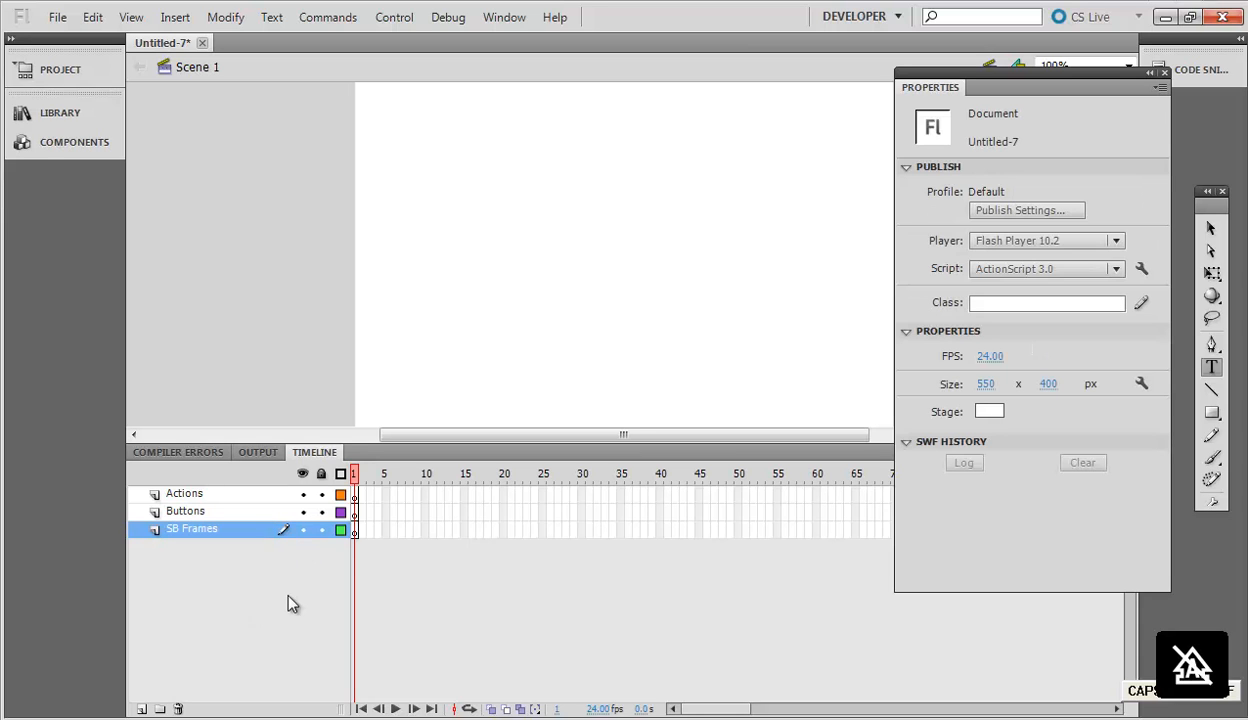
- On frame 1 of the SB Frames layer, add a text box about 271 by 69 px near the stage's middle reading "Welcome"
left_click(355, 530)
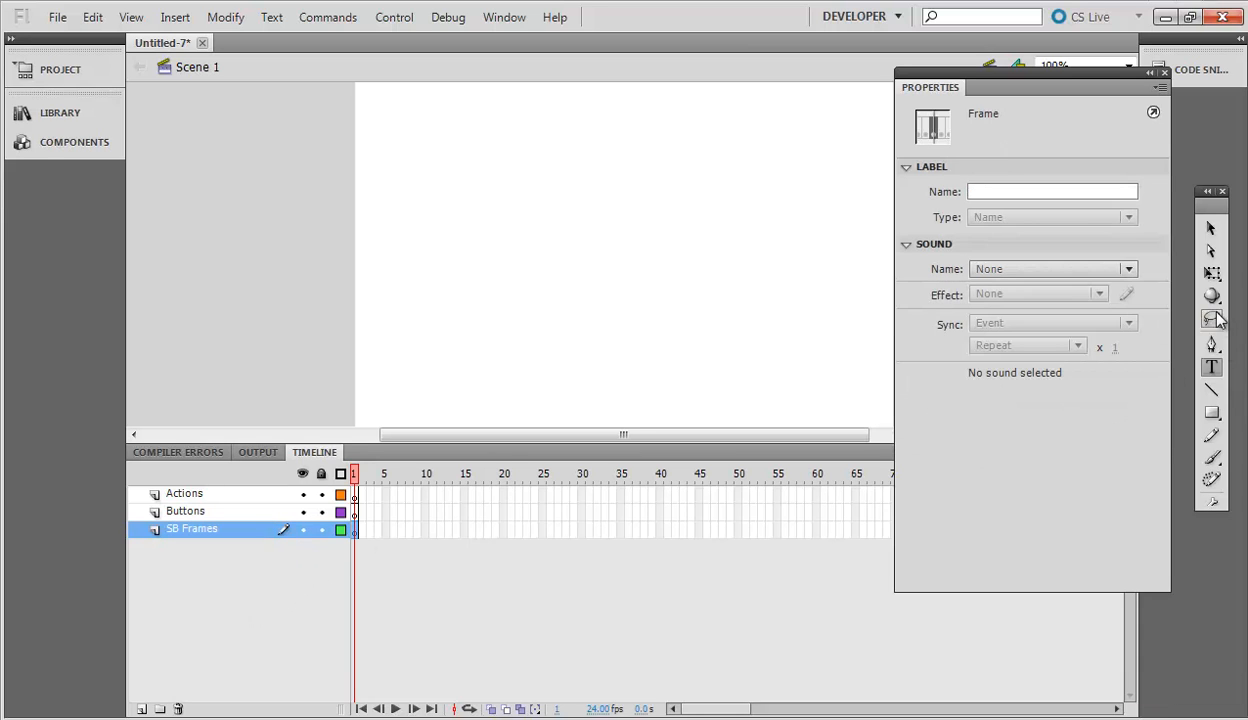
left_click(1211, 367)
left_click_drag(470, 265, 735, 332)
type("Welco")
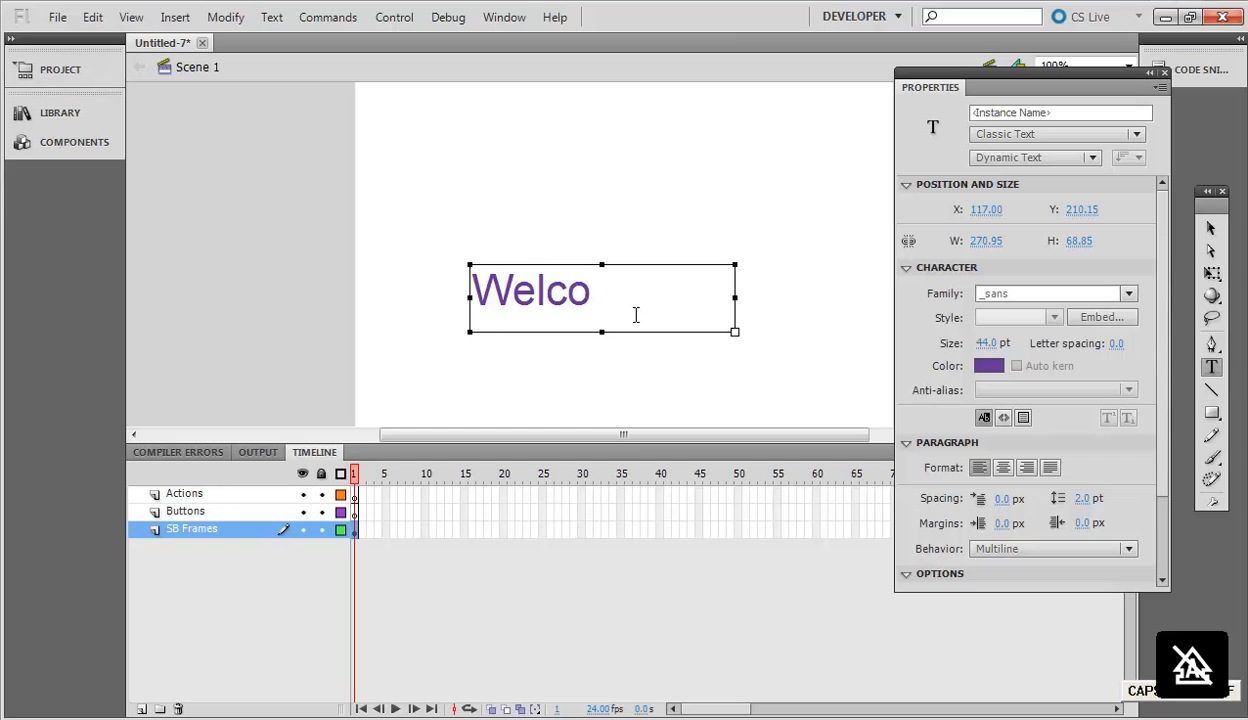
type("me")
left_click(387, 134)
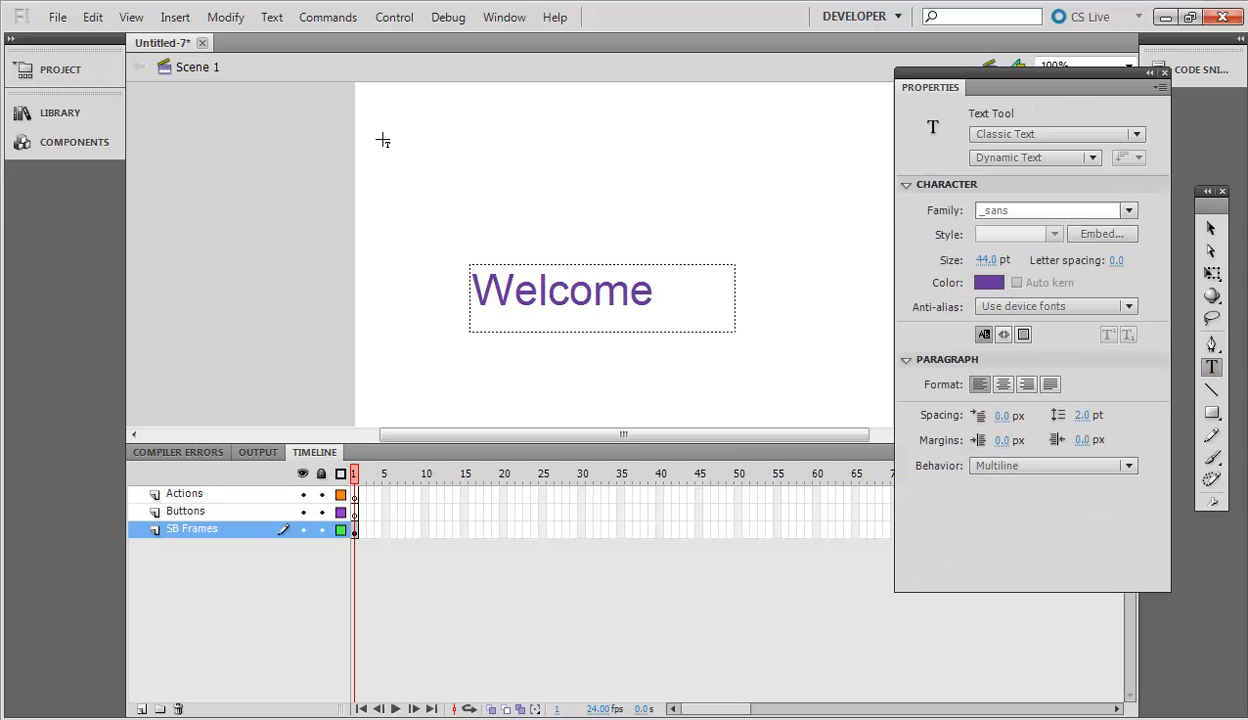
- Add two separate text boxes reading "1" and "2" side by side in the stage's upper-left area
left_click_drag(380, 100, 483, 153)
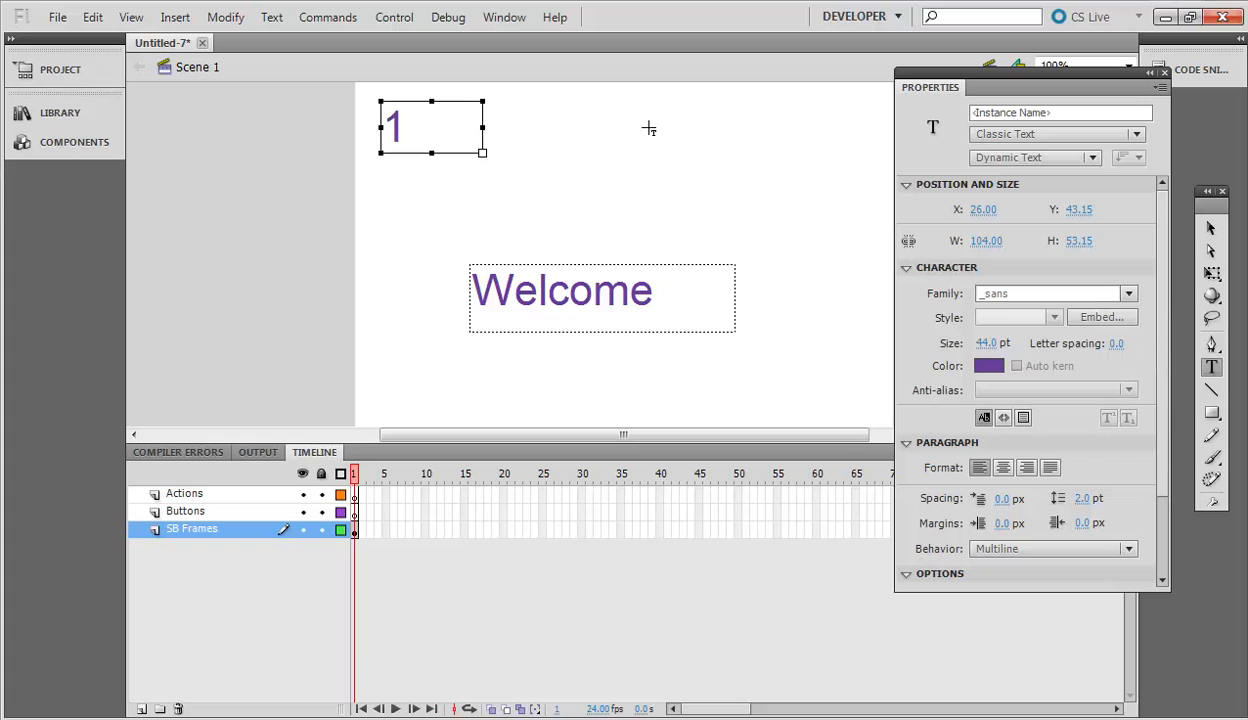
left_click_drag(482, 127, 548, 146)
left_click(461, 137)
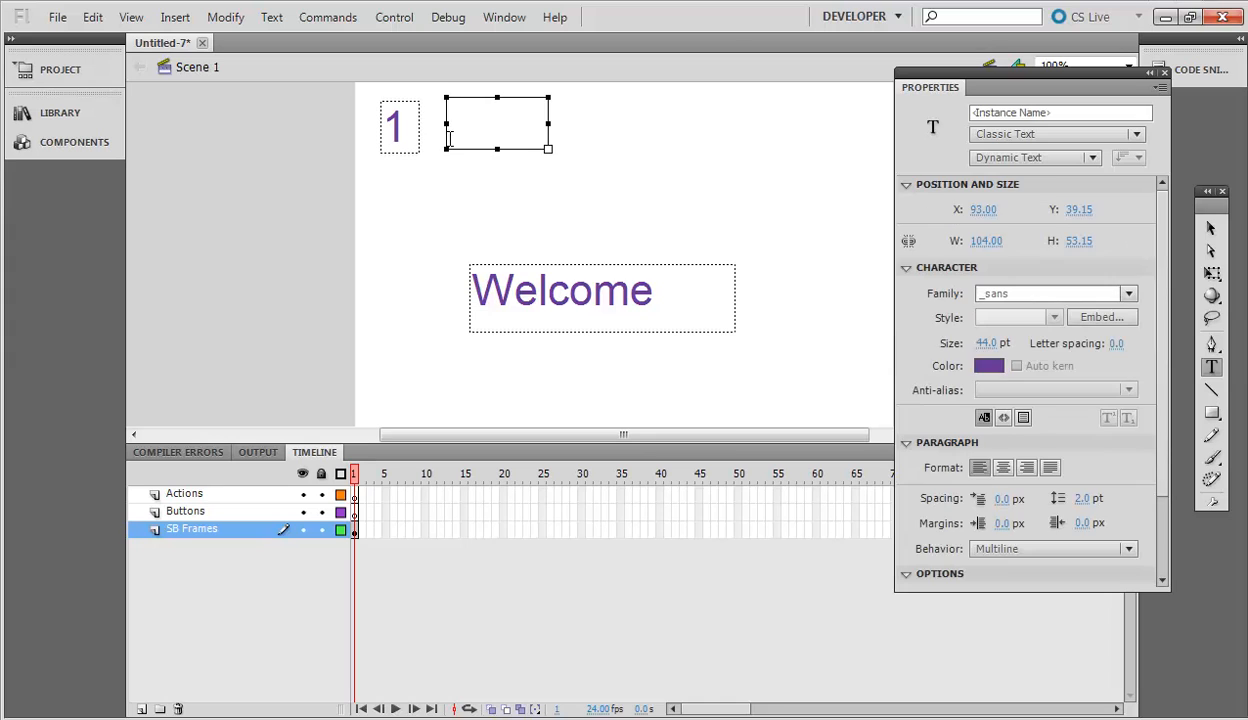
type("2")
left_click(598, 140)
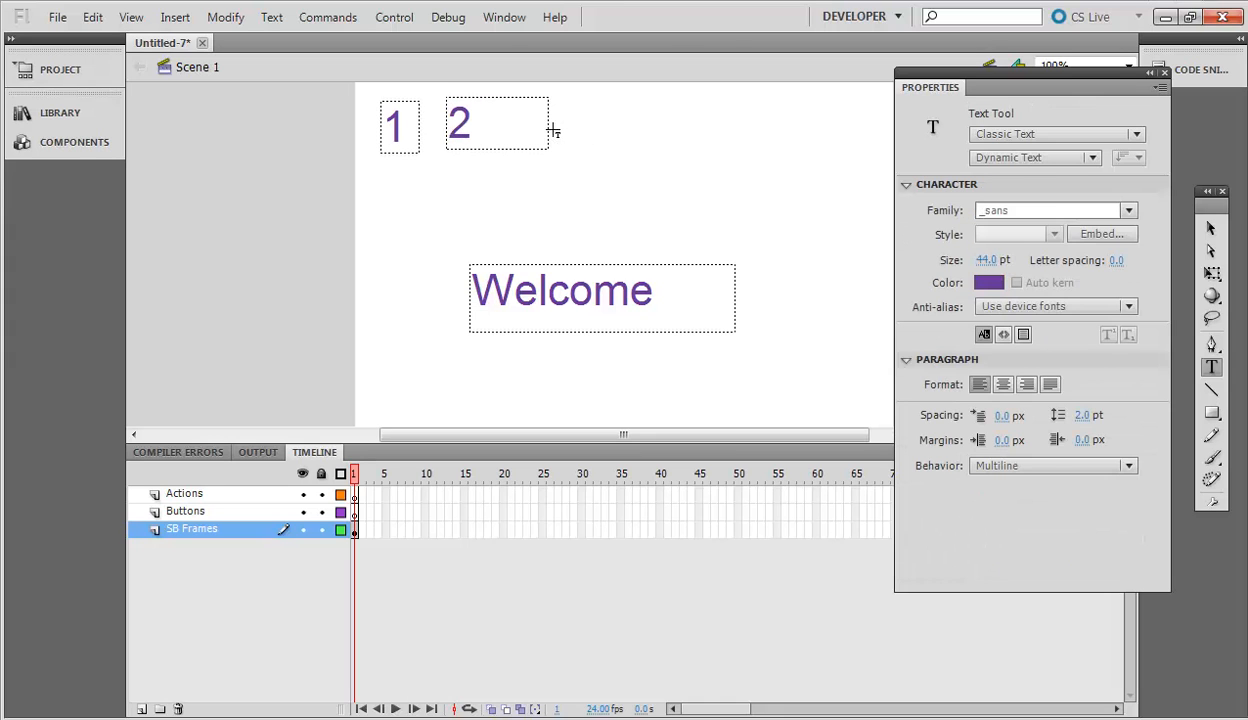
- Add a text box about 104 px wide to the right of the "2", reading "3"
left_click_drag(550, 88, 654, 140)
type("2")
left_click(488, 187)
left_click(576, 128)
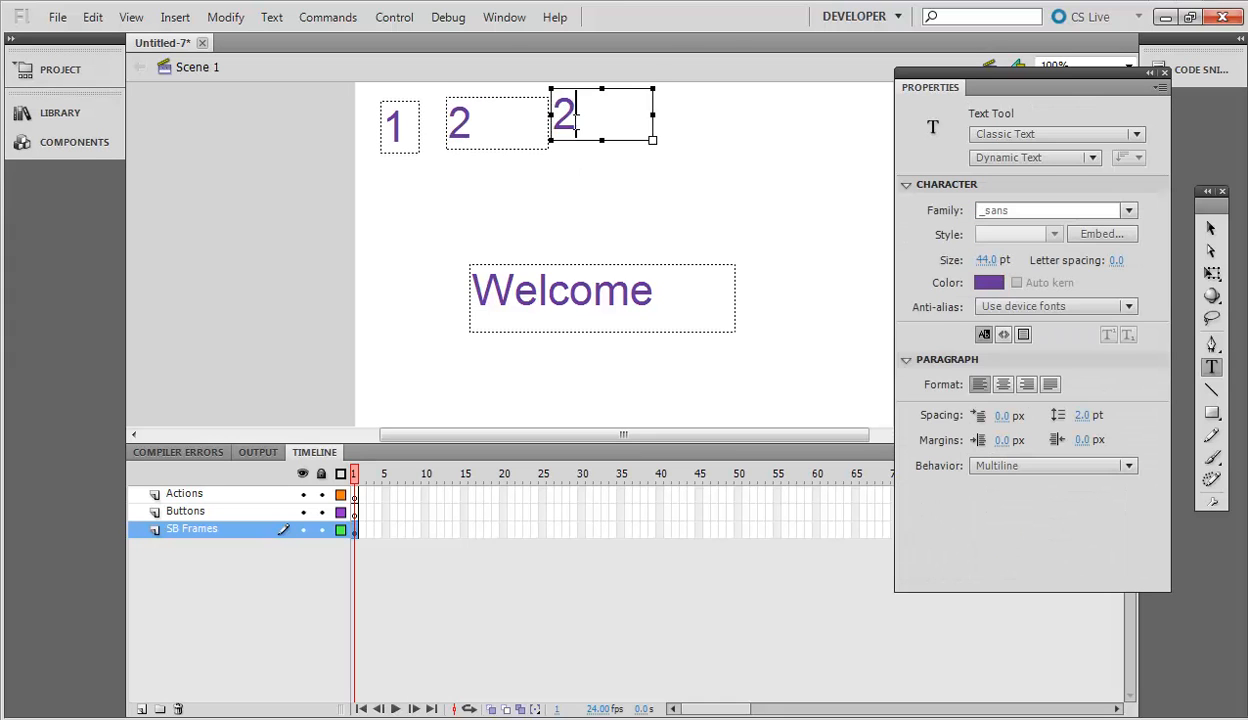
double_click(576, 128)
type("3")
left_click(689, 143)
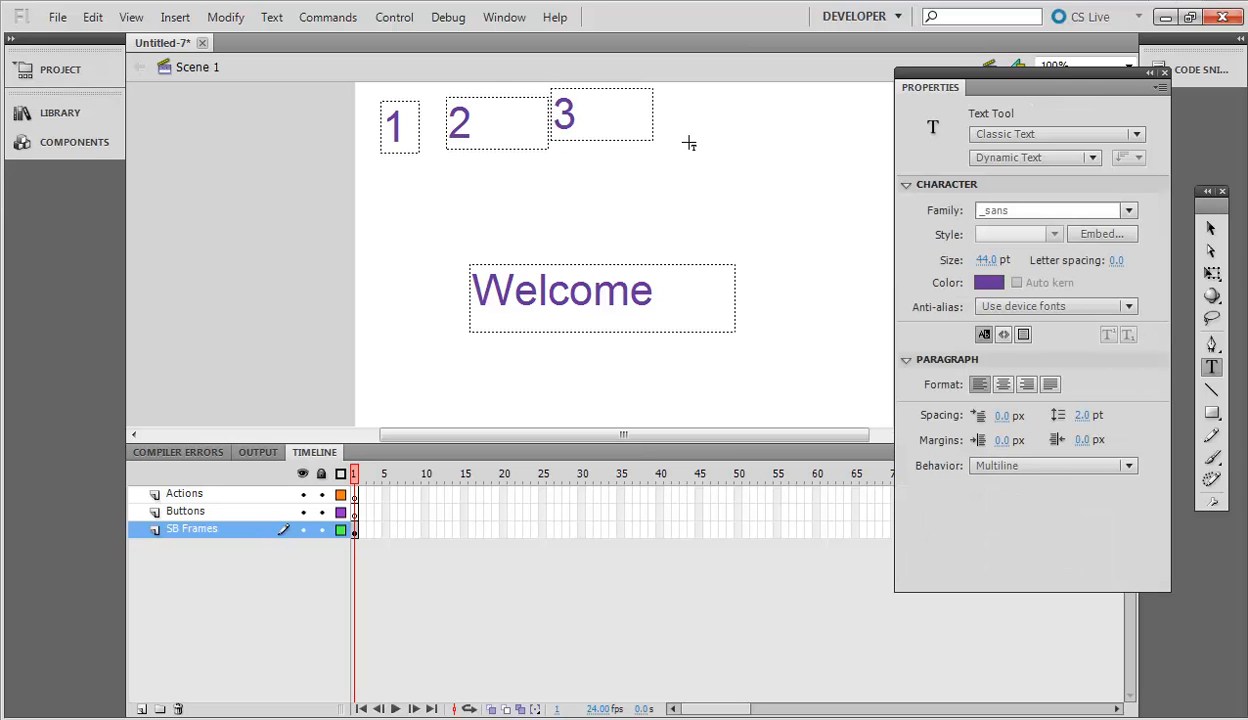
- Add two more text boxes reading "4" and "5" to the right of the "3", each about 104 px wide
left_click_drag(687, 100, 770, 147)
type("4")
left_click(811, 139)
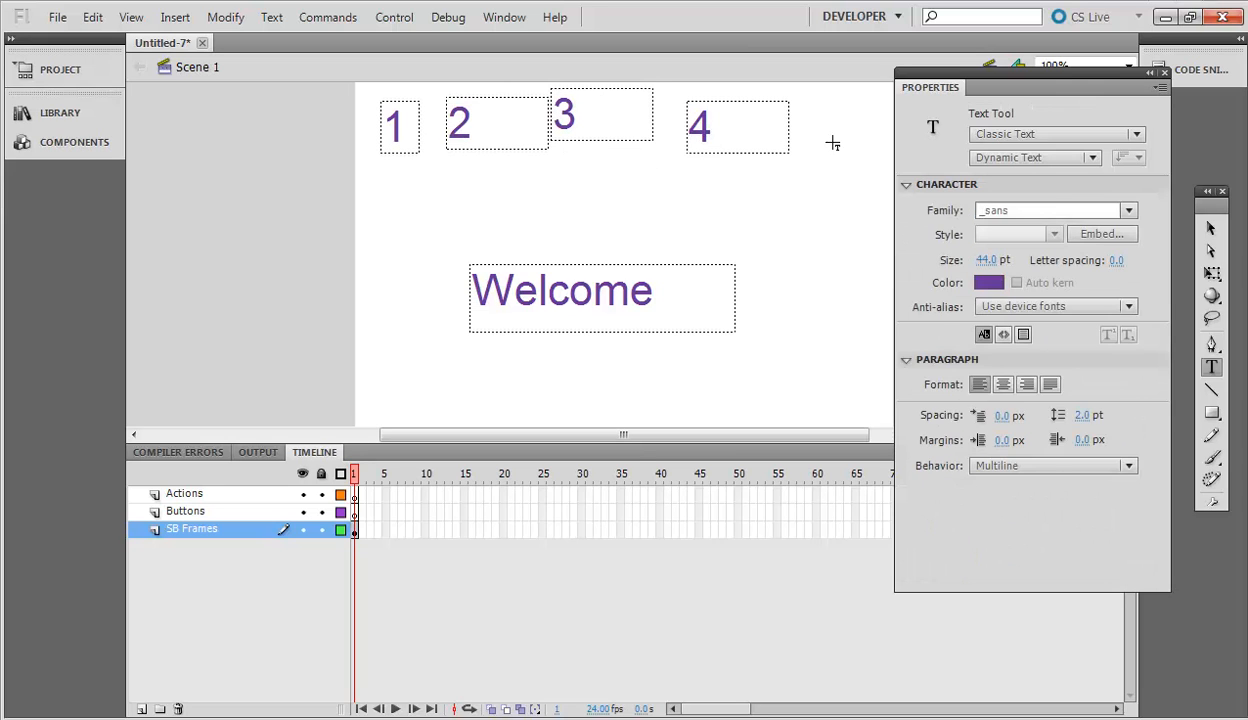
left_click_drag(830, 100, 934, 152)
type("5")
- Narrow the "2" and "3" text boxes to fit their digits and line them up in a row beside the "1"
left_click(1211, 229)
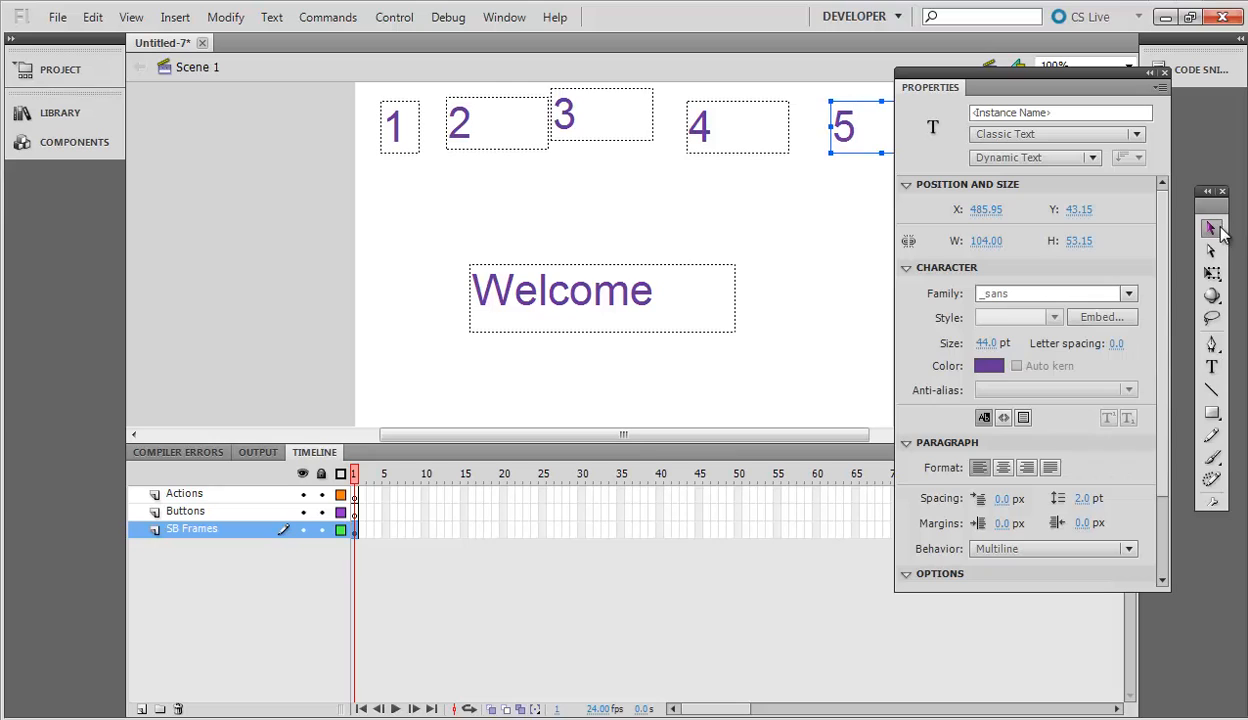
left_click(522, 140)
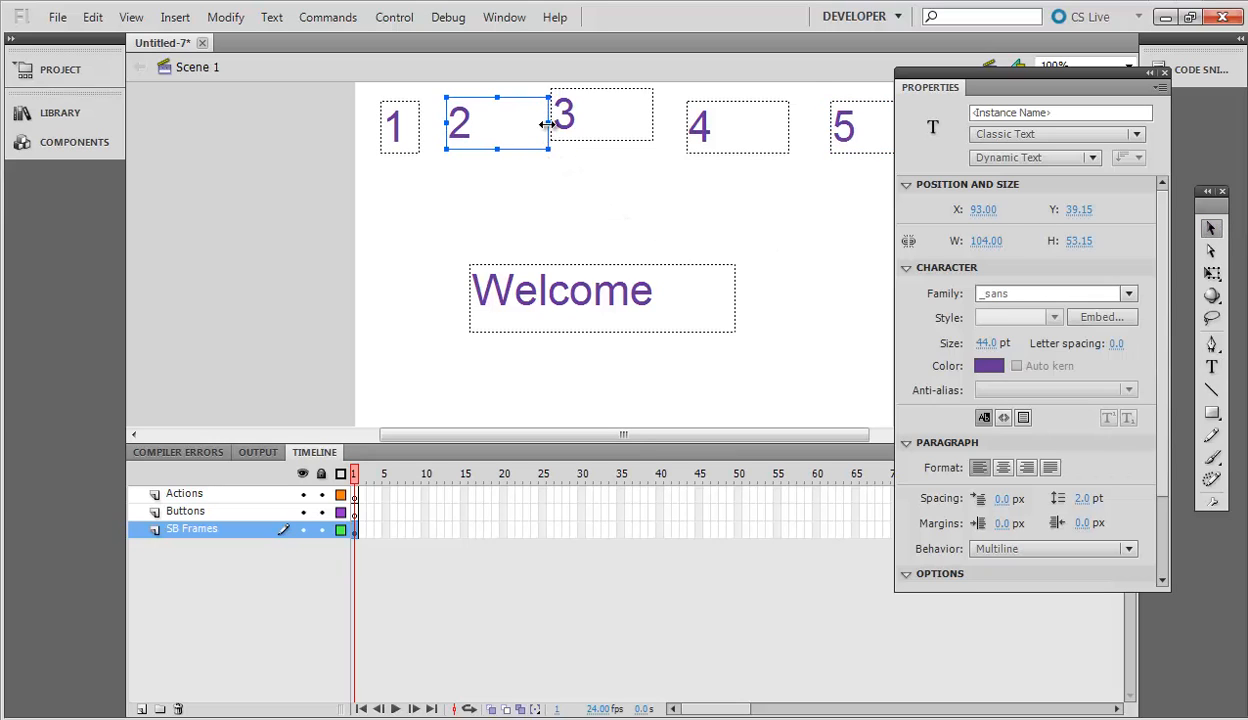
left_click_drag(548, 123, 480, 123)
left_click(640, 128)
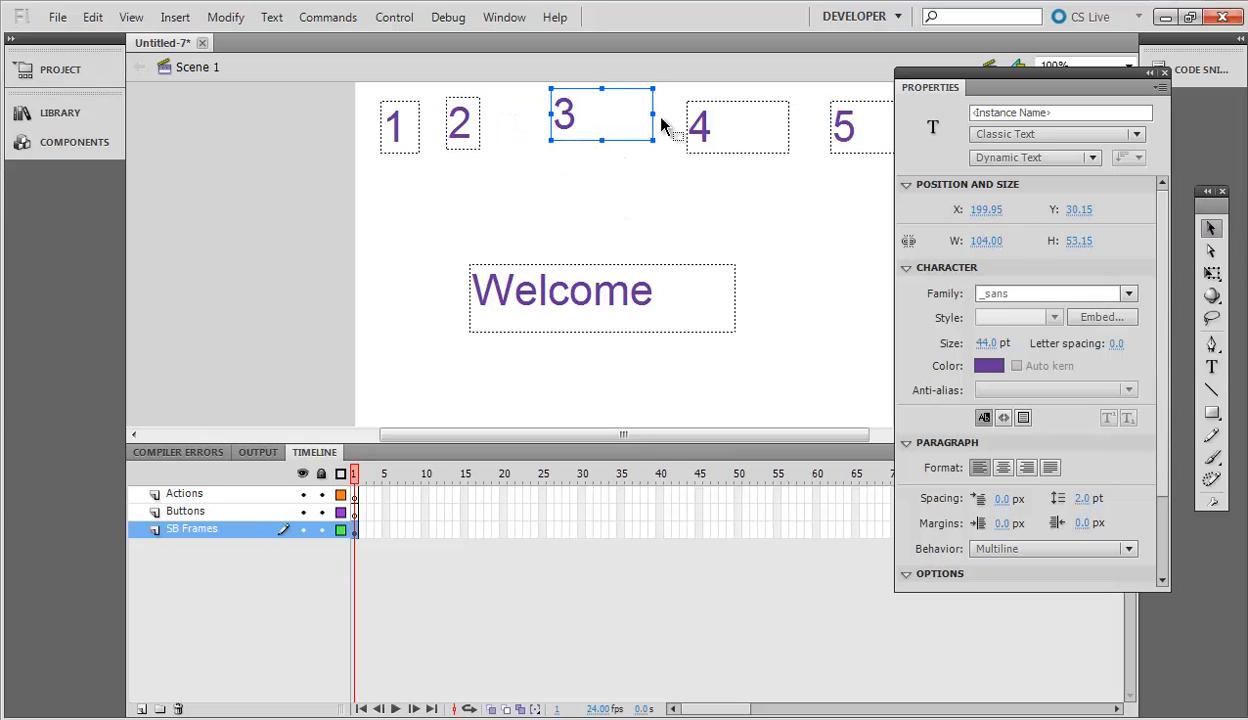
left_click_drag(654, 114, 545, 134)
left_click(458, 137)
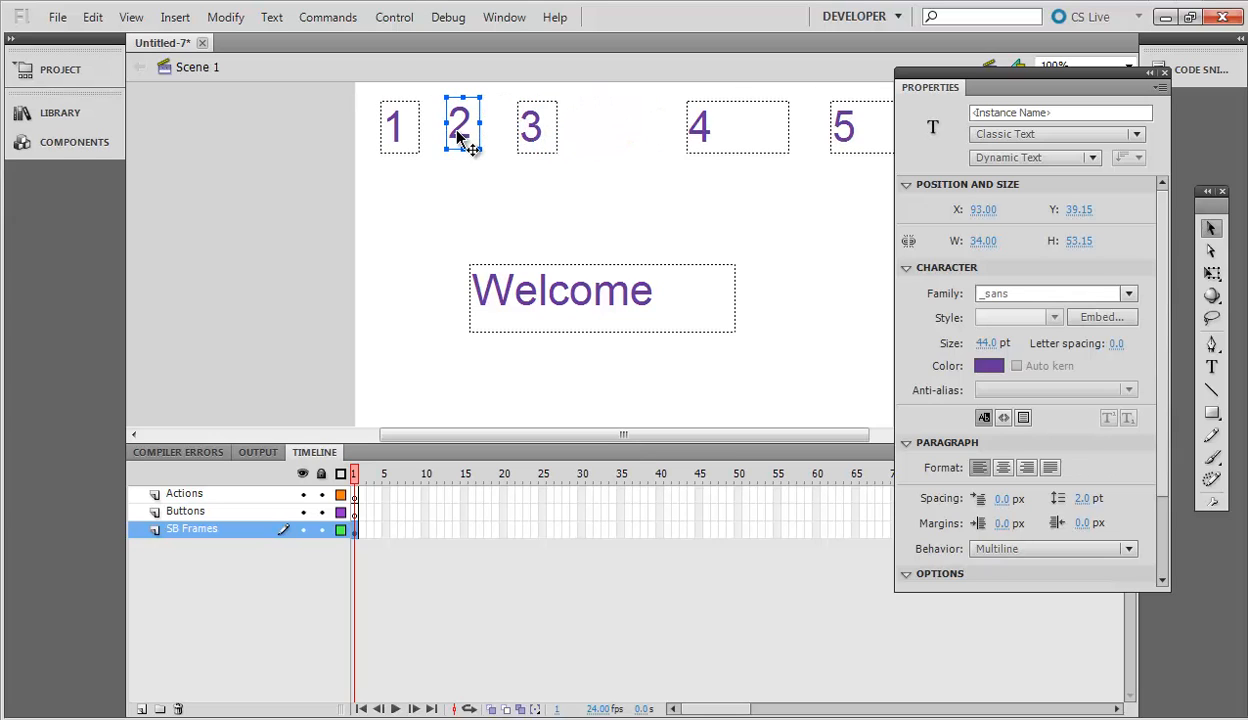
left_click_drag(457, 137, 462, 139)
left_click(540, 138)
- Narrow the "4" and "5" text boxes to fit their digits and move them next to the "3" in the row
left_click(731, 143)
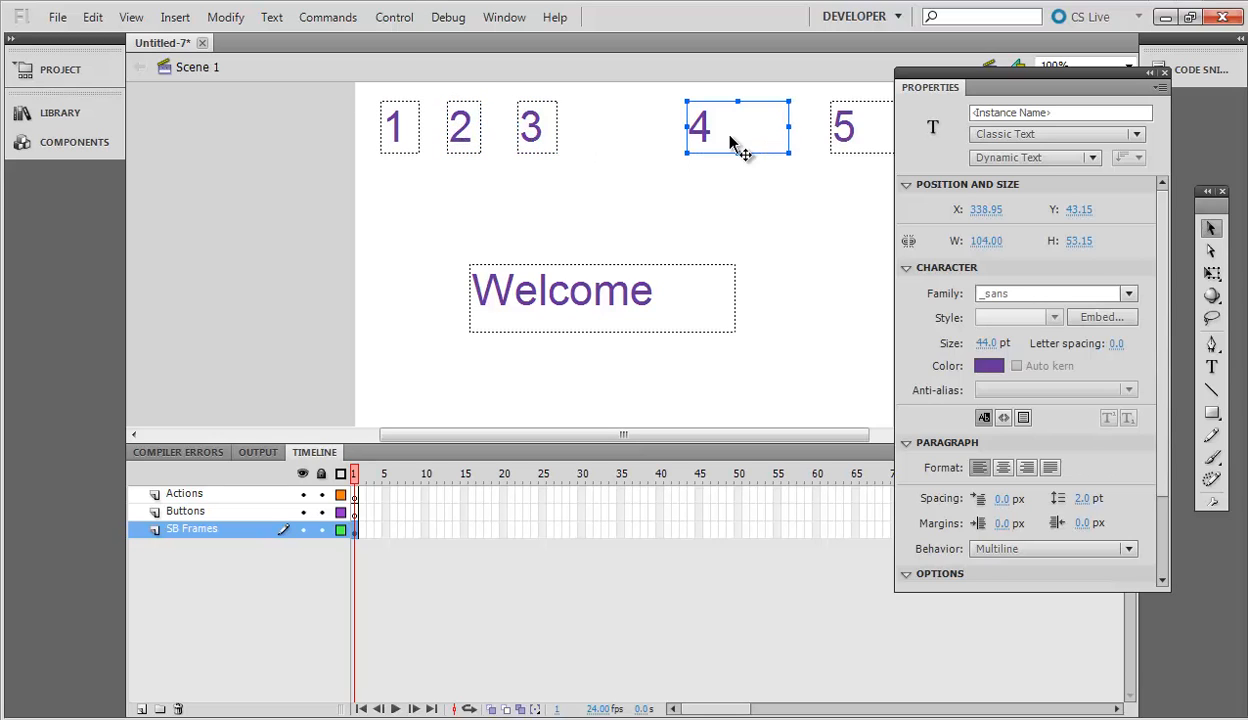
left_click_drag(790, 126, 611, 142)
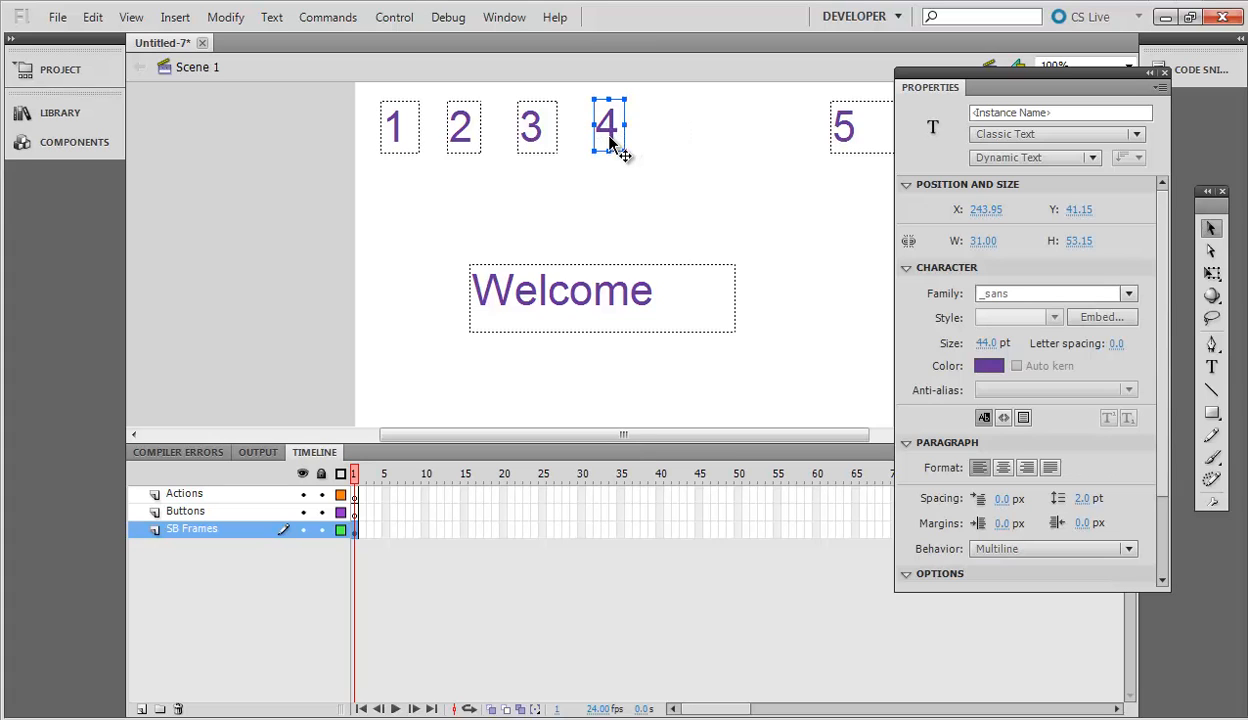
left_click_drag(836, 139, 674, 140)
left_click_drag(753, 125, 690, 125)
left_click(788, 222)
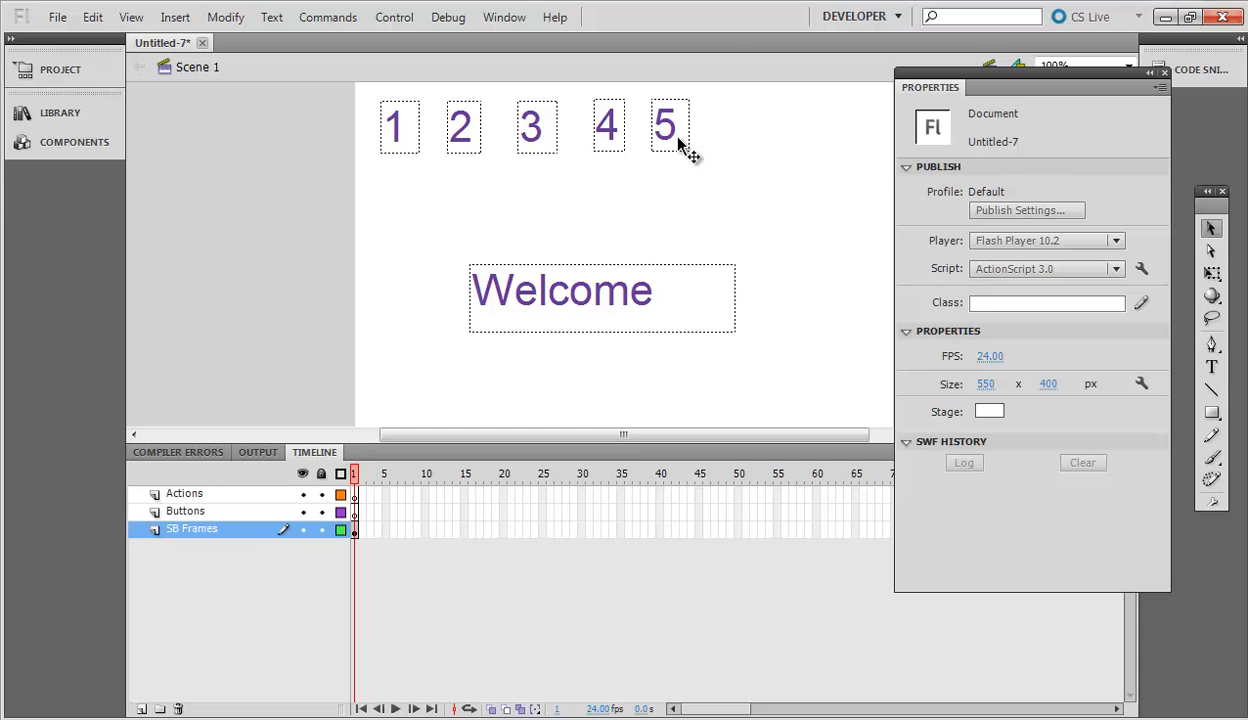
left_click(393, 130)
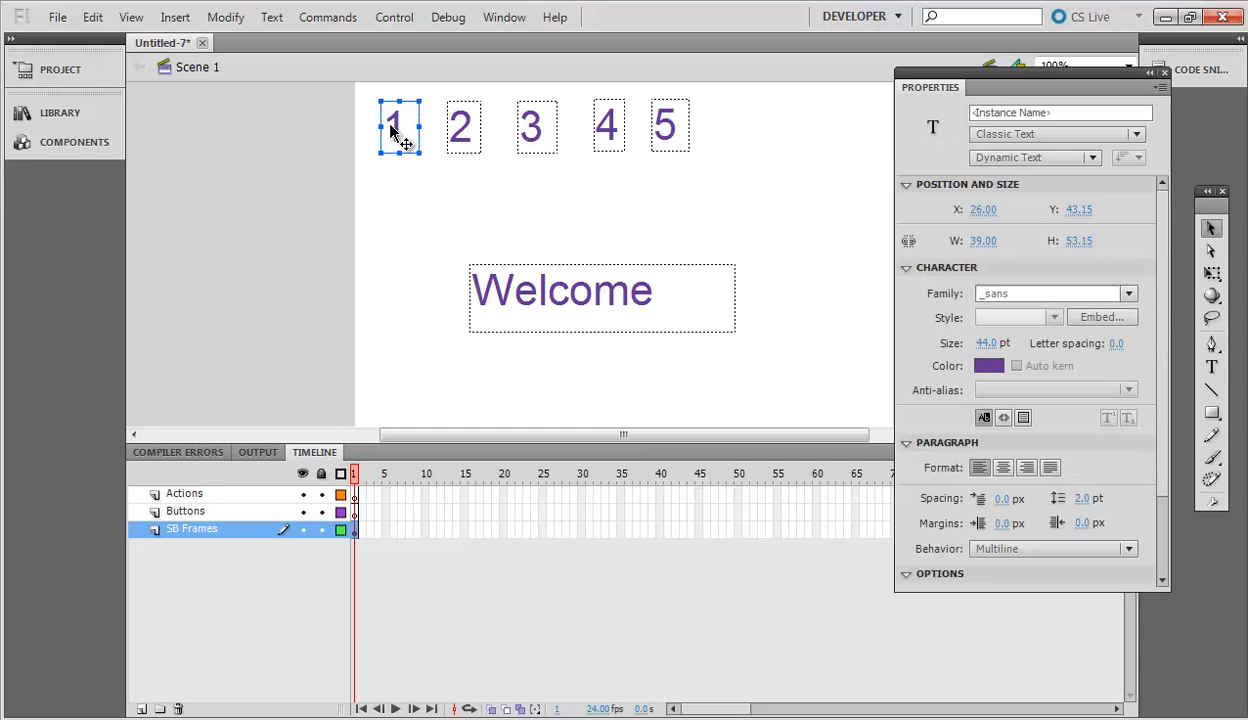
left_click(460, 130)
left_click(530, 130)
left_click(617, 133)
- Insert keyframes at frames 2 through 6 of the SB Frames layer
left_click(364, 530)
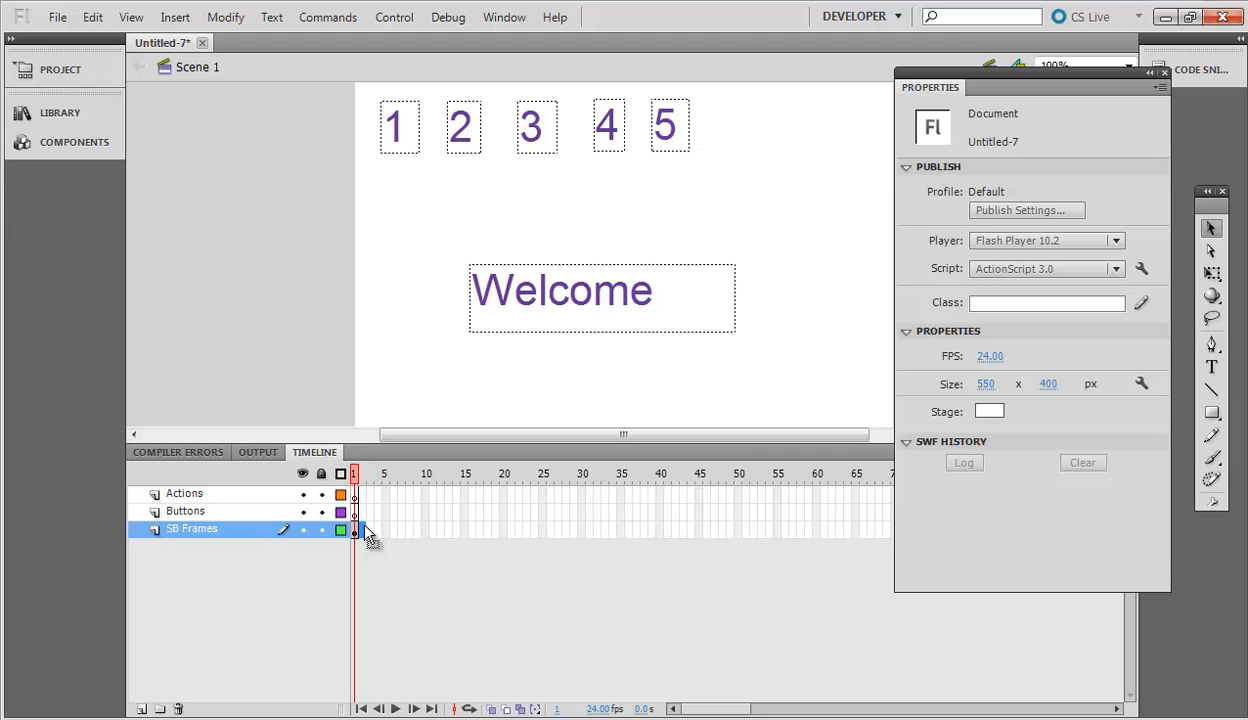
right_click(365, 530)
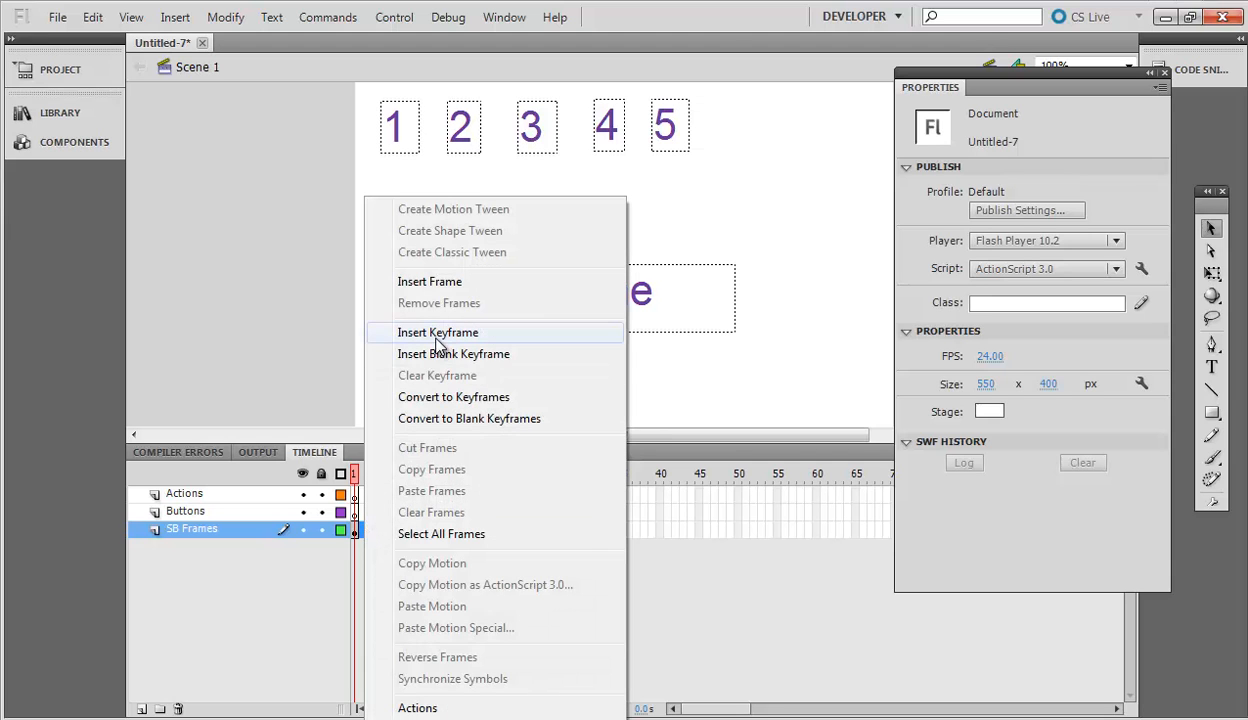
left_click(420, 330)
right_click(370, 530)
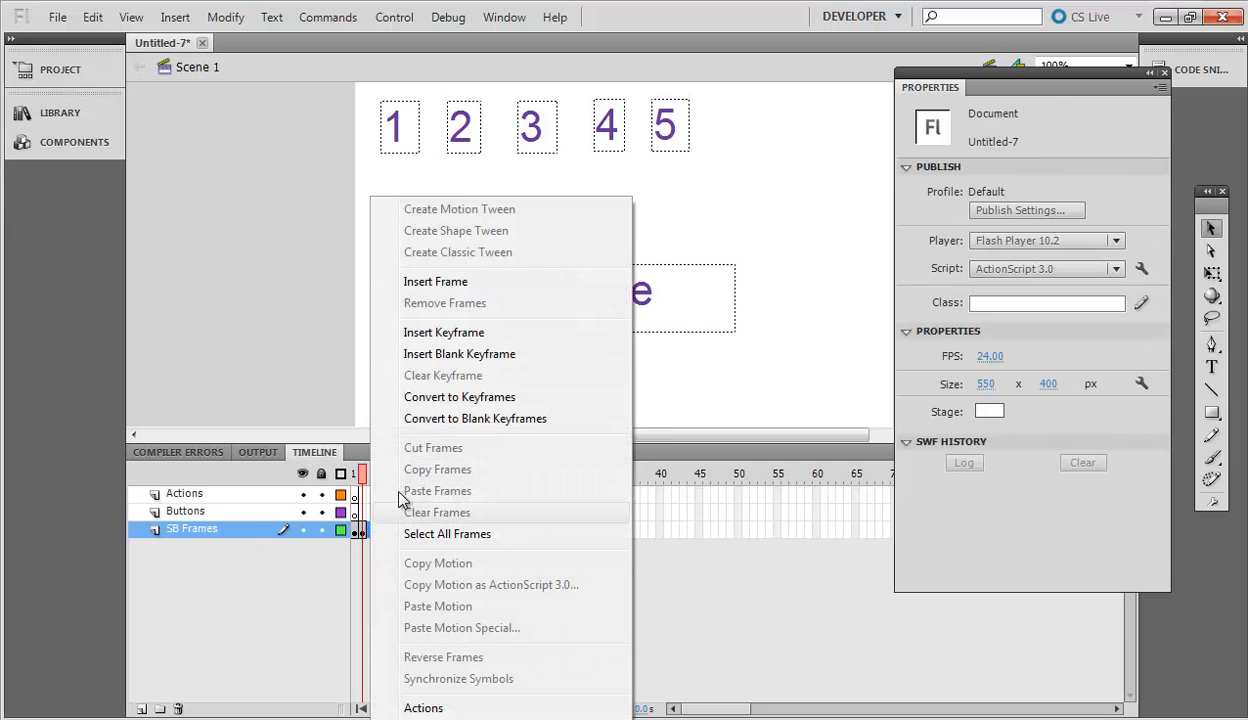
left_click(432, 330)
right_click(378, 530)
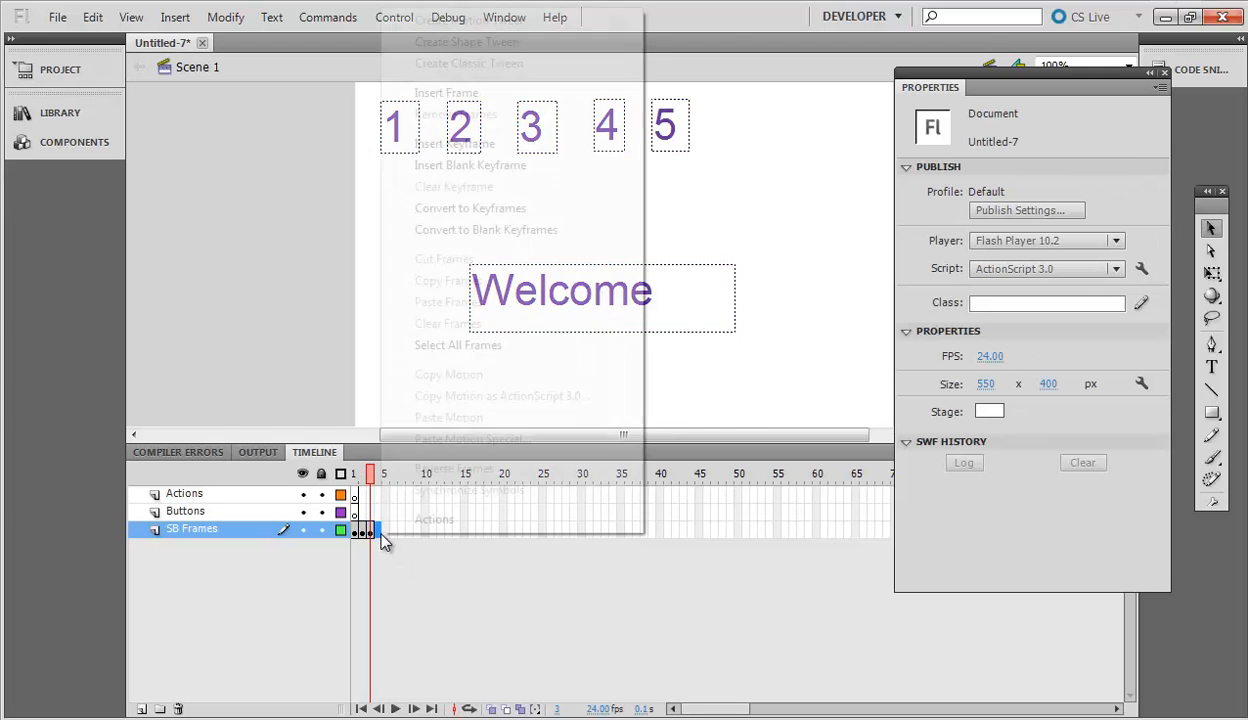
left_click(487, 147)
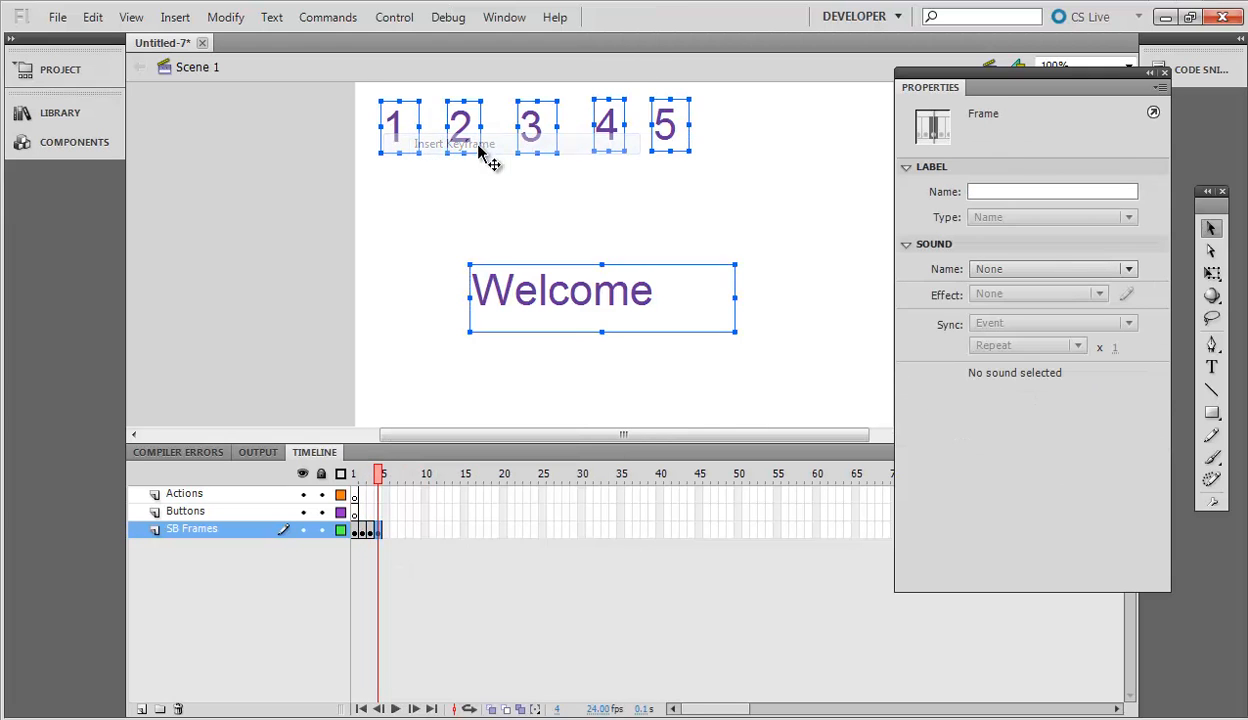
right_click(382, 533)
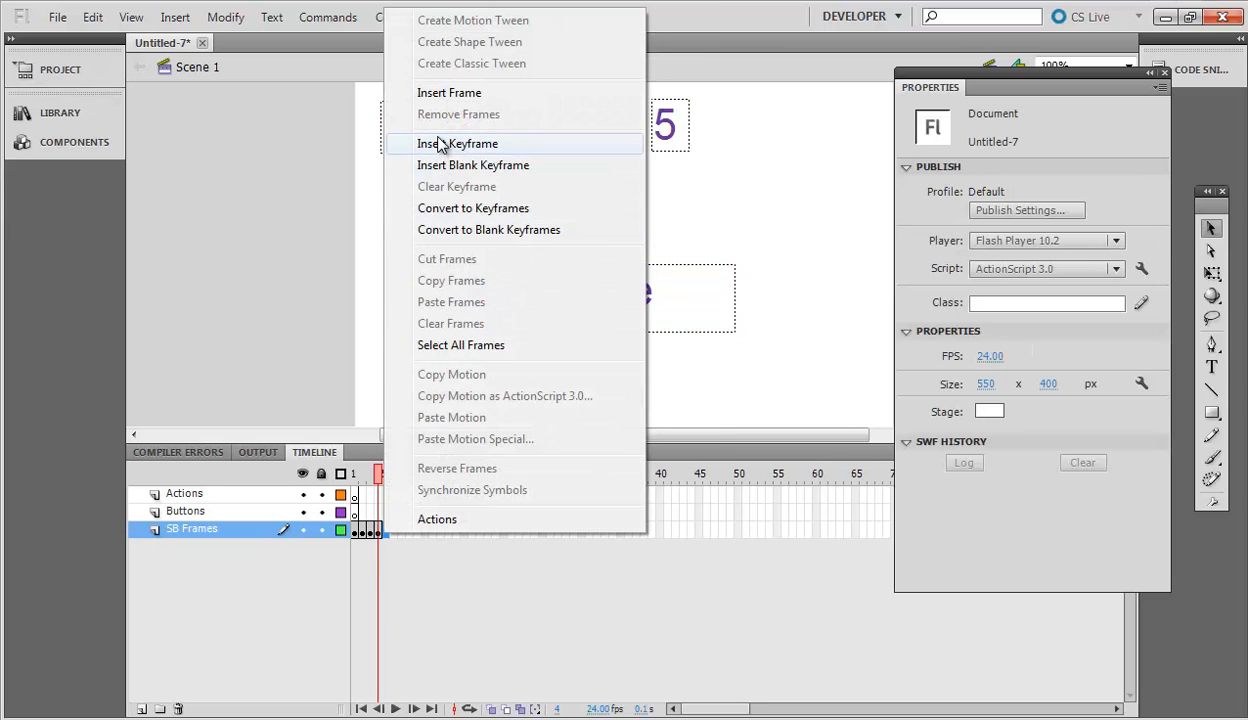
left_click(445, 140)
right_click(398, 533)
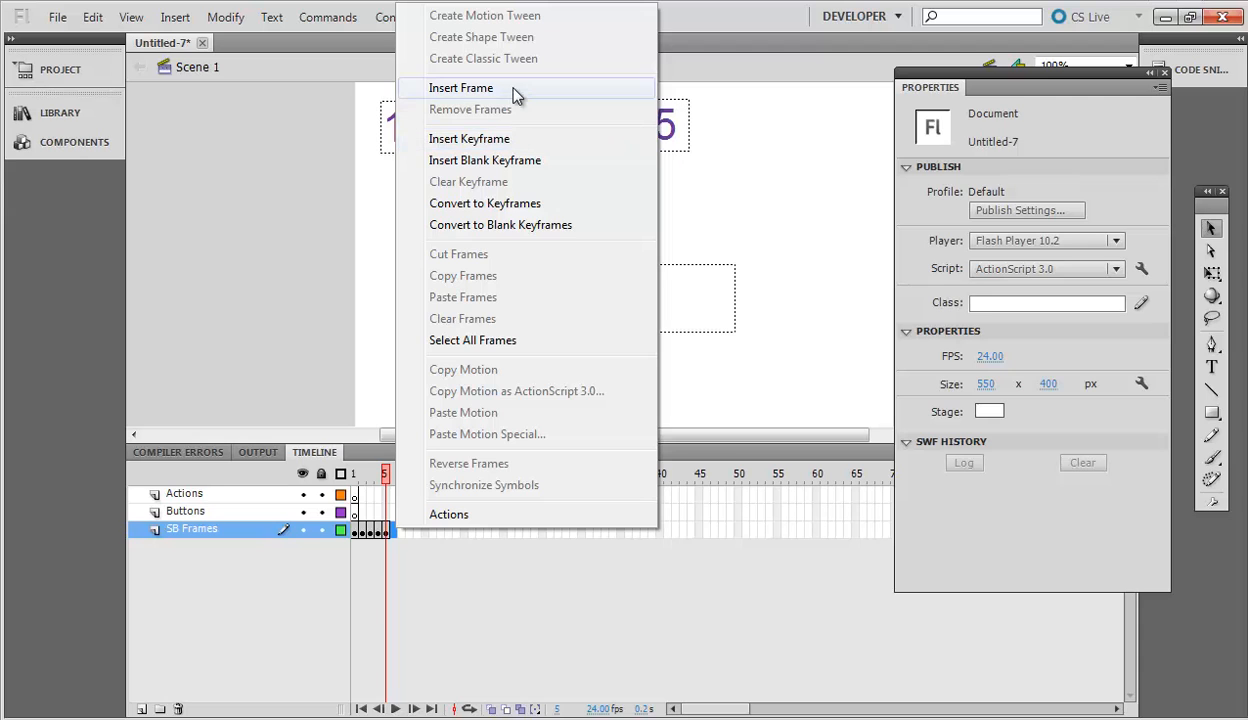
left_click(503, 138)
- Delete all text boxes from frames 6 and 5 of the SB Frames layer
left_click(353, 533)
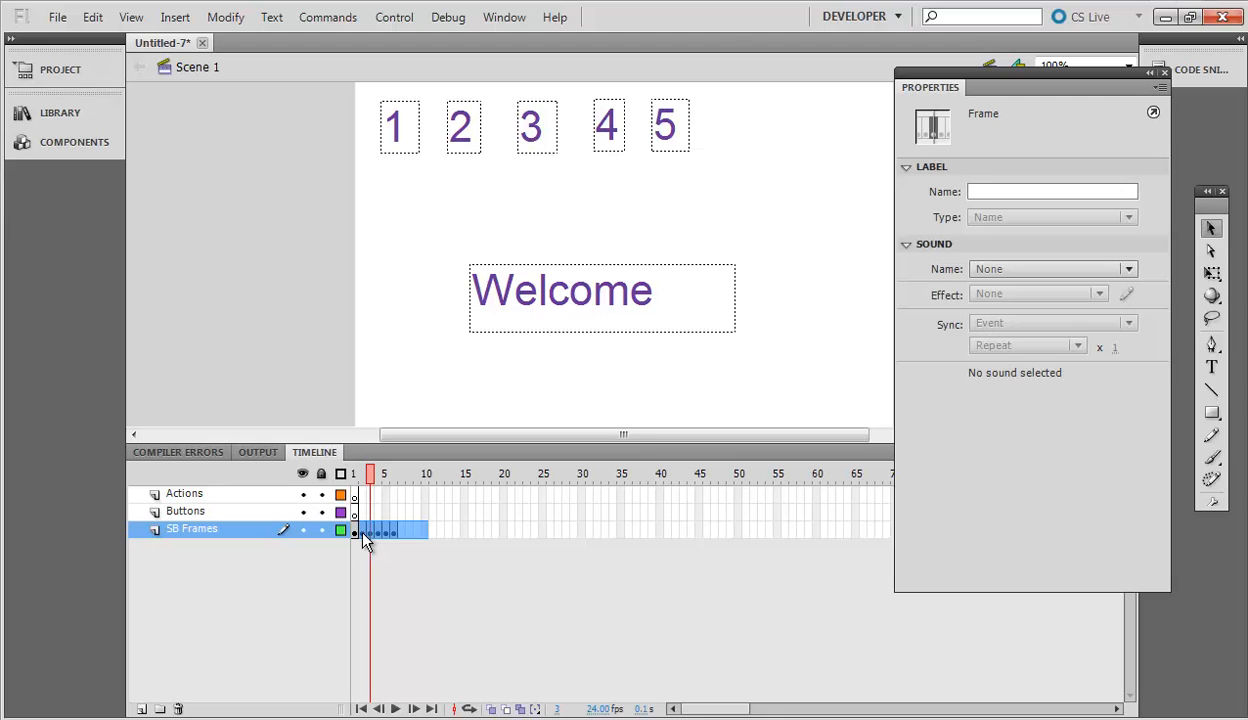
left_click(362, 530)
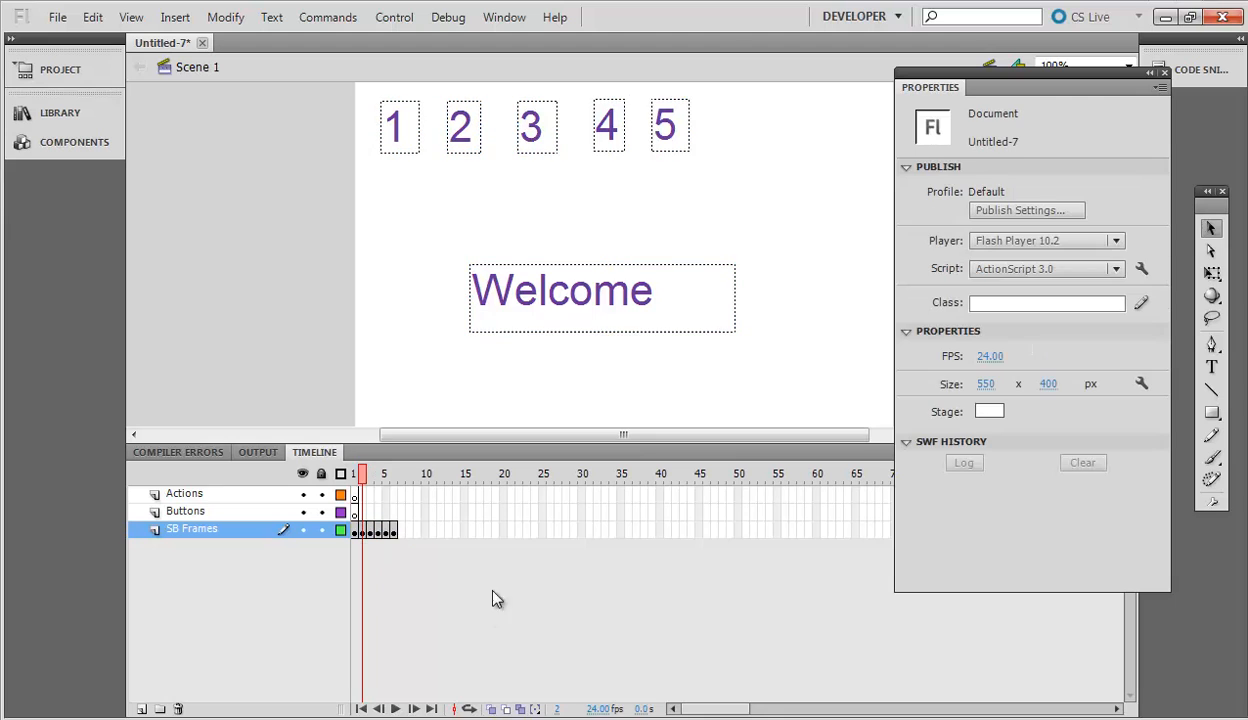
left_click(394, 531)
left_click(790, 330)
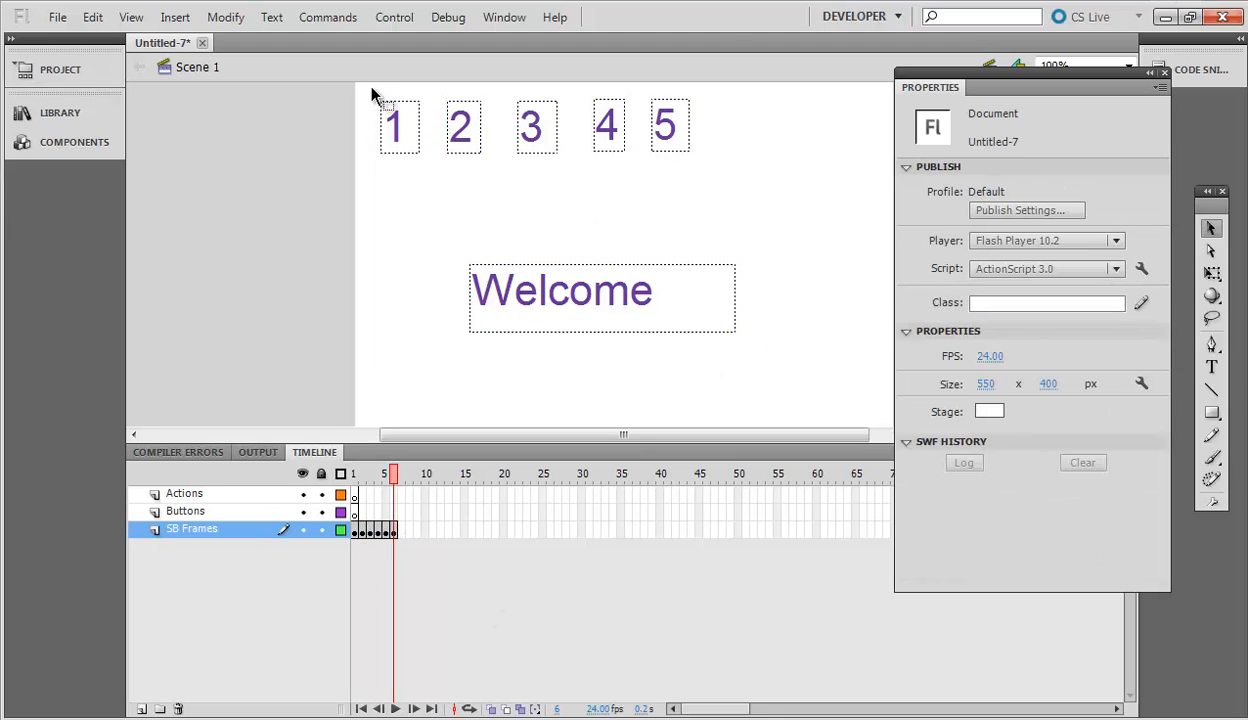
key("ctrl+a")
key("Delete")
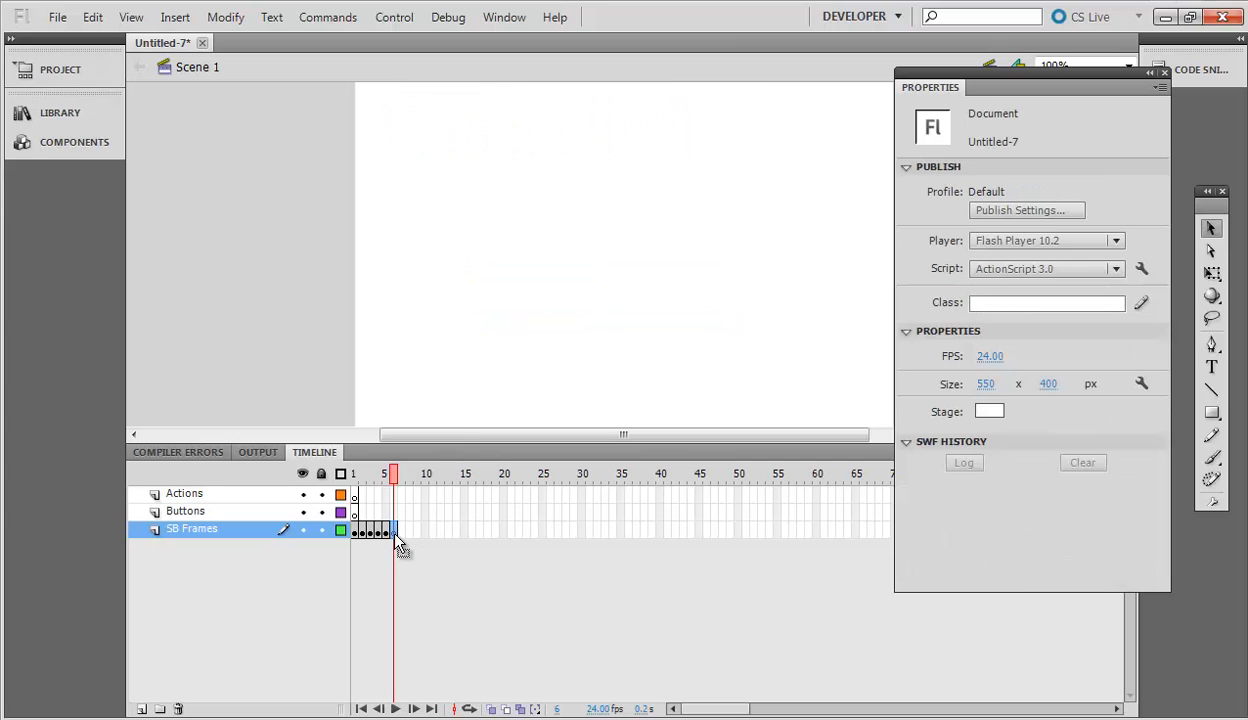
left_click(394, 532)
left_click(385, 531)
left_click(783, 372)
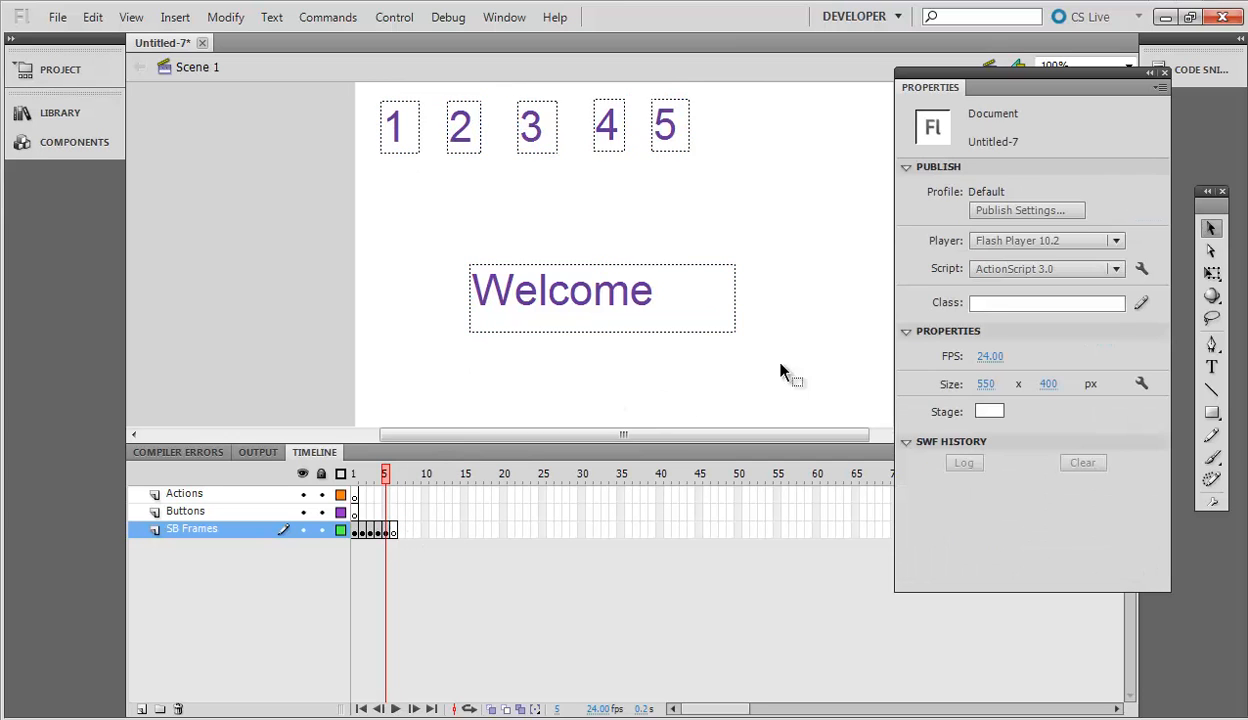
key("ctrl+a")
key("Delete")
- Delete all text boxes from frames 4, 3 and 2 of the SB Frames layer
left_click(385, 531)
key("ctrl+a")
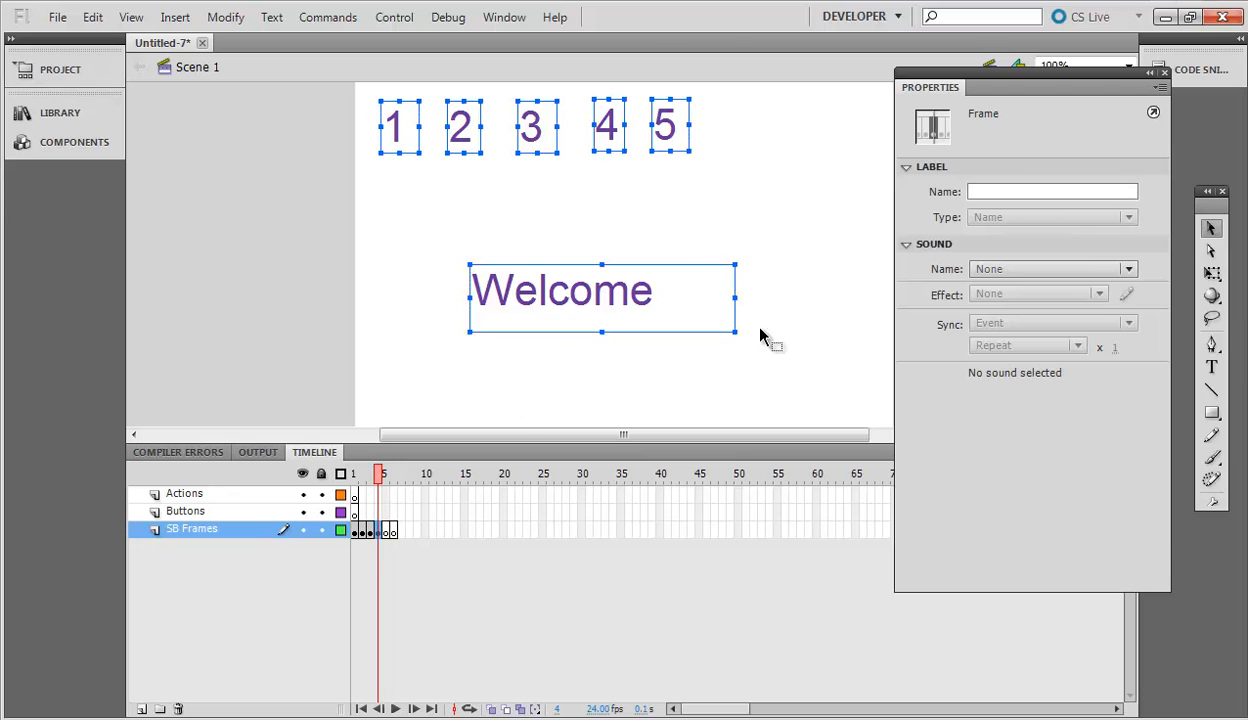
left_click(334, 125)
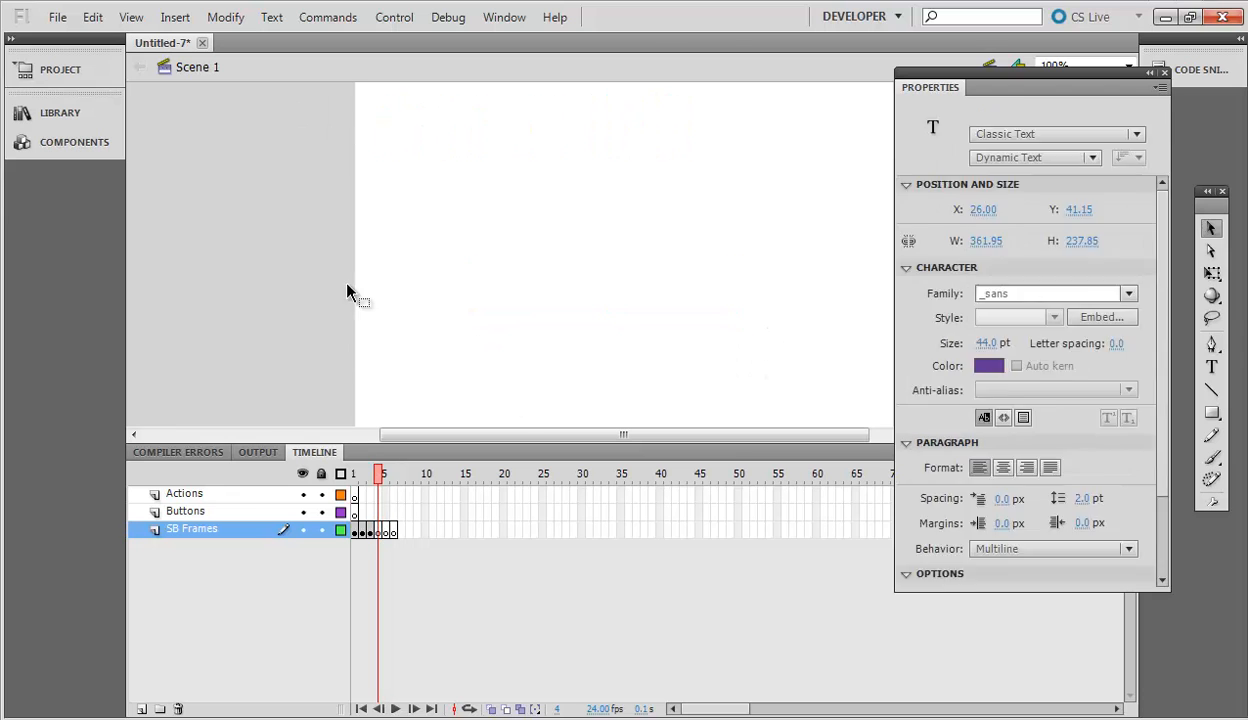
left_click(370, 531)
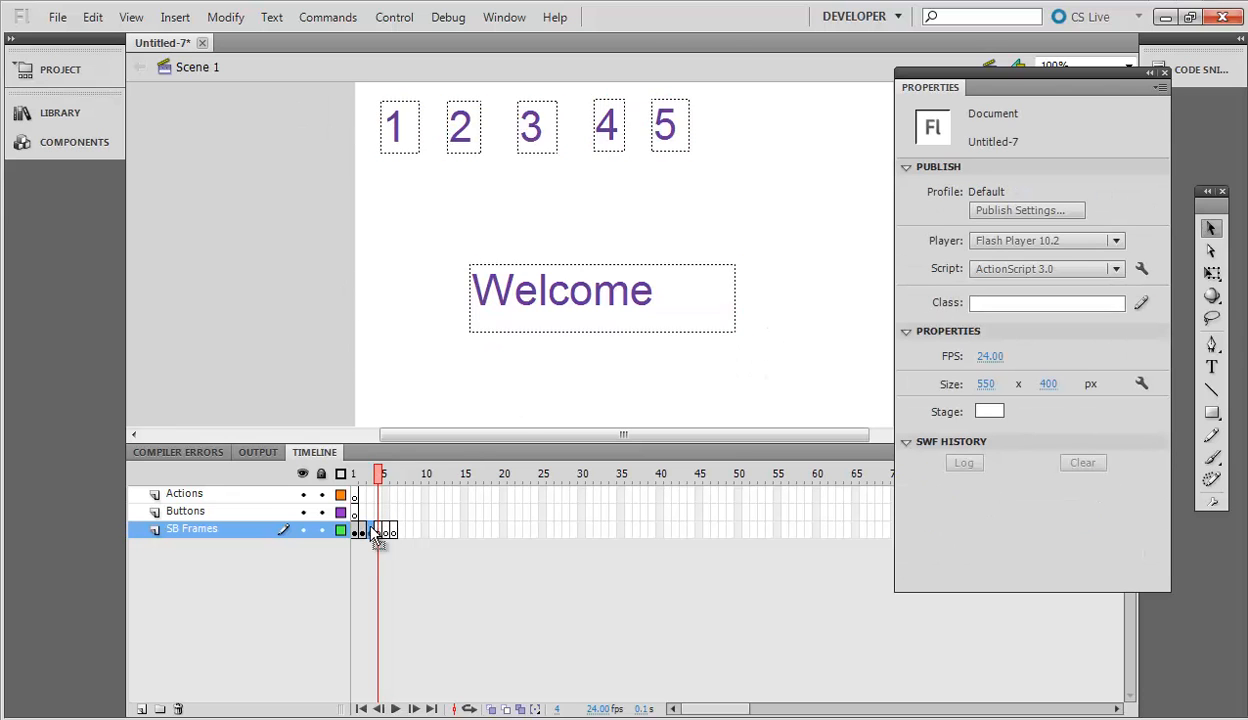
left_click(785, 370)
left_click_drag(785, 370, 283, 58)
key("Delete")
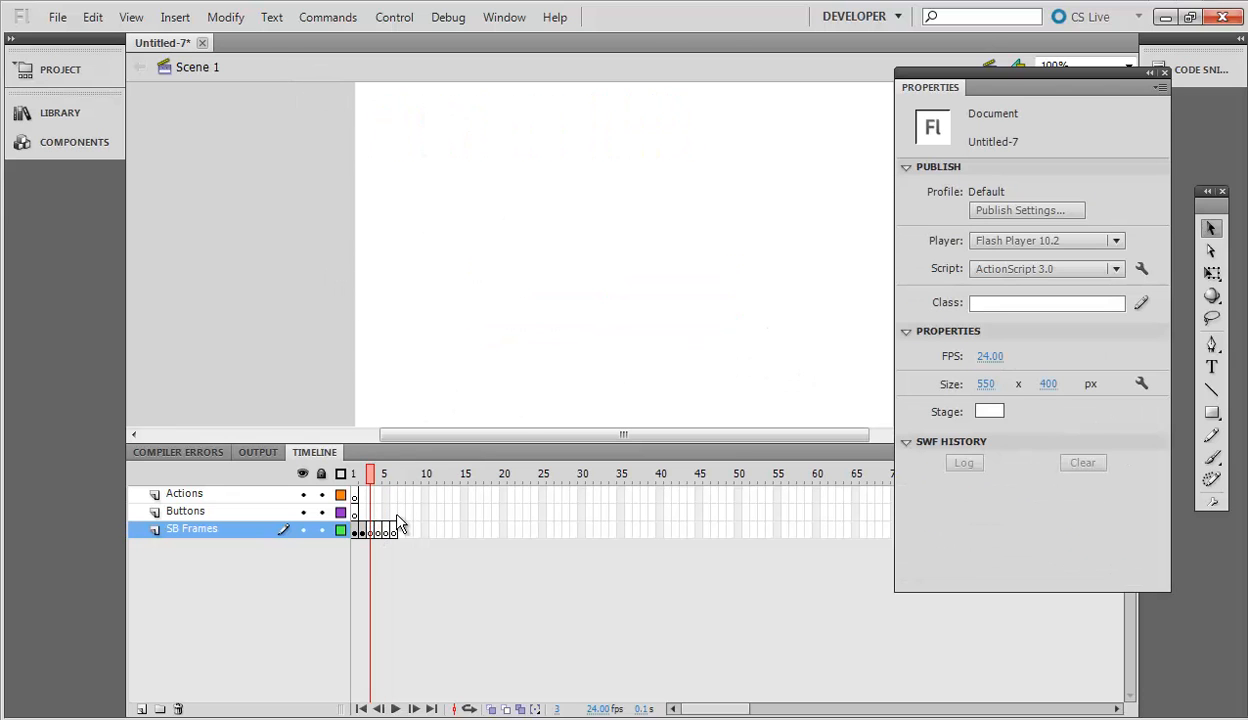
left_click(362, 531)
left_click_drag(794, 370, 318, 12)
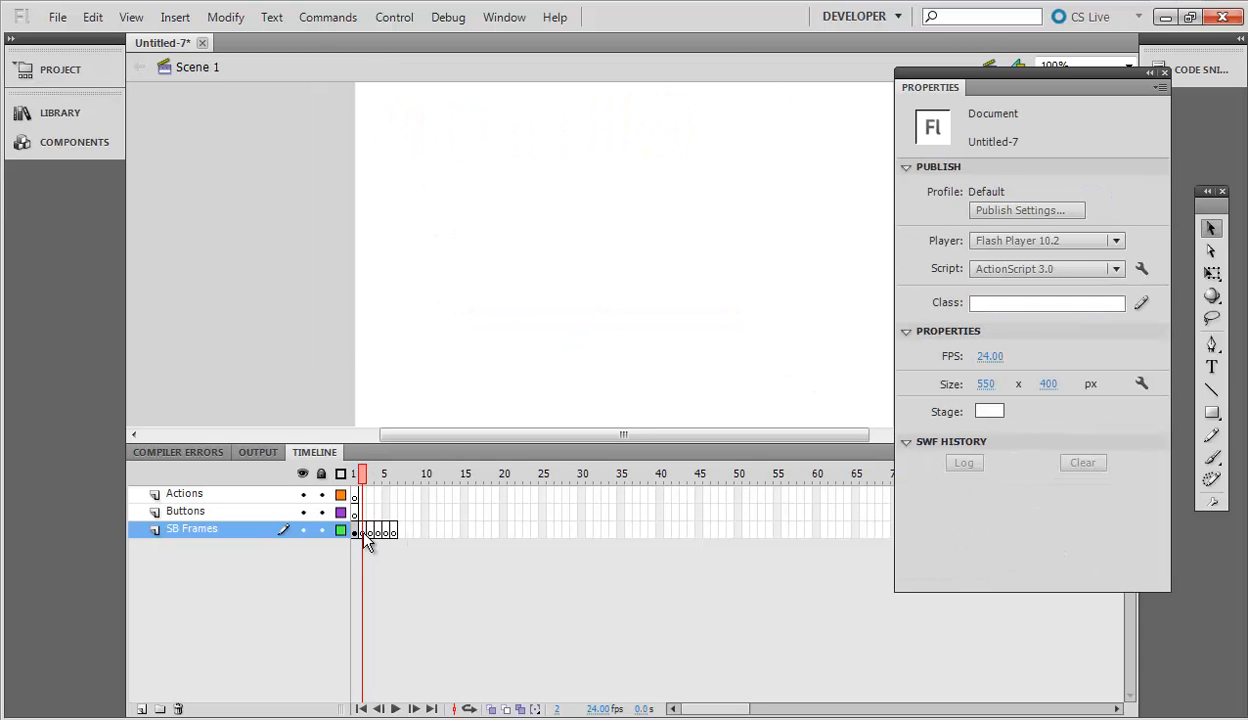
- On frame 2 of SB Frames, add a dynamic text box about 104 px wide with an 88 pt font size, reading "1"
left_click(364, 533)
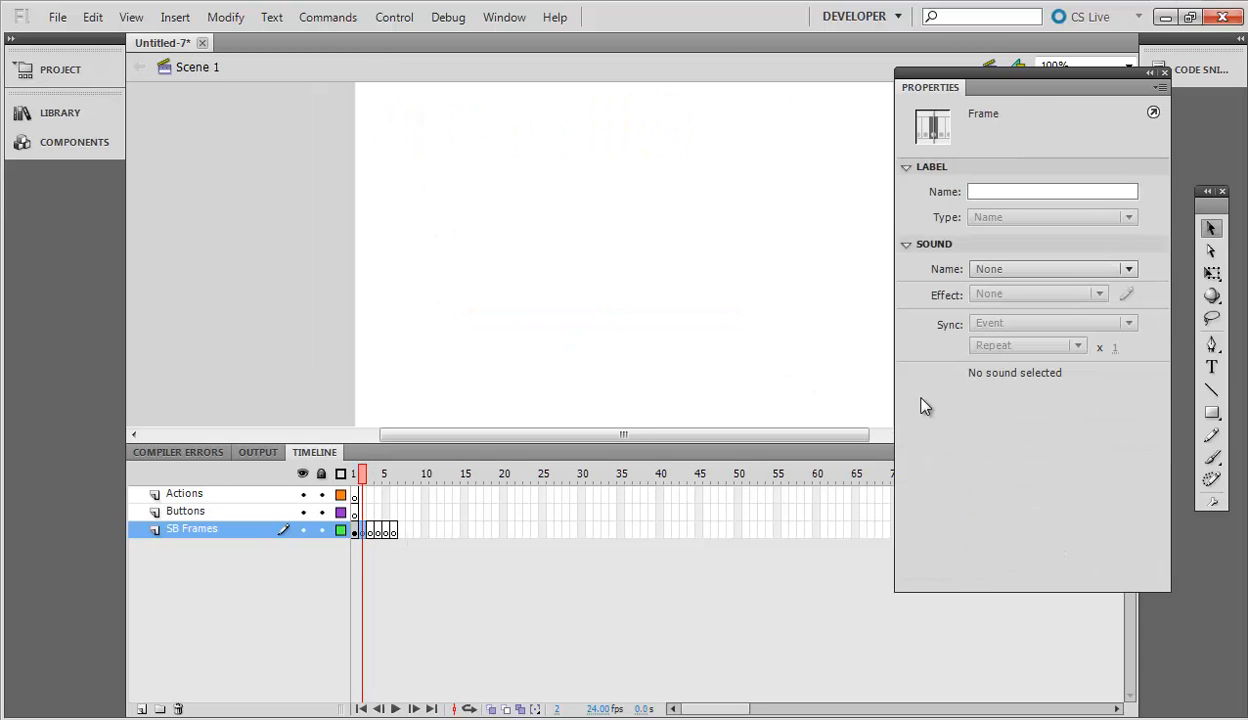
left_click(1211, 368)
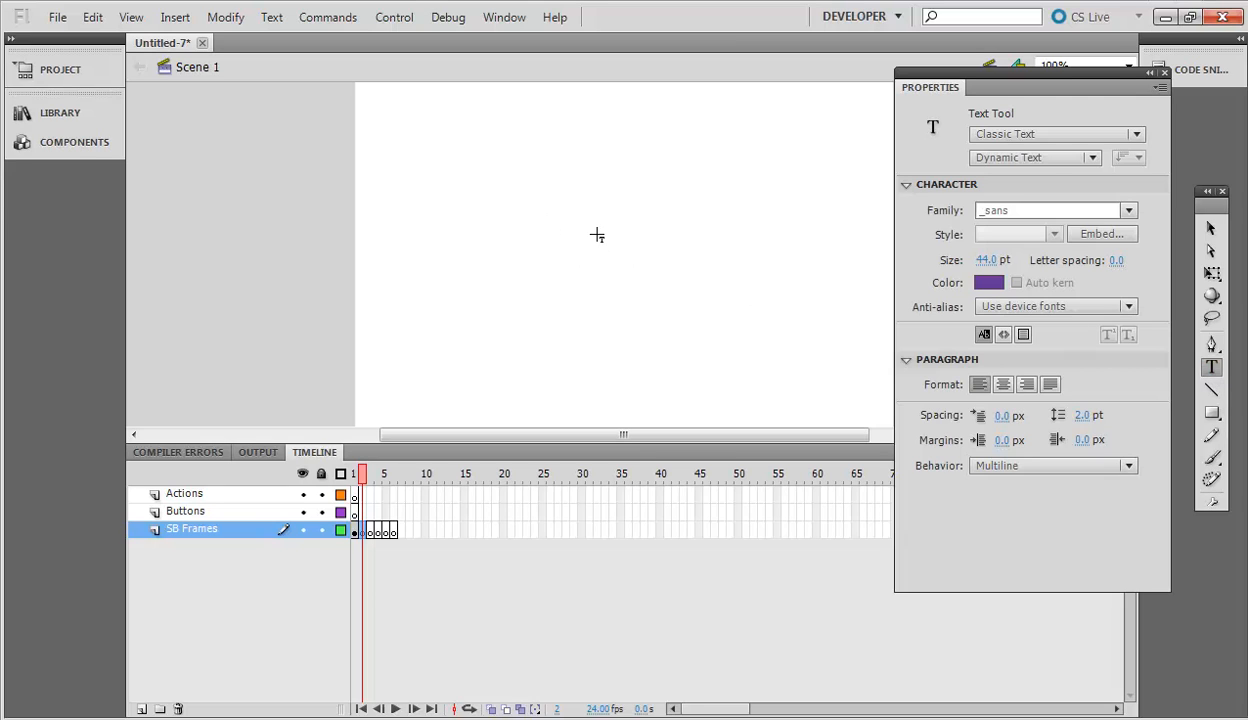
left_click_drag(595, 193, 699, 260)
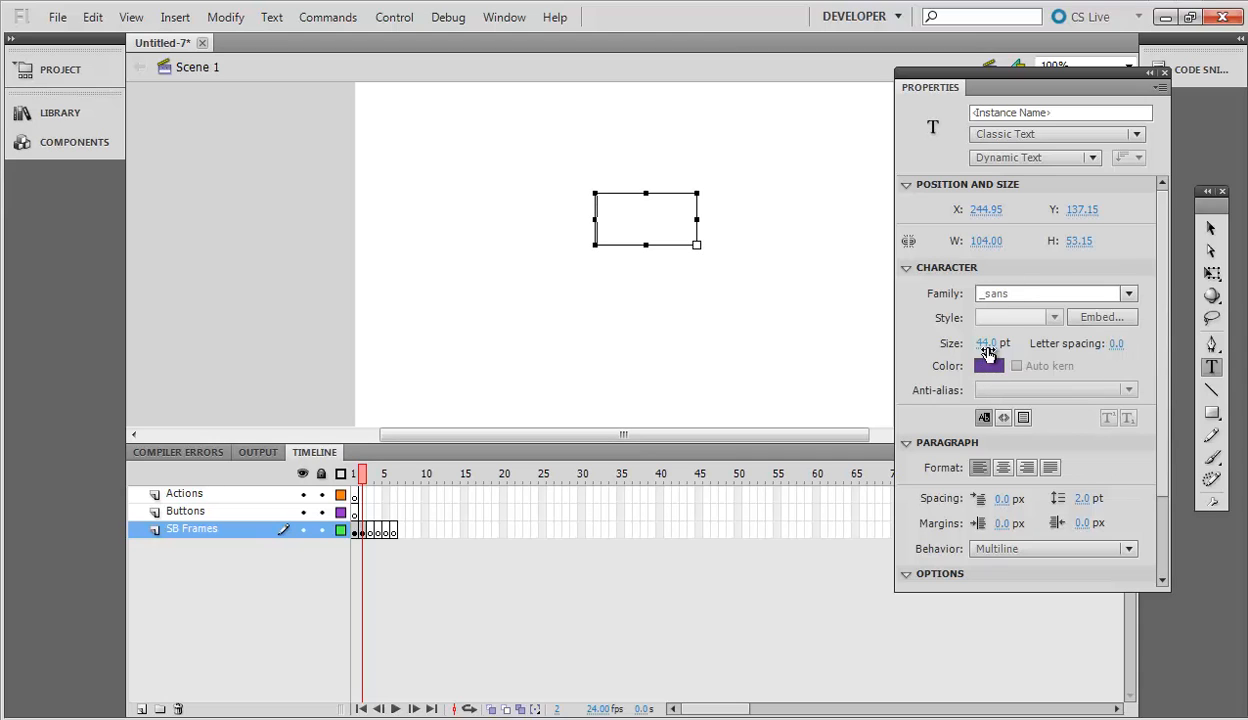
left_click(988, 344)
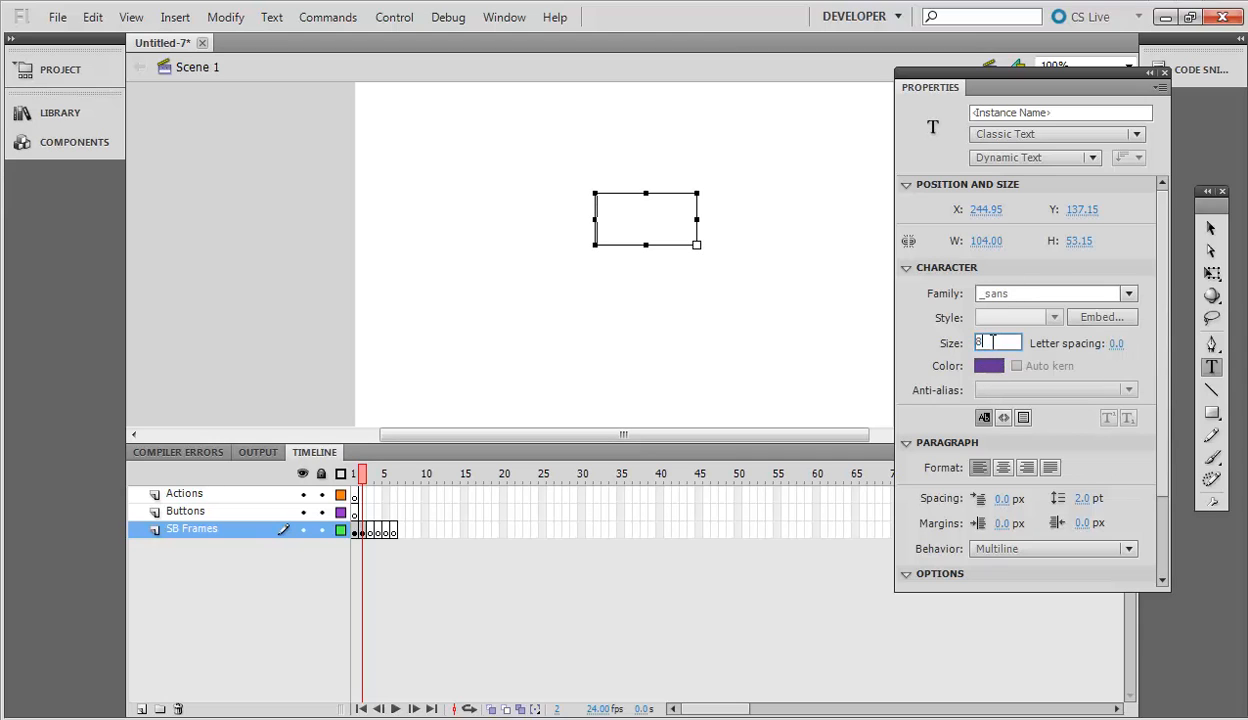
type("88")
key("Return")
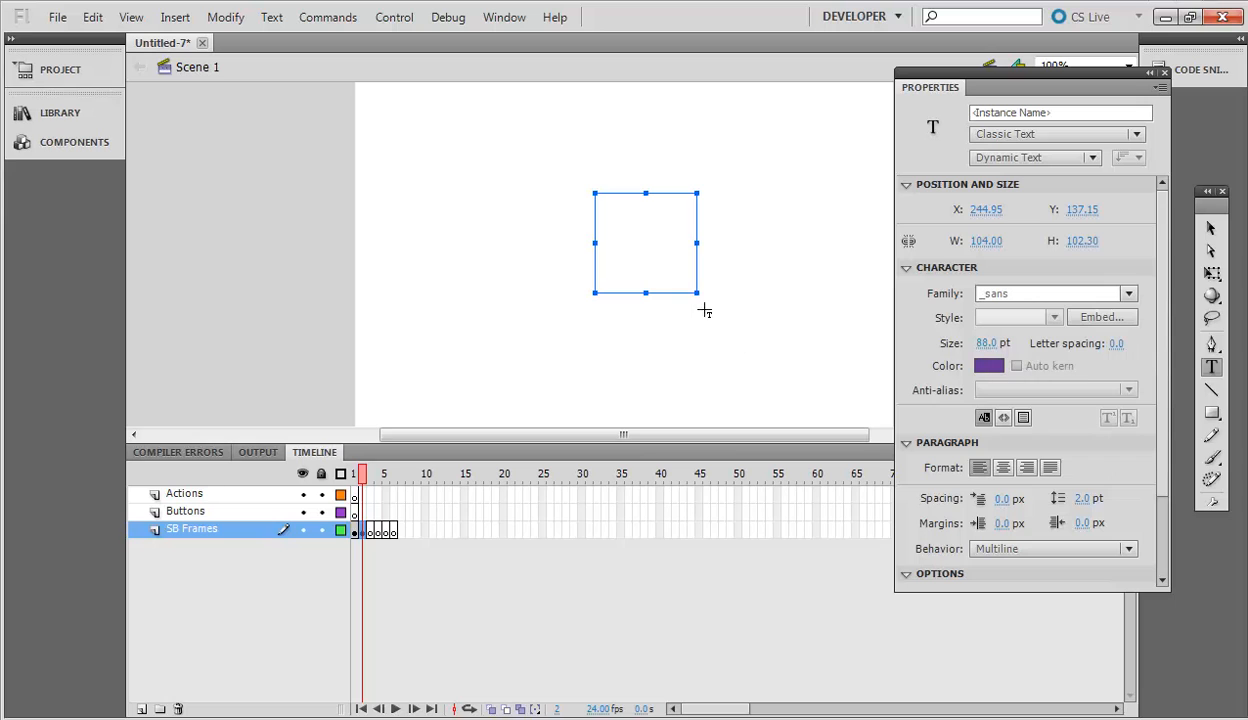
left_click(669, 282)
type("1")
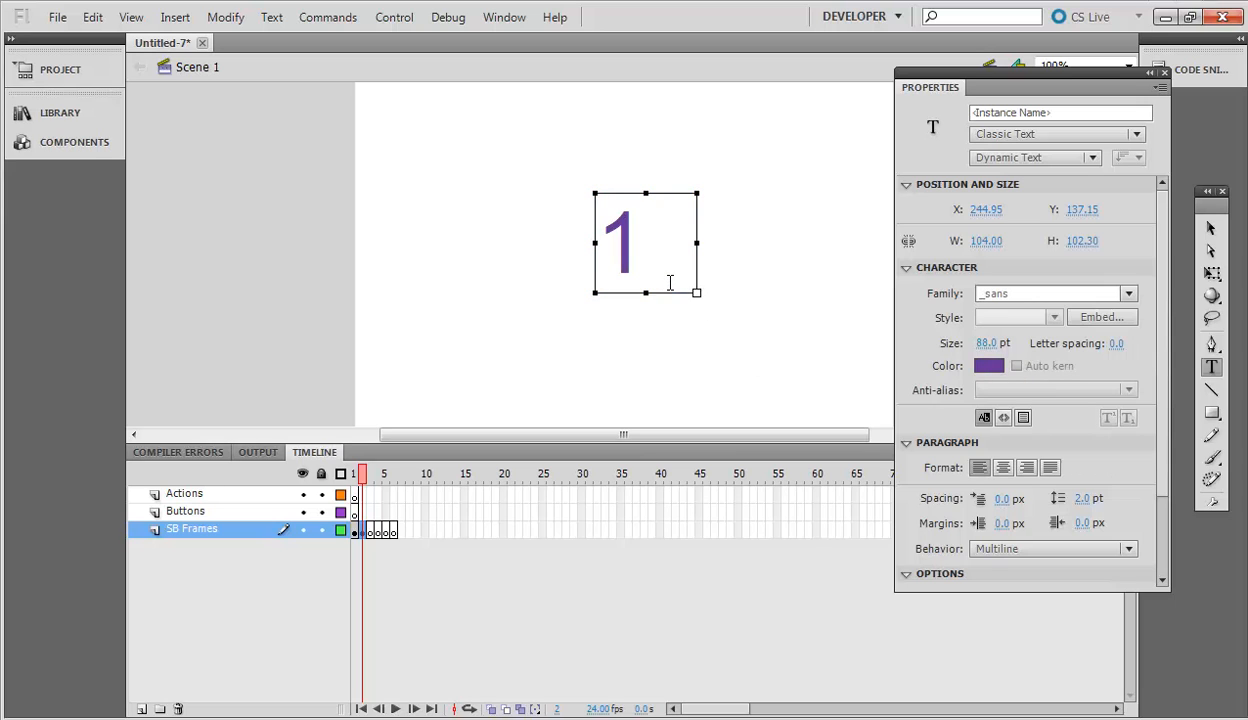
- Add 88 pt text boxes reading "2" on frame 3 and "3" on frame 4 of the SB Frames layer
left_click(370, 530)
left_click(612, 251)
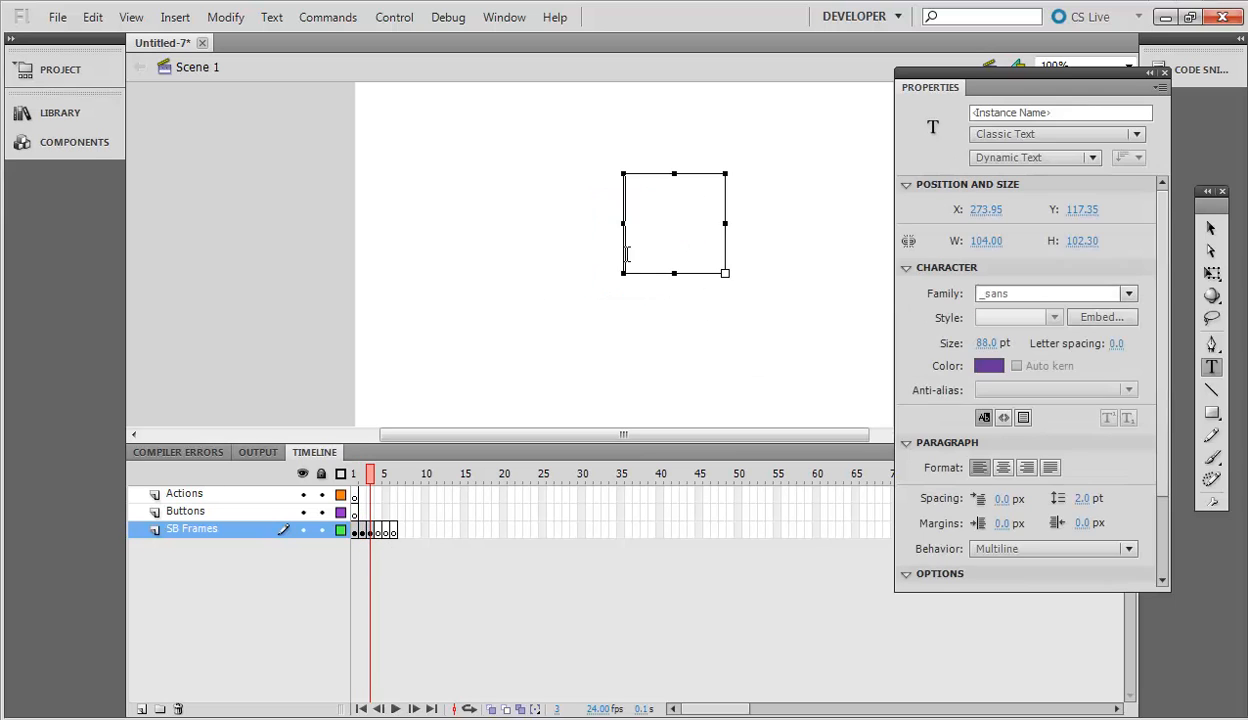
type("2")
left_click(378, 531)
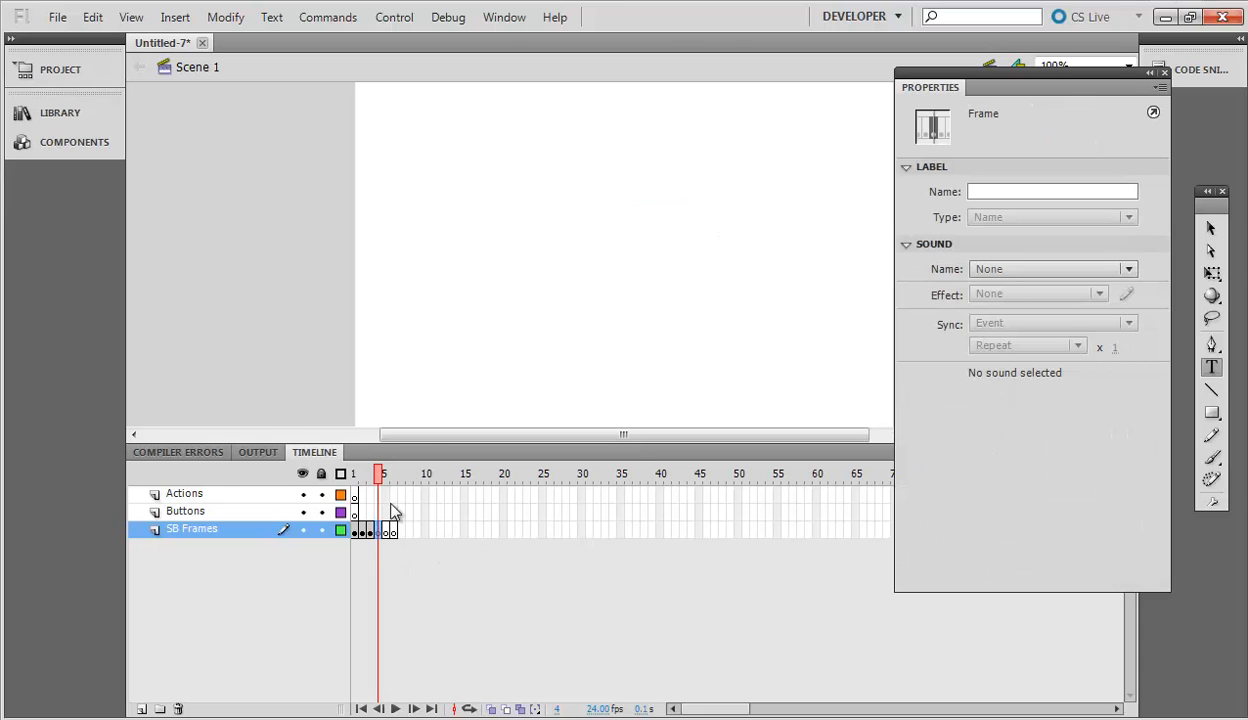
left_click(600, 293)
type("3")
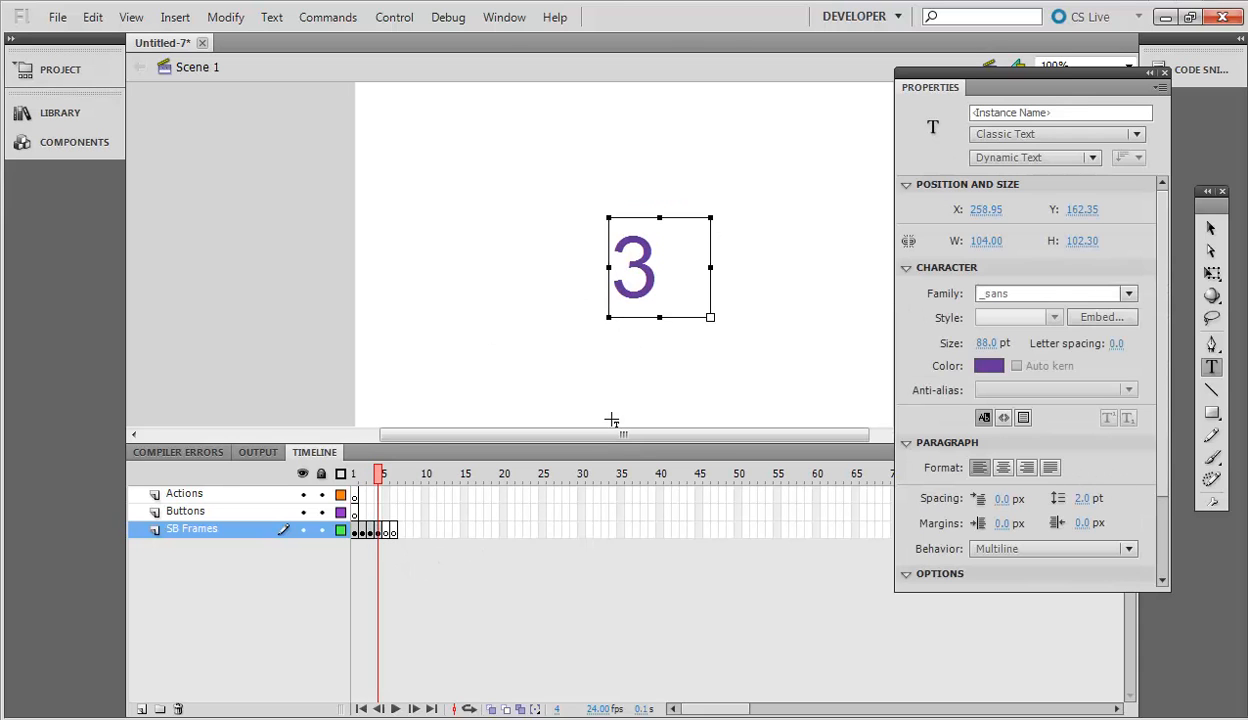
- Add 88 pt text boxes reading "4" on frame 5 and "5" on frame 6 of the SB Frames layer
left_click(392, 531)
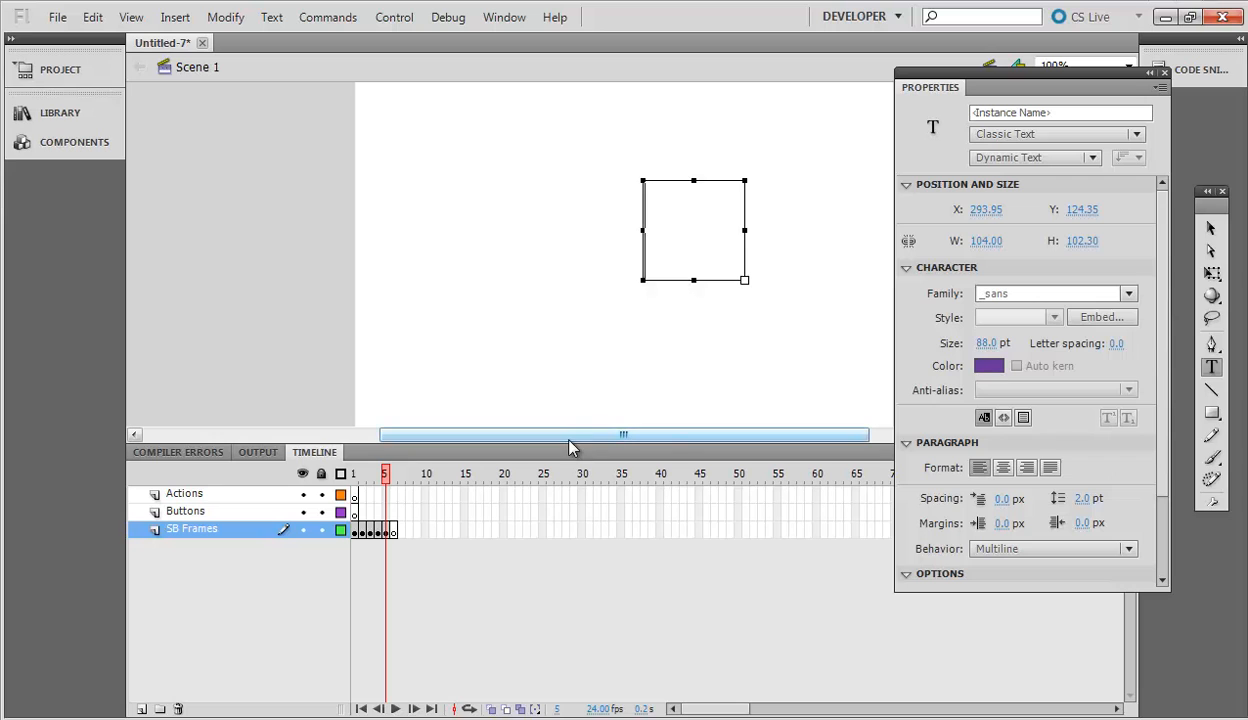
type("4")
left_click(393, 531)
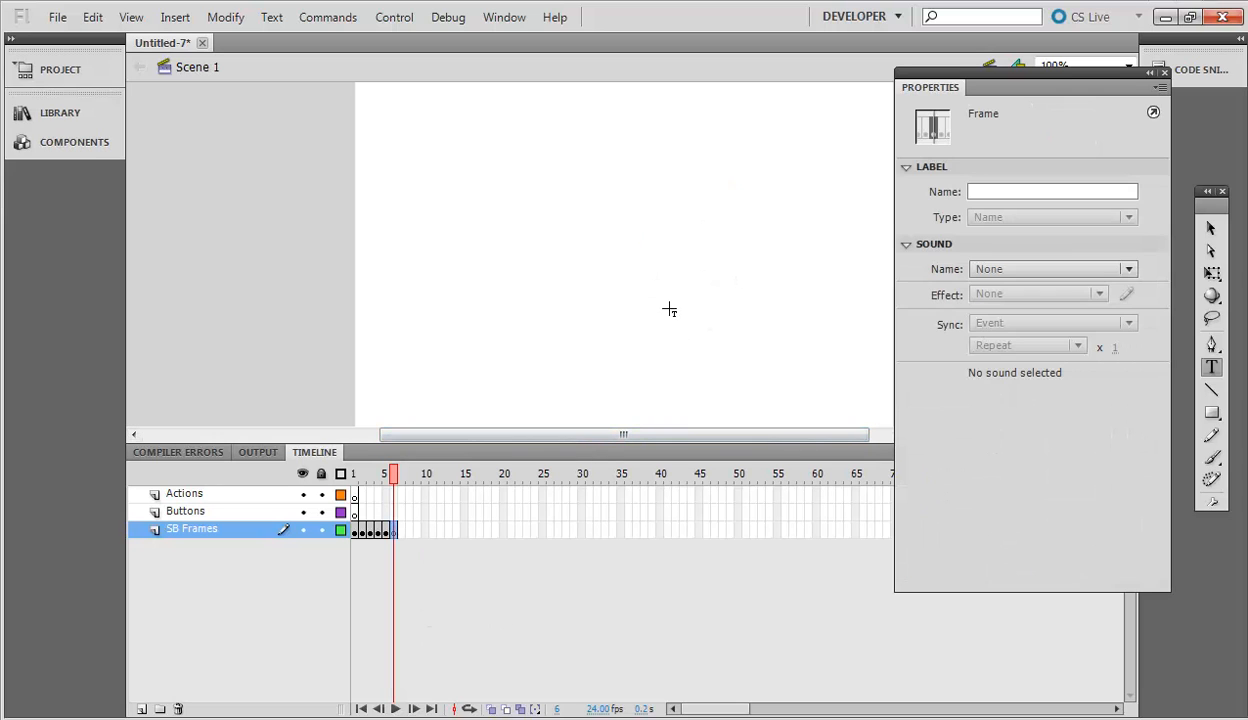
left_click(626, 277)
type("5")
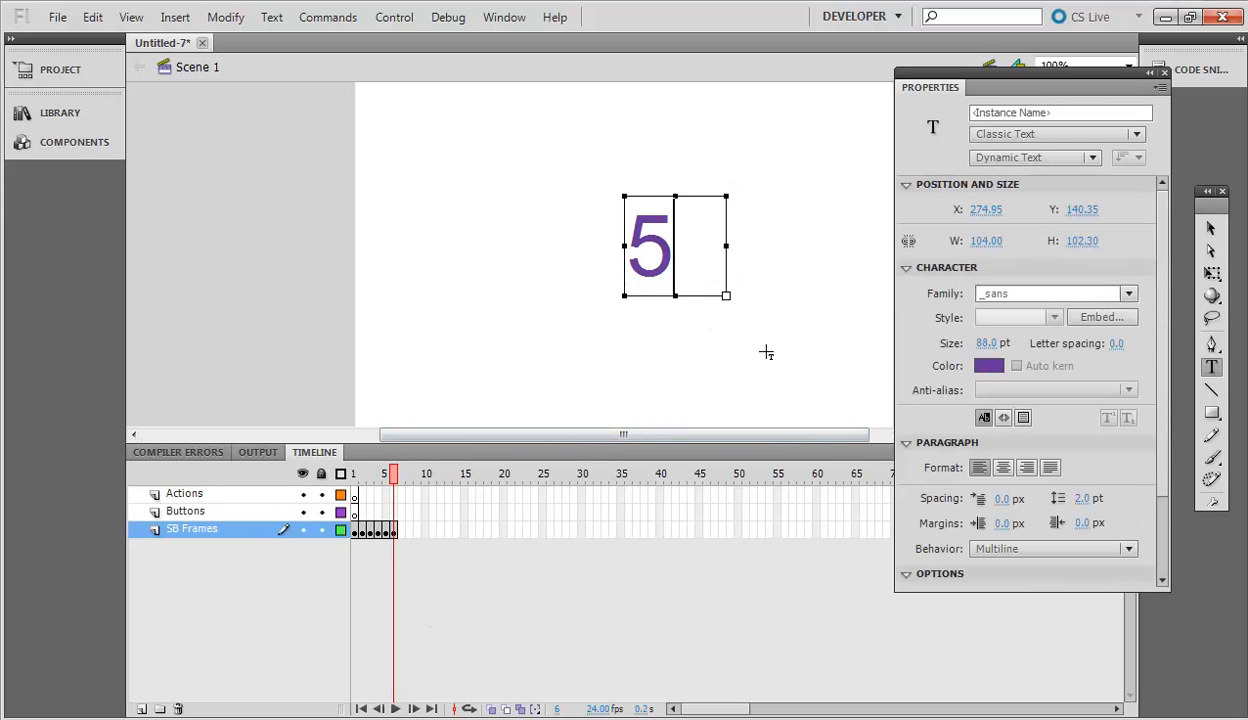
left_click(1211, 232)
left_click(510, 406)
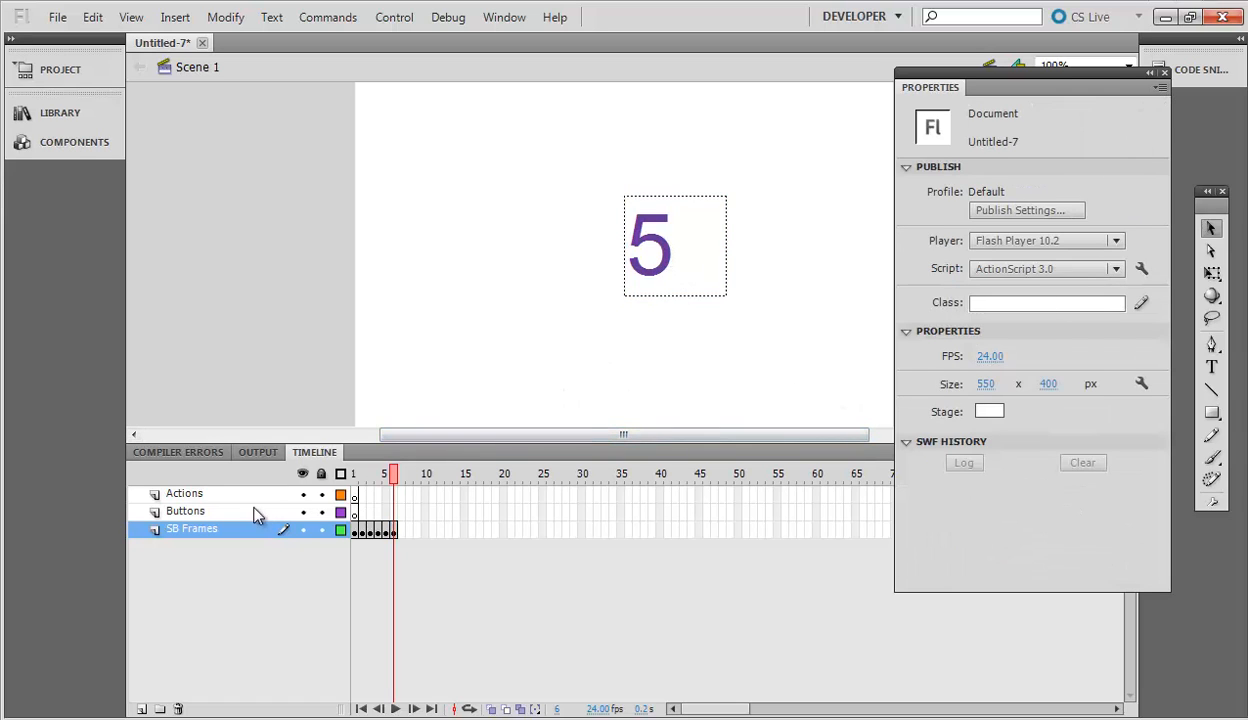
- Add the script stop(); to frame 1 of the Actions layer and close the script editor
left_click(216, 511)
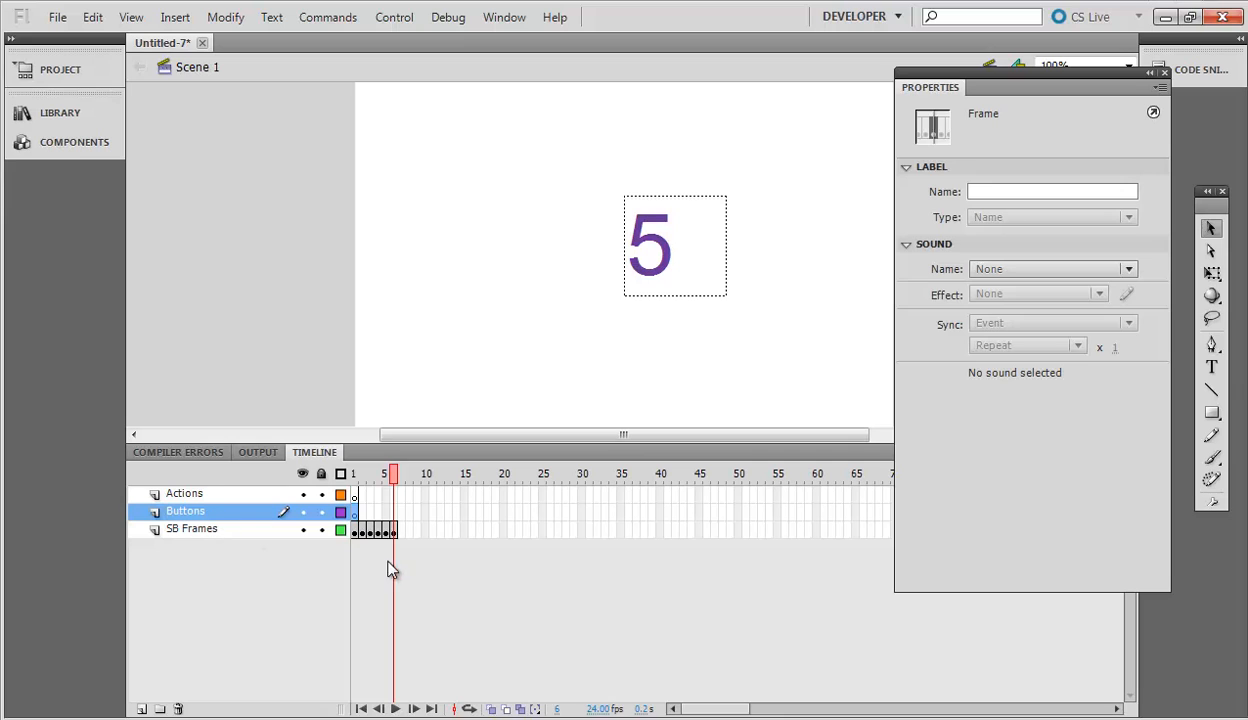
left_click(354, 495)
right_click(358, 498)
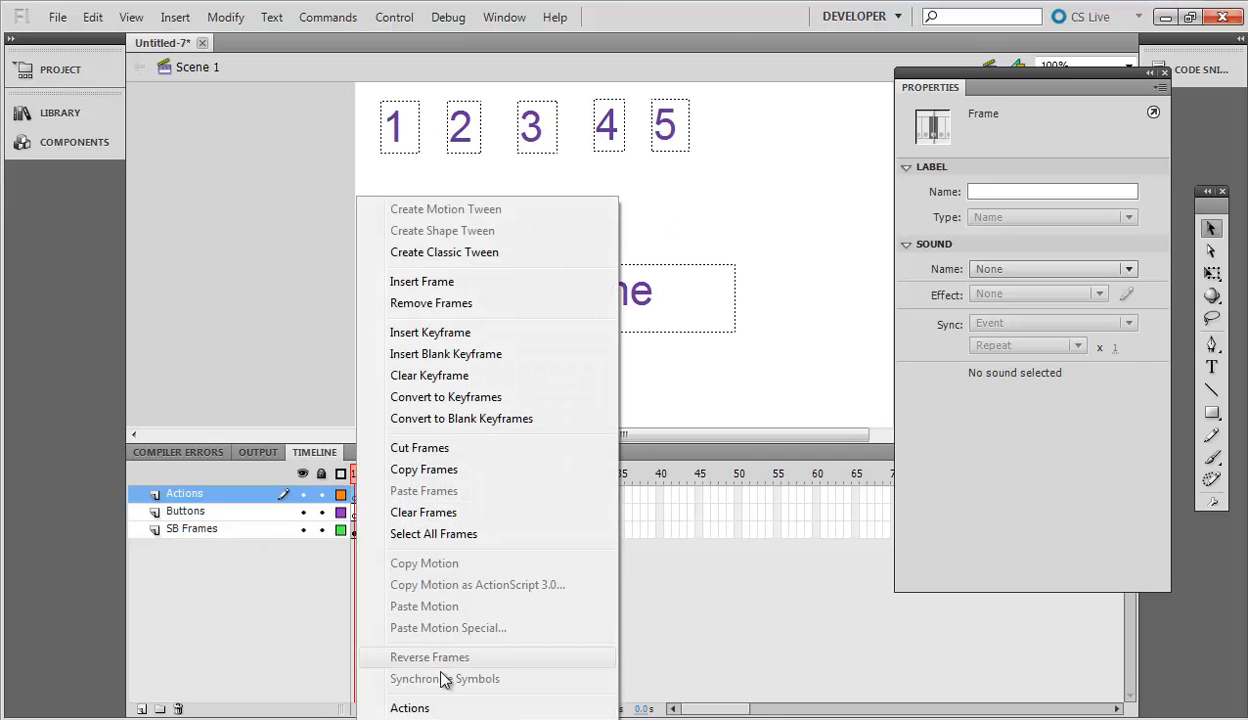
left_click(418, 708)
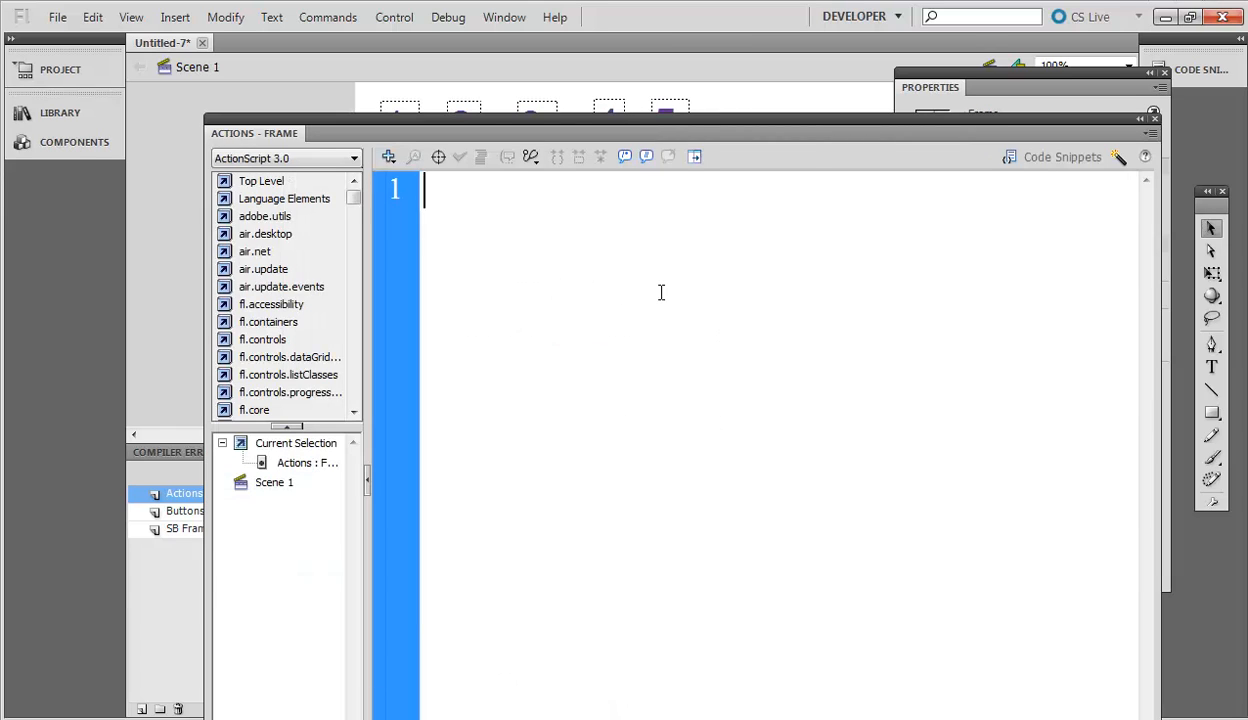
type("stop();")
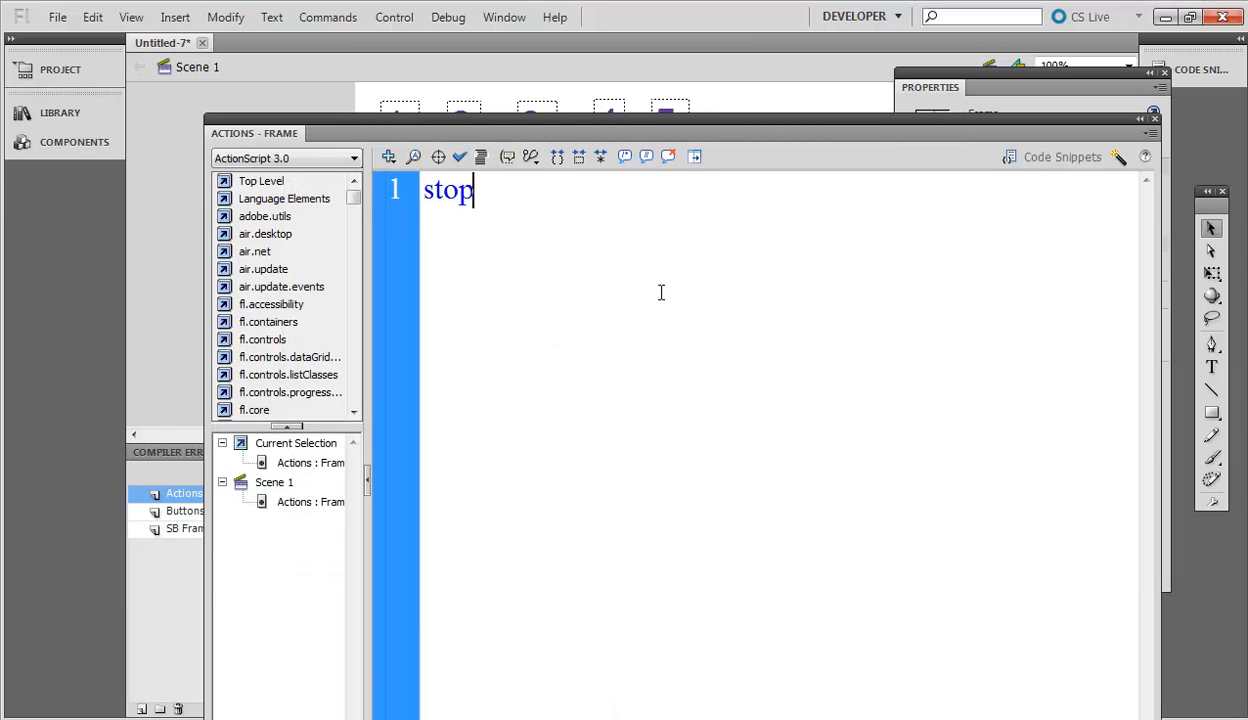
left_click(1152, 119)
left_click(716, 350)
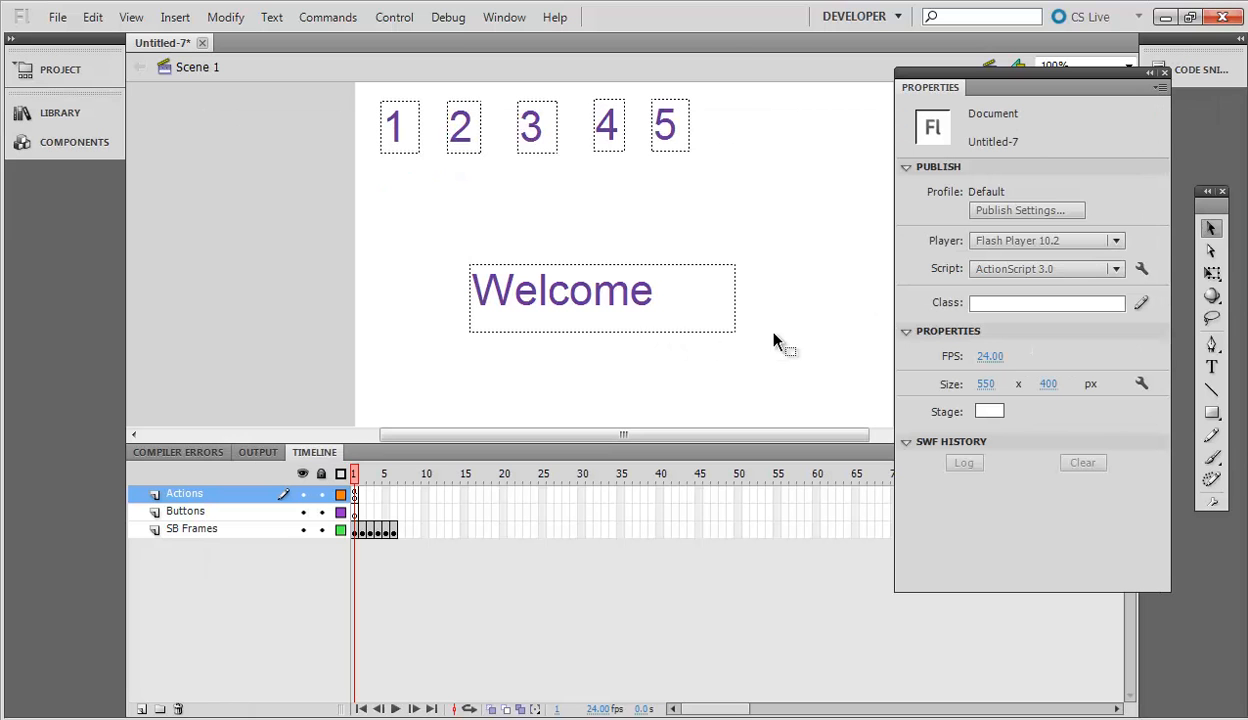
- Test the movie, close the preview and check the numbers on frames 2 to 6 of the SB Frames layer
key("ctrl+Return")
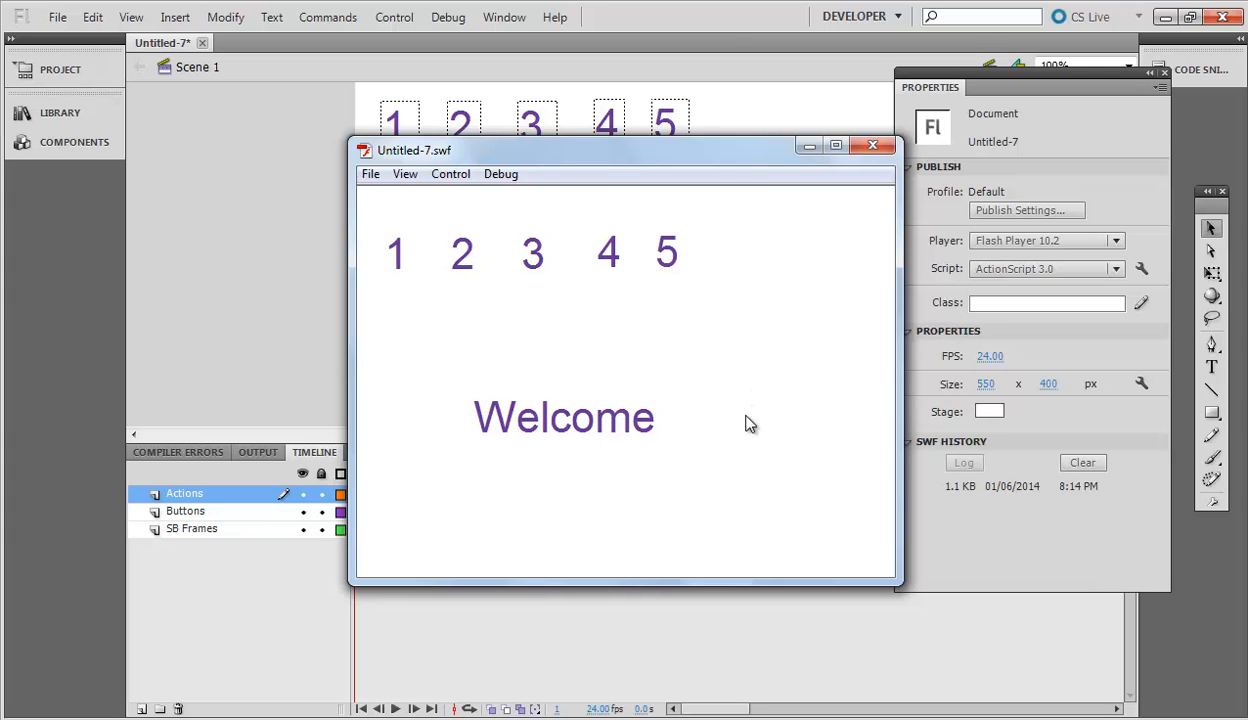
left_click(876, 150)
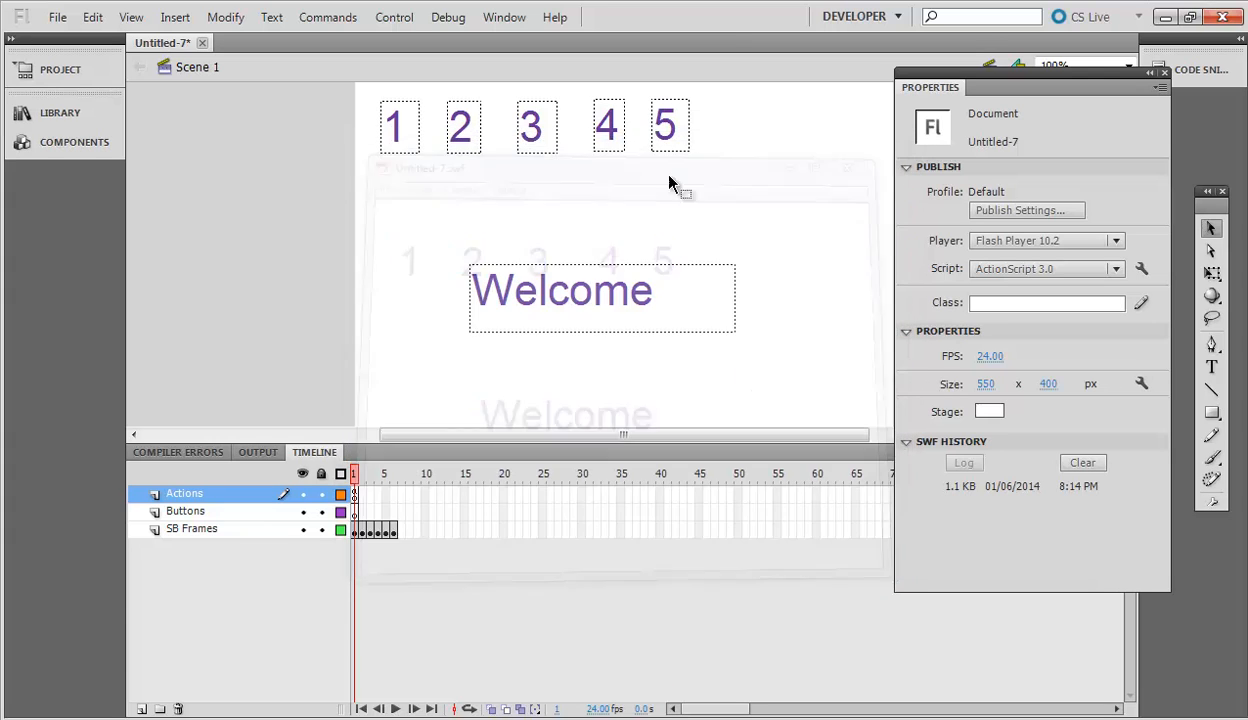
left_click(466, 145)
left_click(362, 532)
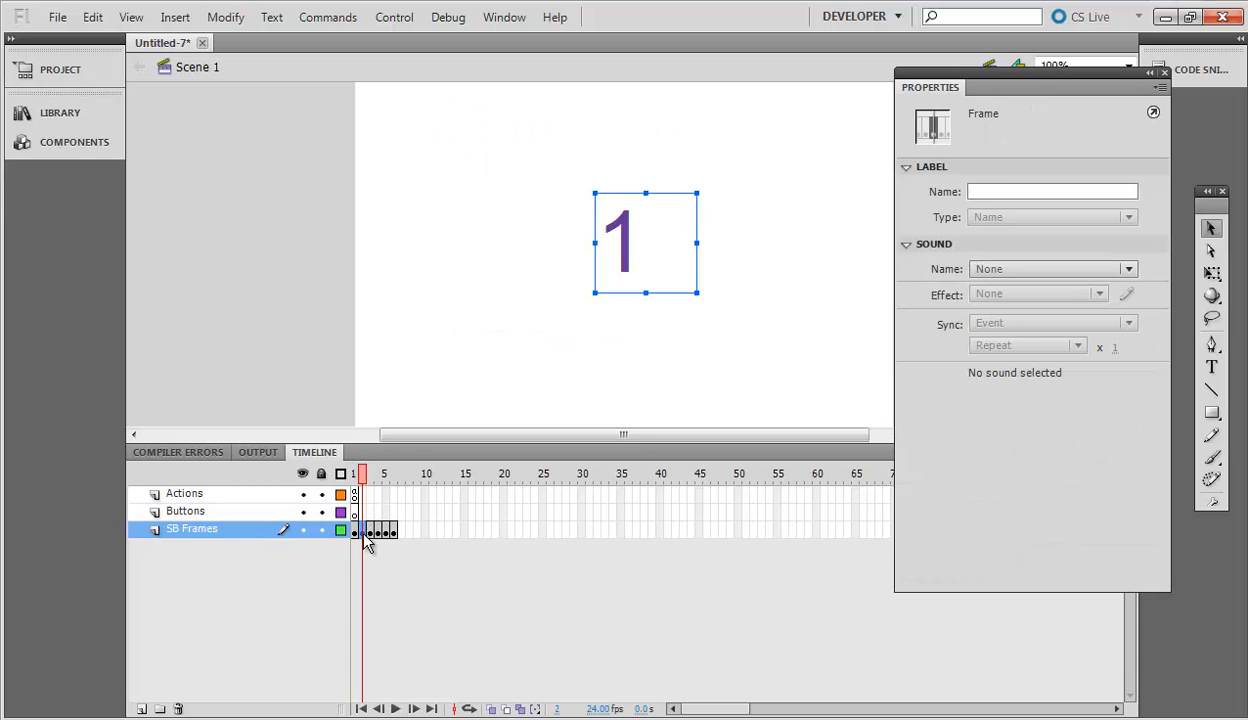
left_click(369, 531)
left_click(378, 531)
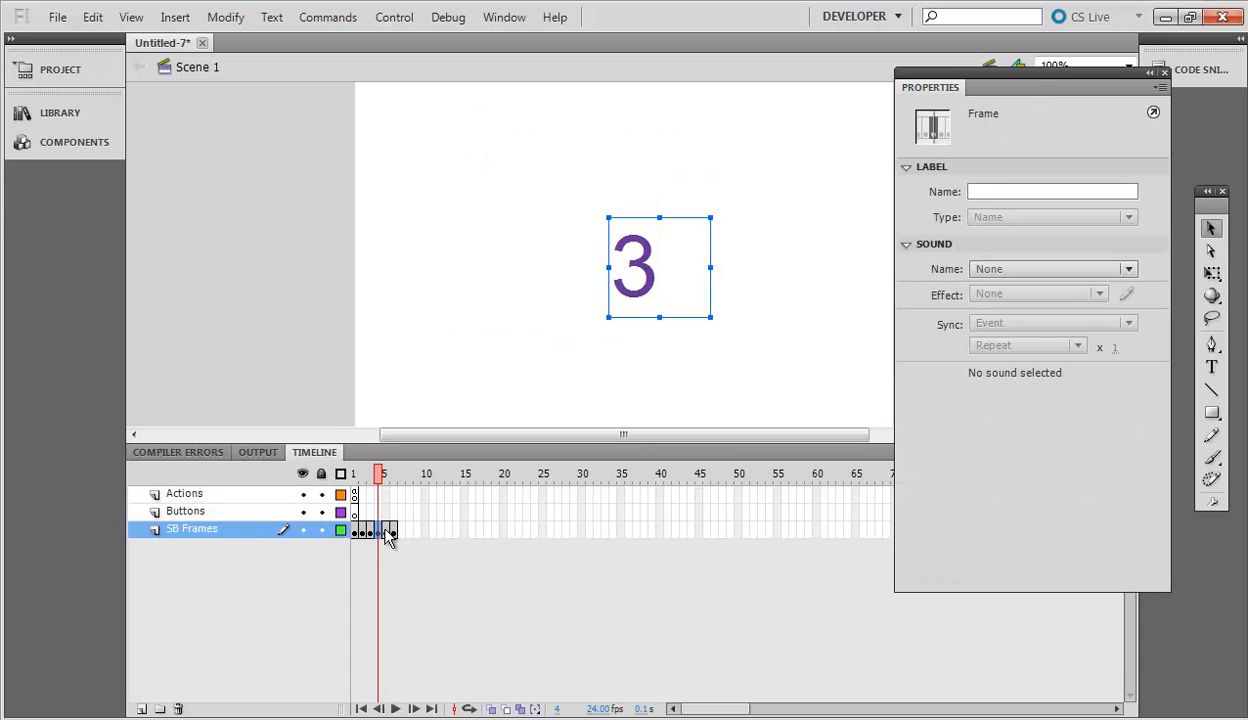
left_click(386, 531)
left_click(394, 531)
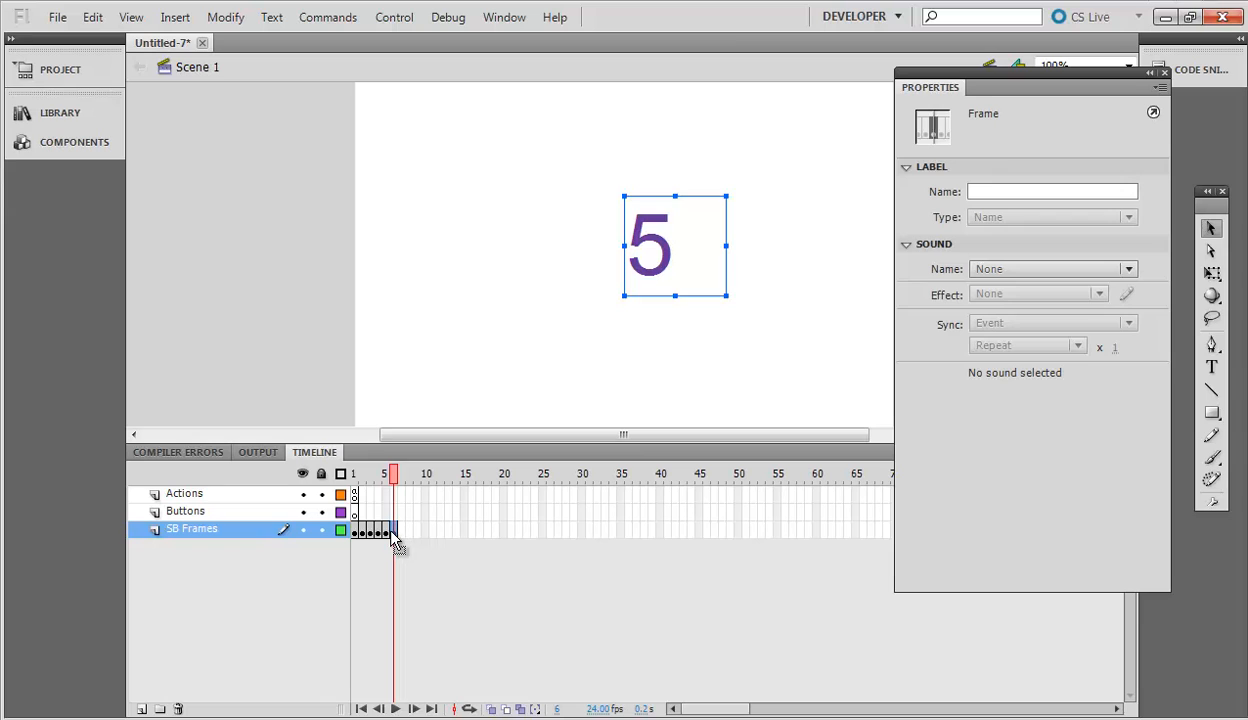
left_click(386, 531)
left_click(378, 531)
left_click(370, 531)
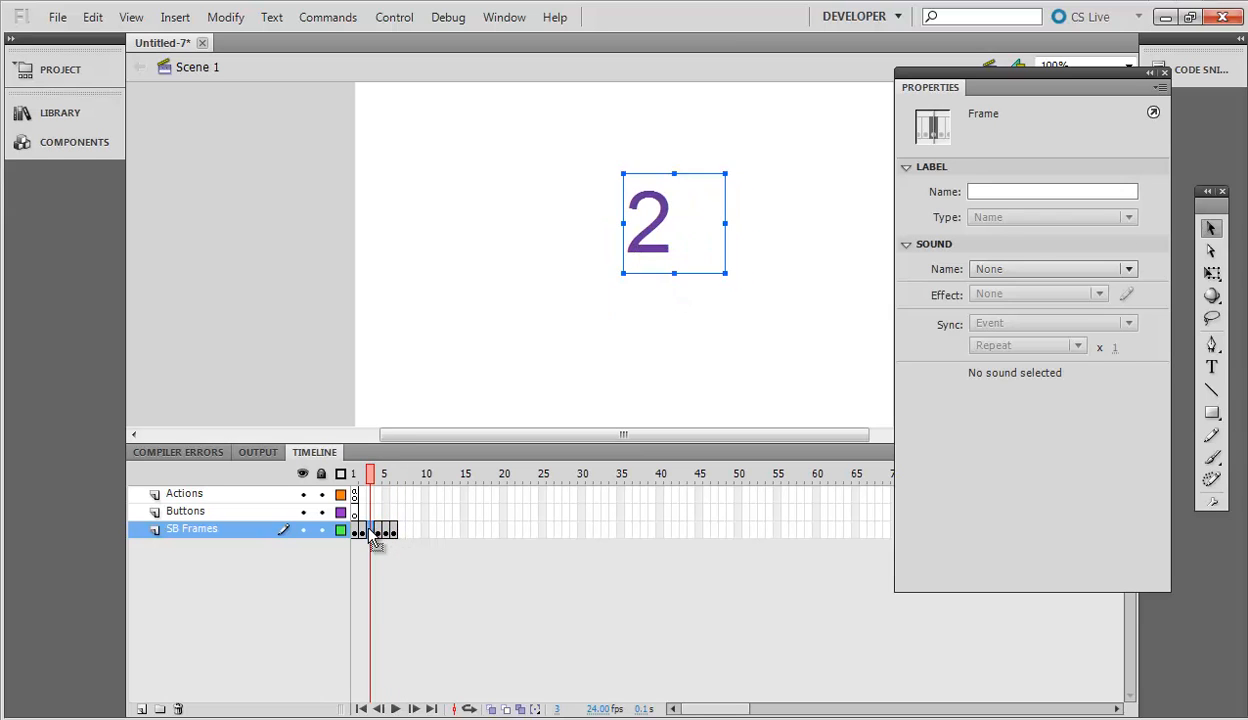
left_click(362, 532)
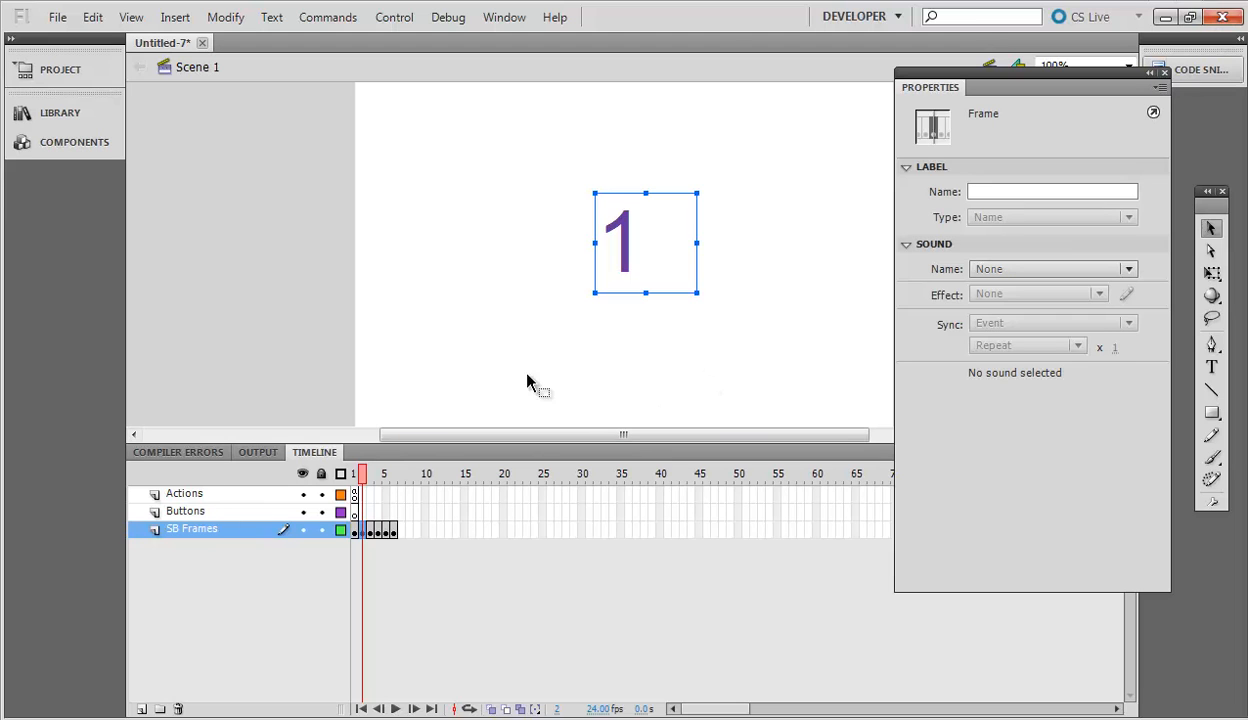
- Insert a keyframe at frame 2 of the Buttons layer and draw a dynamic text box about 98 px wide below the number 1
left_click(355, 511)
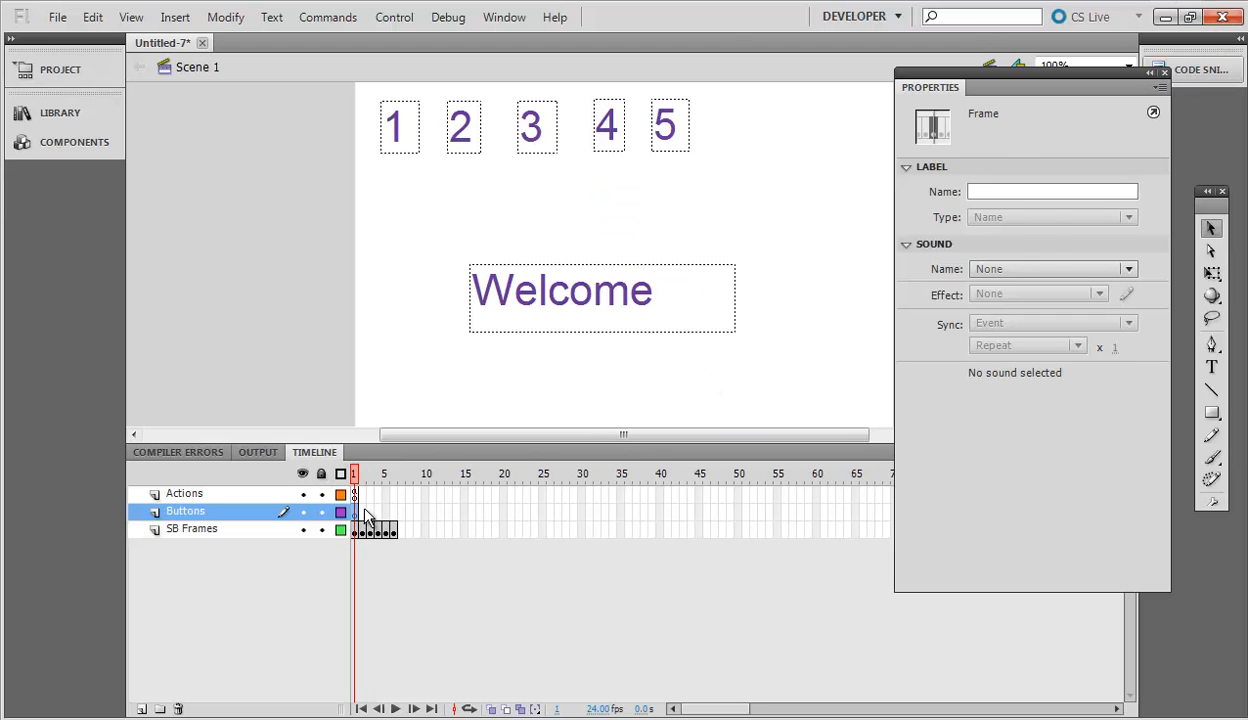
right_click(364, 509)
left_click(510, 328)
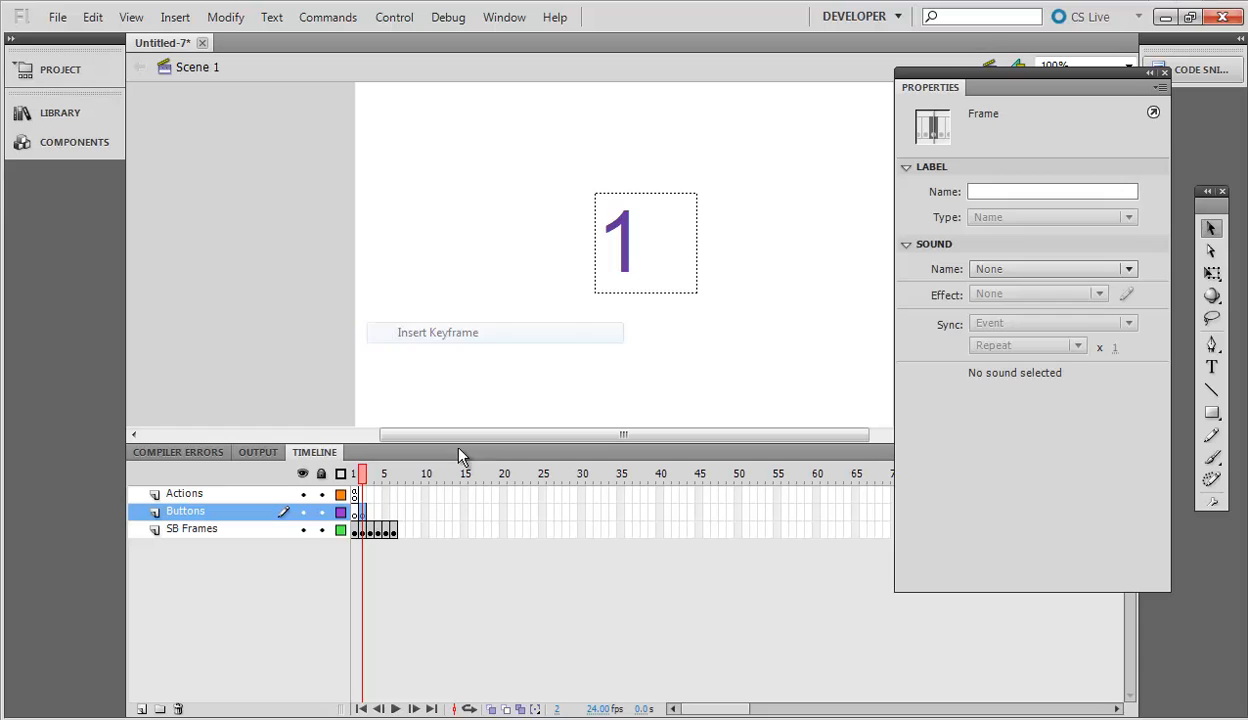
left_click(362, 496)
left_click(363, 511)
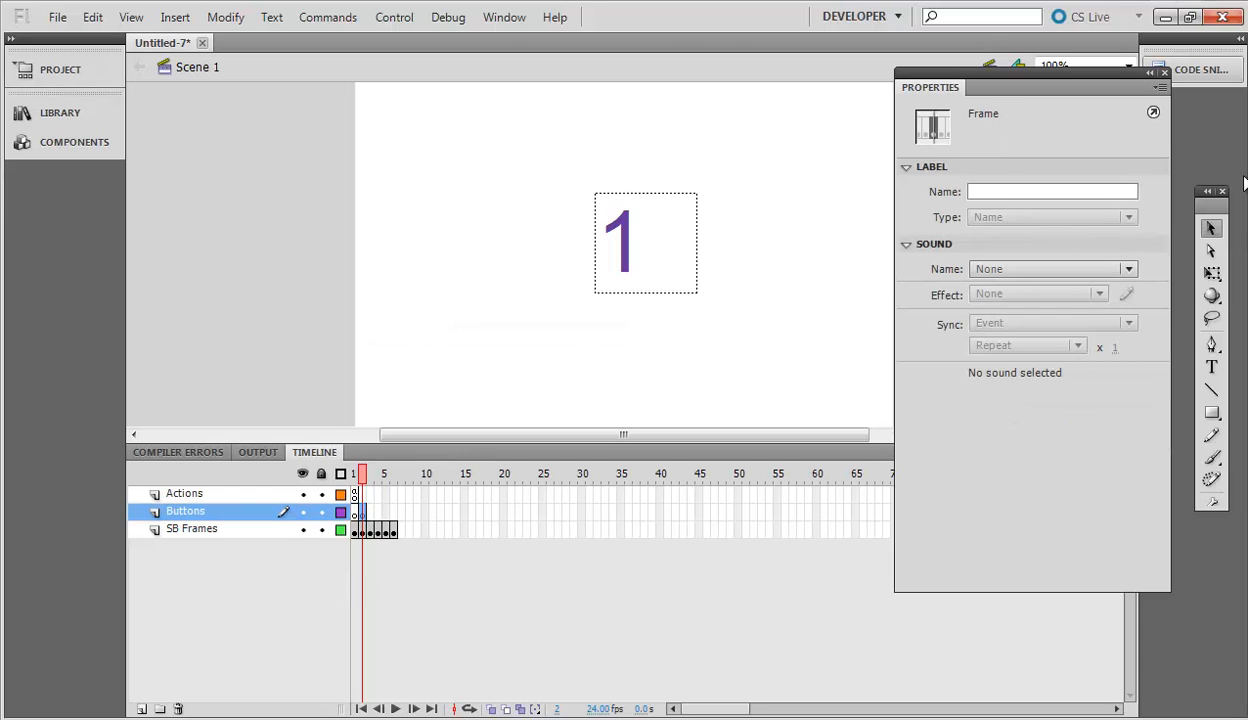
left_click(1210, 370)
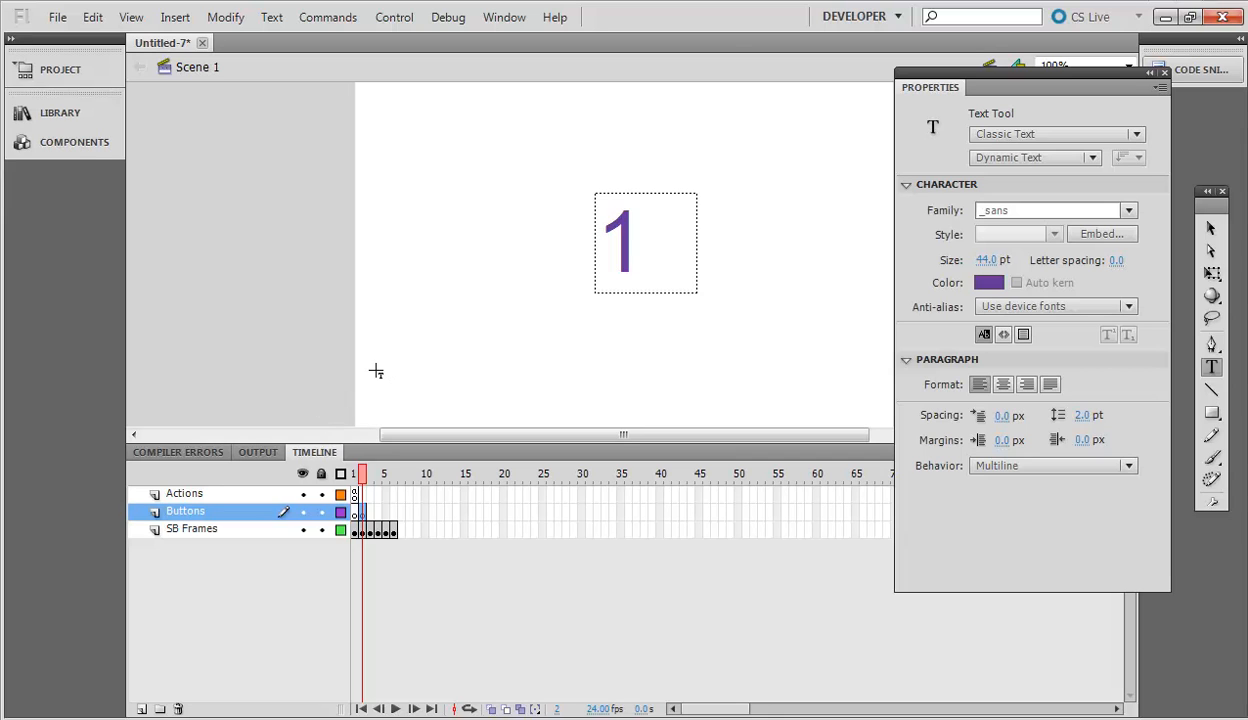
left_click_drag(373, 328, 470, 392)
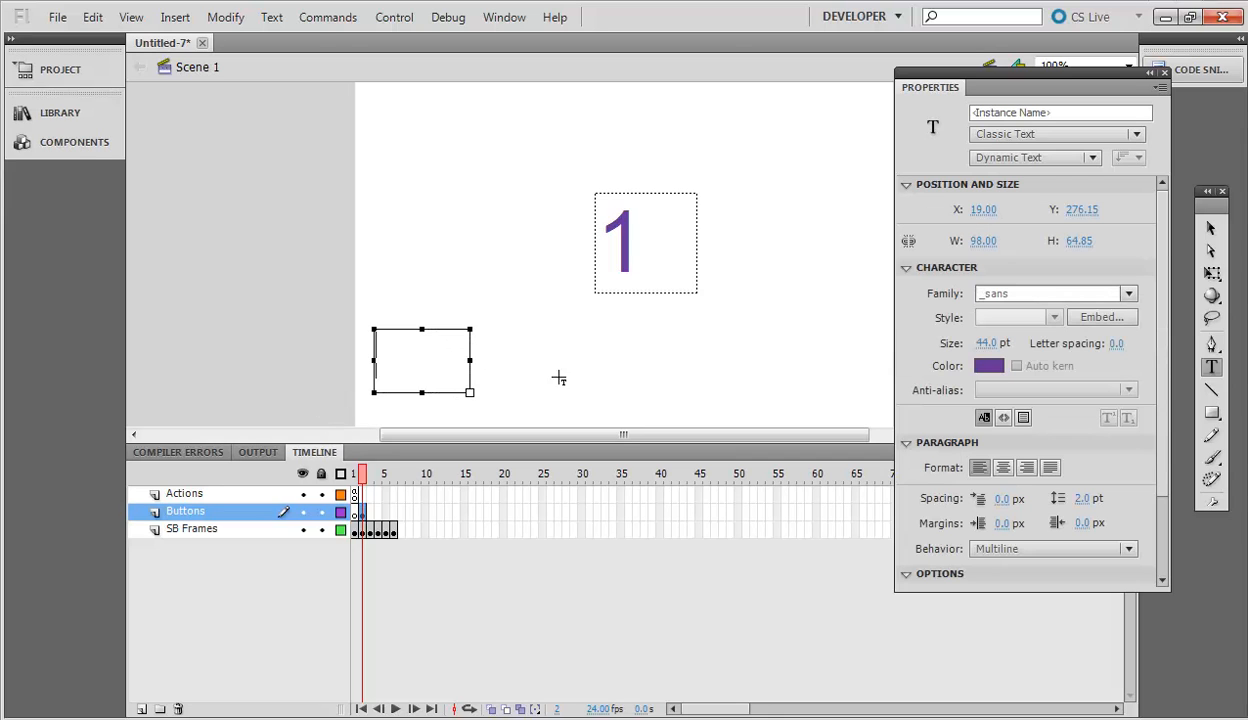
left_click(176, 17)
left_click(200, 39)
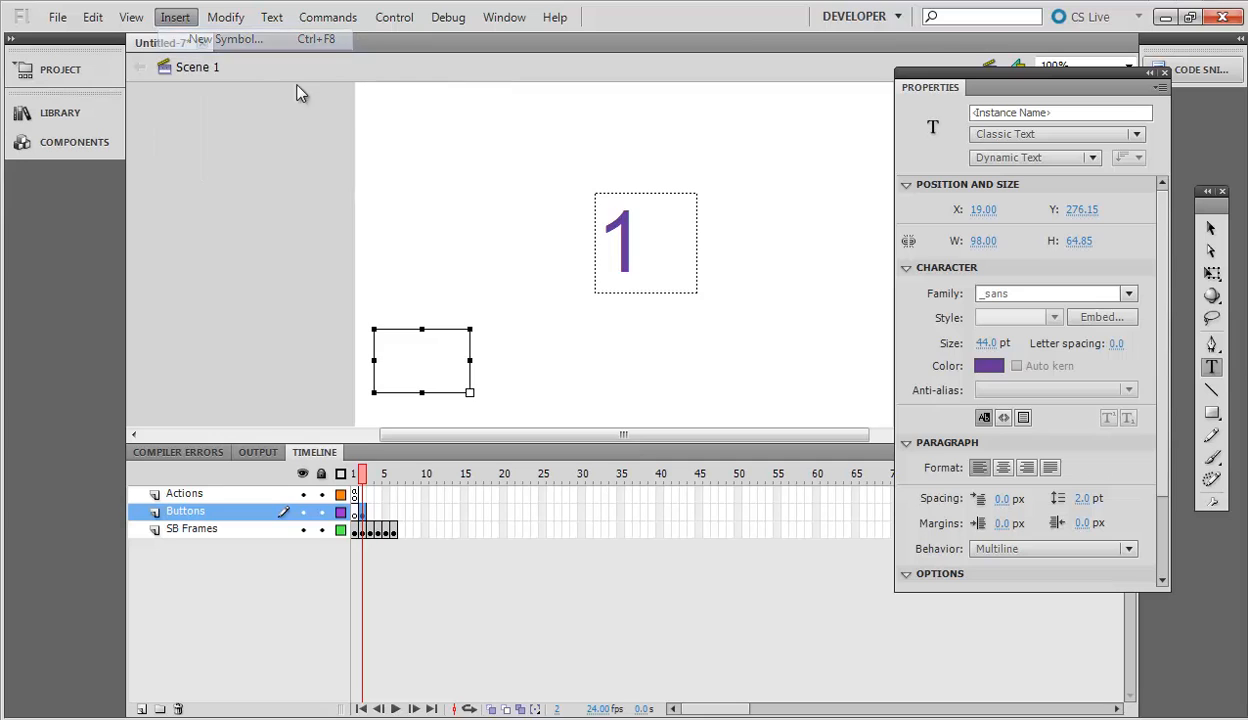
left_click(634, 97)
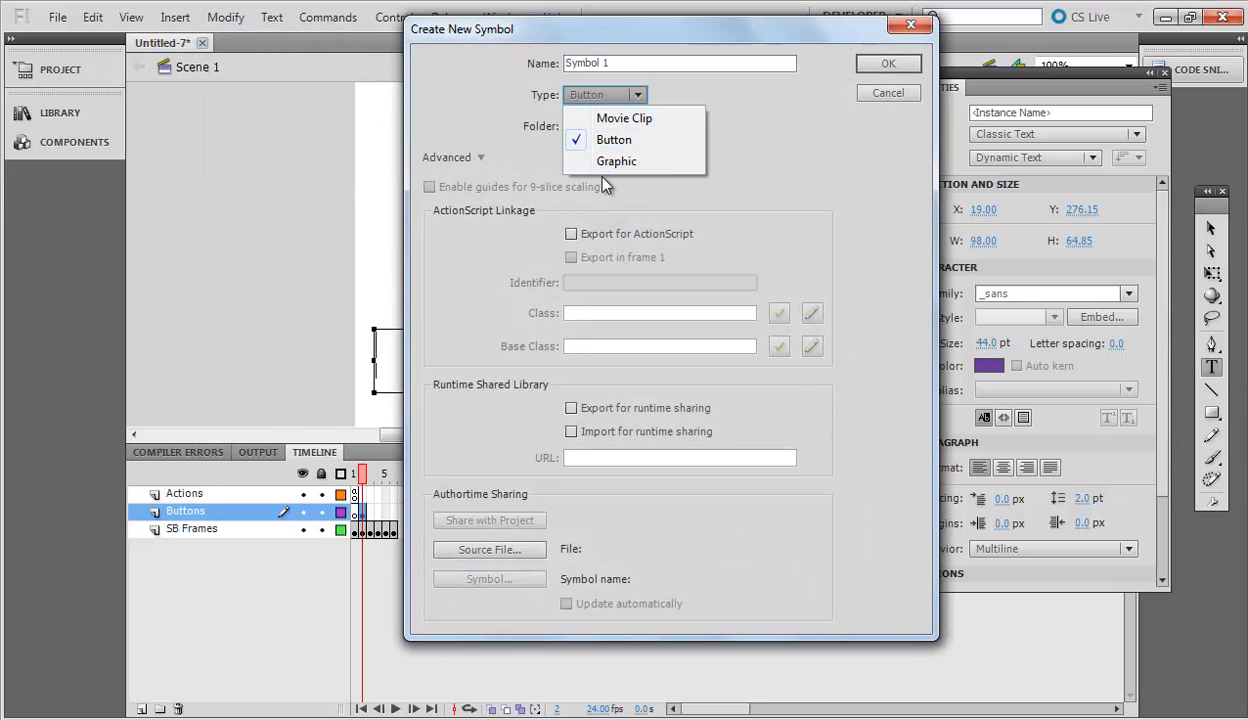
left_click(884, 96)
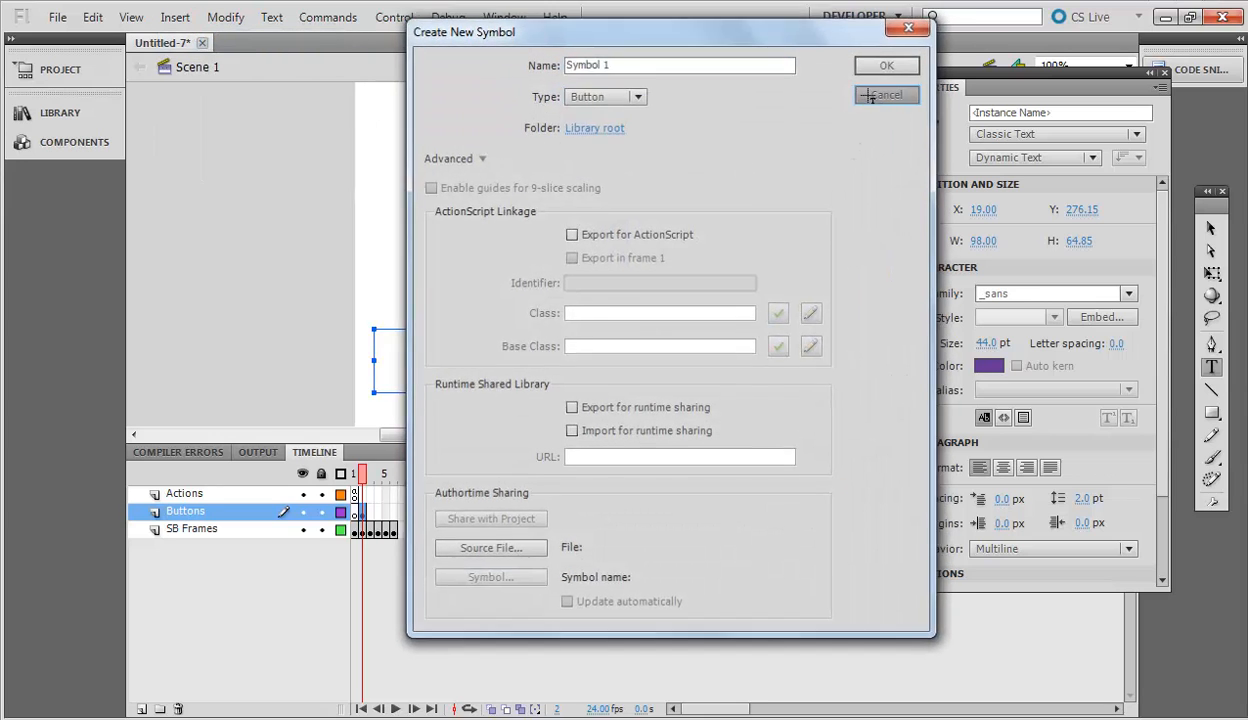
left_click(886, 94)
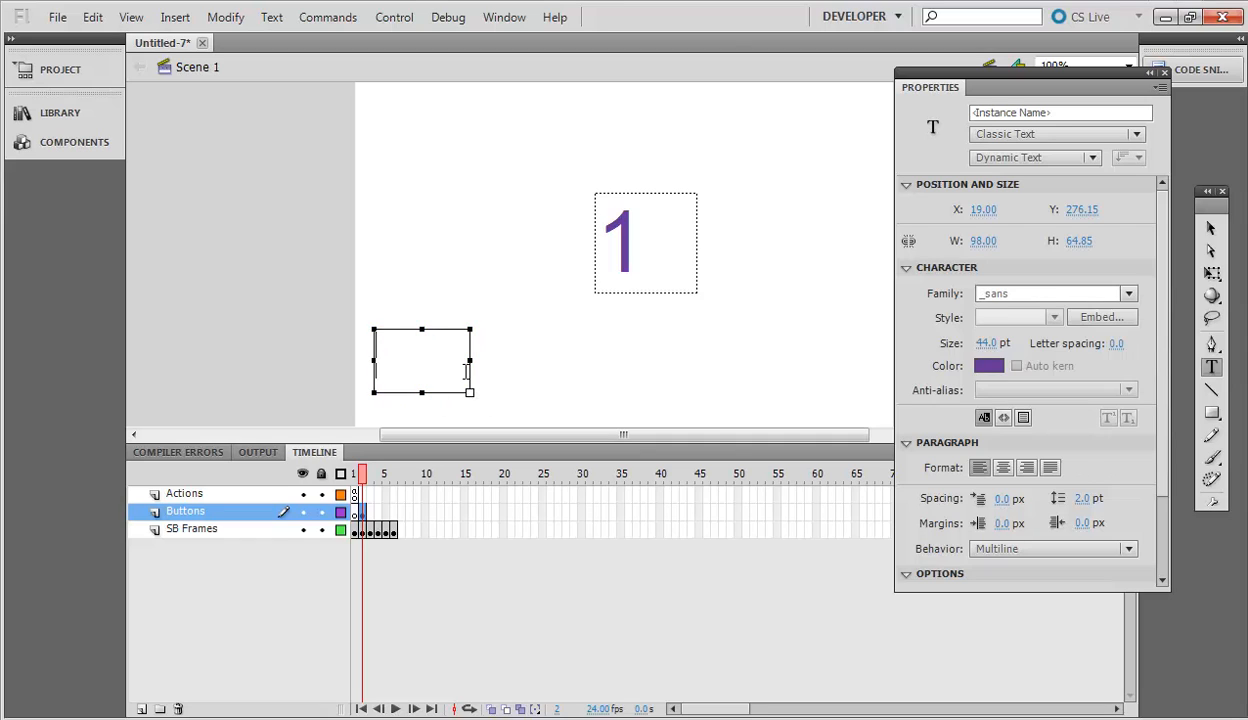
- Enter "Back" in the new text box, widen it to about 125 px and lower its upper edge to about Y 312
type("Back")
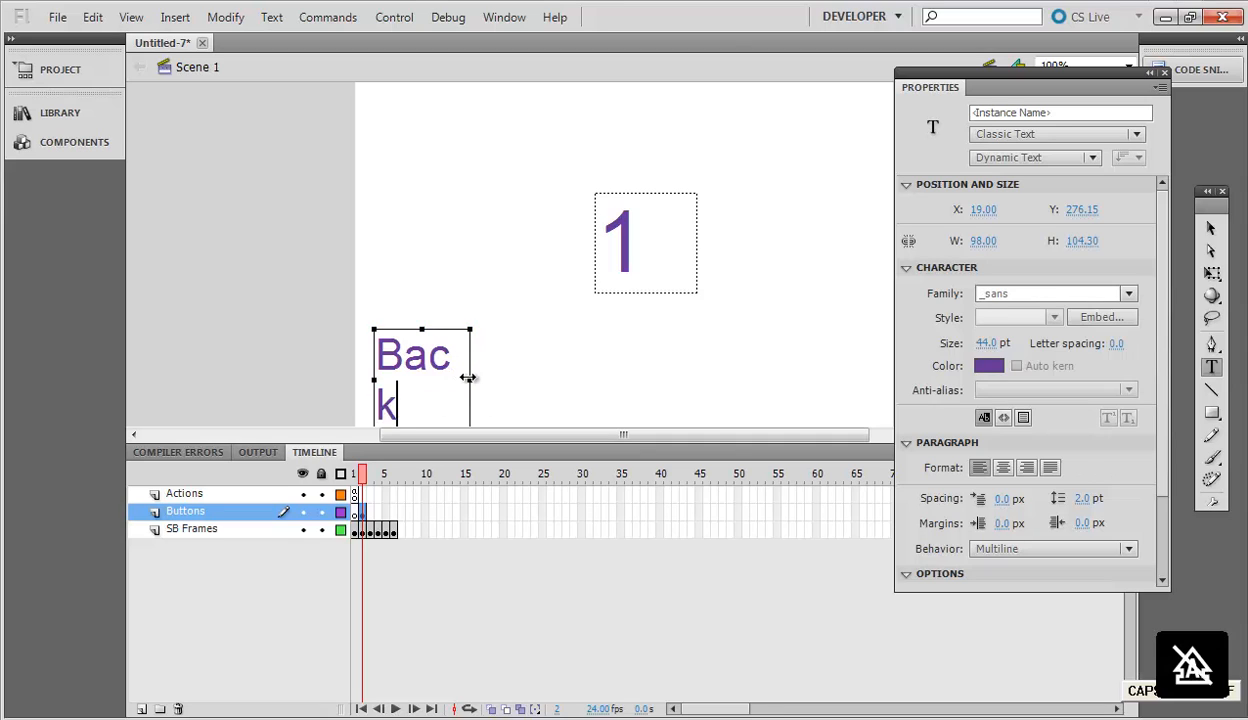
left_click_drag(468, 377, 496, 378)
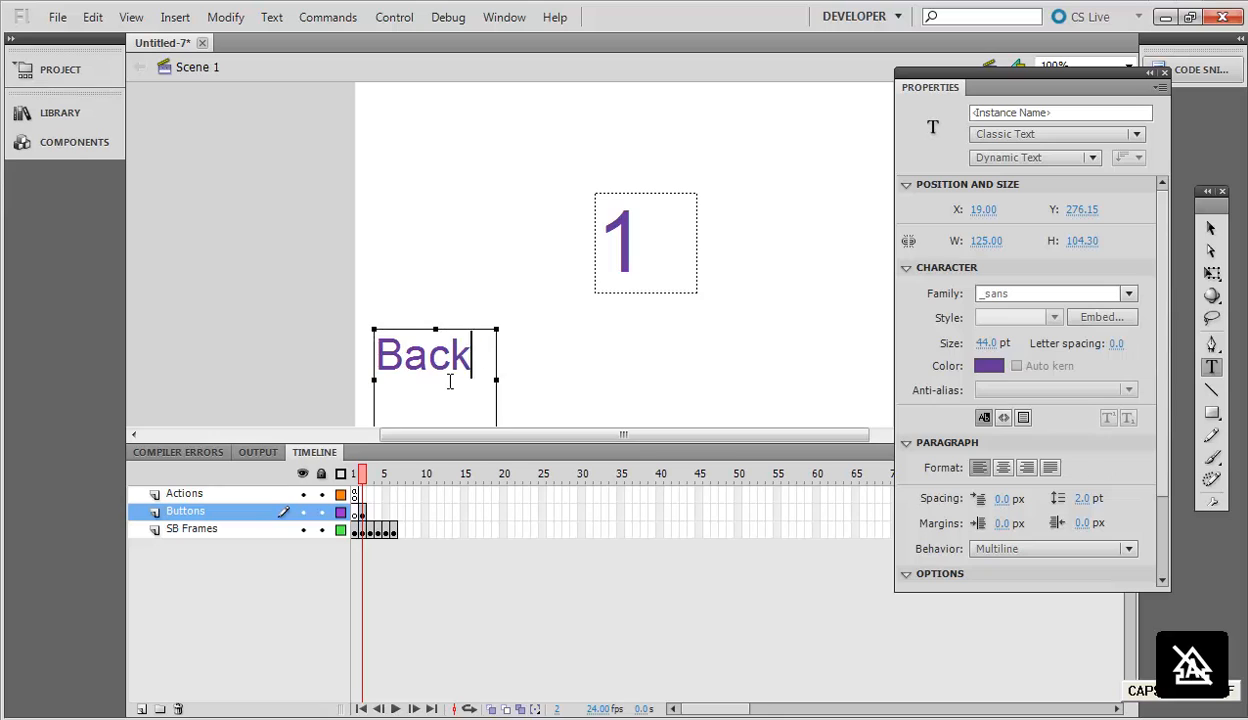
double_click(446, 372)
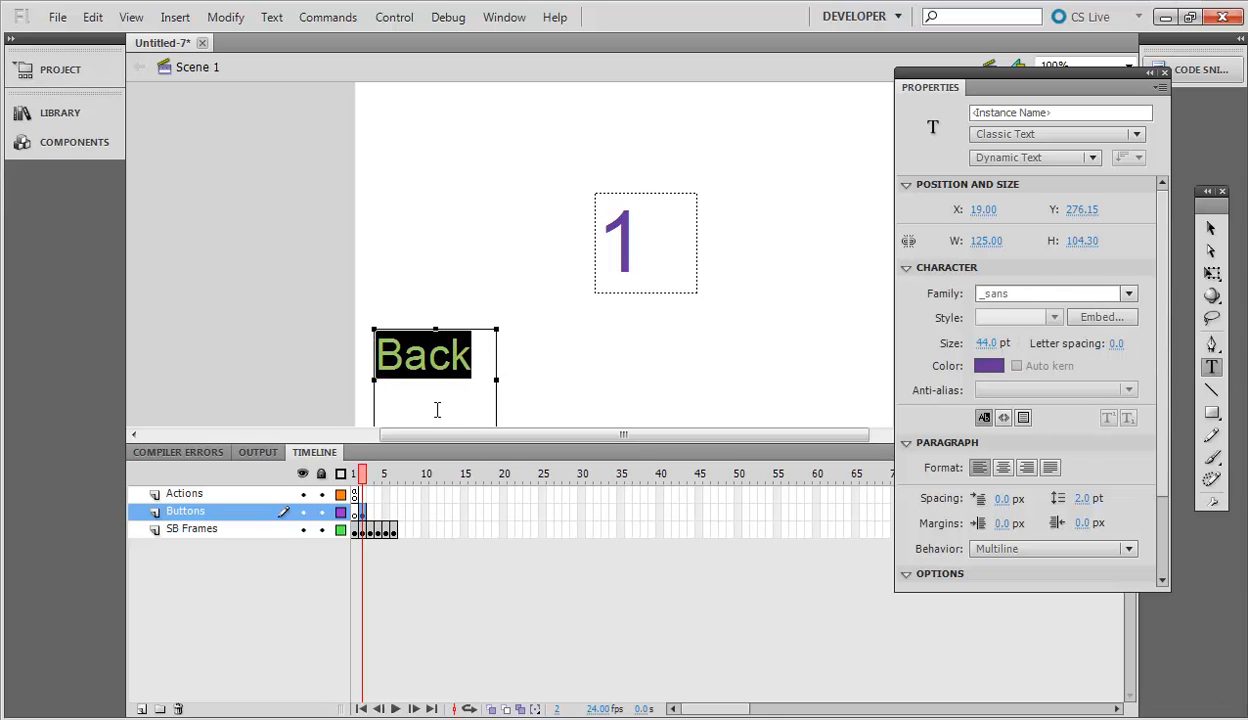
left_click_drag(435, 329, 435, 364)
left_click(814, 382)
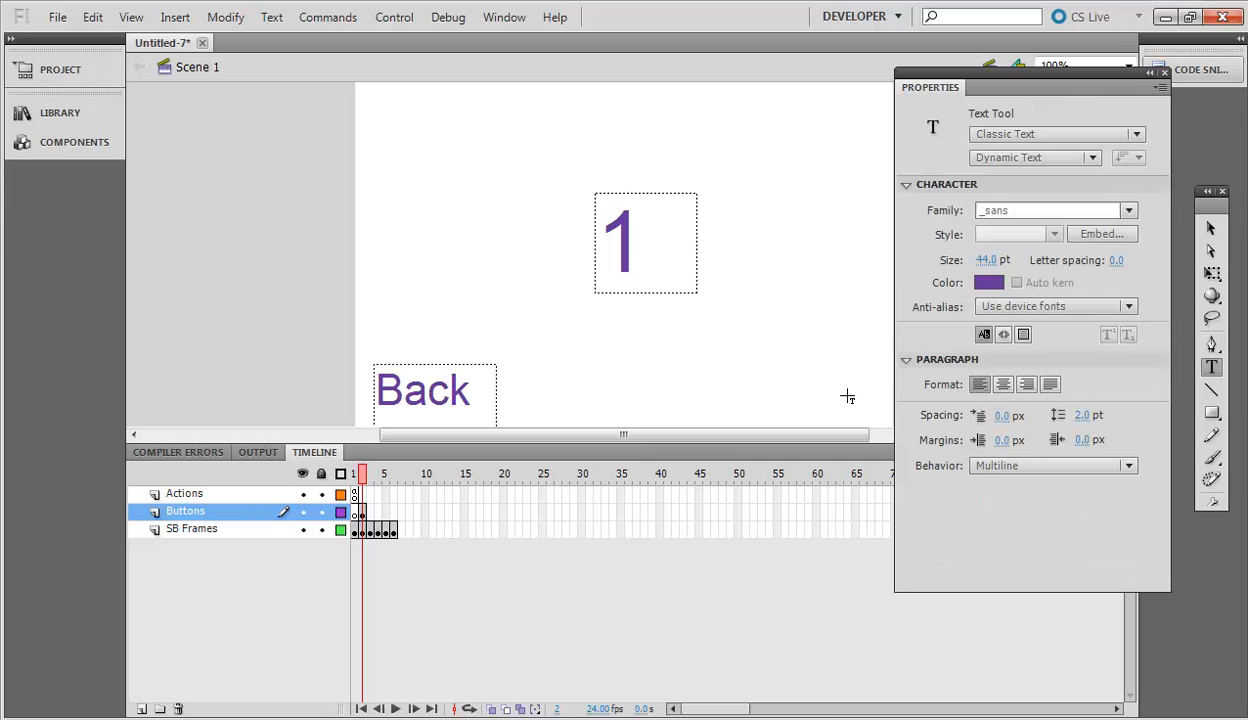
- Add a 44 pt text box reading "Next" near the stage's right edge and move it level with Back at about Y 312
left_click(833, 380)
key("Caps_Lock")
type("N")
key("Caps_Lock")
type("ex")
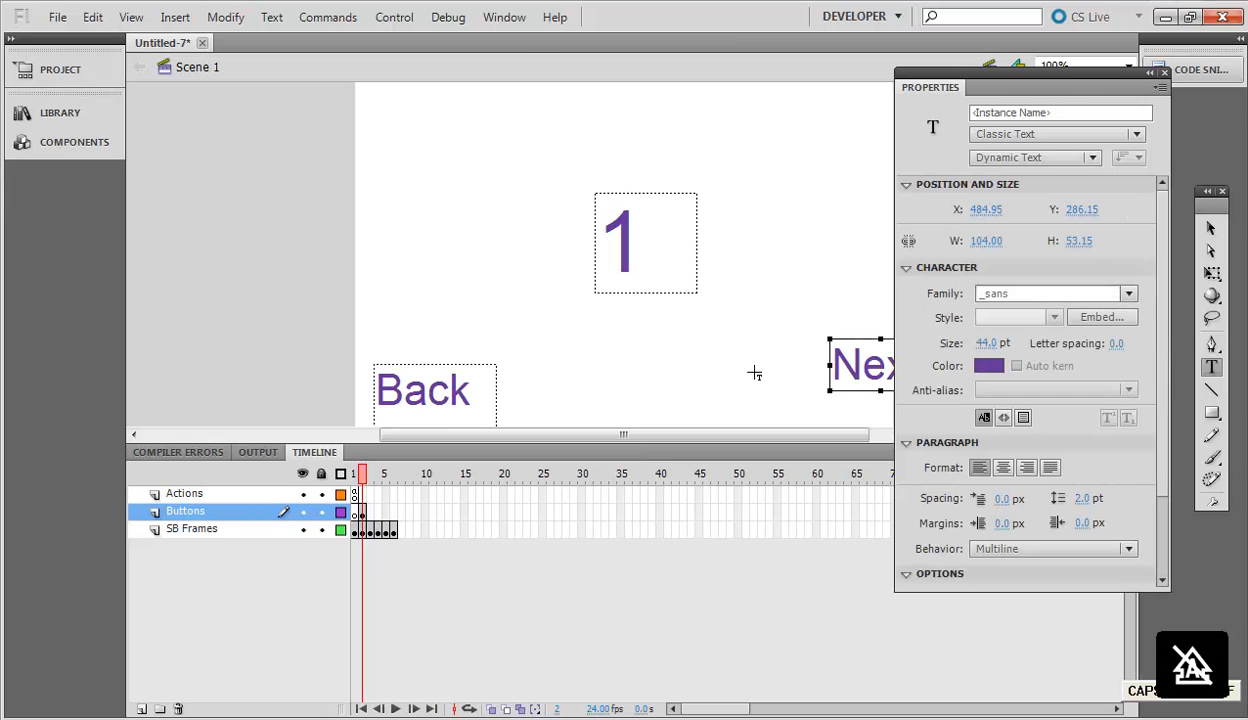
left_click(1211, 228)
left_click_drag(872, 390, 872, 416)
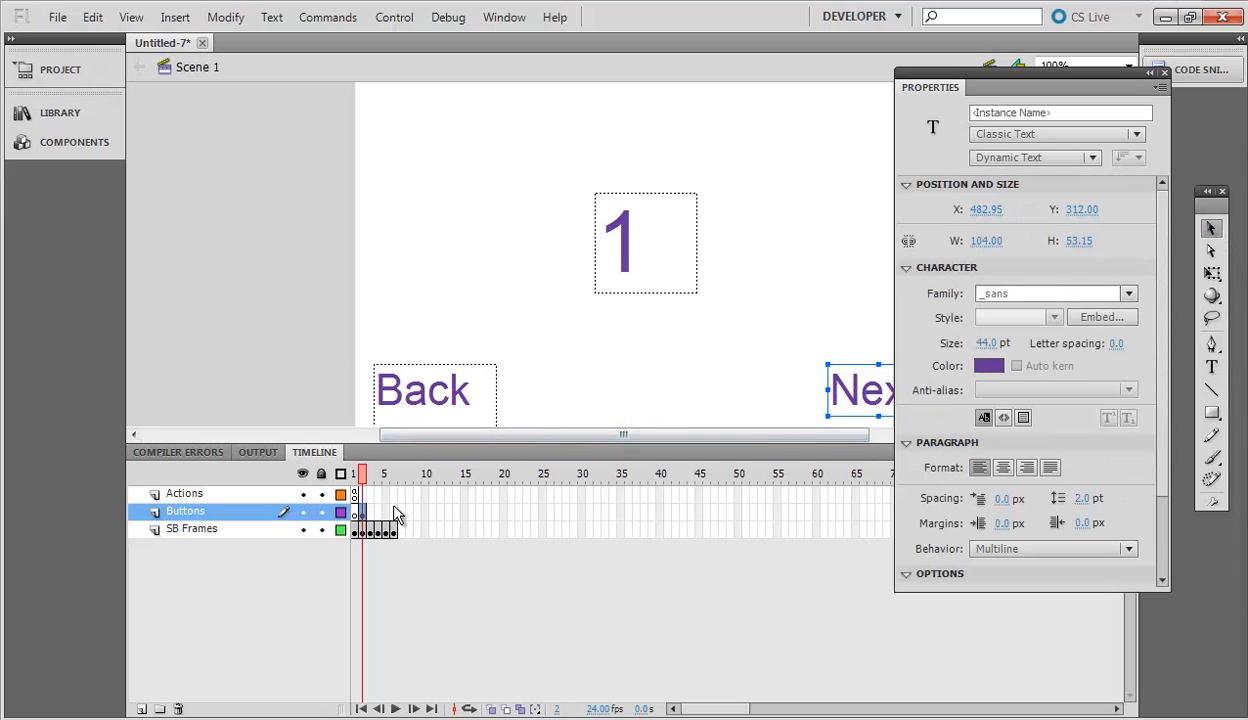
- Extend the Buttons layer with a regular frame at frame 6, and select the Back text on frame 2
left_click(395, 512)
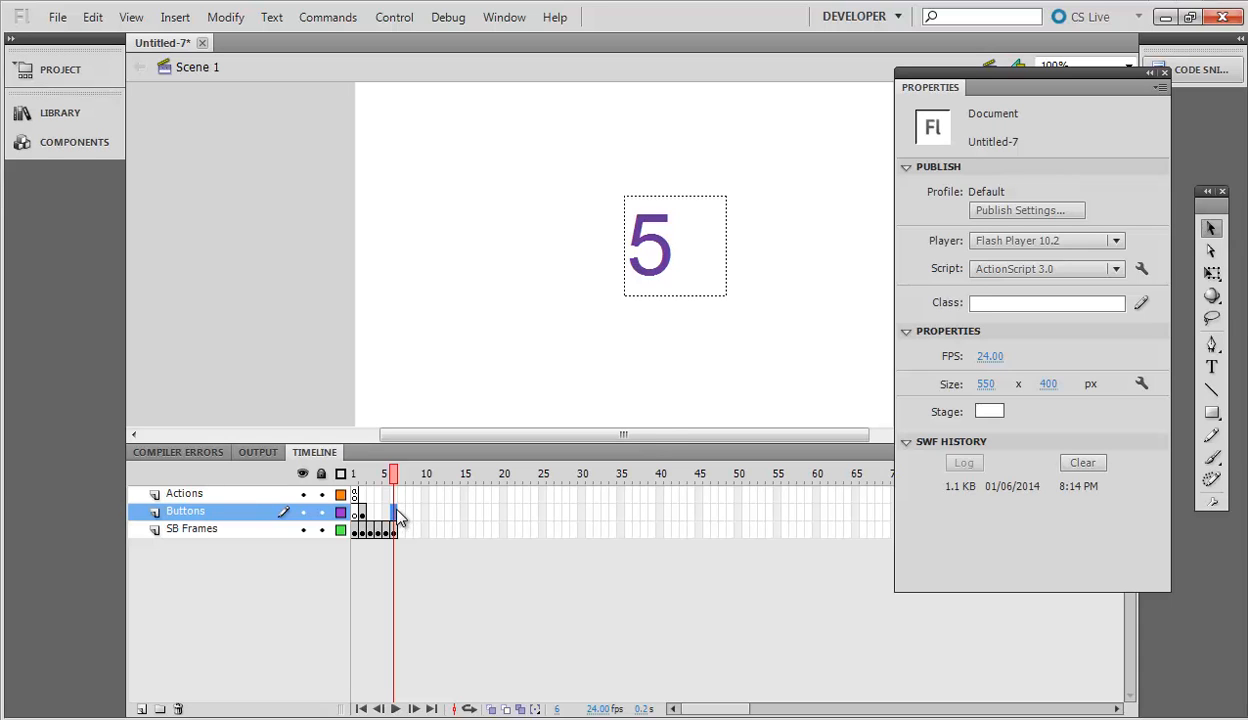
right_click(397, 511)
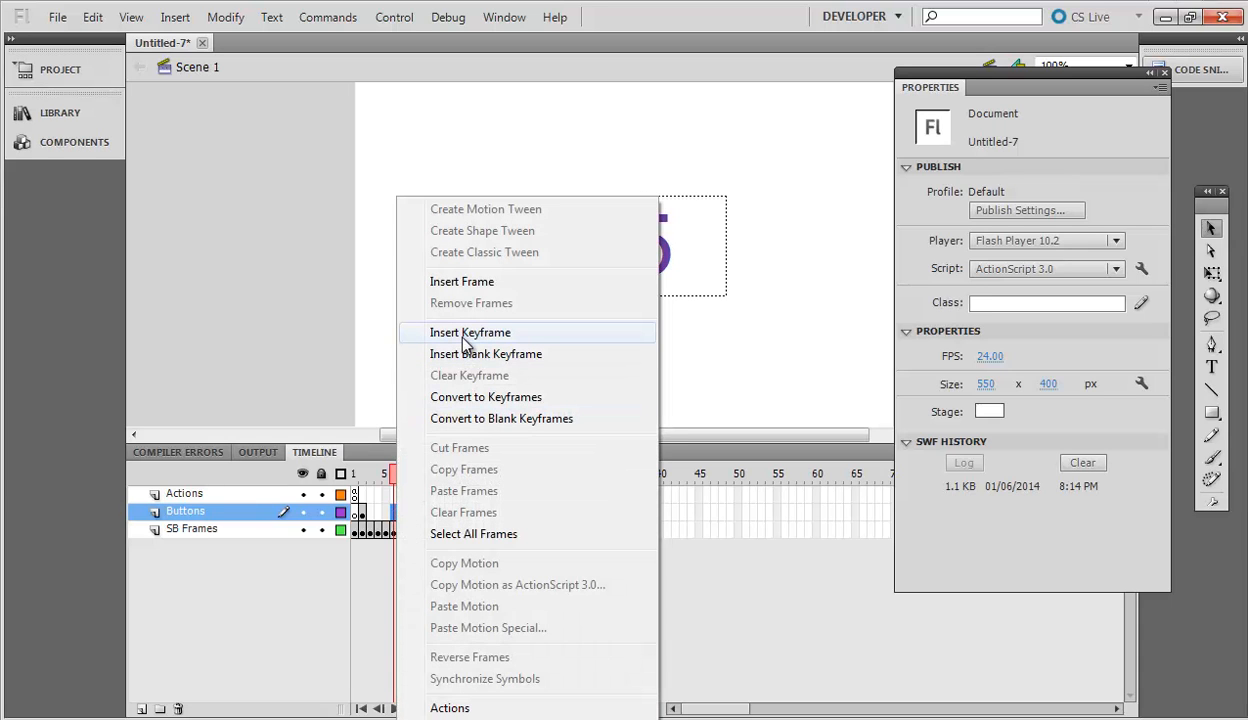
left_click(466, 283)
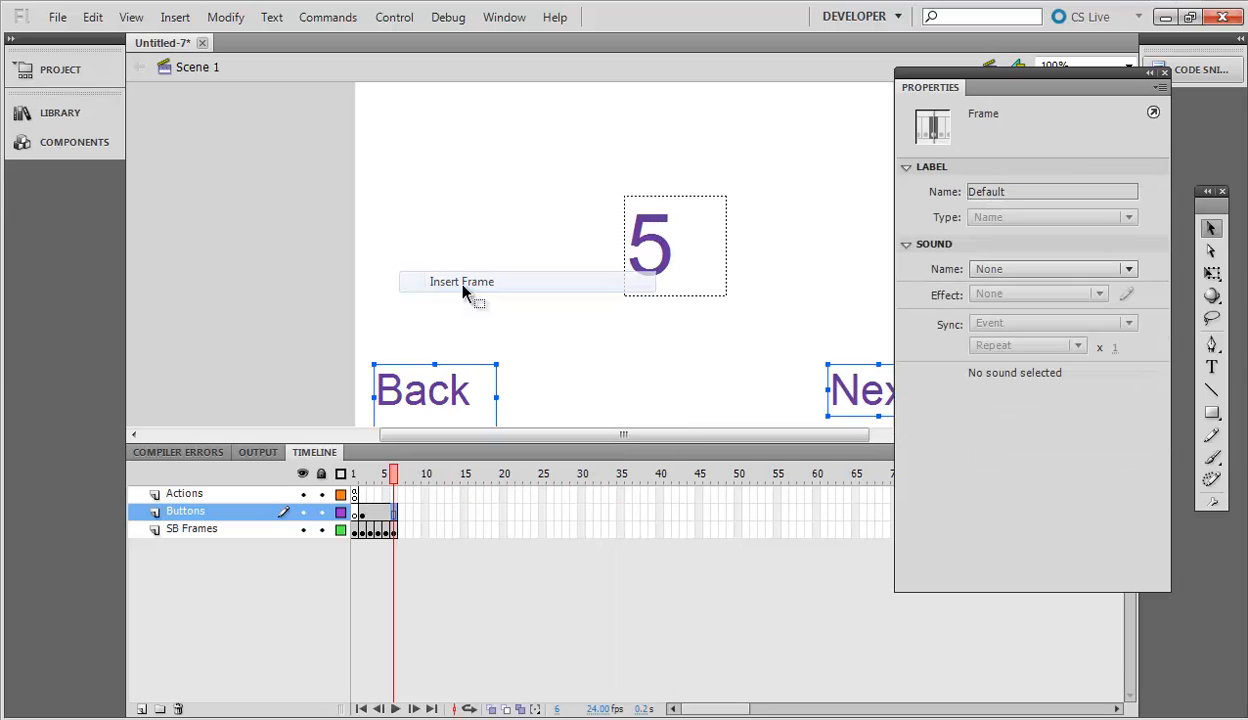
mouse_move(356, 472)
left_mouse_down()
mouse_move(398, 480)
mouse_move(362, 485)
left_mouse_up()
left_click(422, 397)
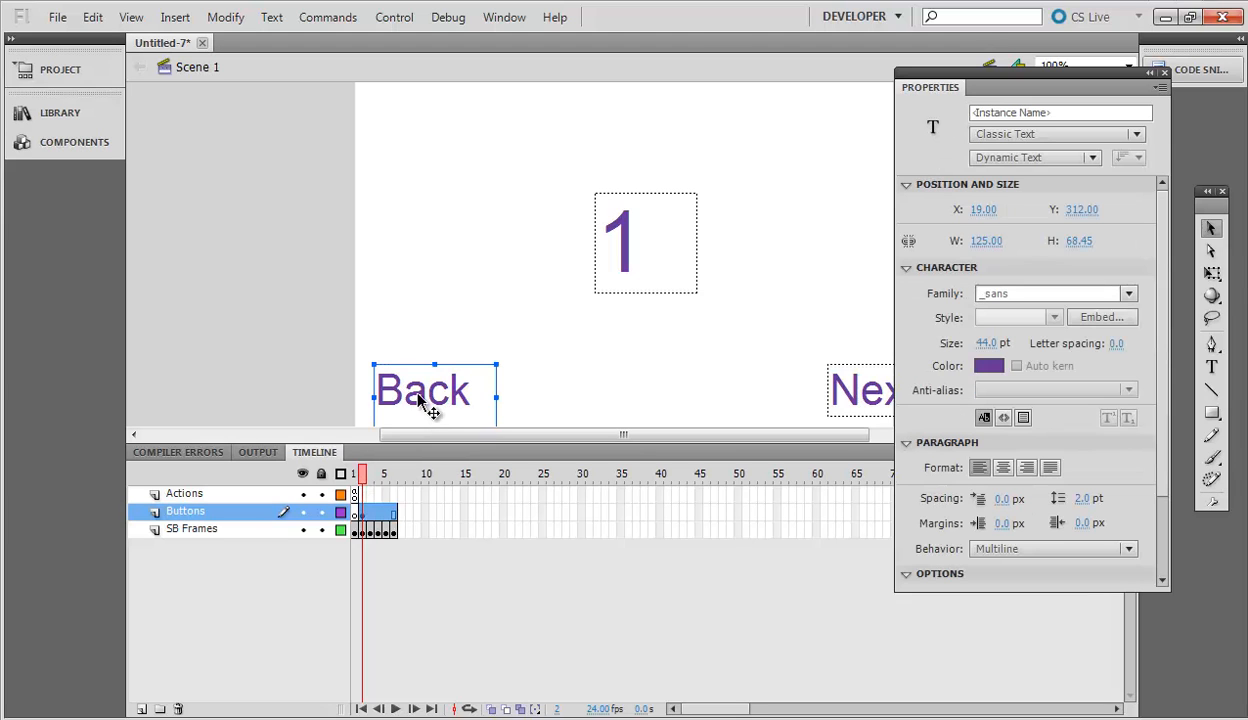
- Insert a keyframe at frame 2 of the Actions layer and extend the layer with a regular frame at frame 6
left_click(356, 494)
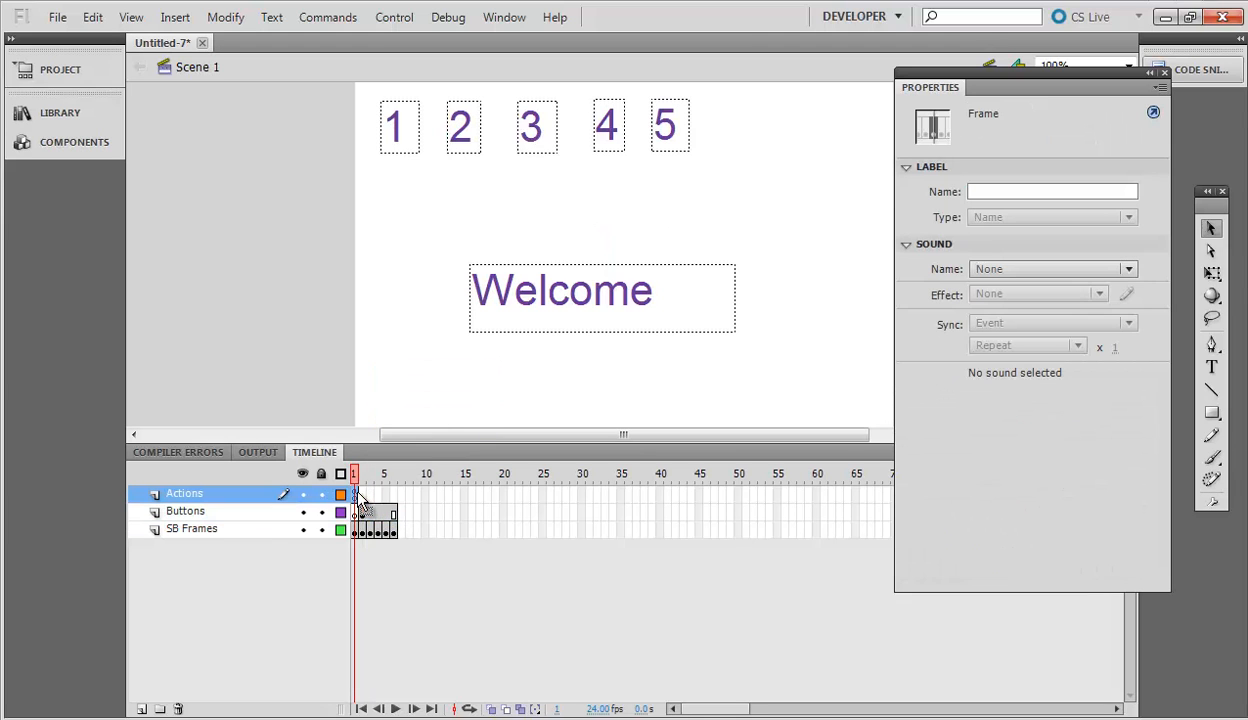
right_click(365, 500)
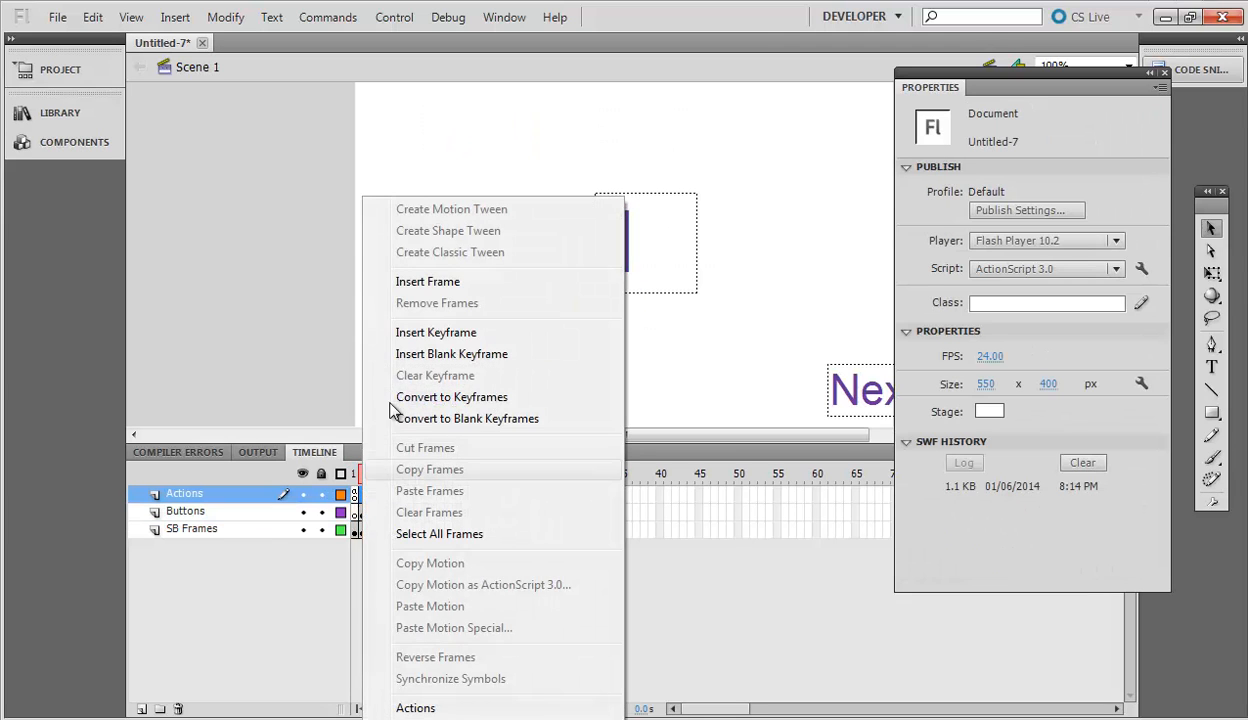
left_click(419, 332)
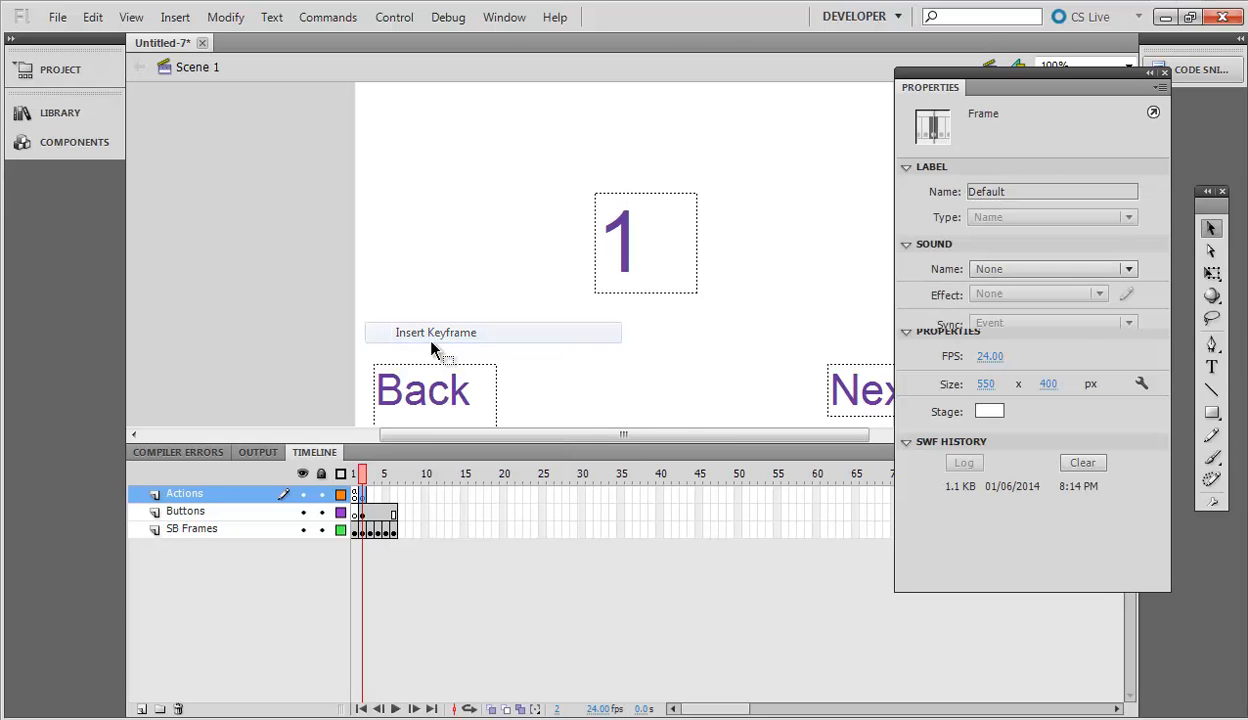
left_click(388, 494)
right_click(390, 497)
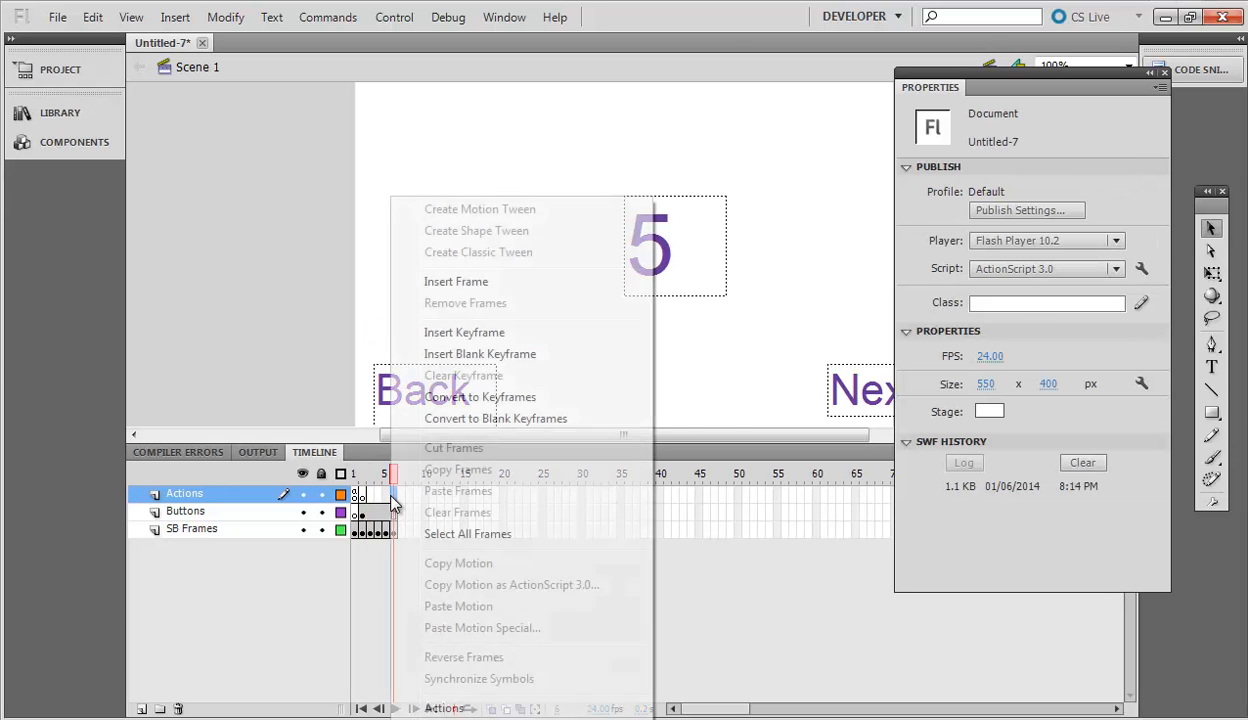
left_click(491, 287)
left_click(432, 529)
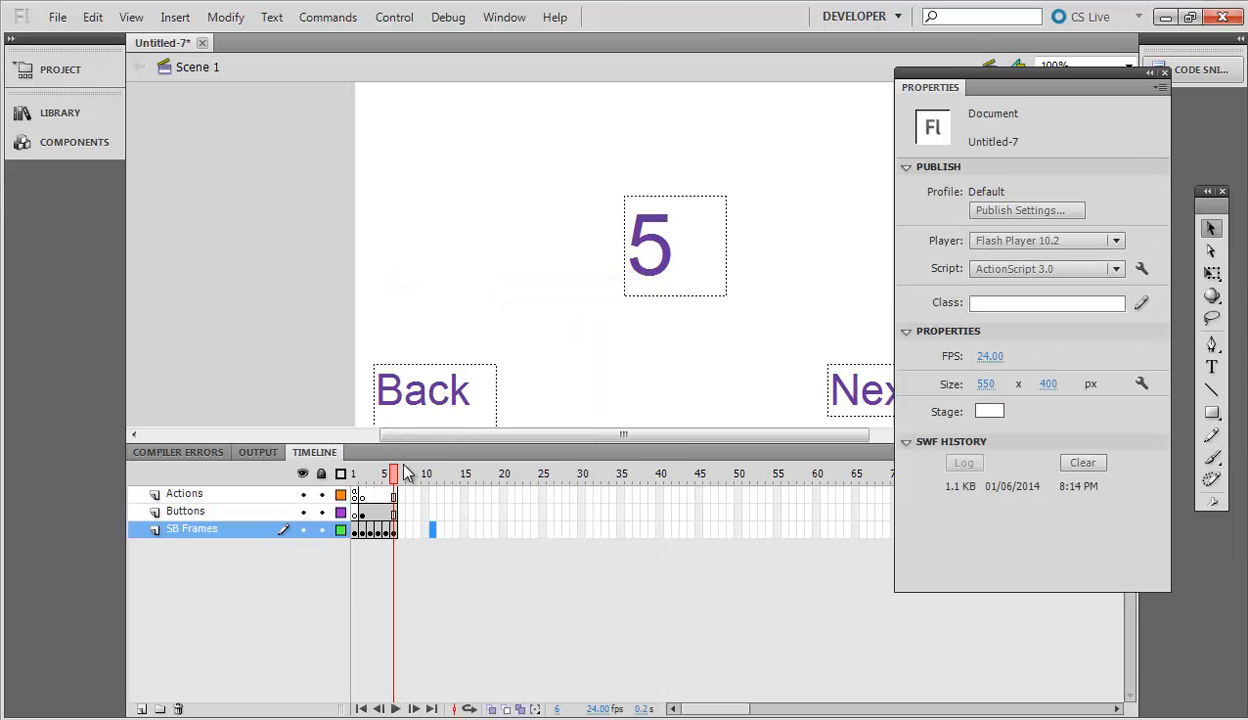
left_click(365, 496)
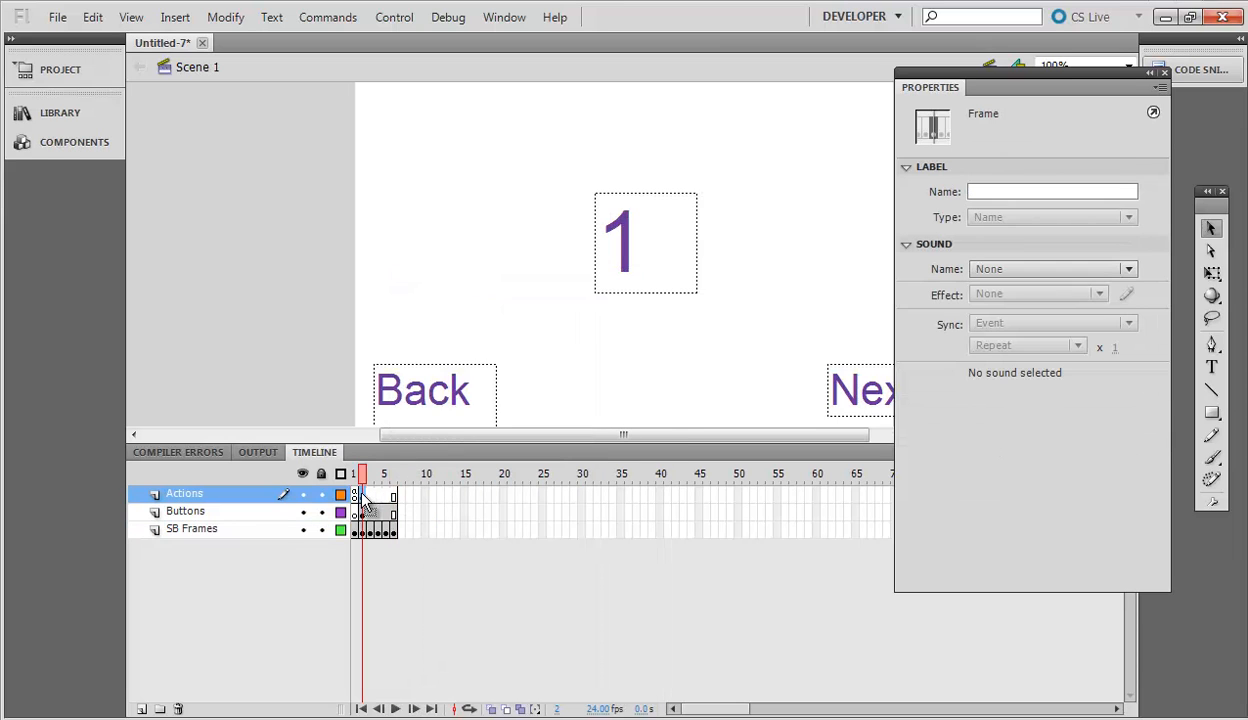
left_click(424, 398)
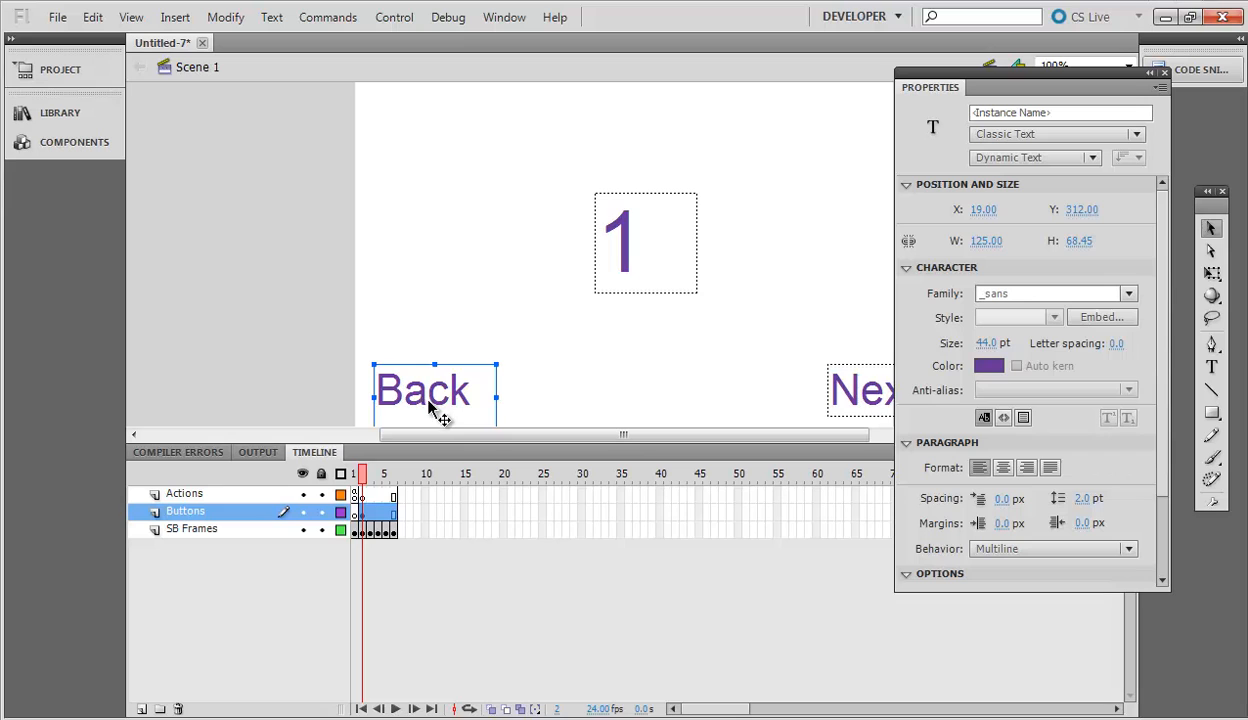
left_click(505, 17)
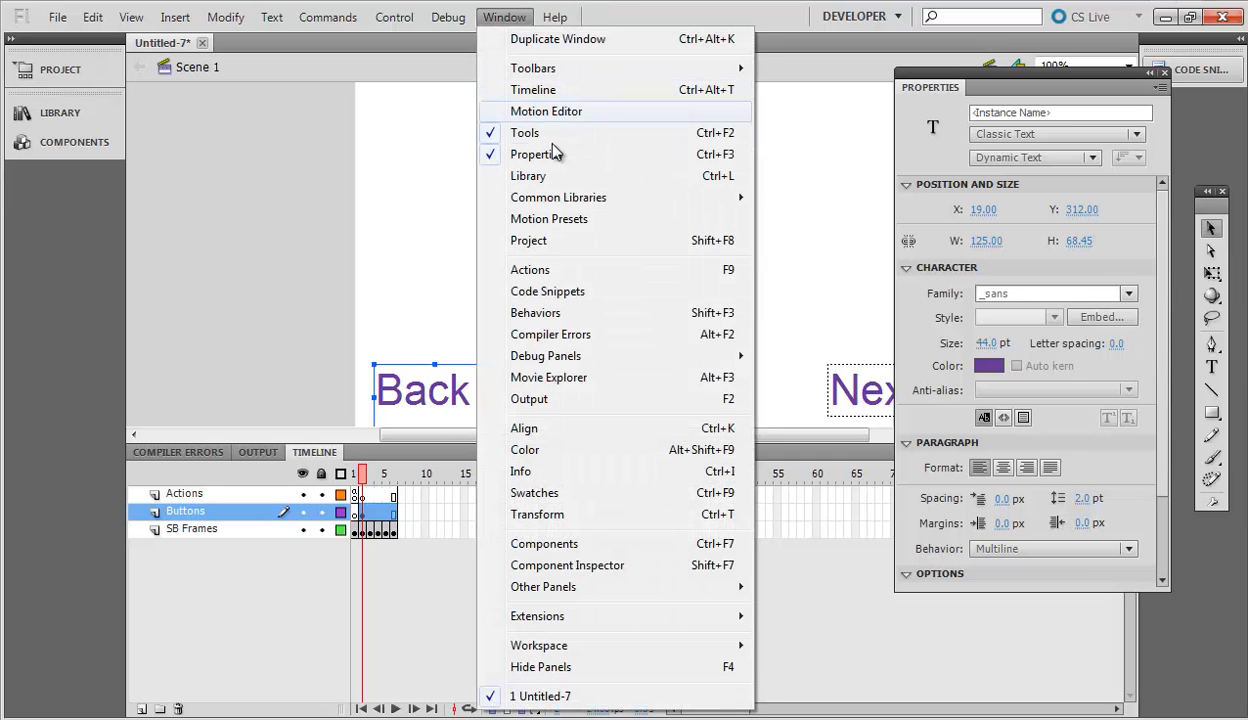
left_click(562, 291)
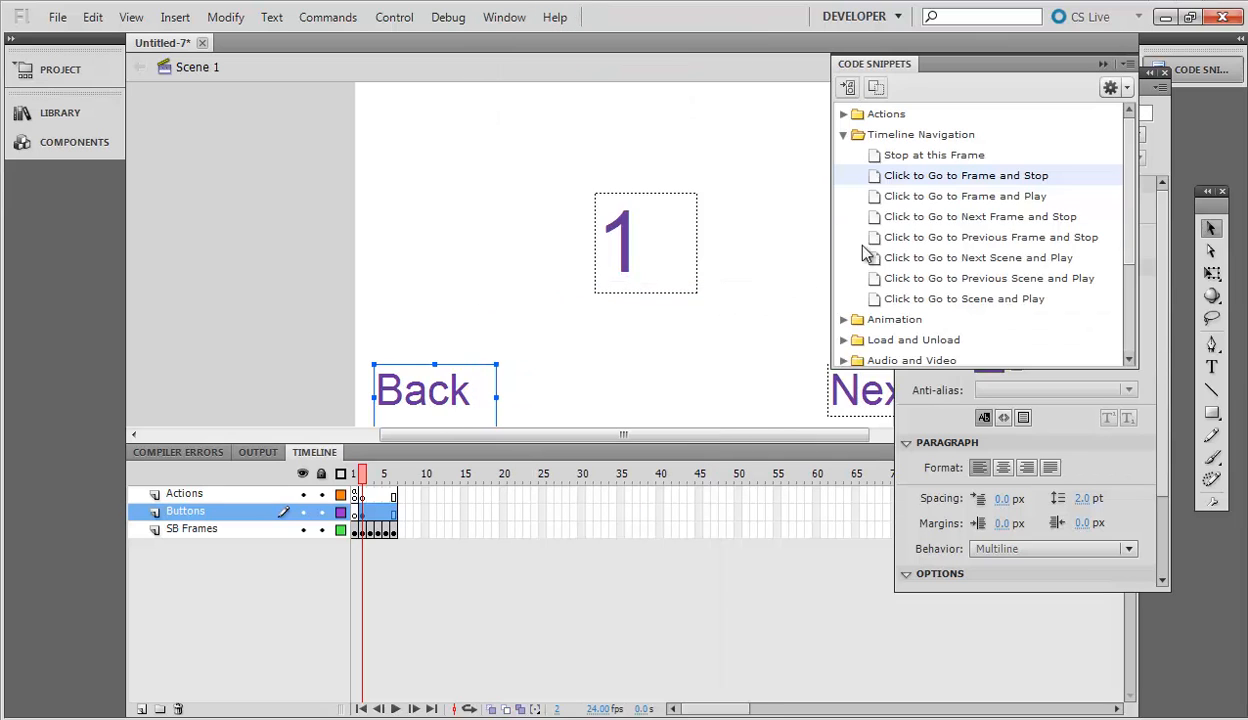
left_click(843, 135)
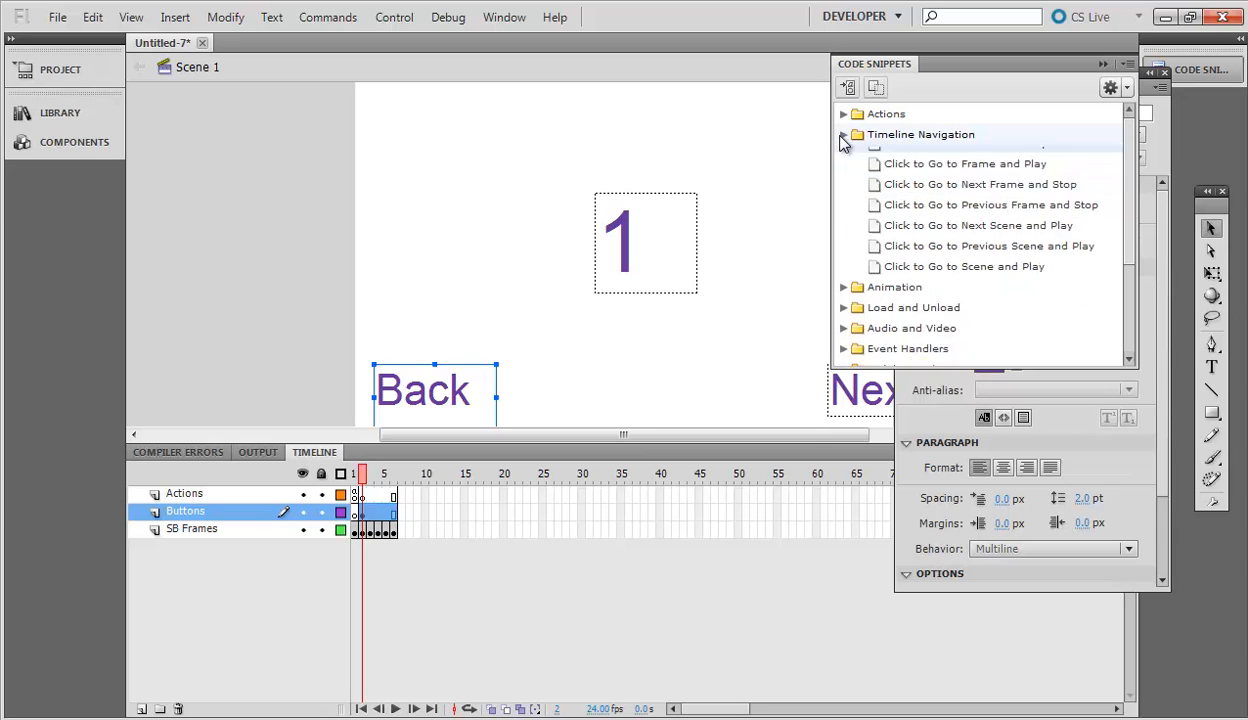
left_click(843, 137)
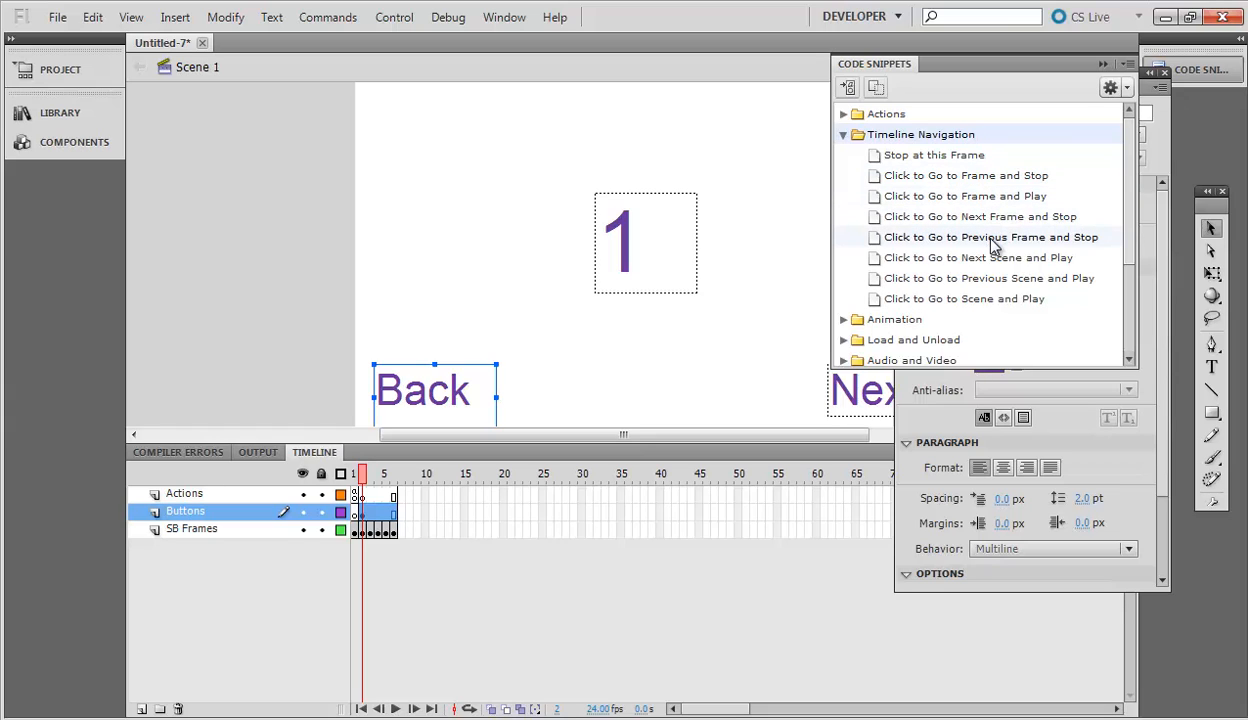
mouse_move(993, 246)
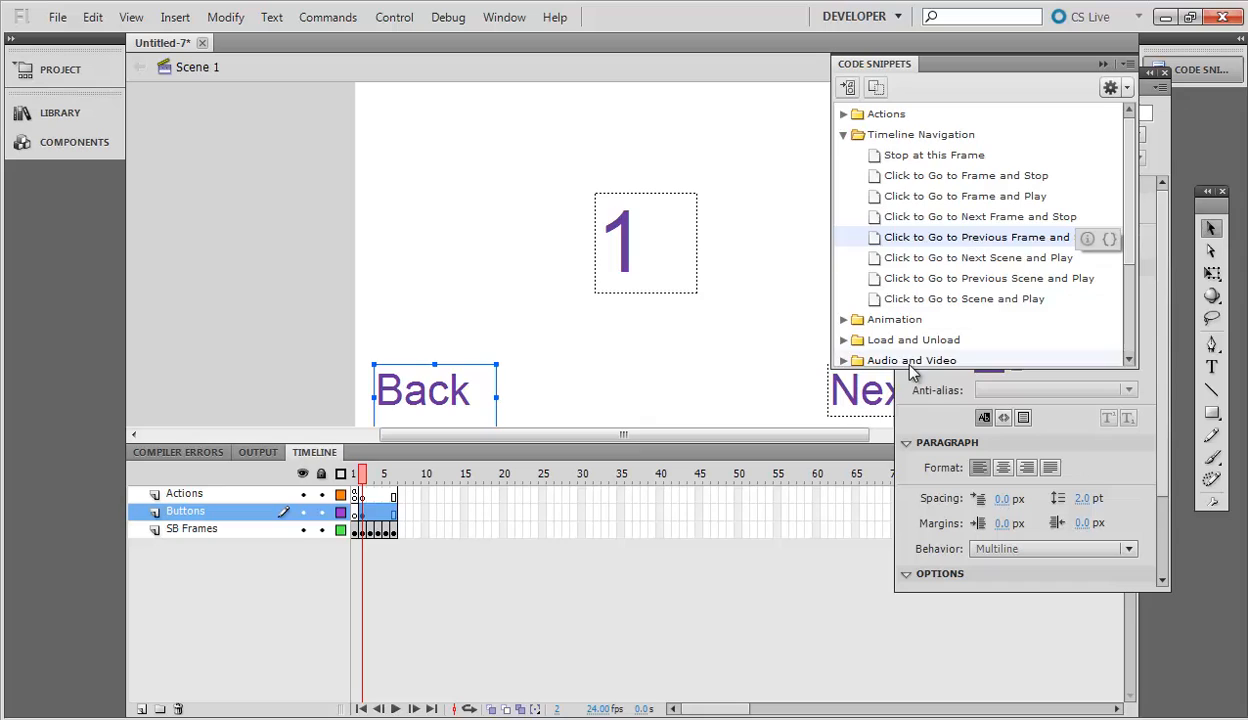
double_click(976, 247)
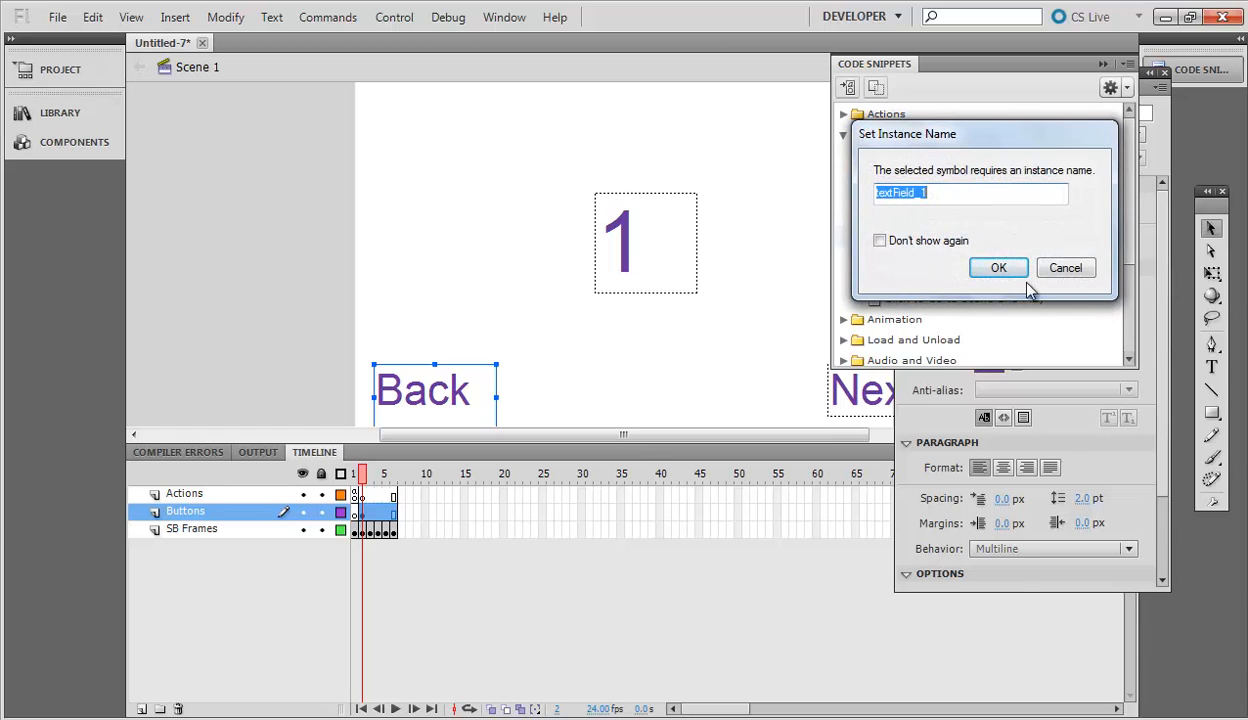
left_click(1066, 268)
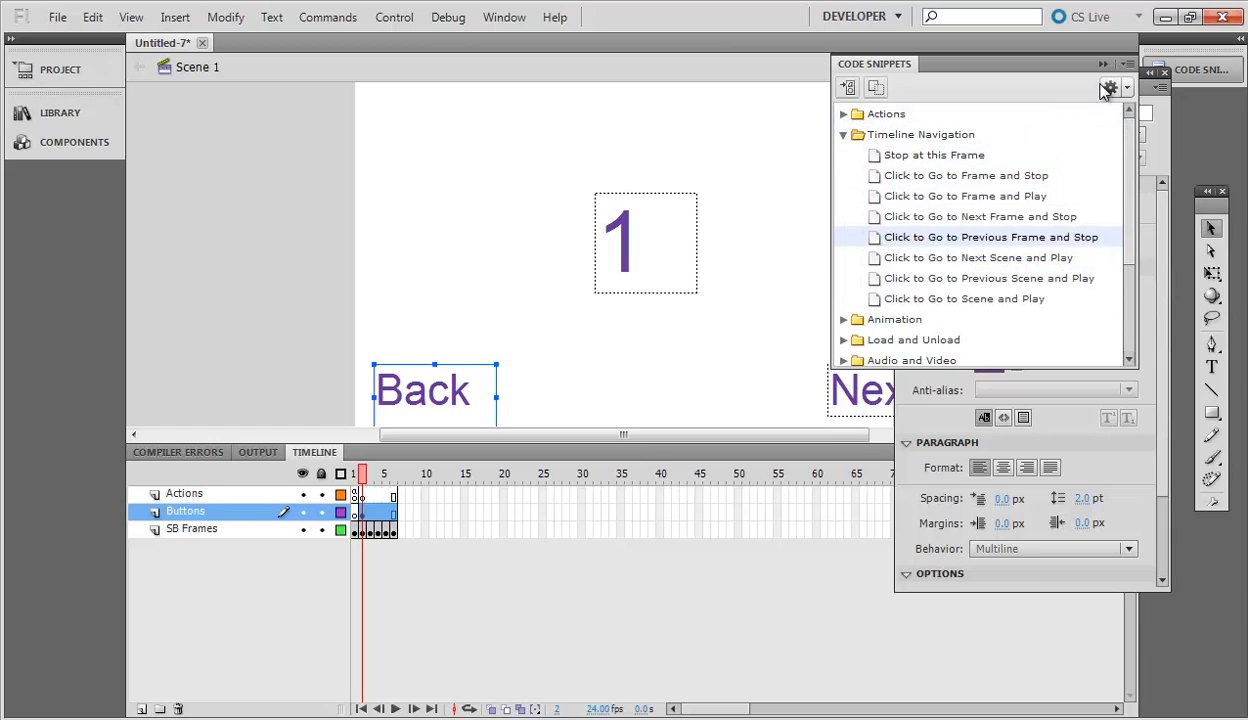
left_click(1103, 66)
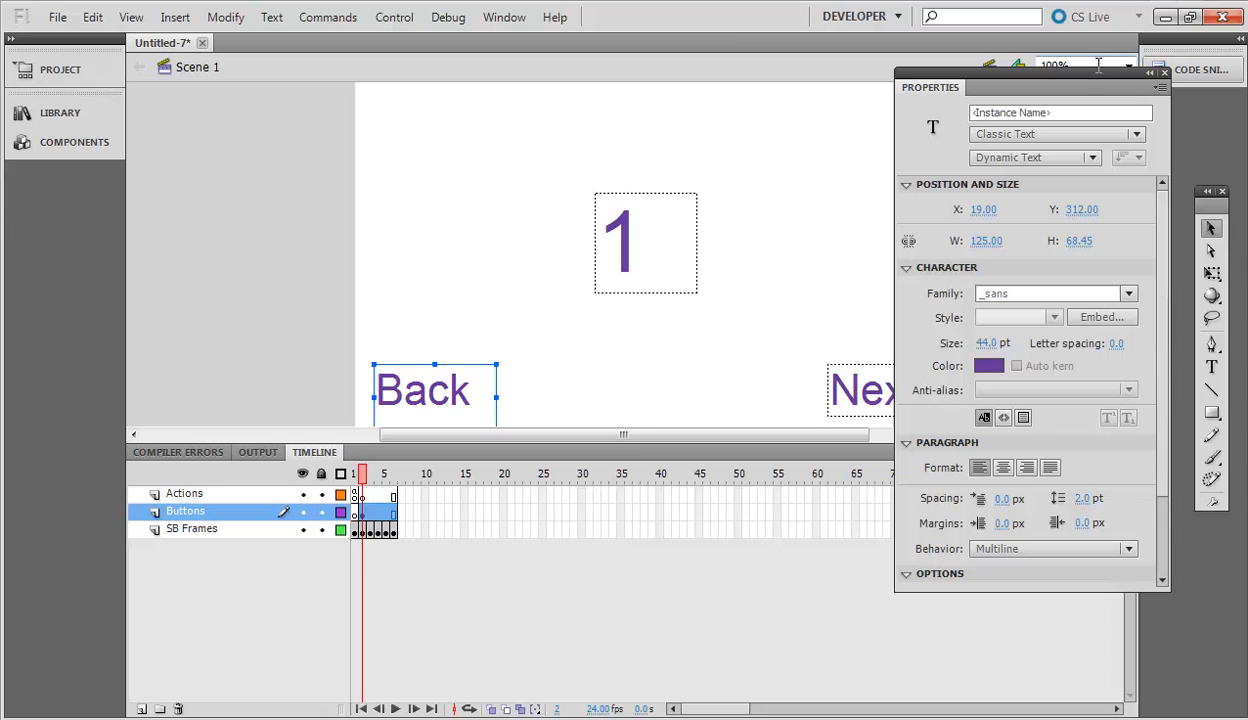
- Give the Back text on frame 2 the instance name backBtn
left_click(511, 398)
left_click(474, 404)
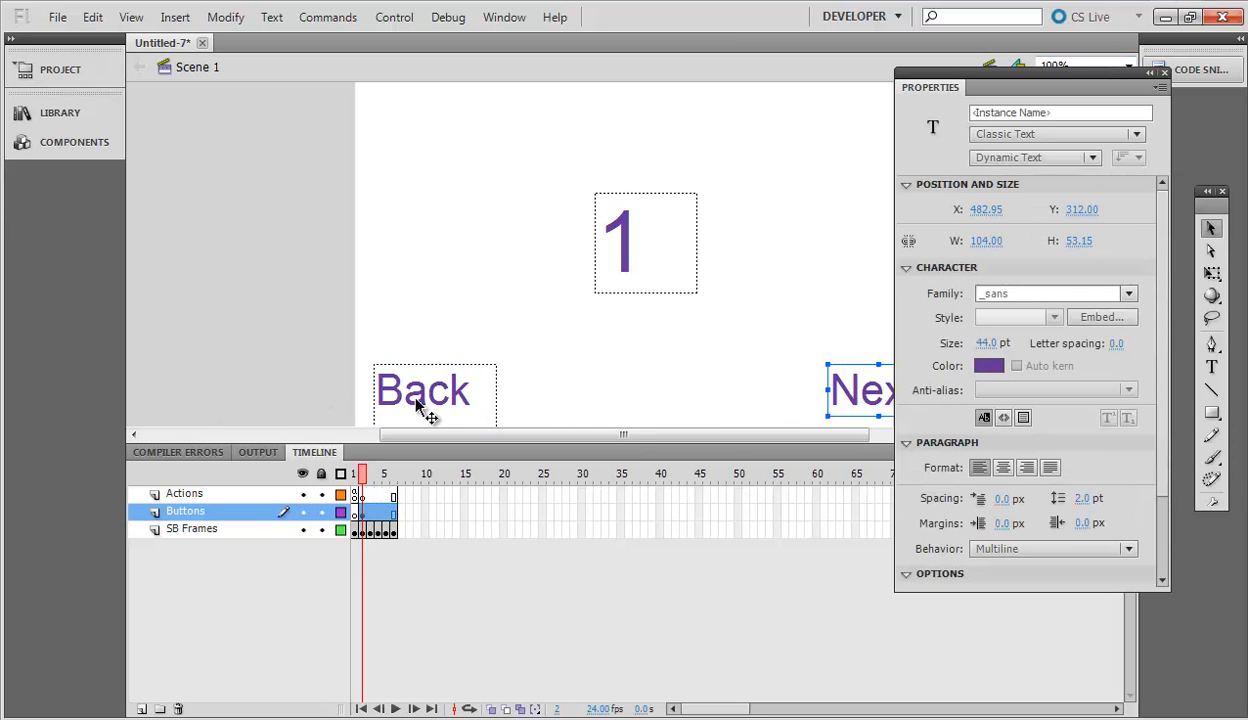
left_click(1029, 114)
type("bac")
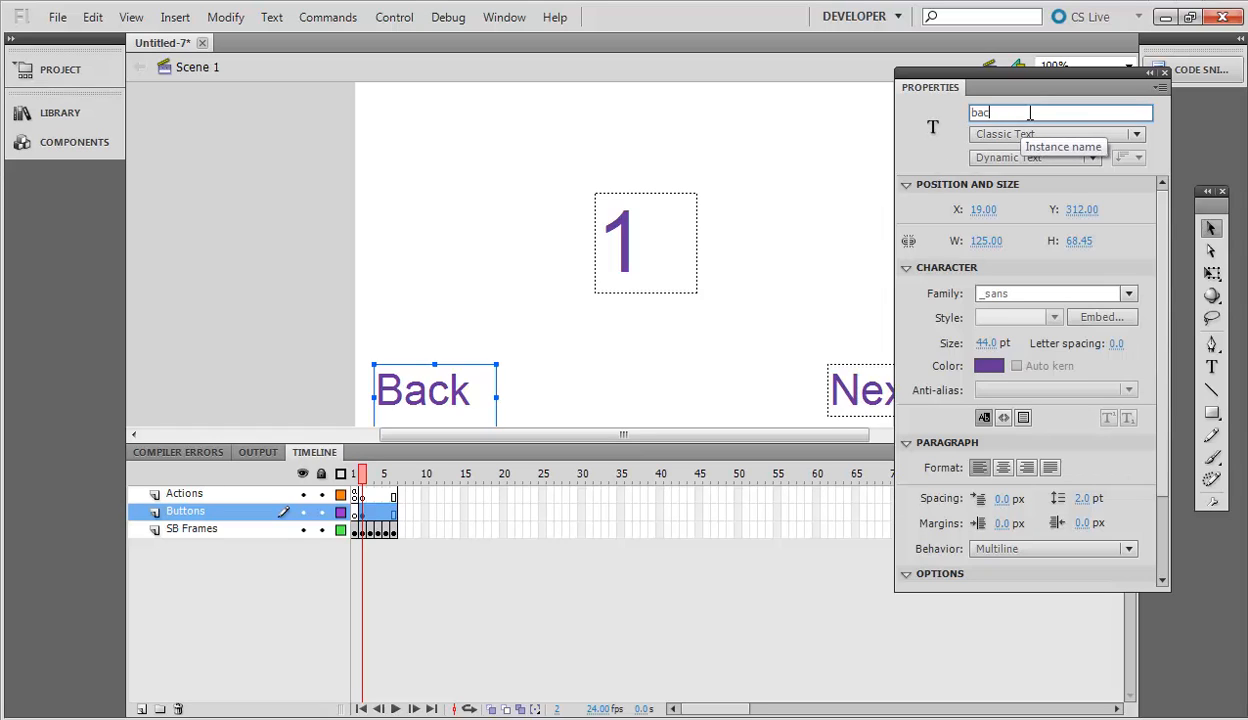
type("kBtn")
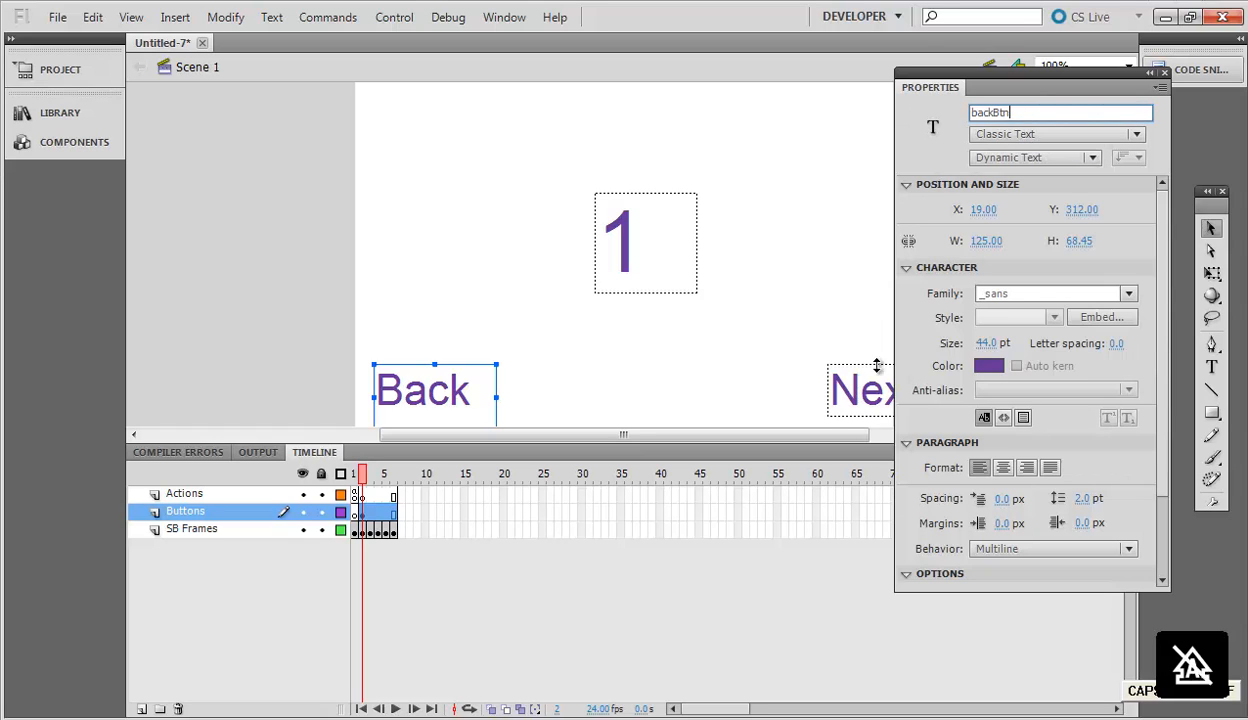
- Give the Next text on frame 2 the instance name nextBtn
left_click(876, 368)
left_click(1010, 112)
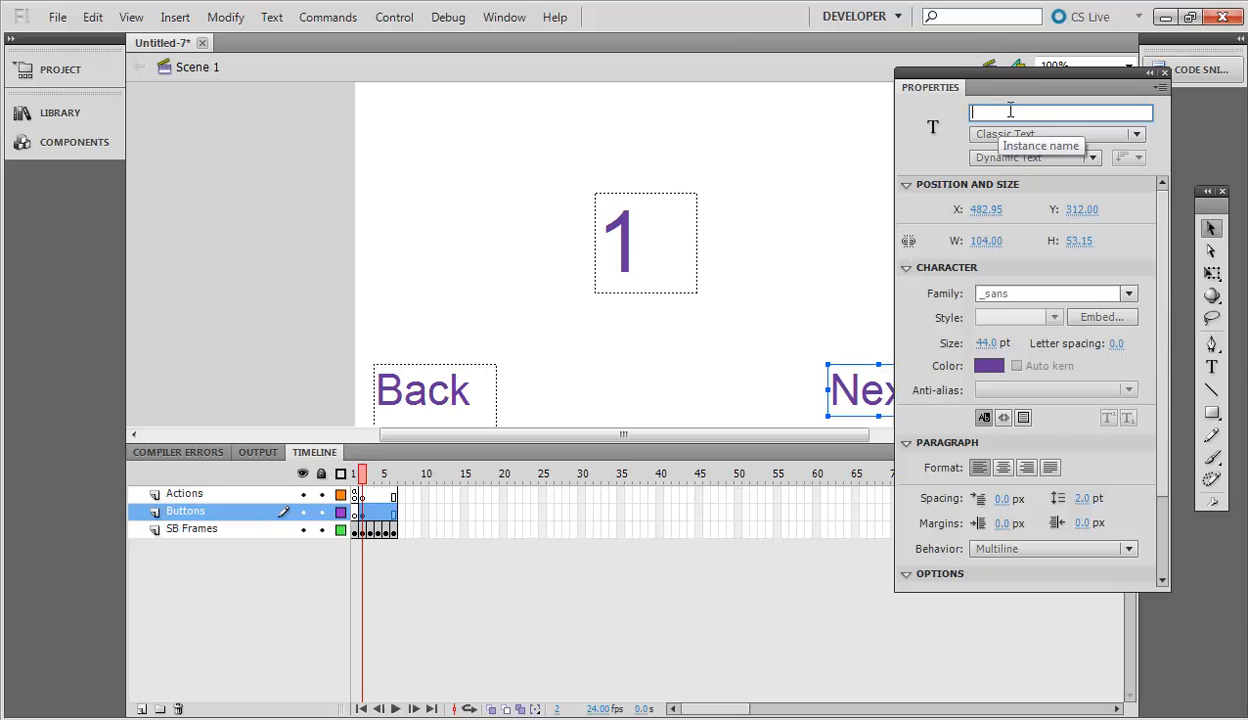
type("nextBtn")
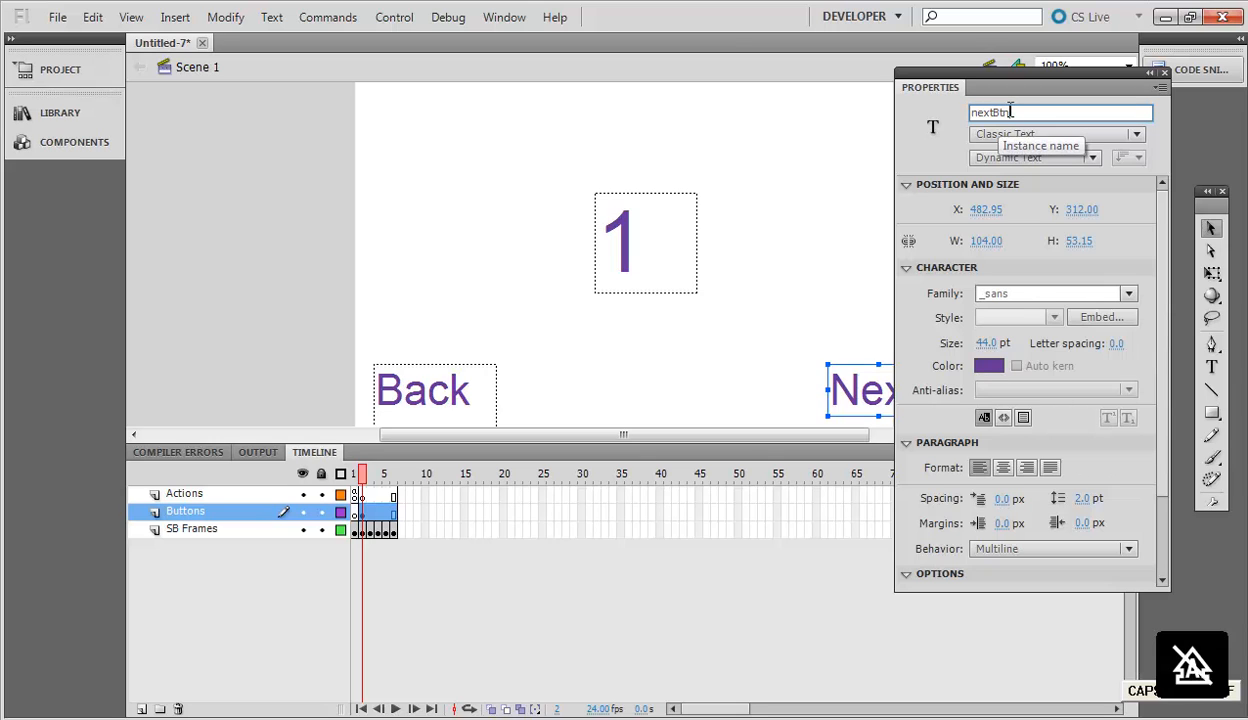
left_click(669, 384)
- With the Back text selected, examine the Timeline Navigation code snippets, including Click to Go to Previous Frame and Stop
left_click(478, 405)
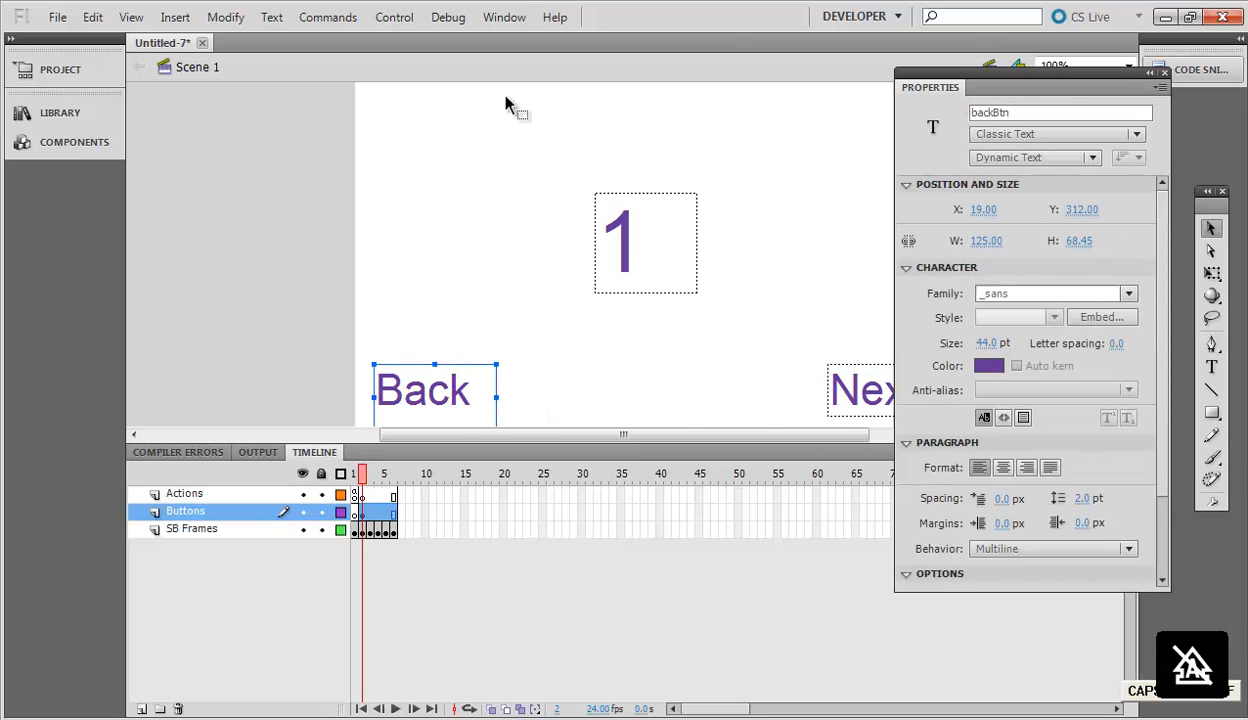
left_click(504, 17)
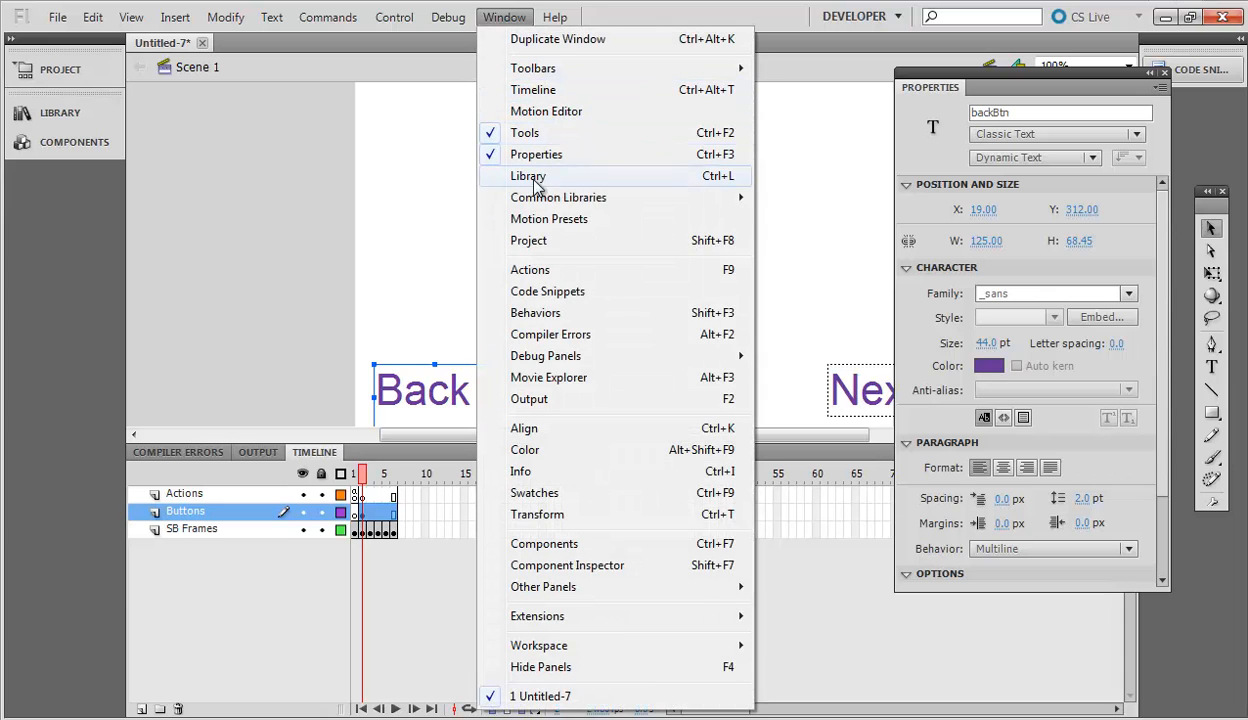
left_click(492, 290)
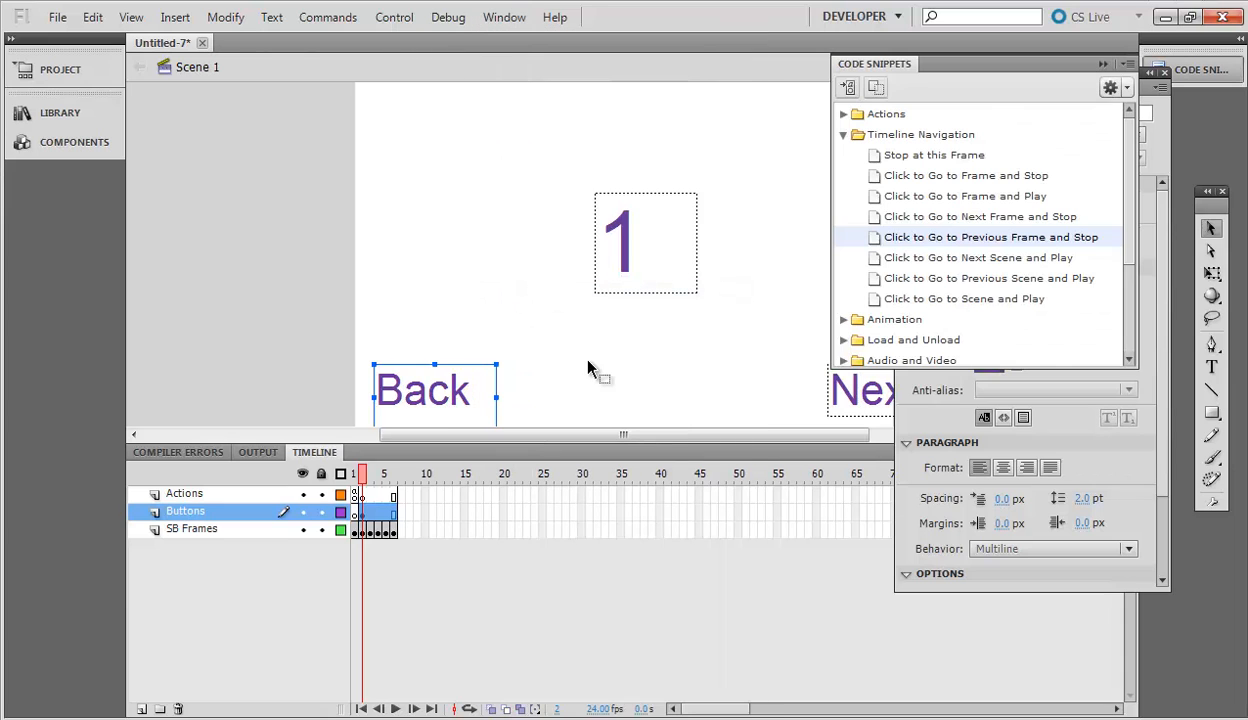
left_click(479, 404)
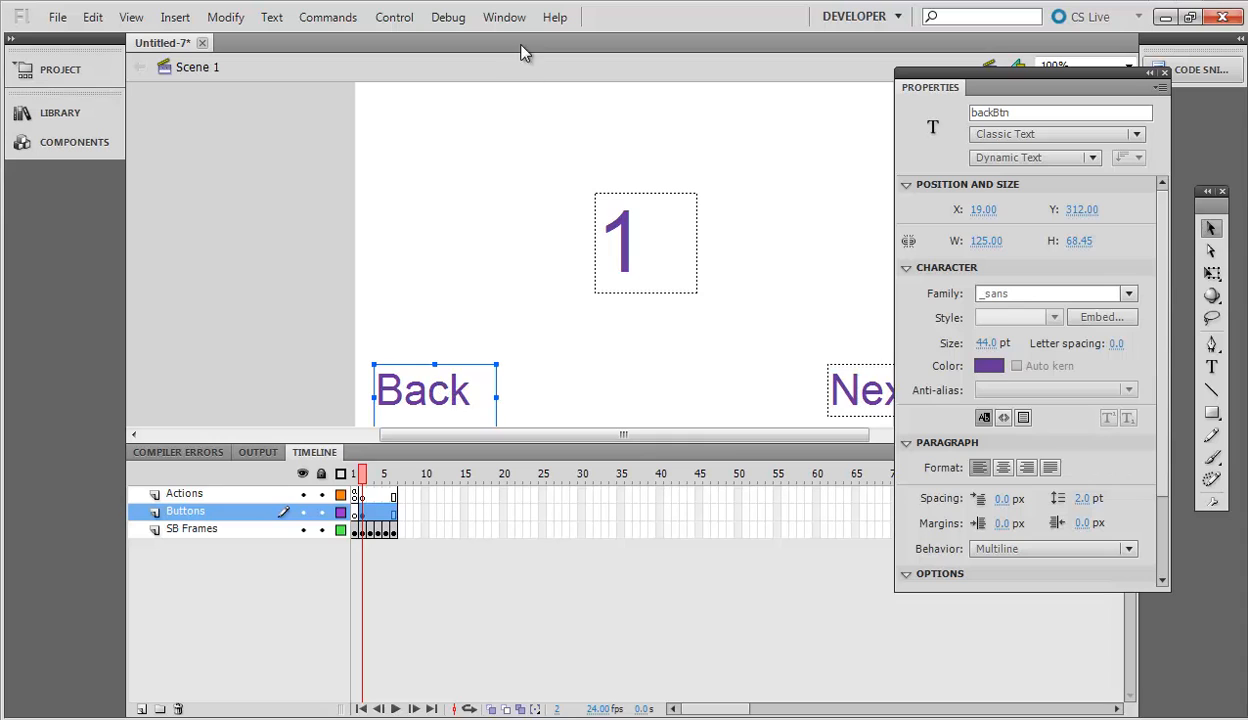
left_click(504, 17)
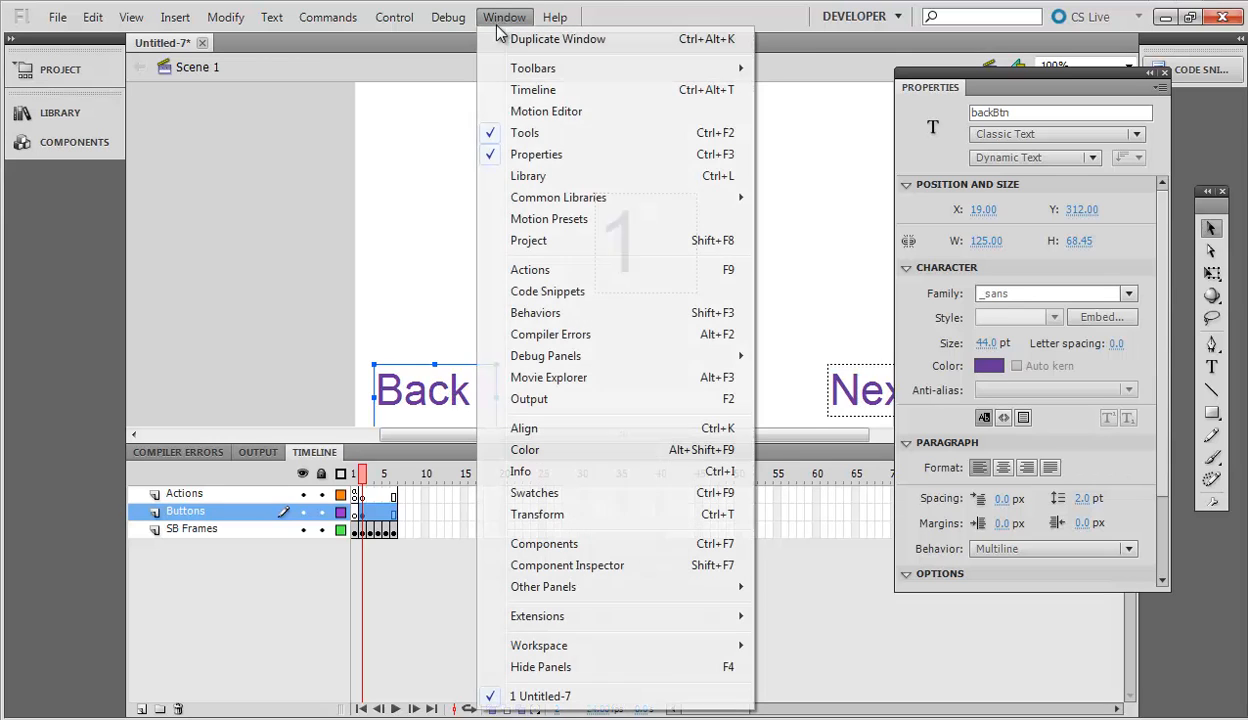
left_click(533, 297)
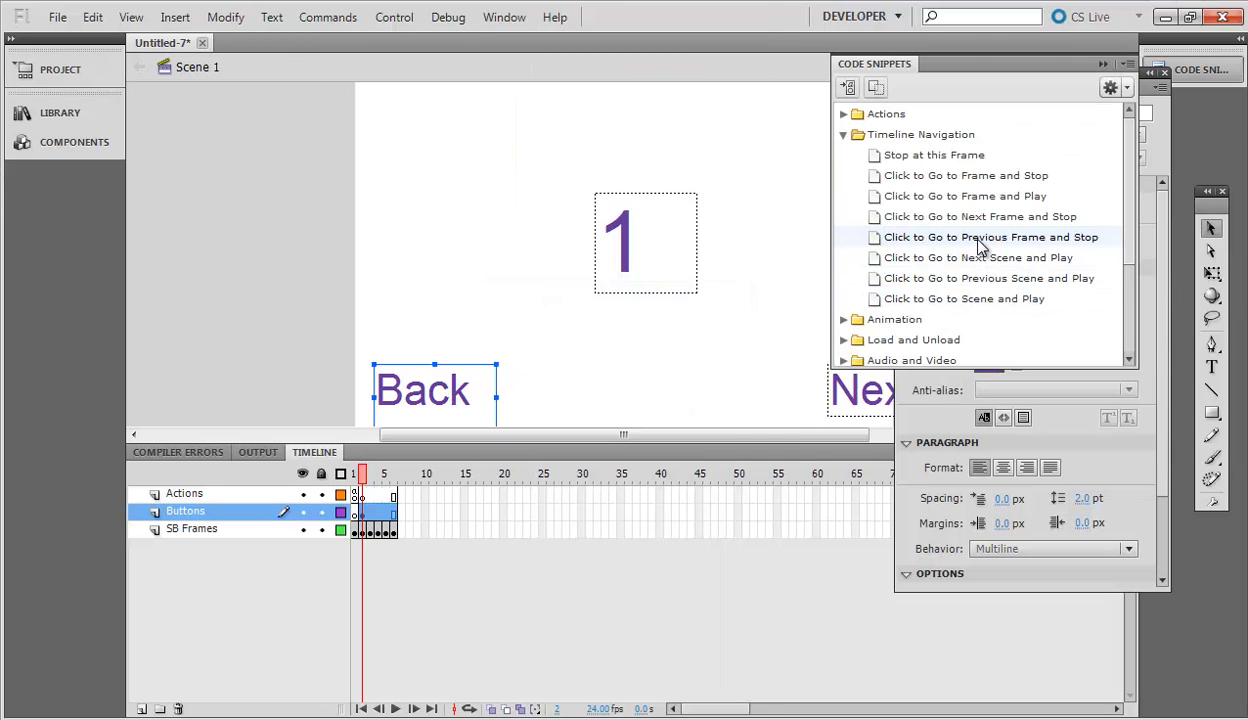
left_click(842, 134)
left_click(842, 134)
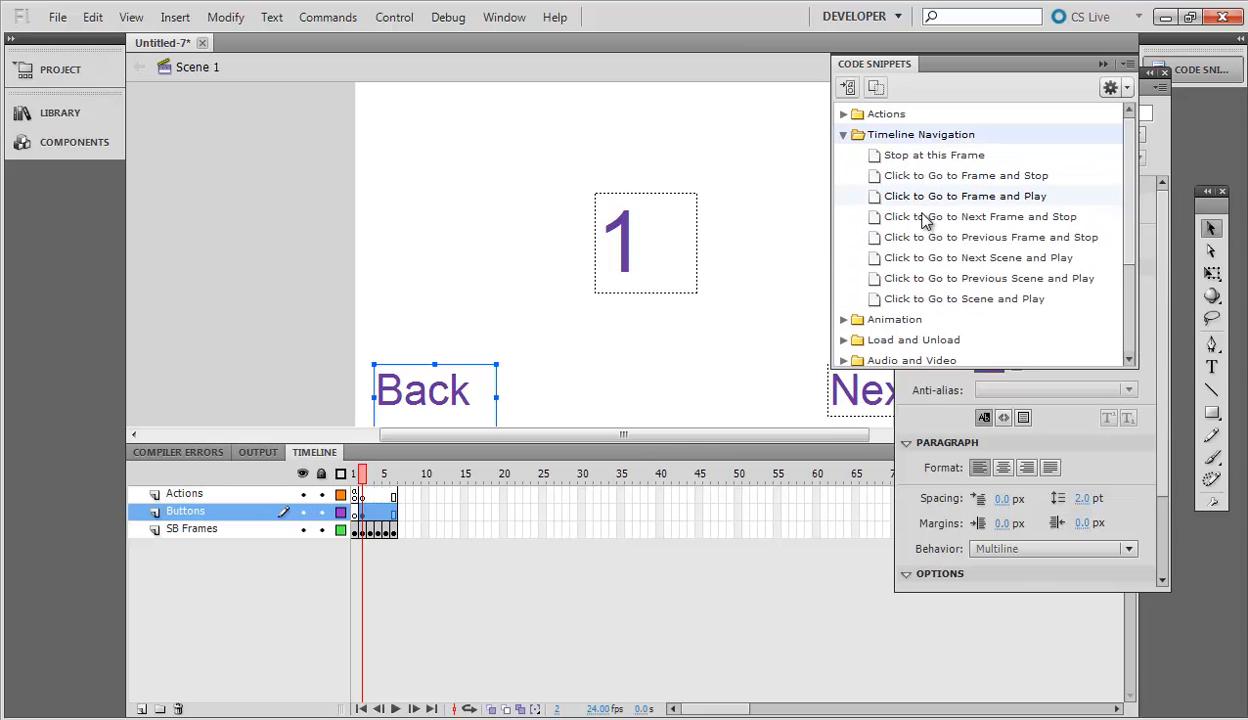
left_click(957, 241)
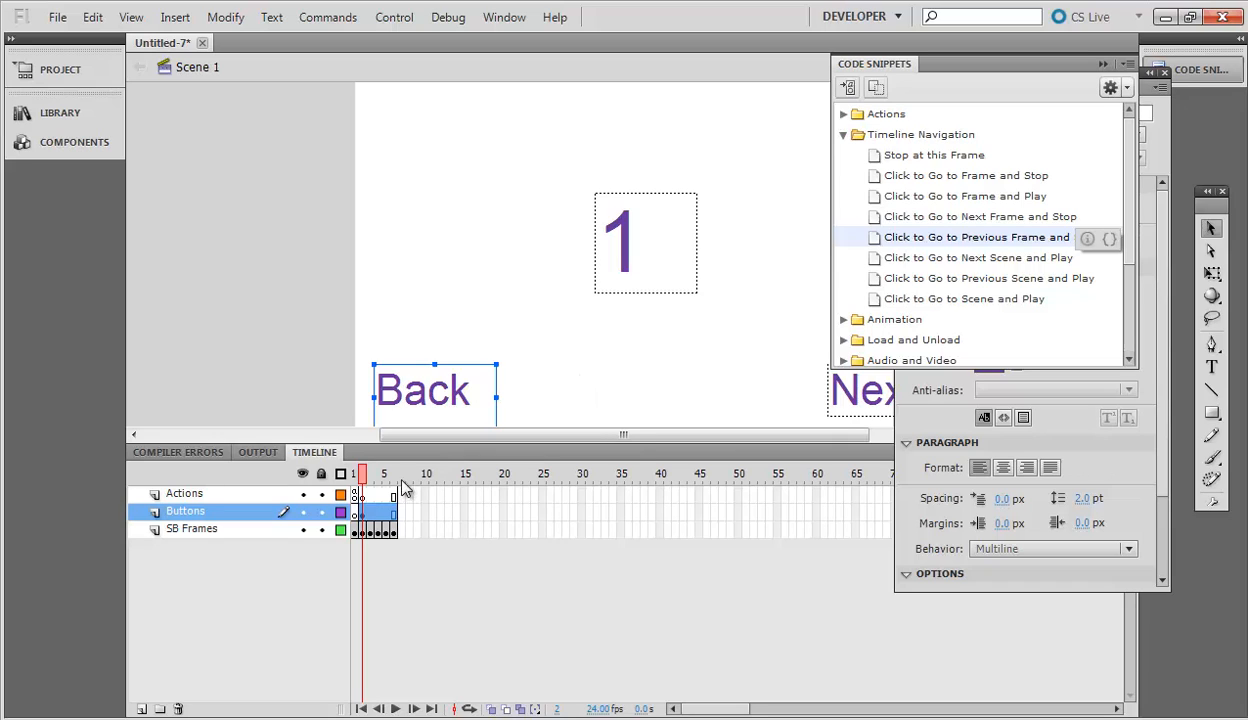
left_click(364, 494)
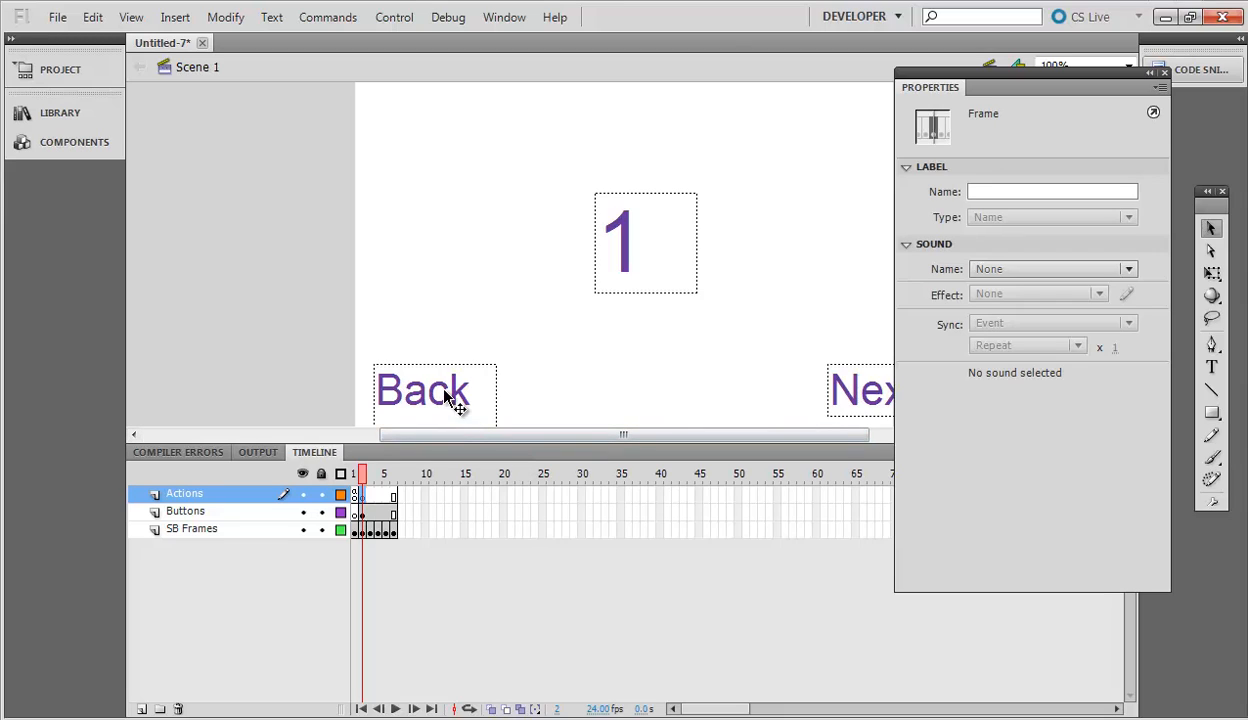
left_click(369, 531)
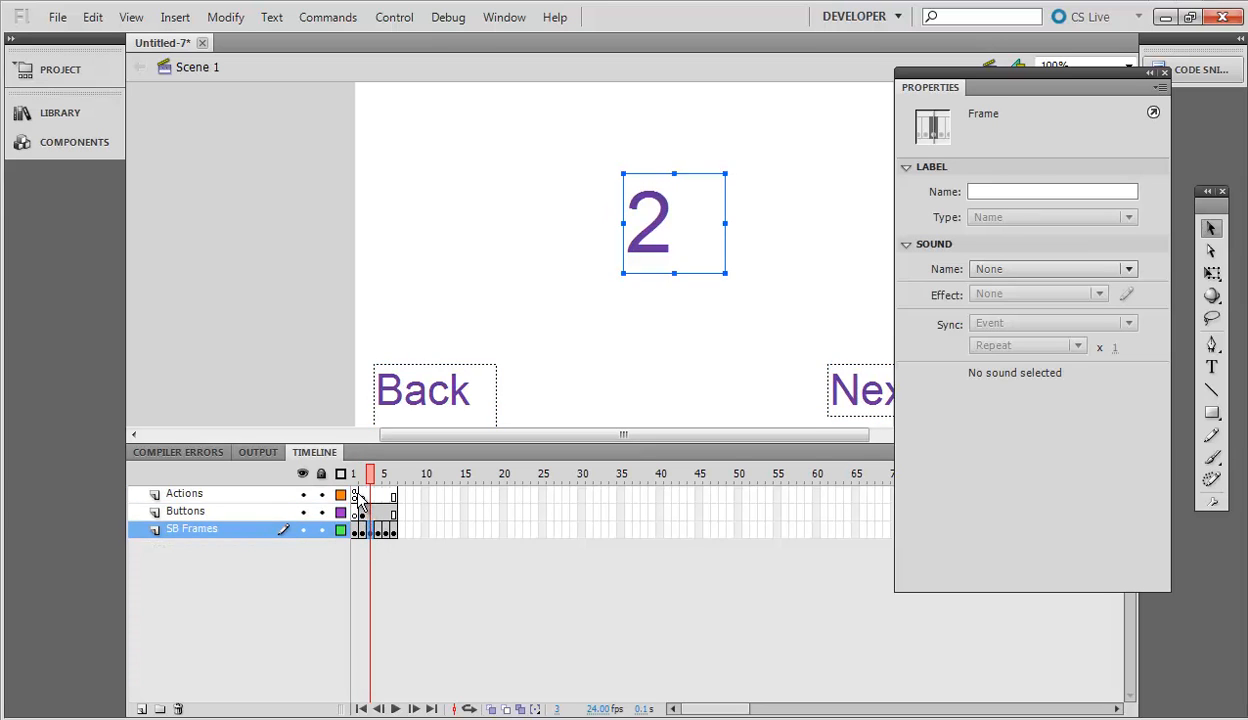
left_click(361, 494)
left_click_drag(416, 494, 331, 492)
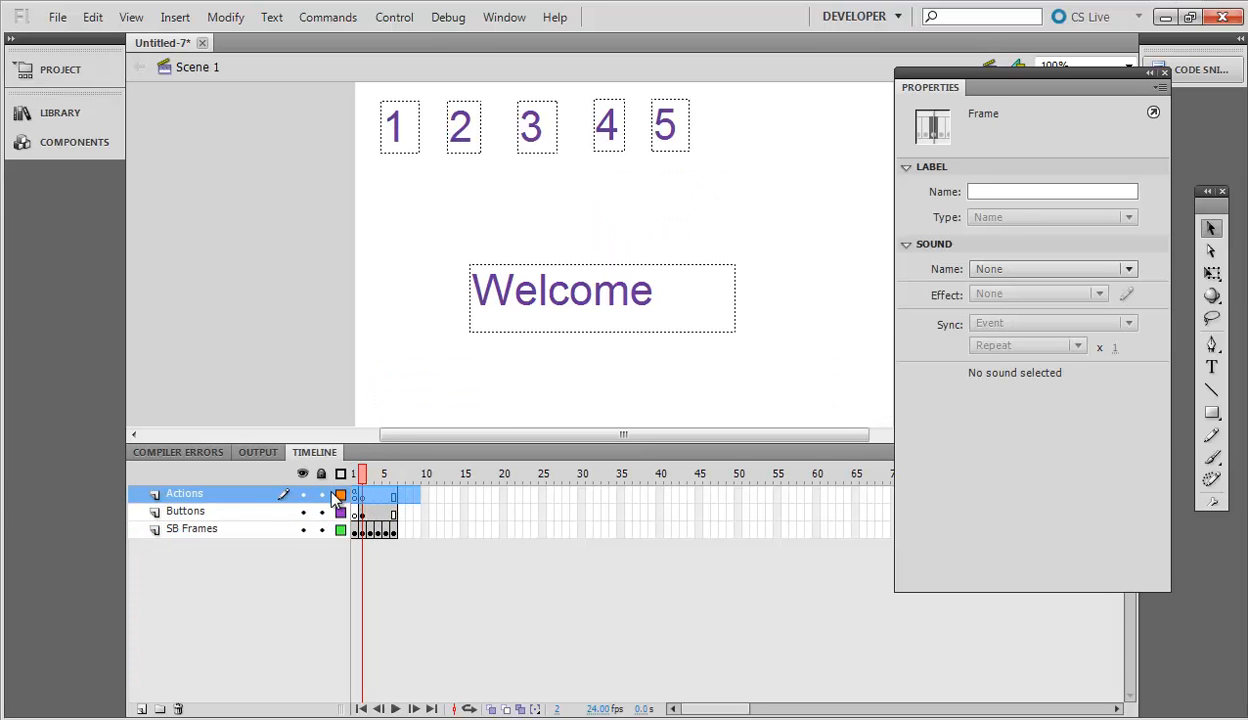
left_click(446, 496)
- Apply the Click to Go to Previous Frame and Stop code snippet to the Back text on frame 2
left_click(363, 495)
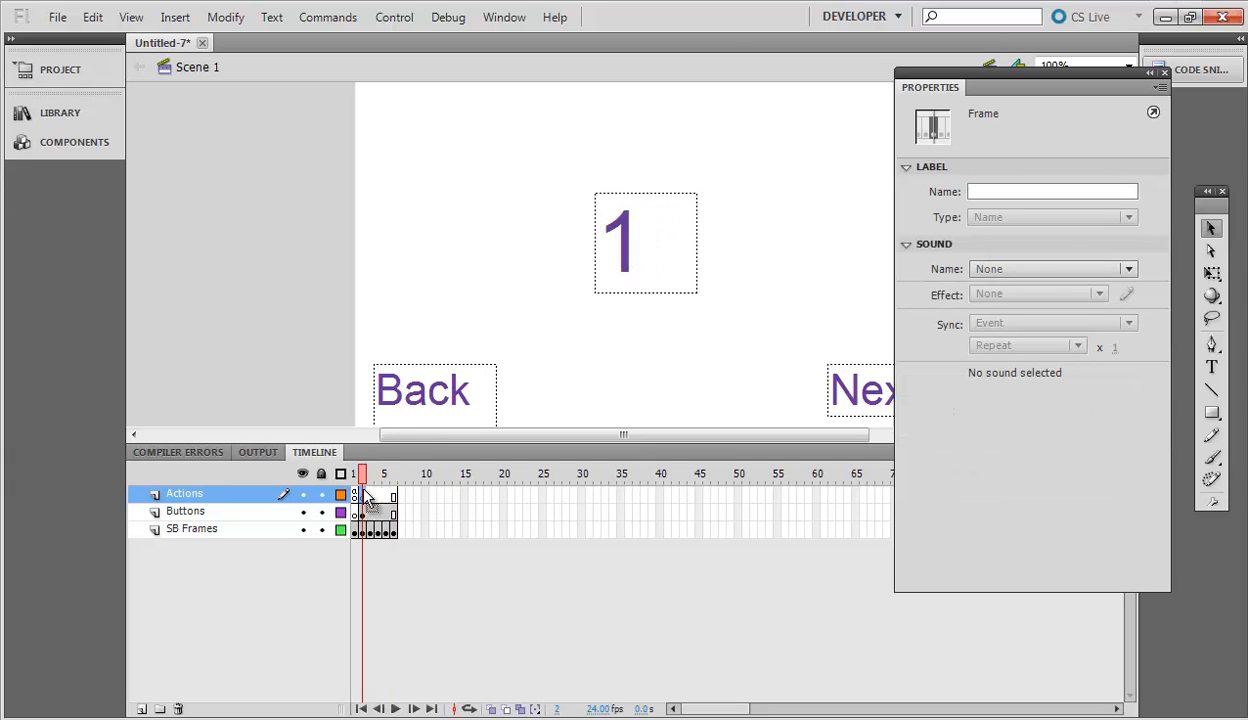
left_click(450, 400)
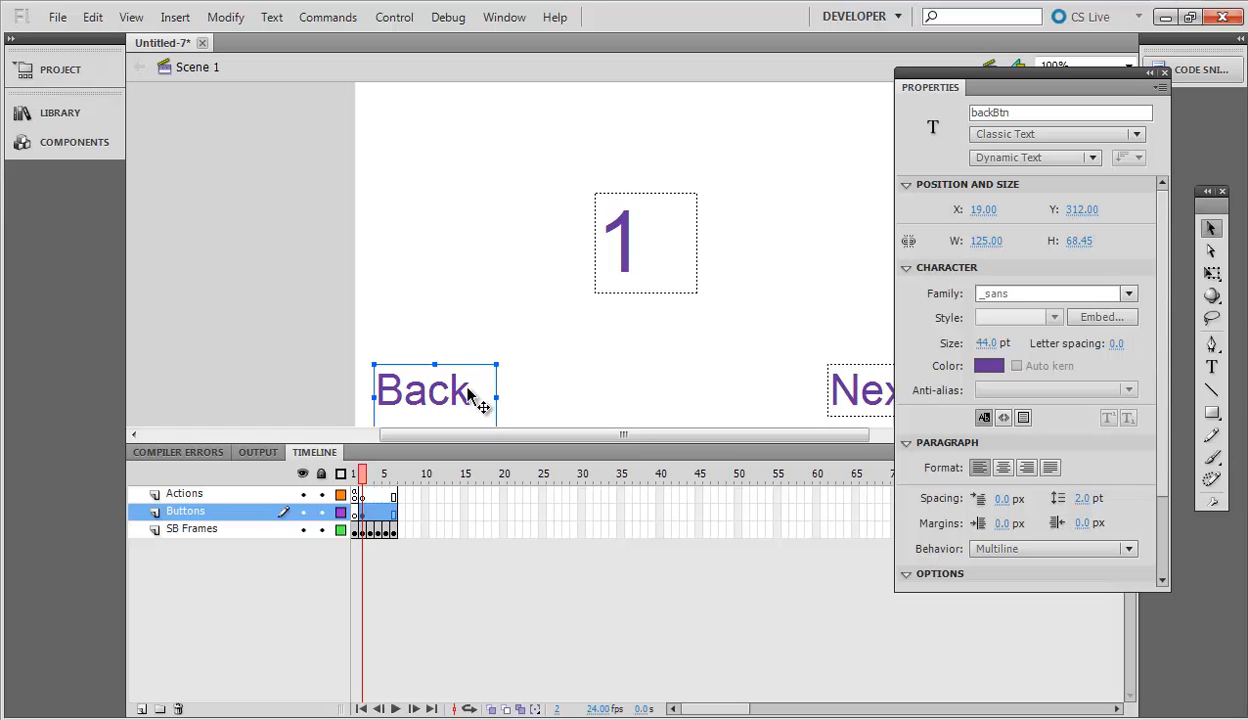
left_click(505, 20)
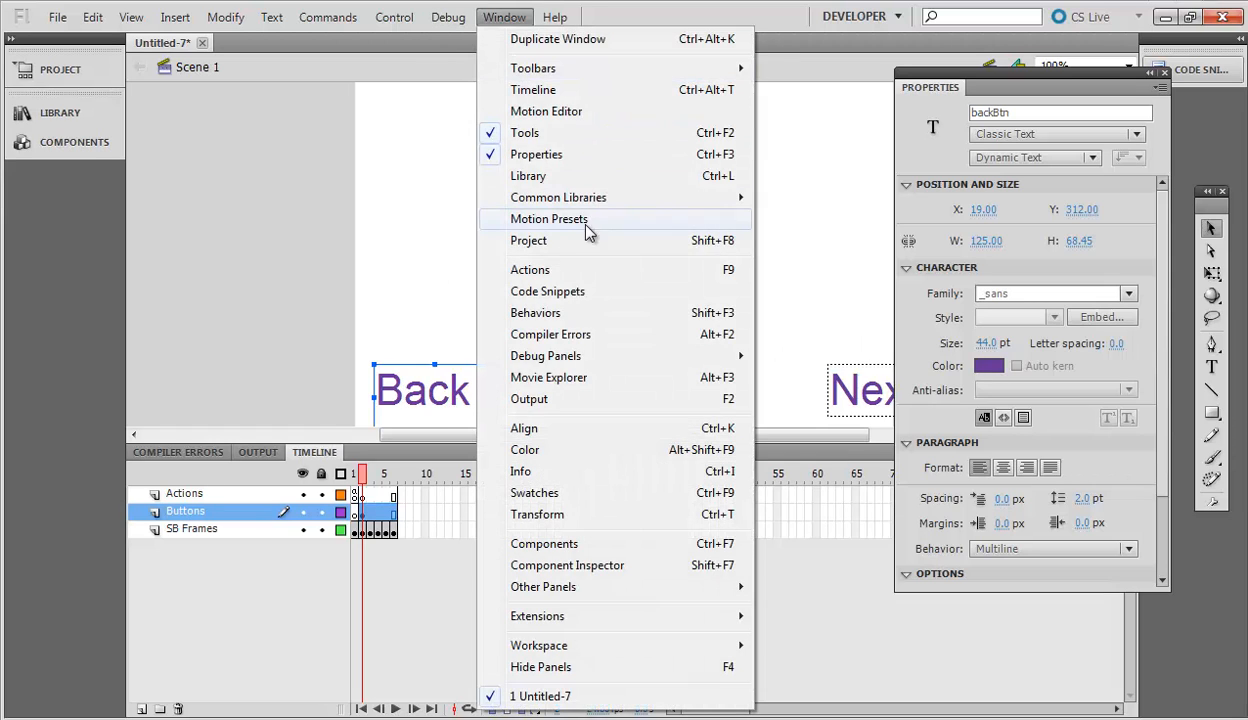
left_click(548, 291)
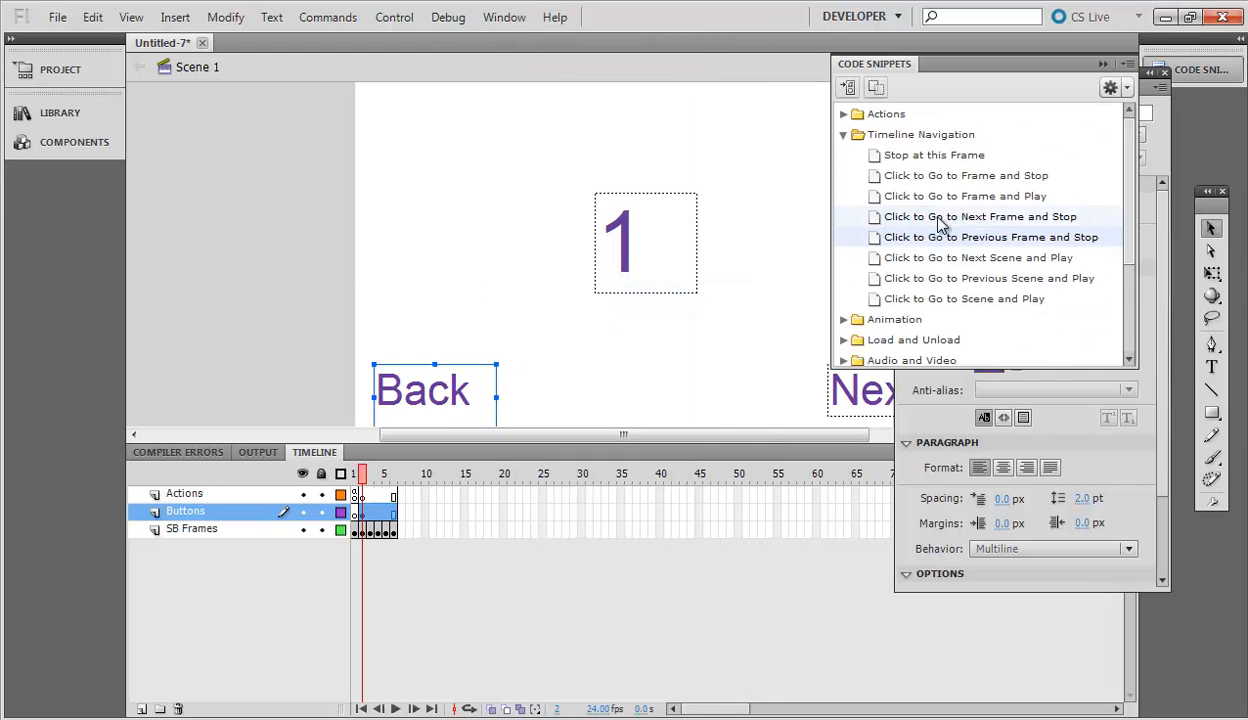
mouse_move(955, 245)
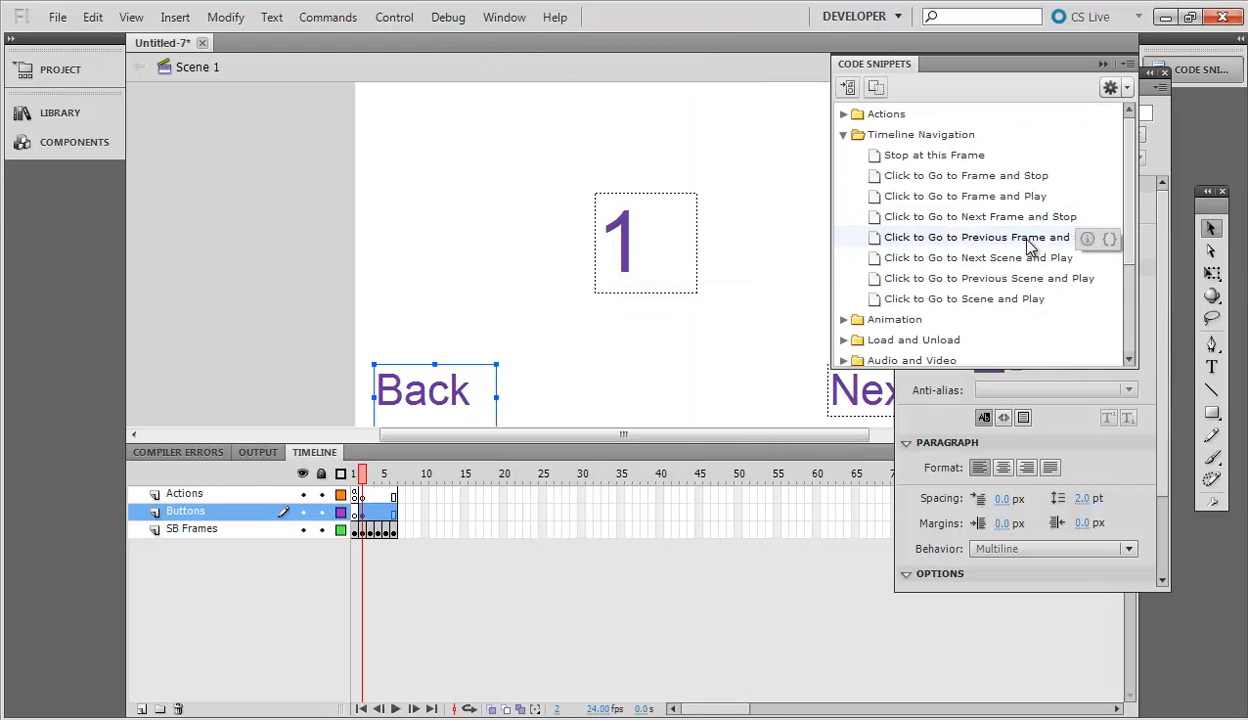
double_click(1030, 247)
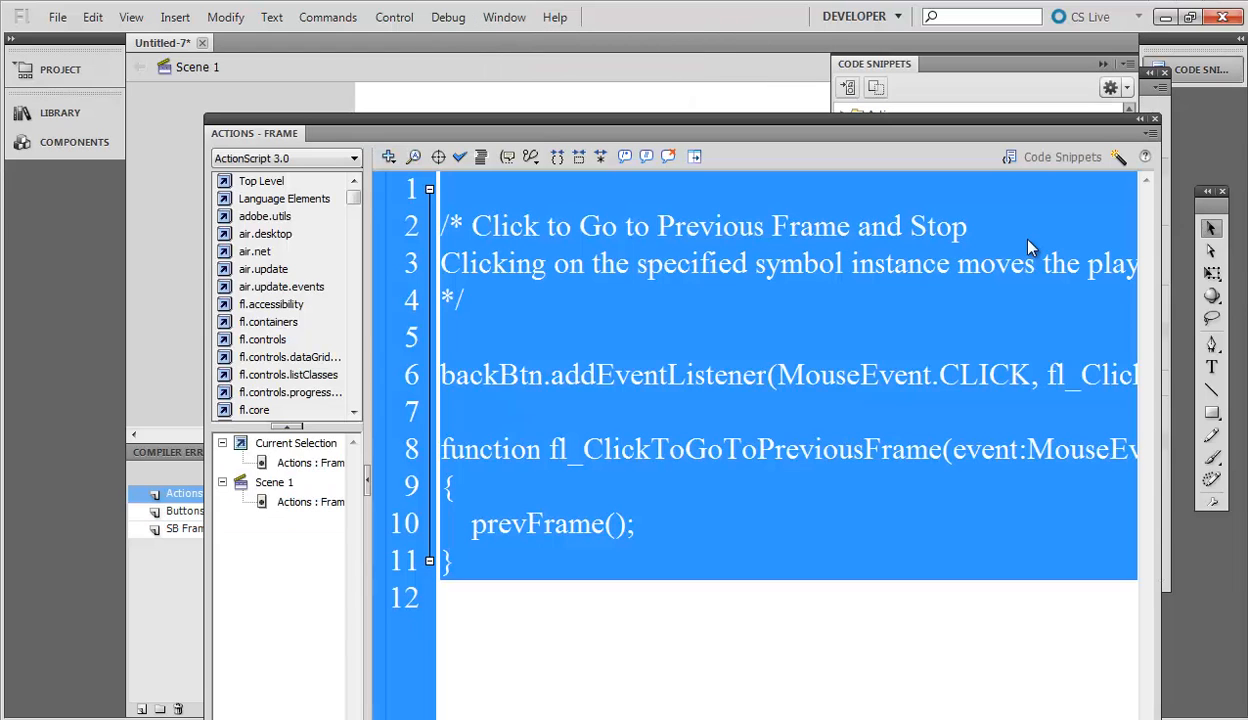
left_click(635, 539)
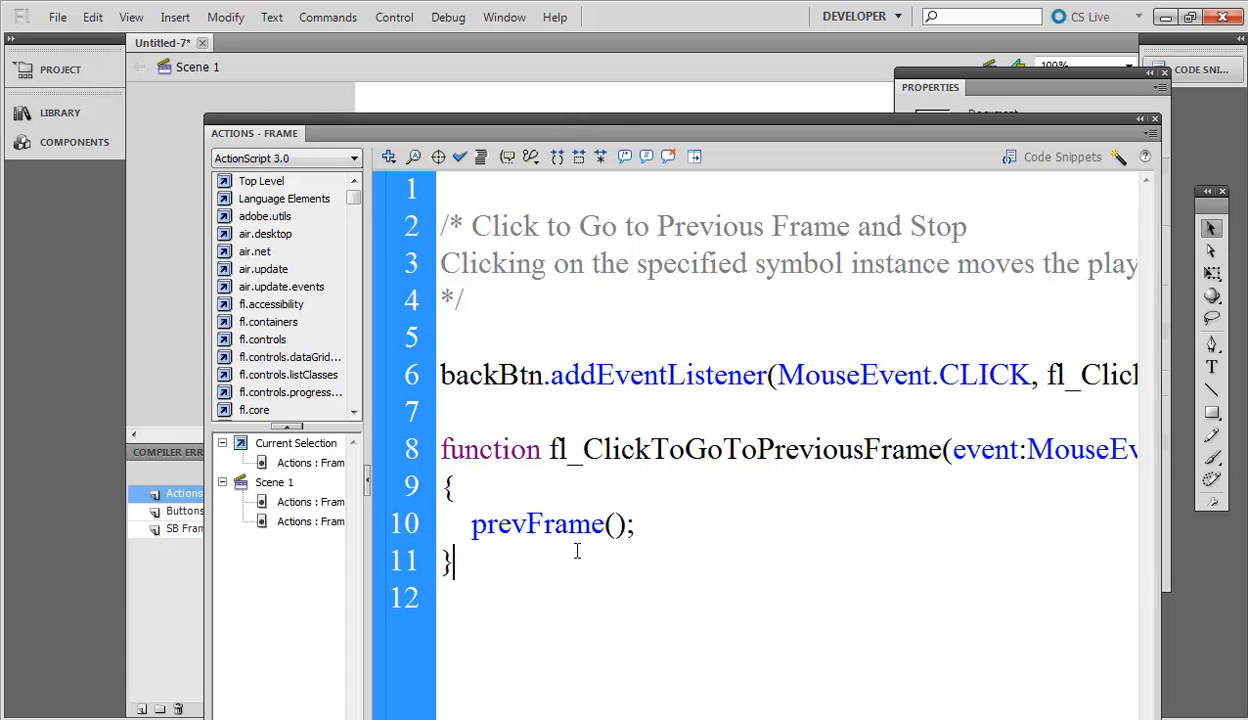
left_click_drag(576, 551, 326, 128)
left_click(699, 549)
left_click(504, 17)
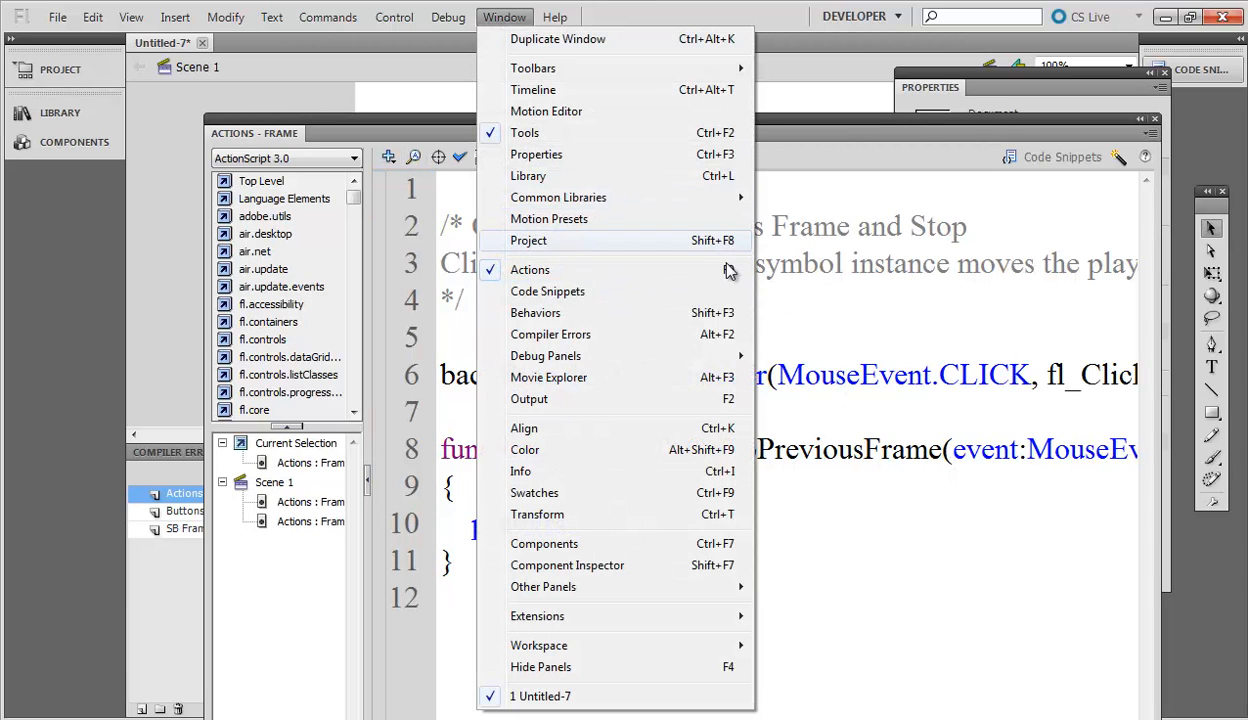
left_click(799, 480)
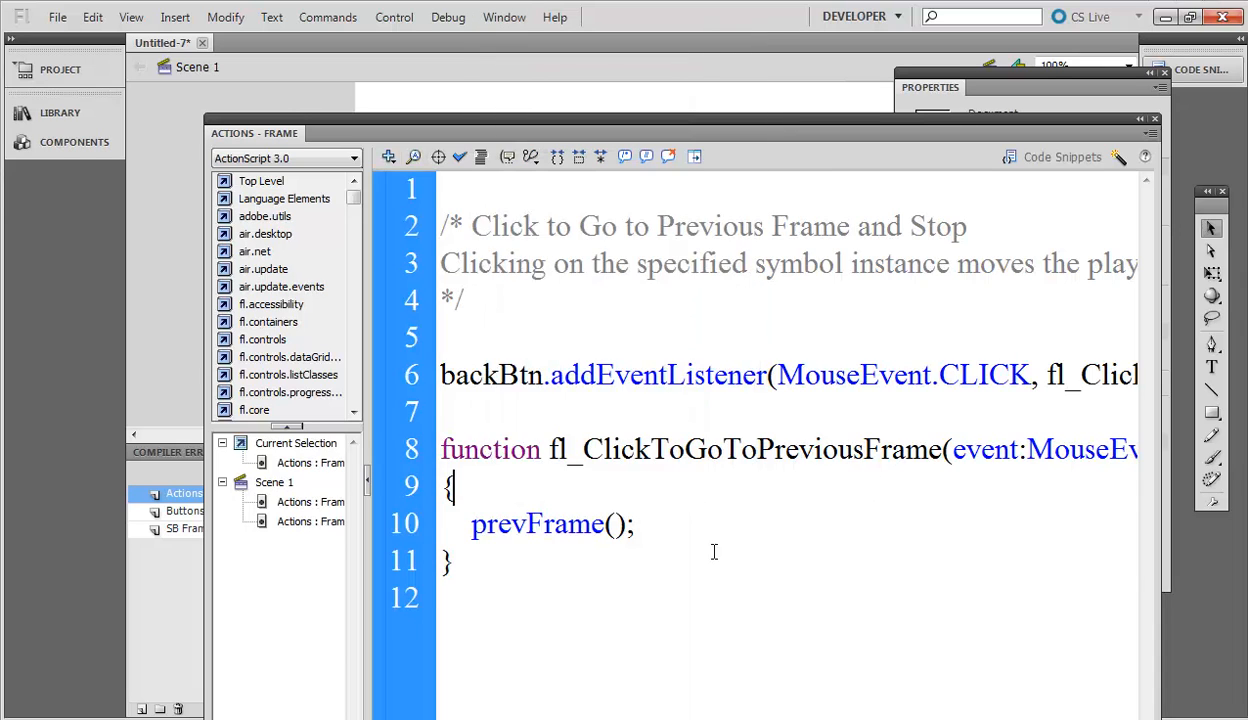
- Review the inserted previous-frame code for backBtn and close the script editor
key("ctrl+a")
left_click_drag(667, 385, 678, 394)
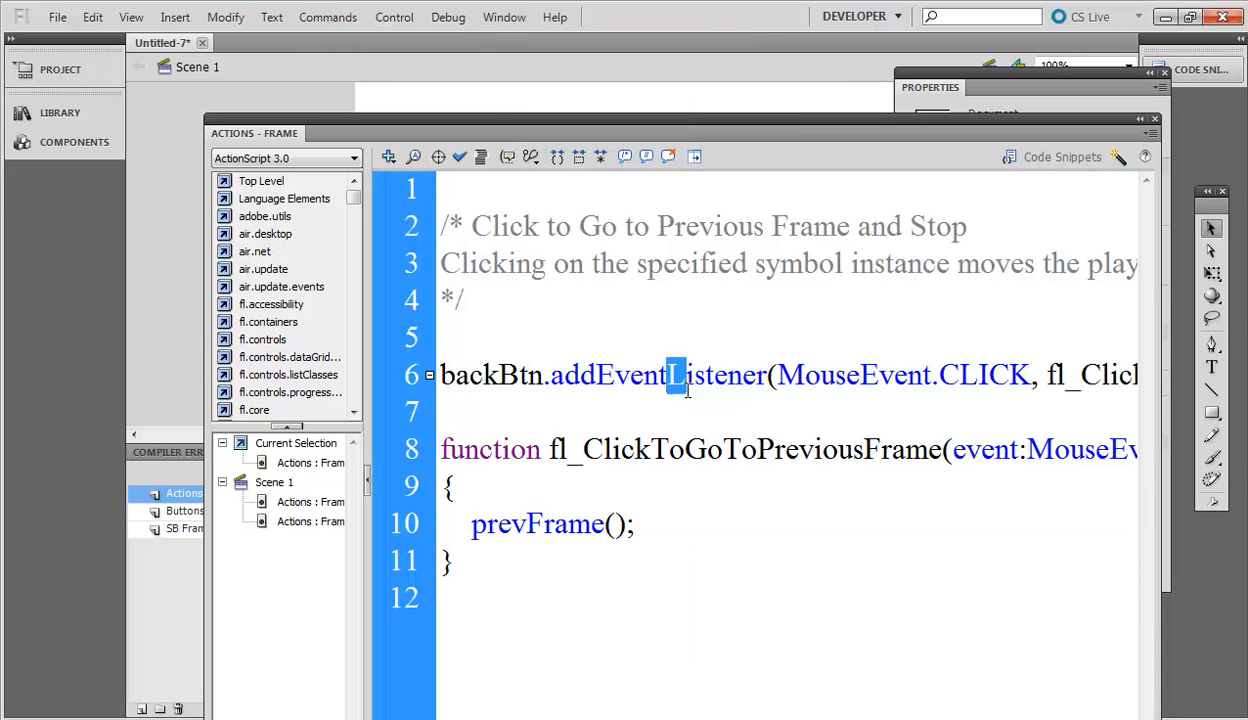
left_click(808, 452)
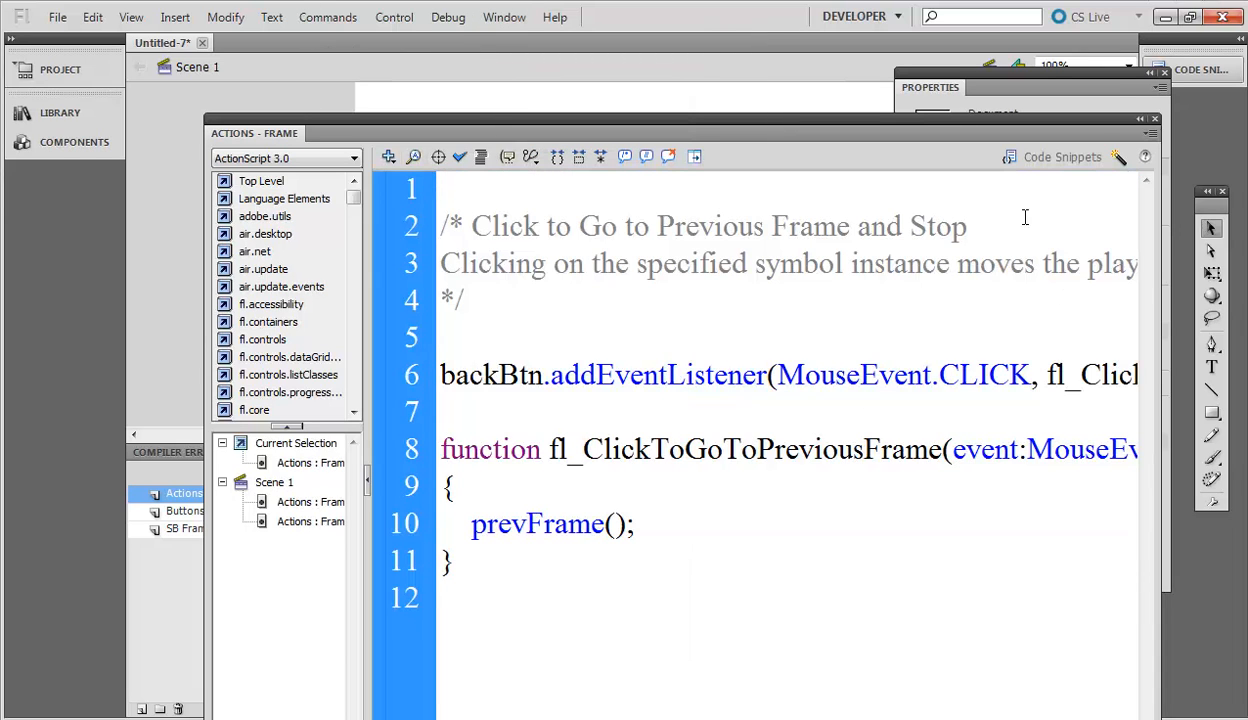
left_click(1154, 121)
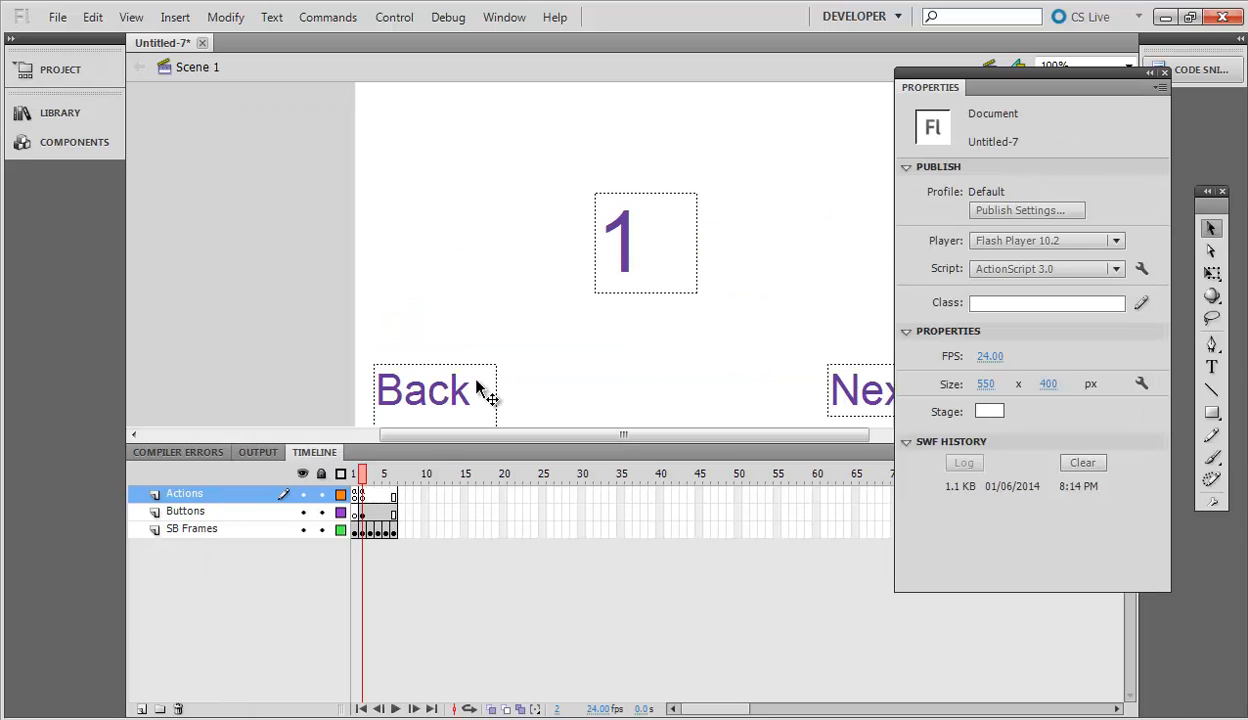
- Apply the Click to Go to Next Frame and Stop code snippet to the Next text on frame 2 and close the script editor
left_click(368, 497)
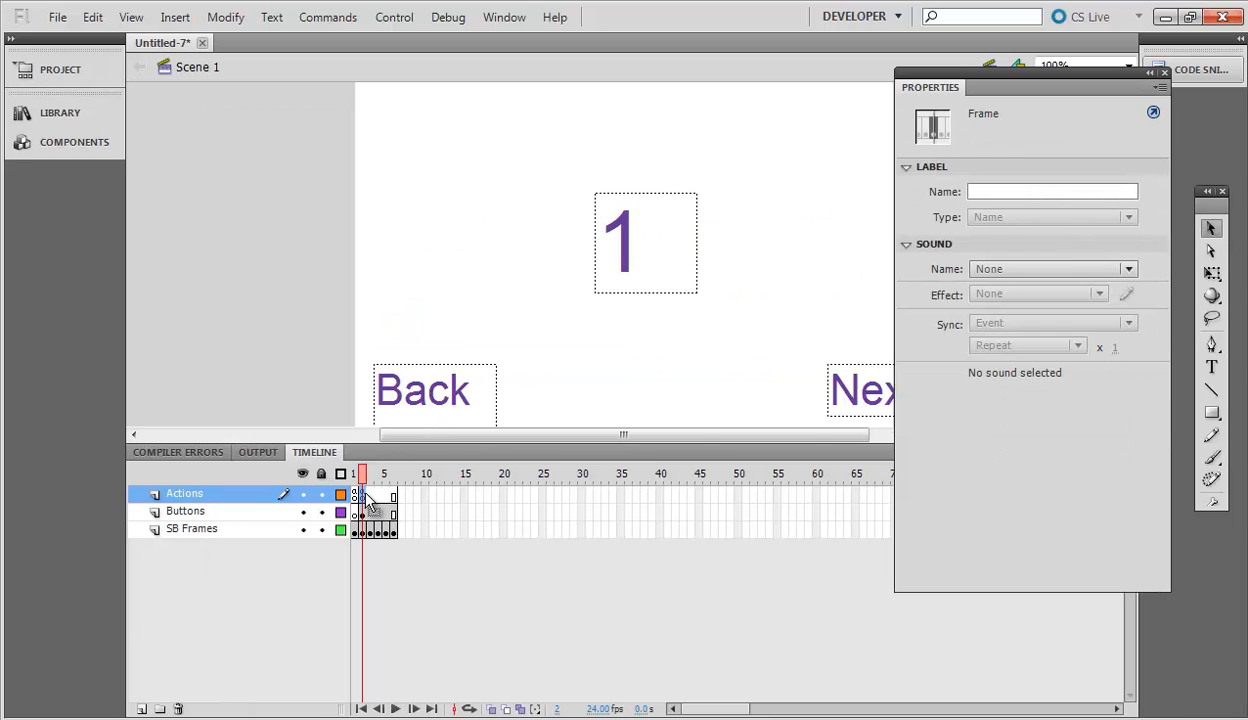
left_click(843, 408)
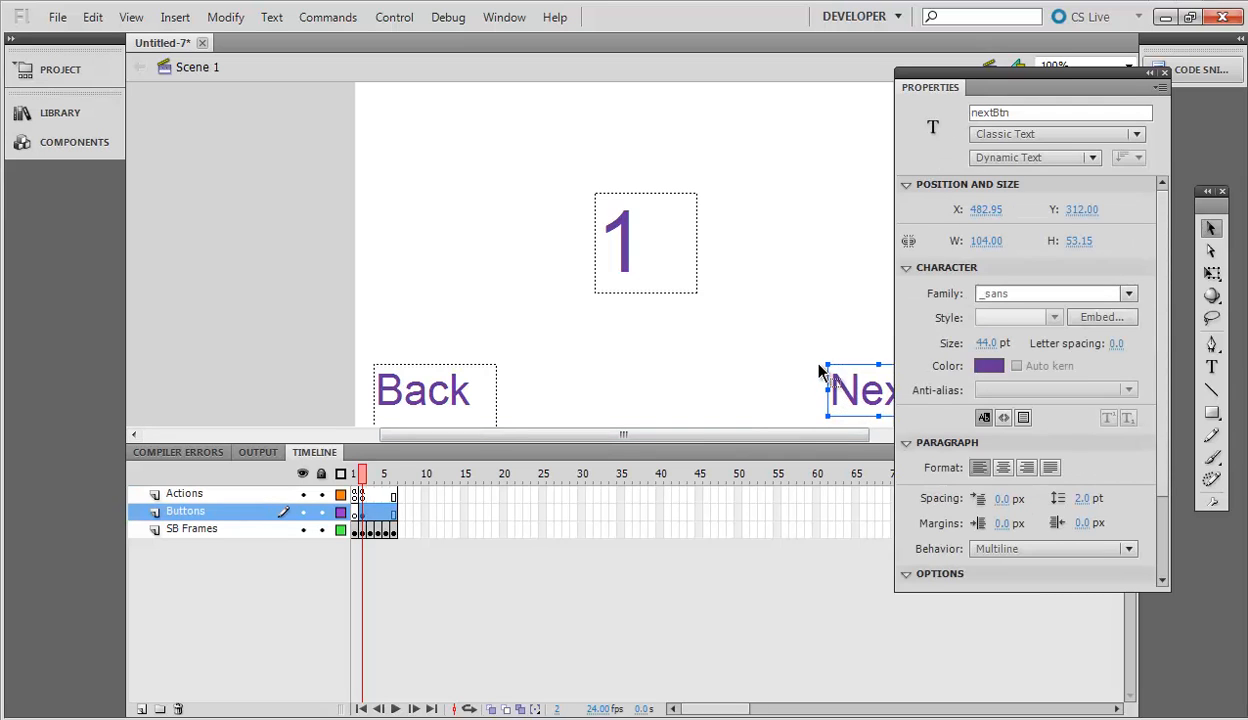
left_click(366, 494)
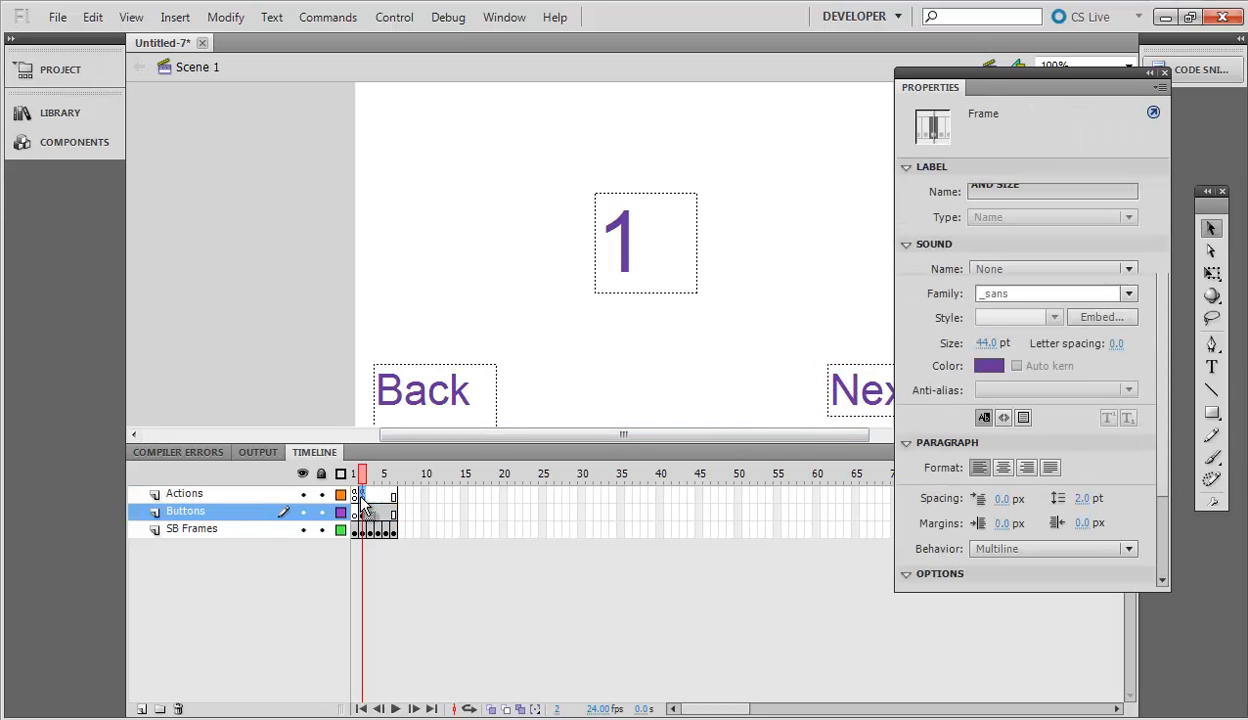
left_click(858, 400)
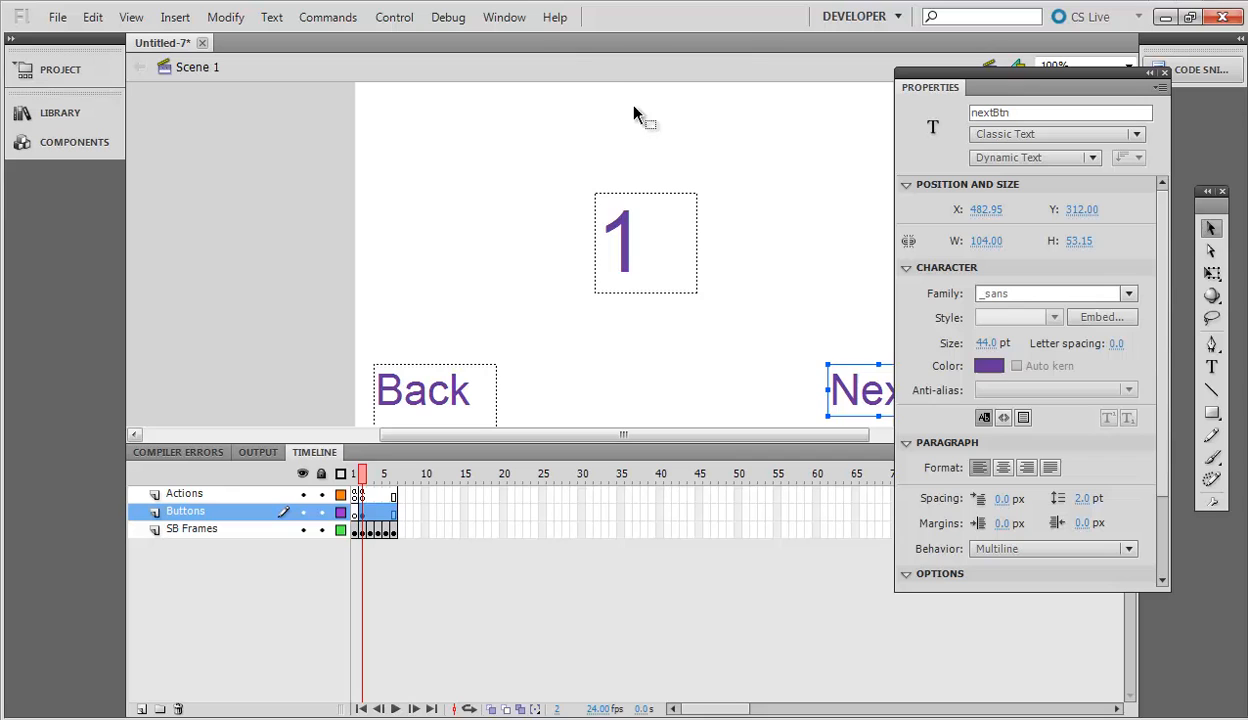
left_click(505, 17)
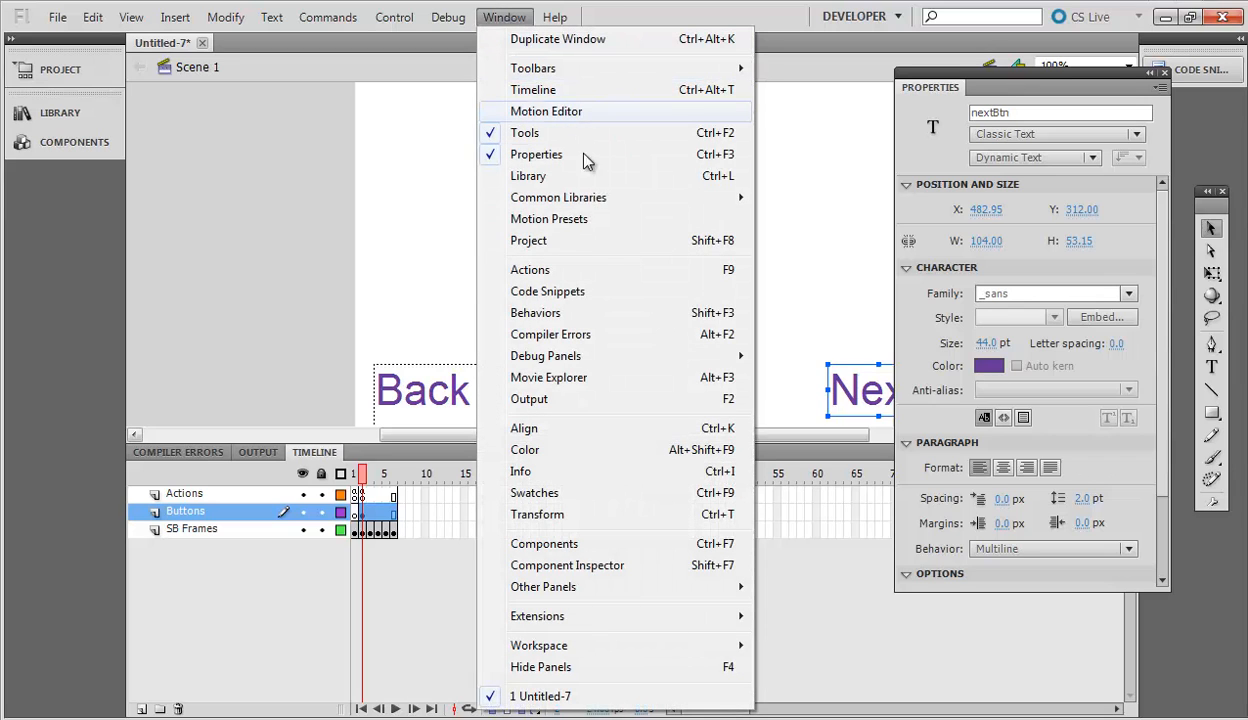
left_click(548, 292)
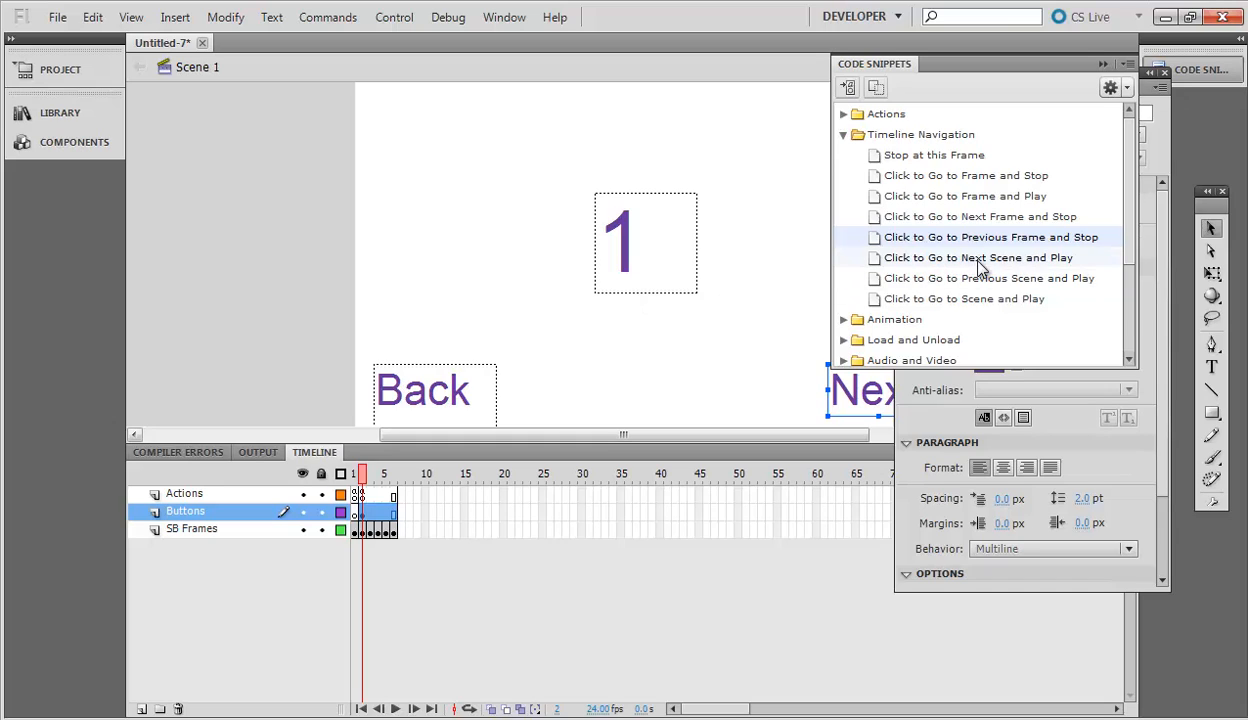
left_click(1021, 218)
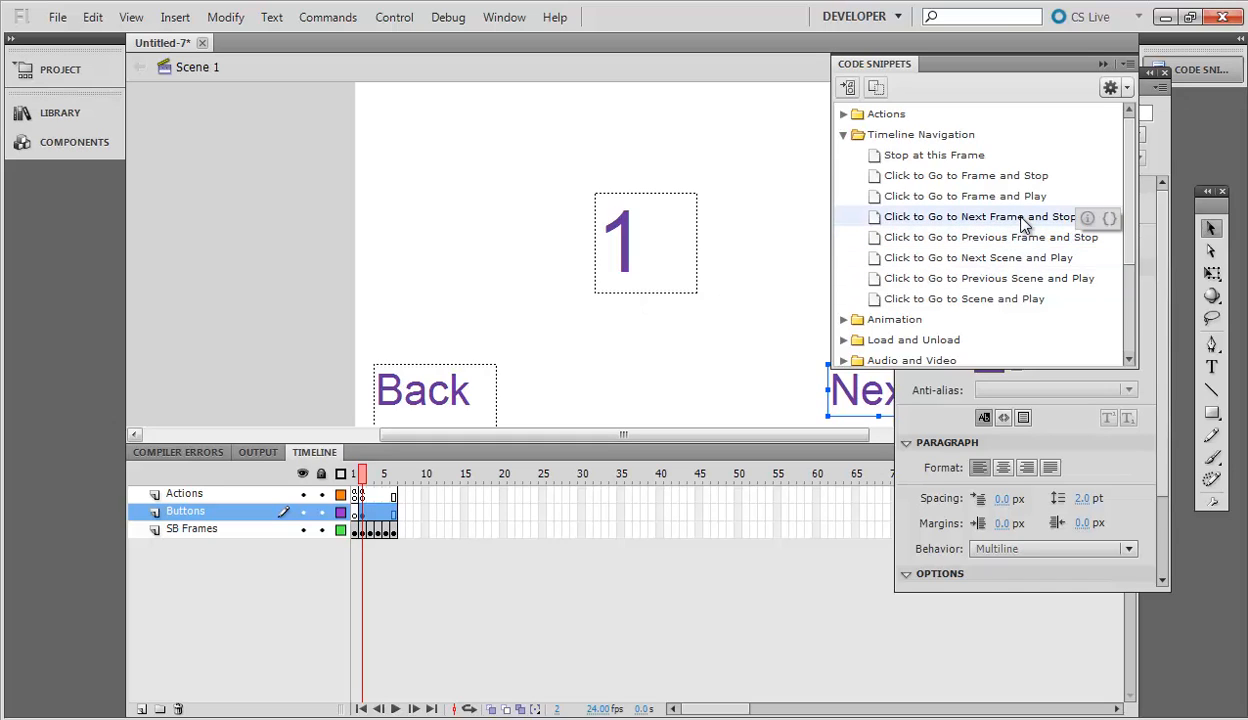
double_click(1021, 218)
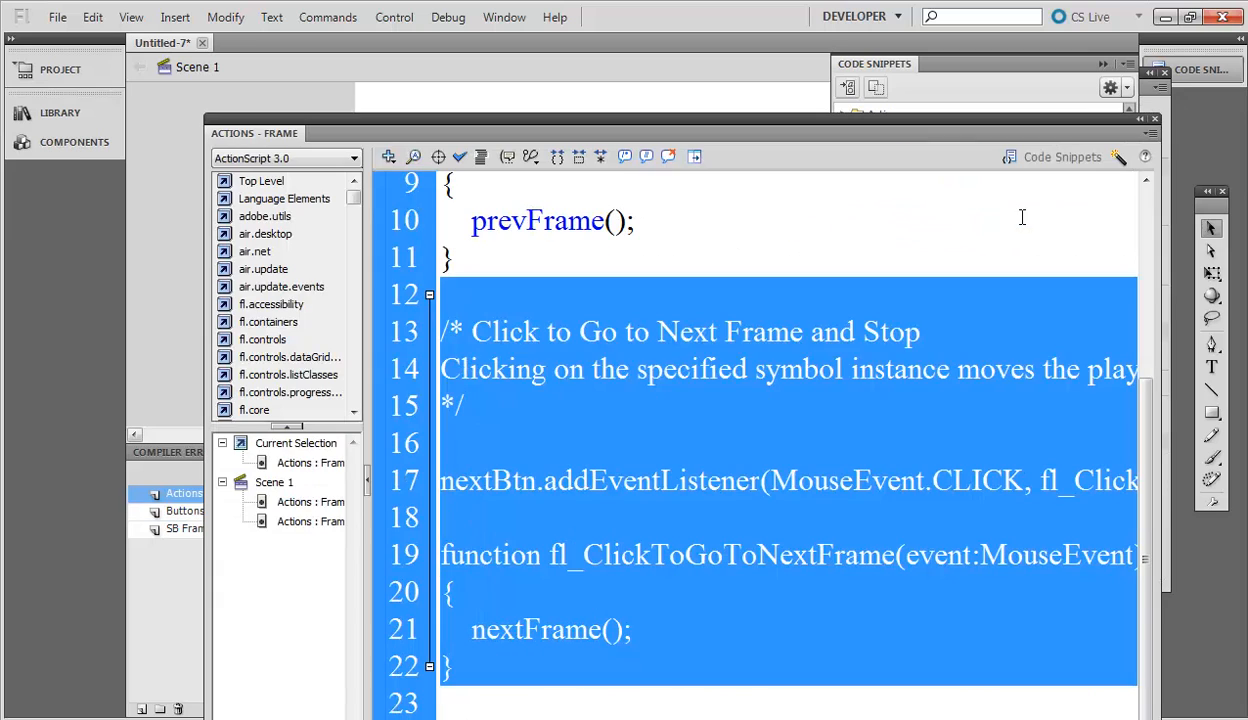
left_click(603, 460)
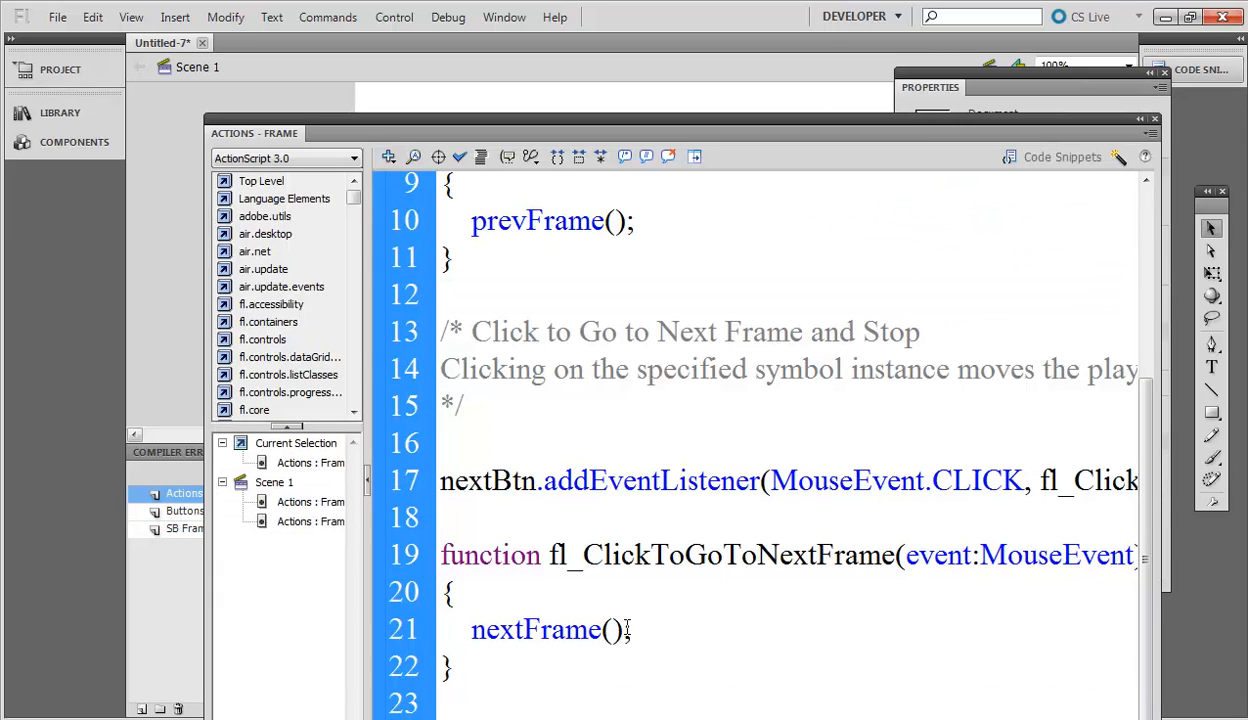
left_click_drag(629, 630, 487, 617)
left_click(587, 555)
left_click(1154, 118)
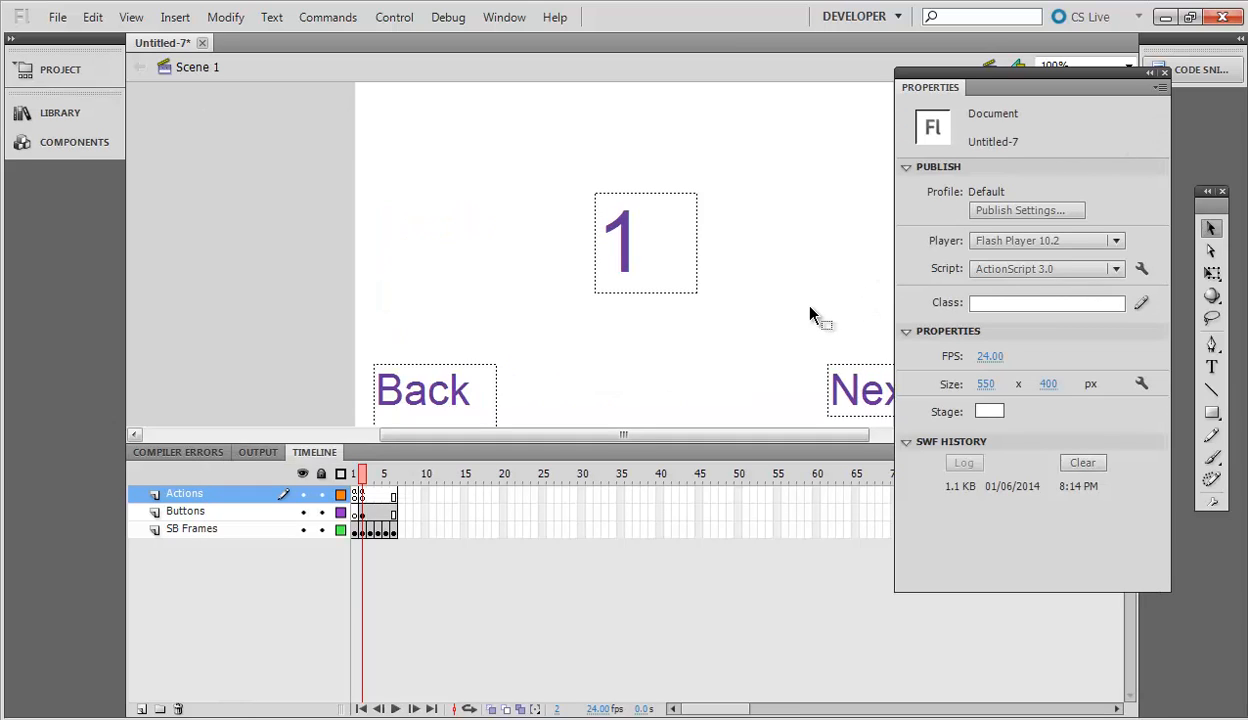
- Preview the Welcome frame and the numbered frames by scrubbing the timeline from frame 1 to frame 6
left_click(355, 476)
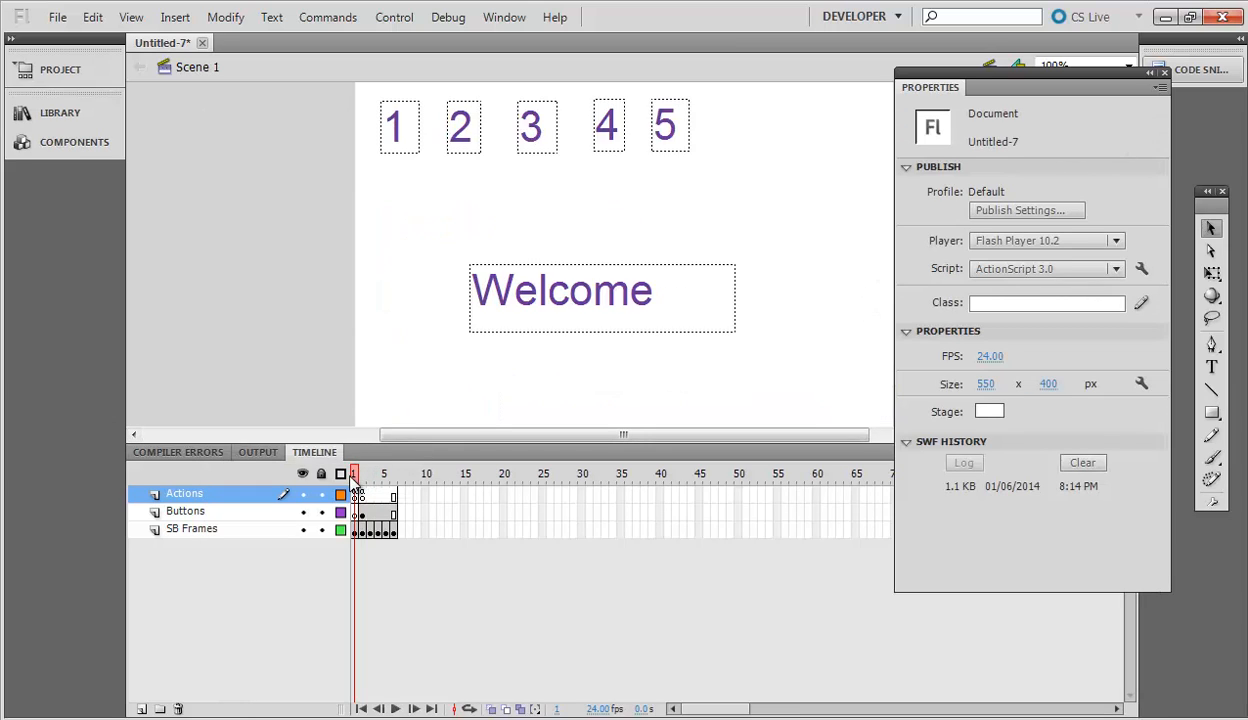
left_click(366, 482)
left_click_drag(366, 480, 395, 497)
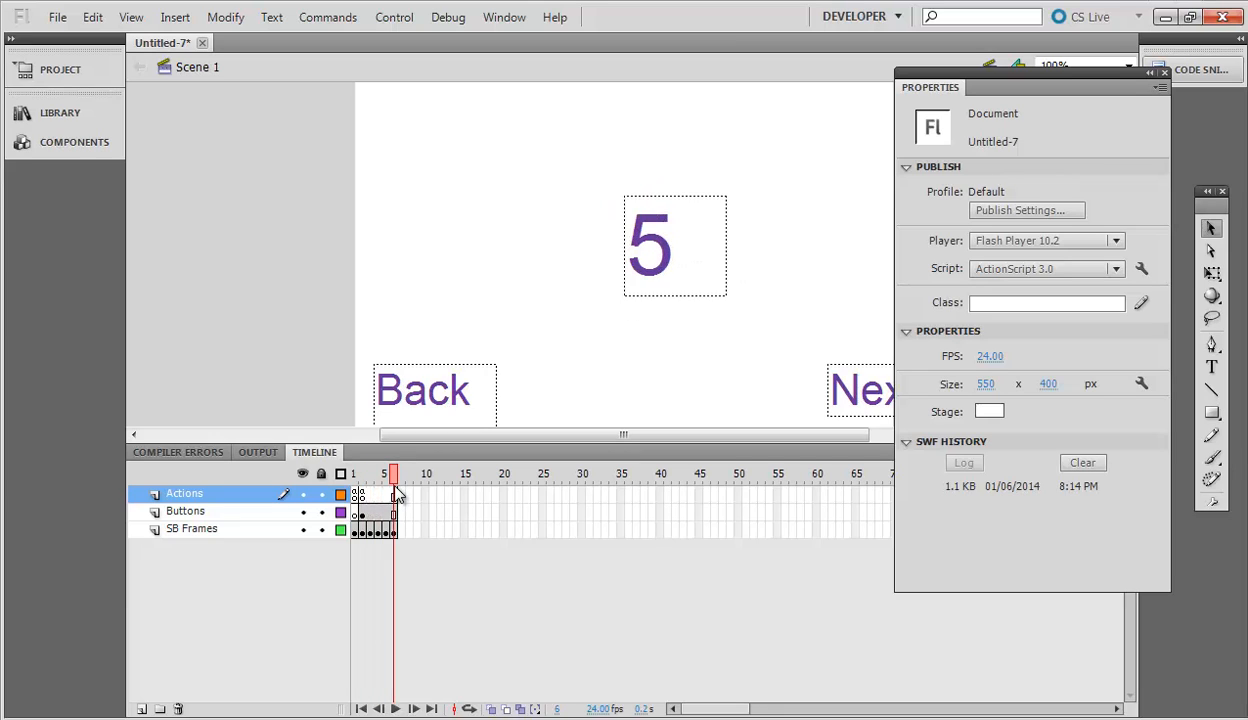
- Collapse the Properties panel out of the way and move the Next text fully inside the stage's right edge
left_click(1150, 73)
left_click_drag(968, 78, 1100, 112)
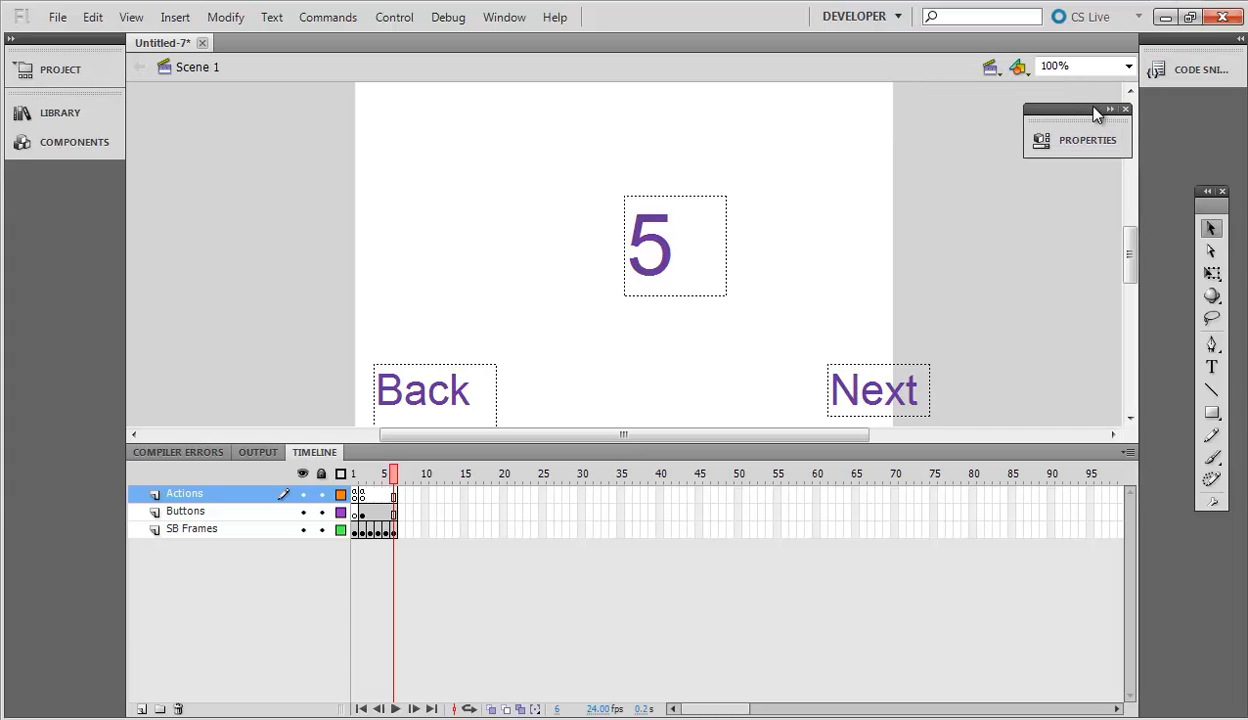
left_click(905, 398)
left_click_drag(900, 395, 855, 393)
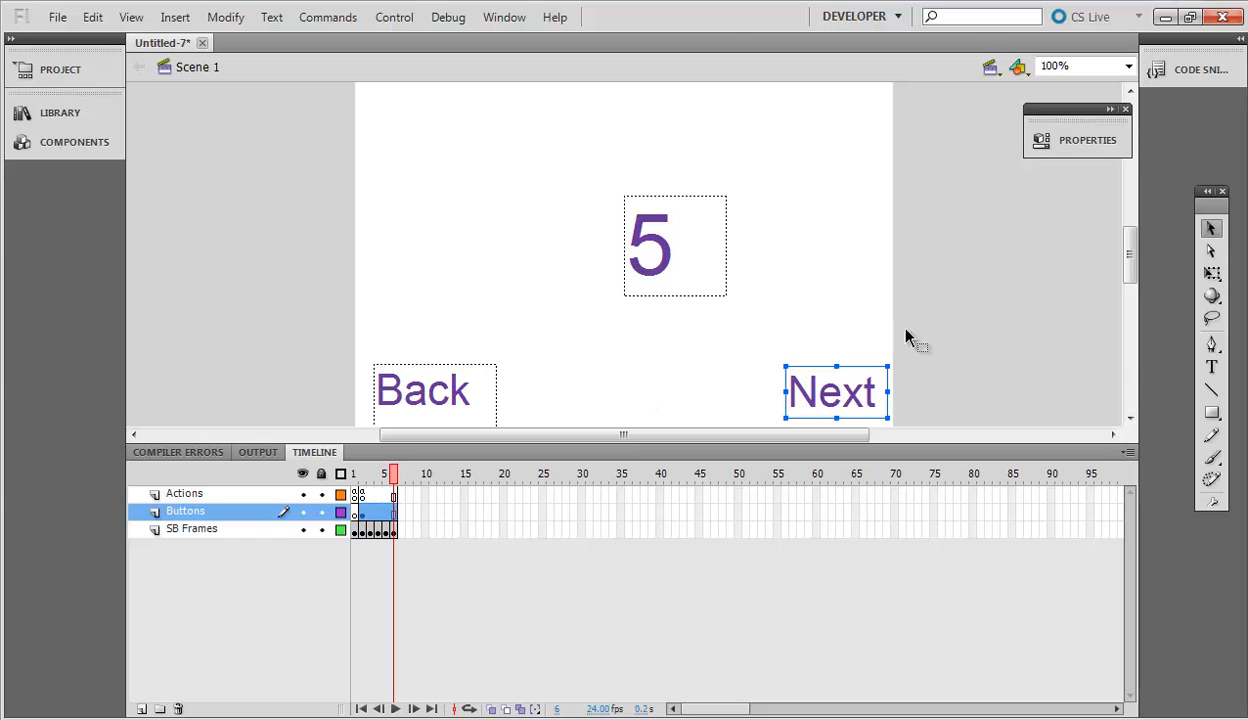
- Add a Home text field near the stage's upper-right corner on the Buttons layer
left_click(852, 104)
left_click(1211, 367)
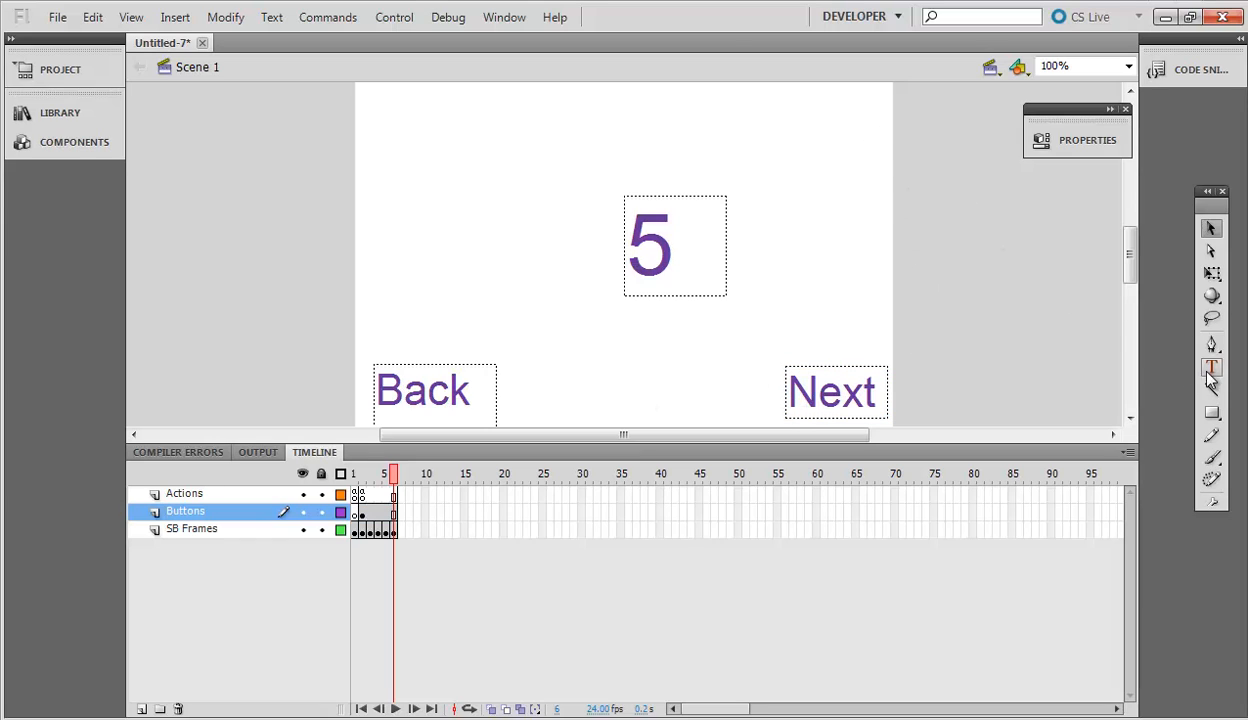
left_click_drag(805, 109, 891, 117)
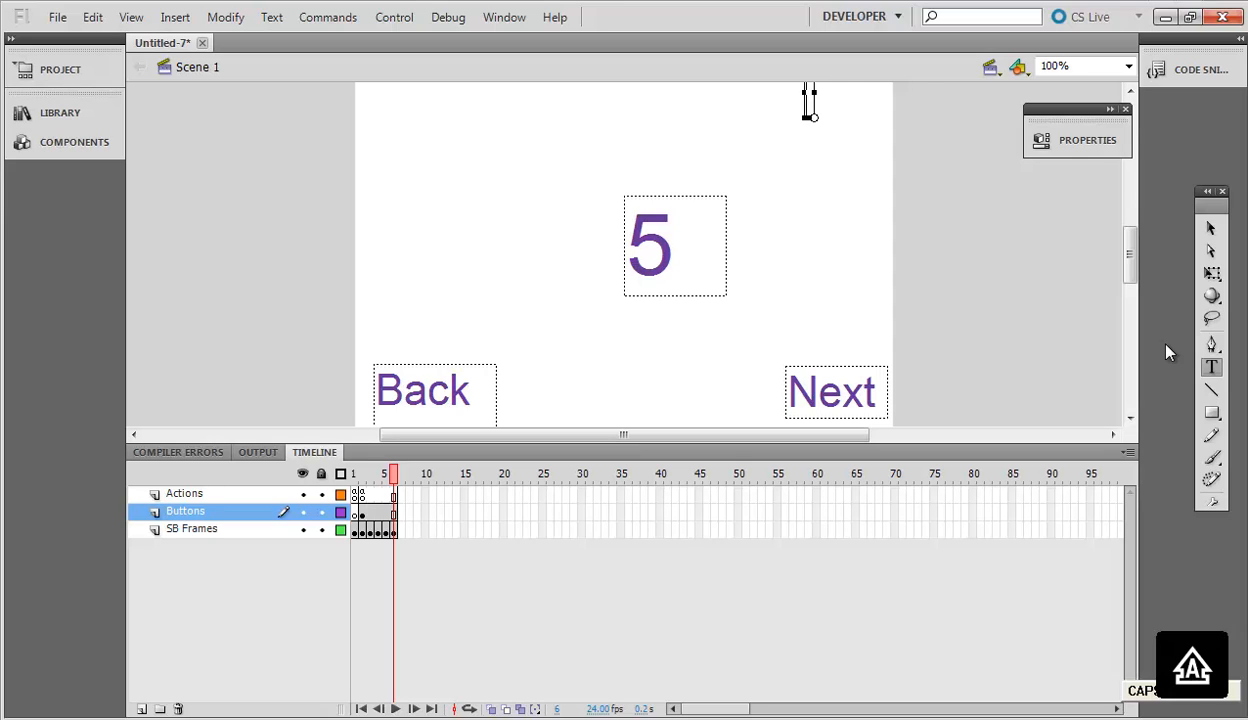
type("Home")
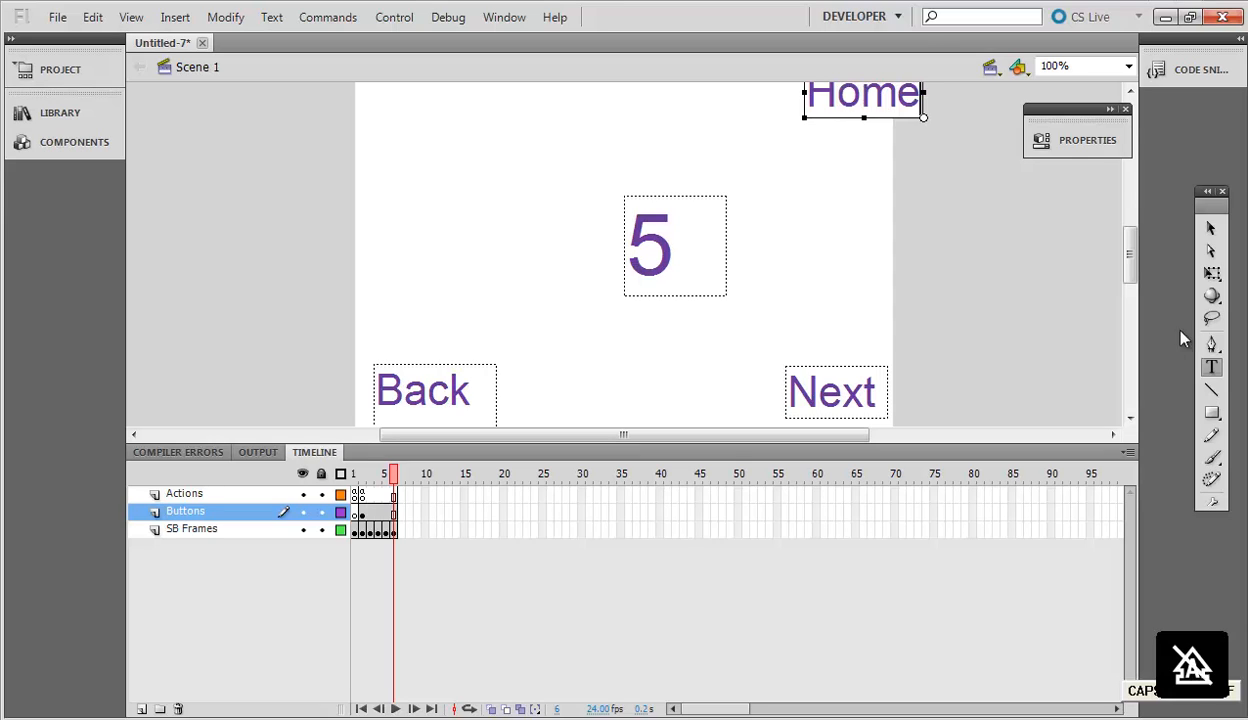
- Format the Home text in red at 32 pt and fit its text box neatly into the stage's upper-right corner
double_click(852, 105)
left_click(1070, 141)
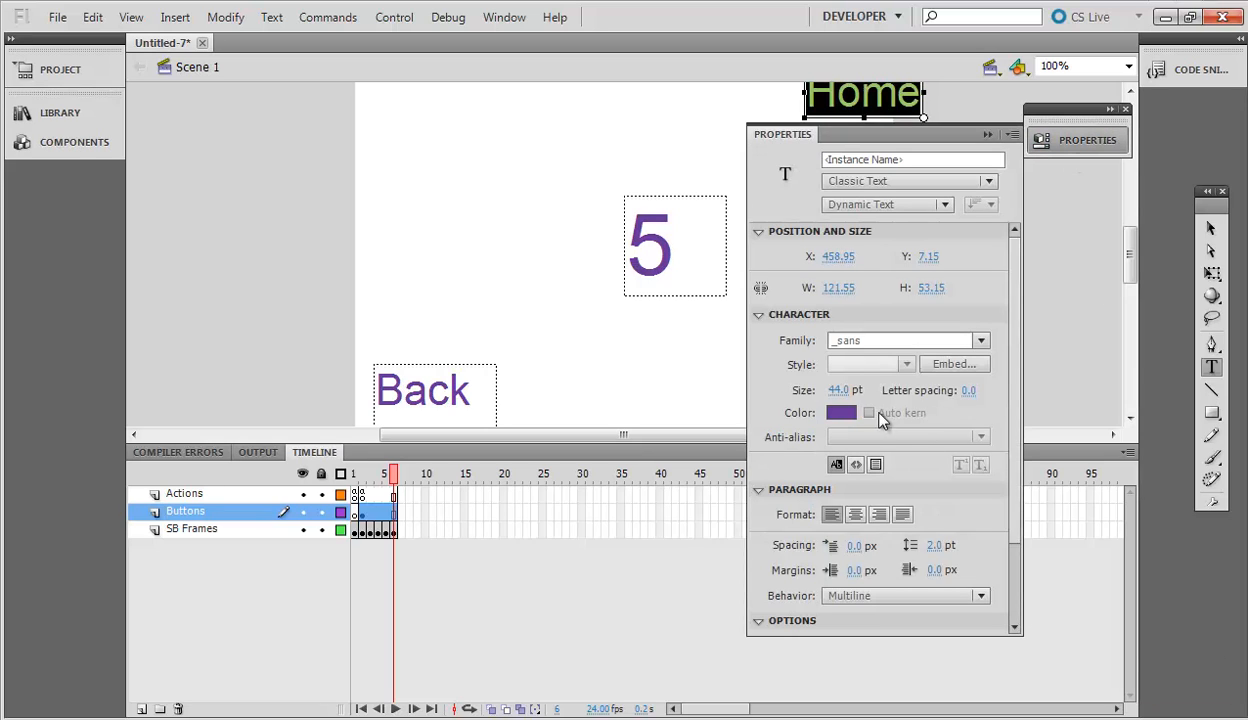
left_click(835, 390)
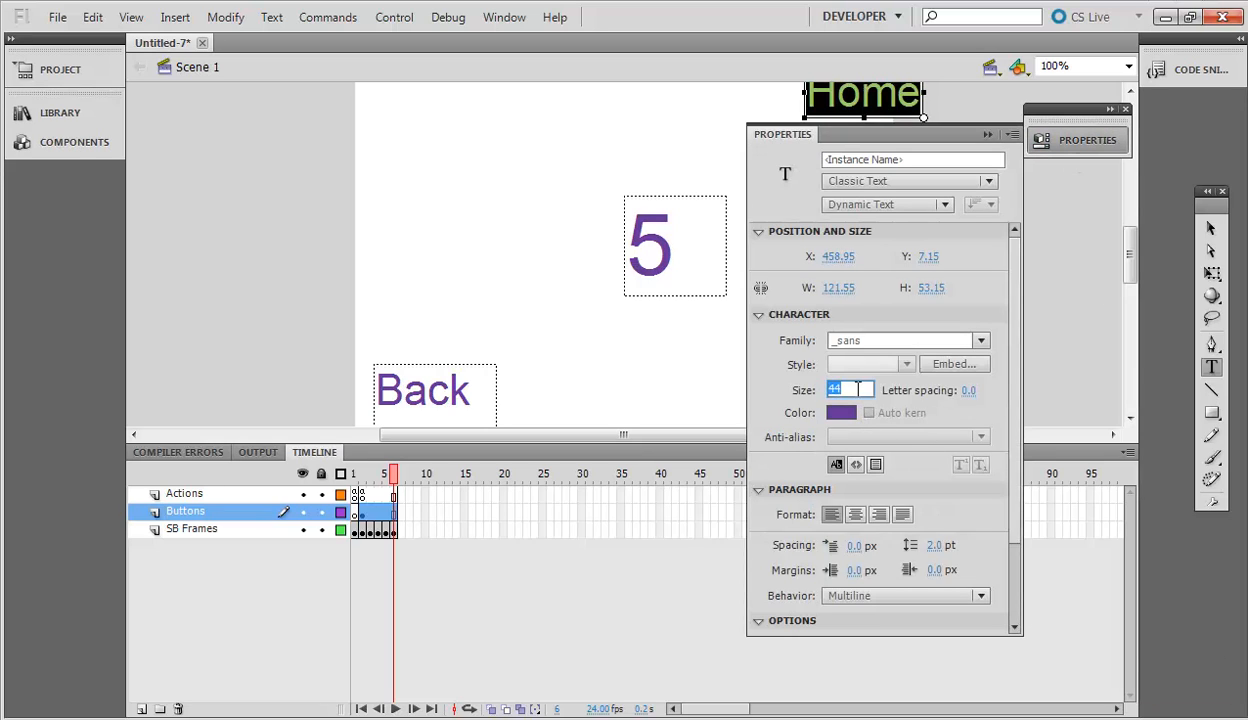
key("Return")
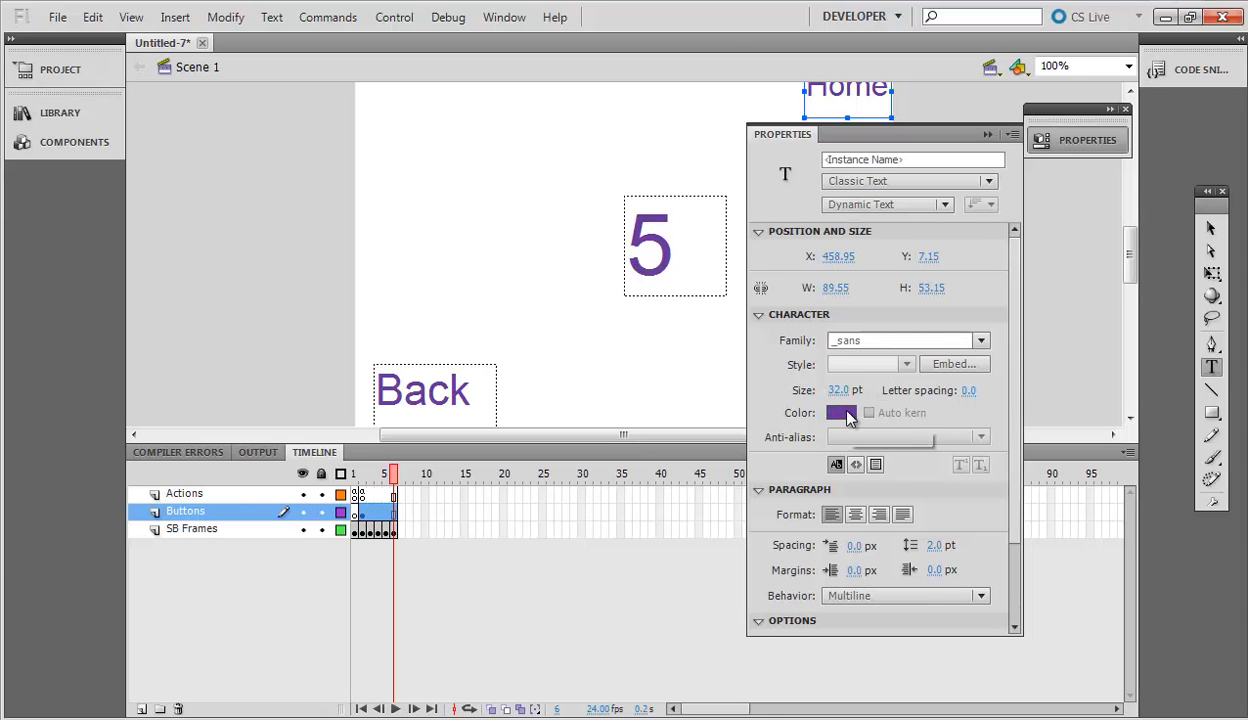
left_click(841, 412)
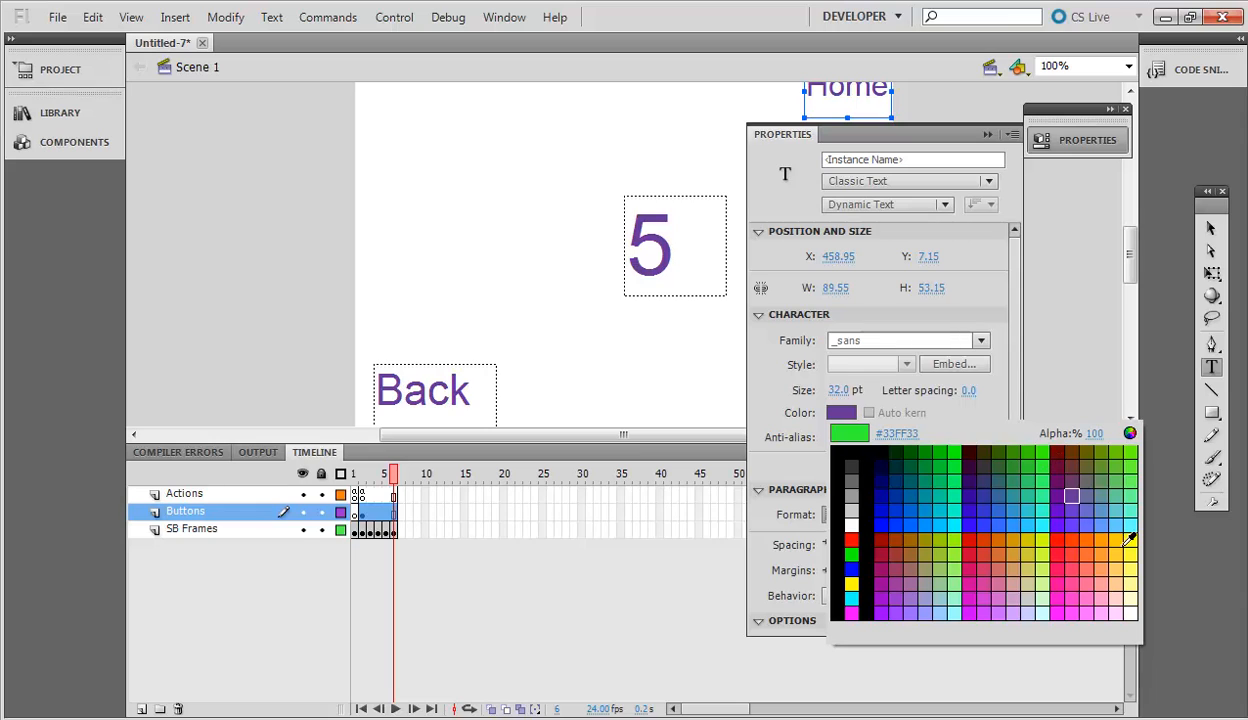
left_click(1052, 540)
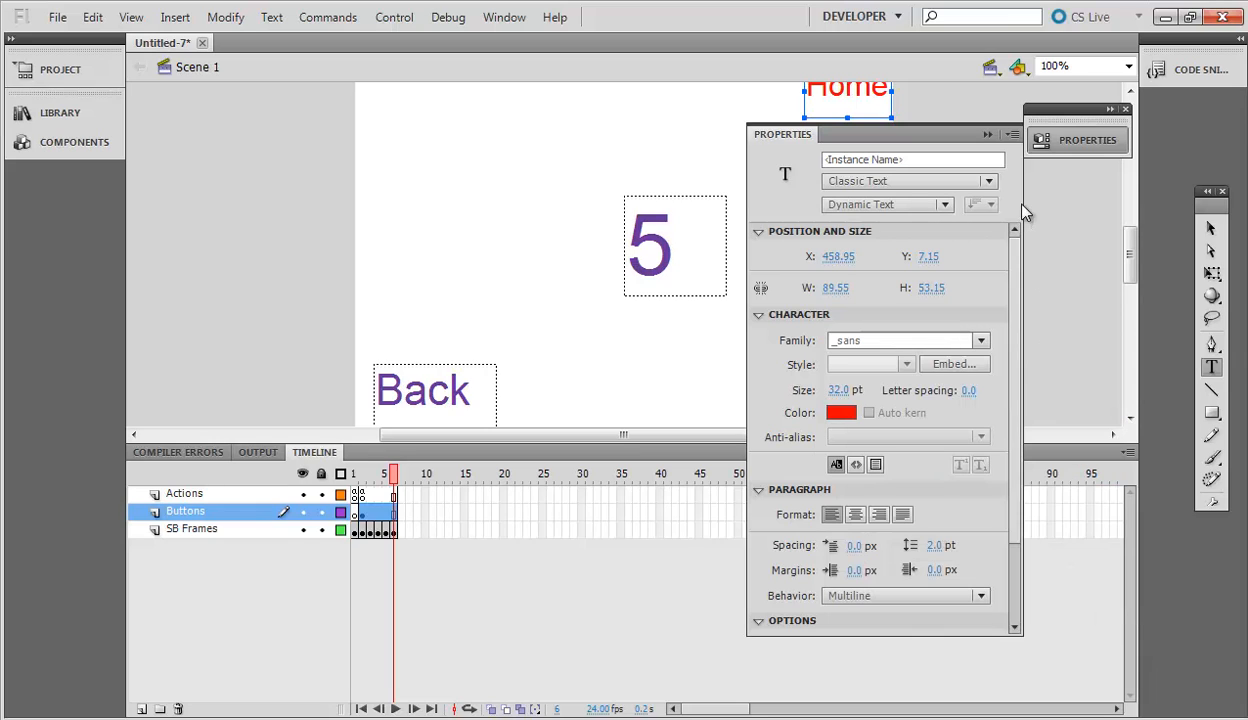
left_click(987, 134)
left_click(1211, 229)
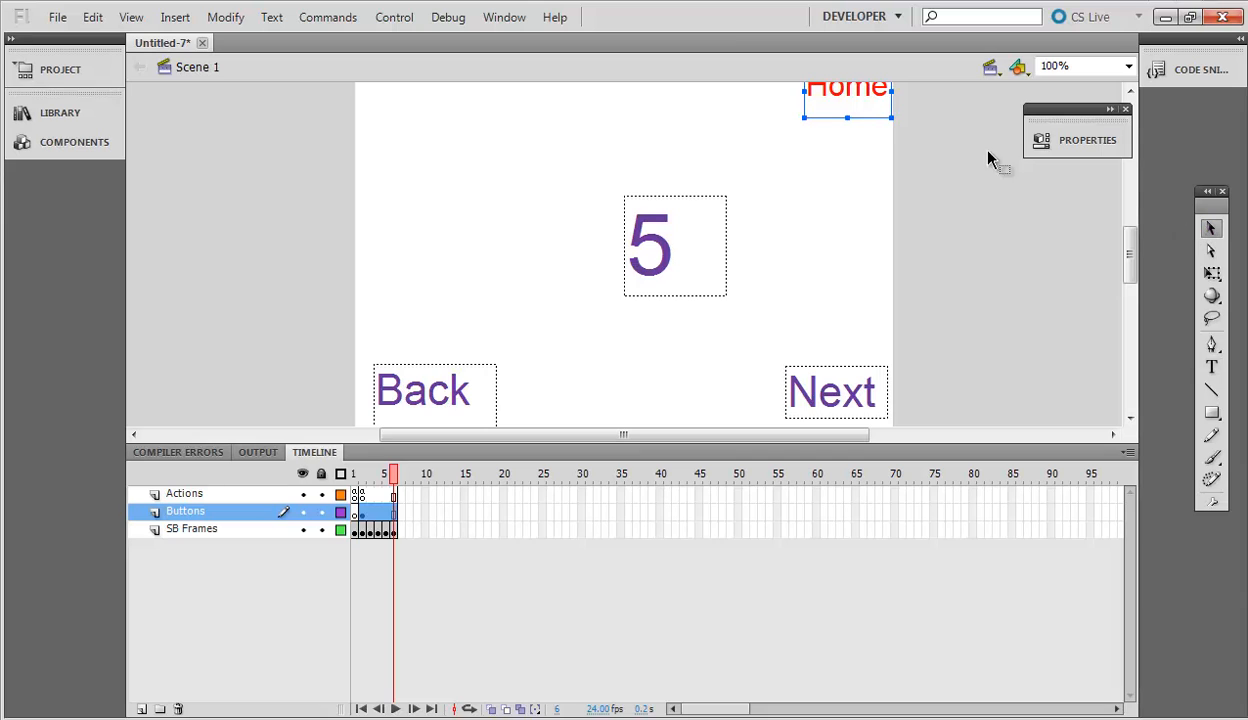
mouse_move(862, 121)
left_mouse_down()
mouse_move(859, 141)
mouse_move(846, 130)
left_mouse_up()
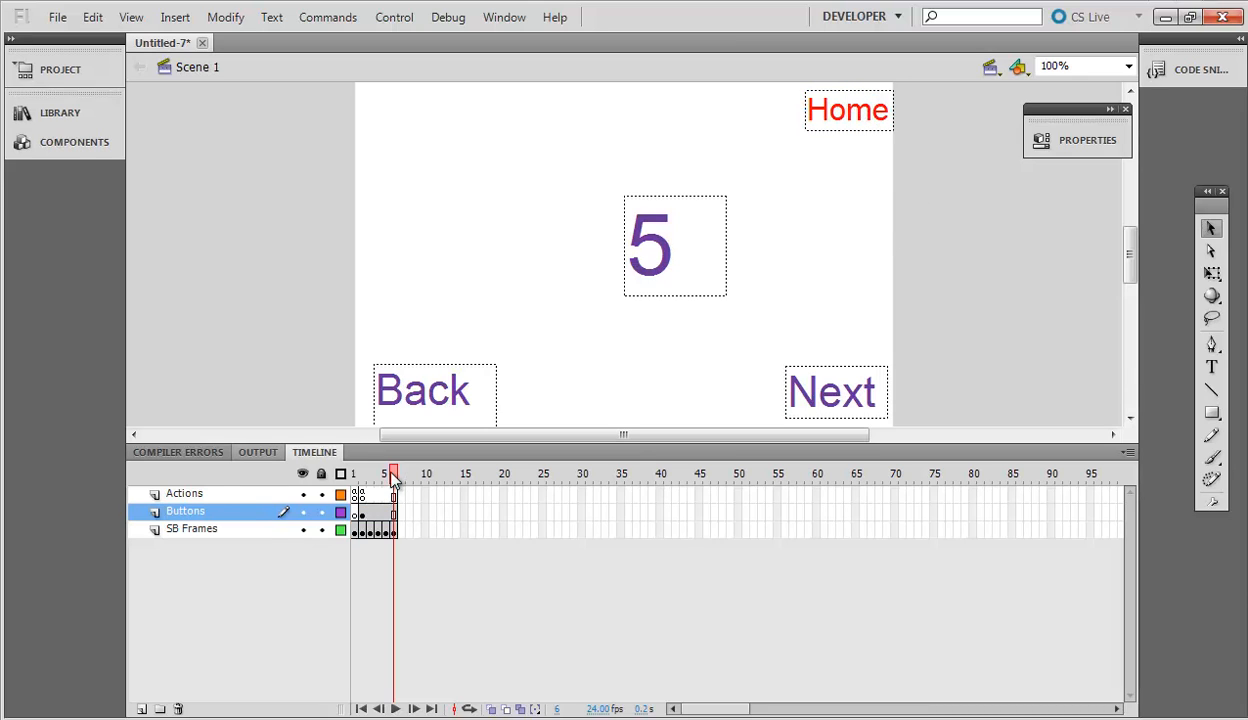
- Go to frame 2 and select the Home text
left_click(353, 474)
left_click(362, 474)
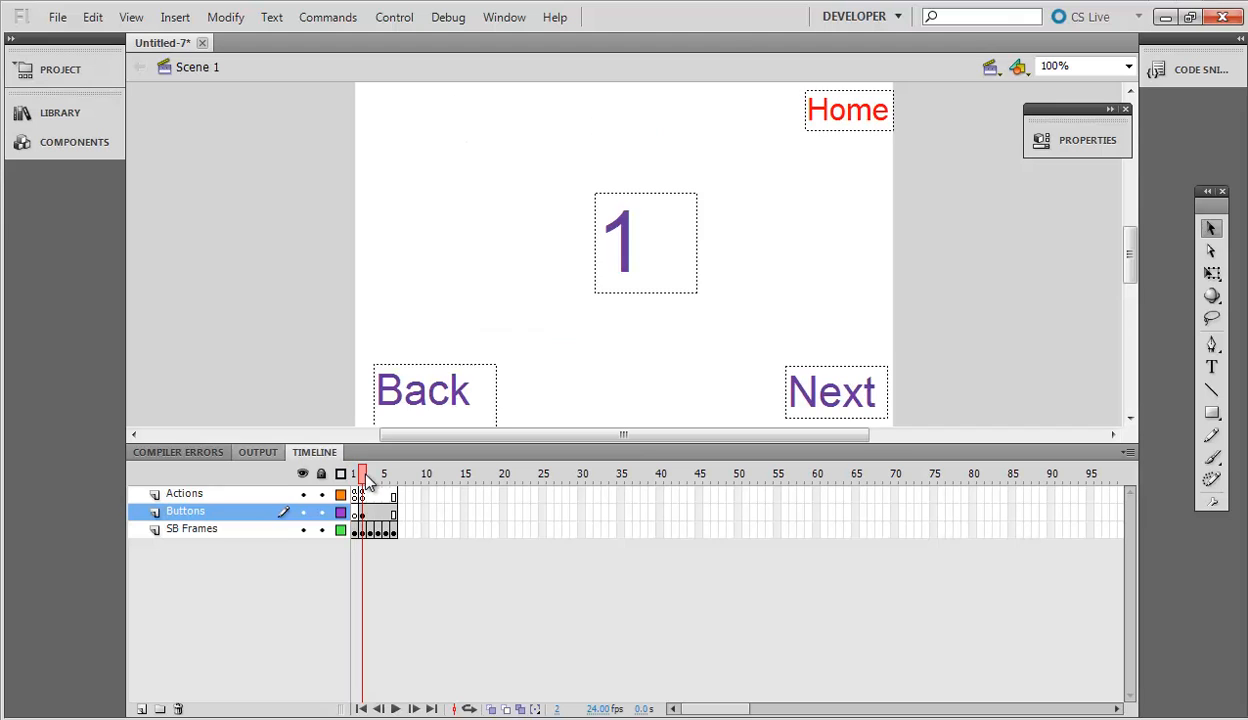
left_click(831, 121)
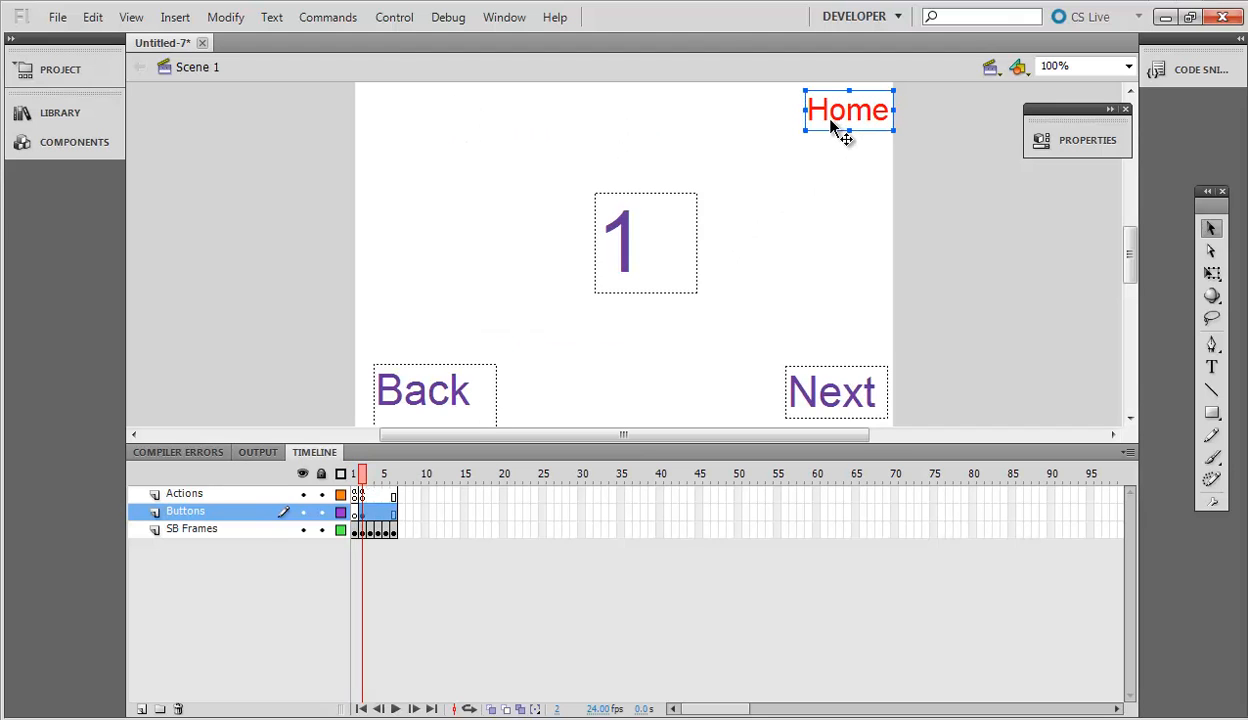
left_click(499, 19)
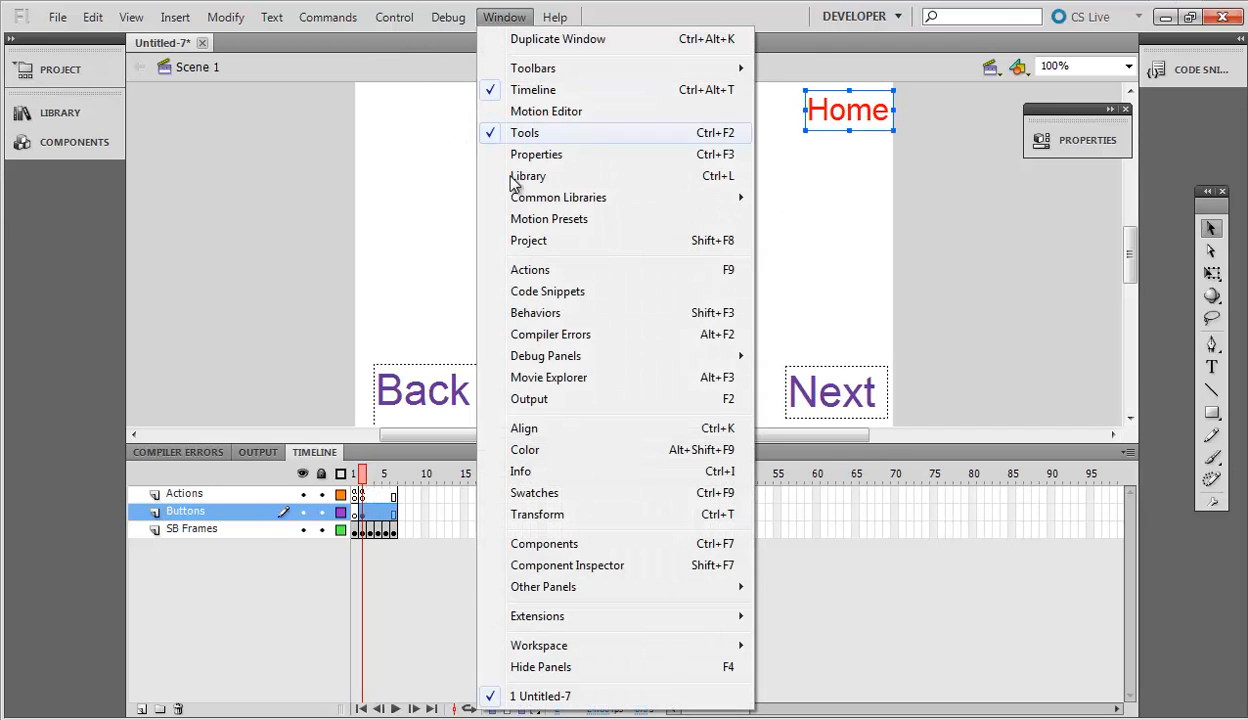
left_click(518, 289)
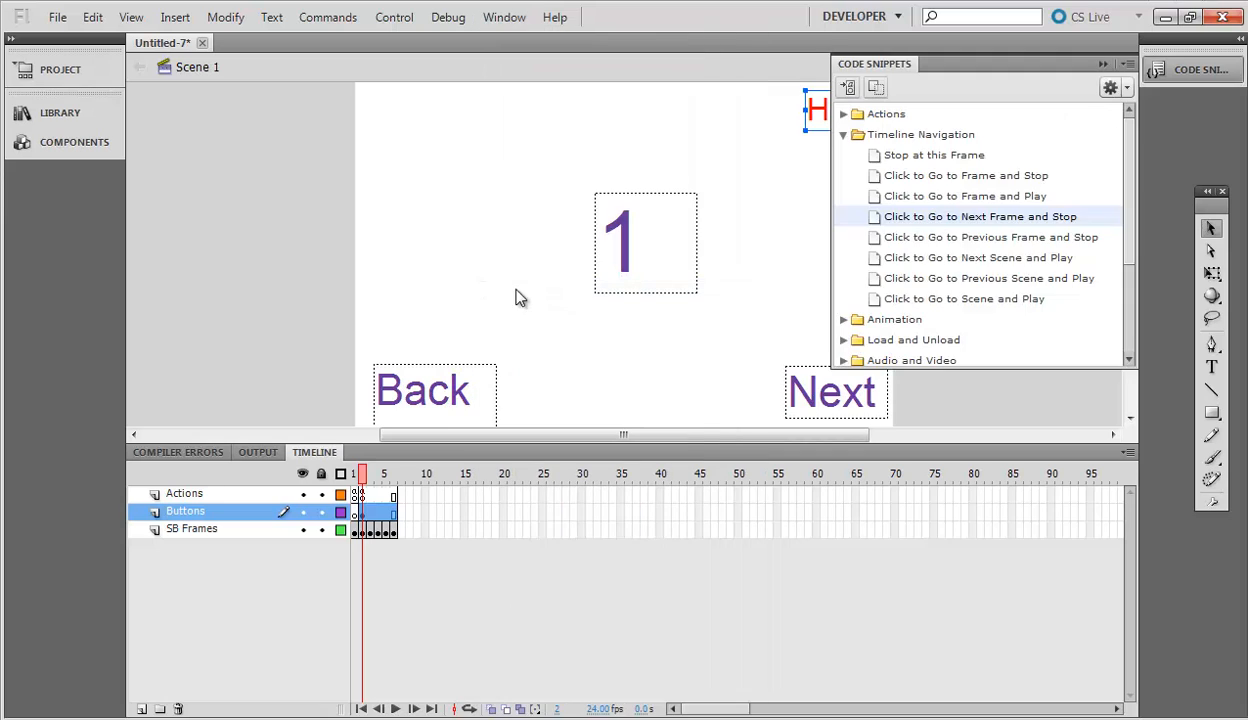
left_click(958, 218)
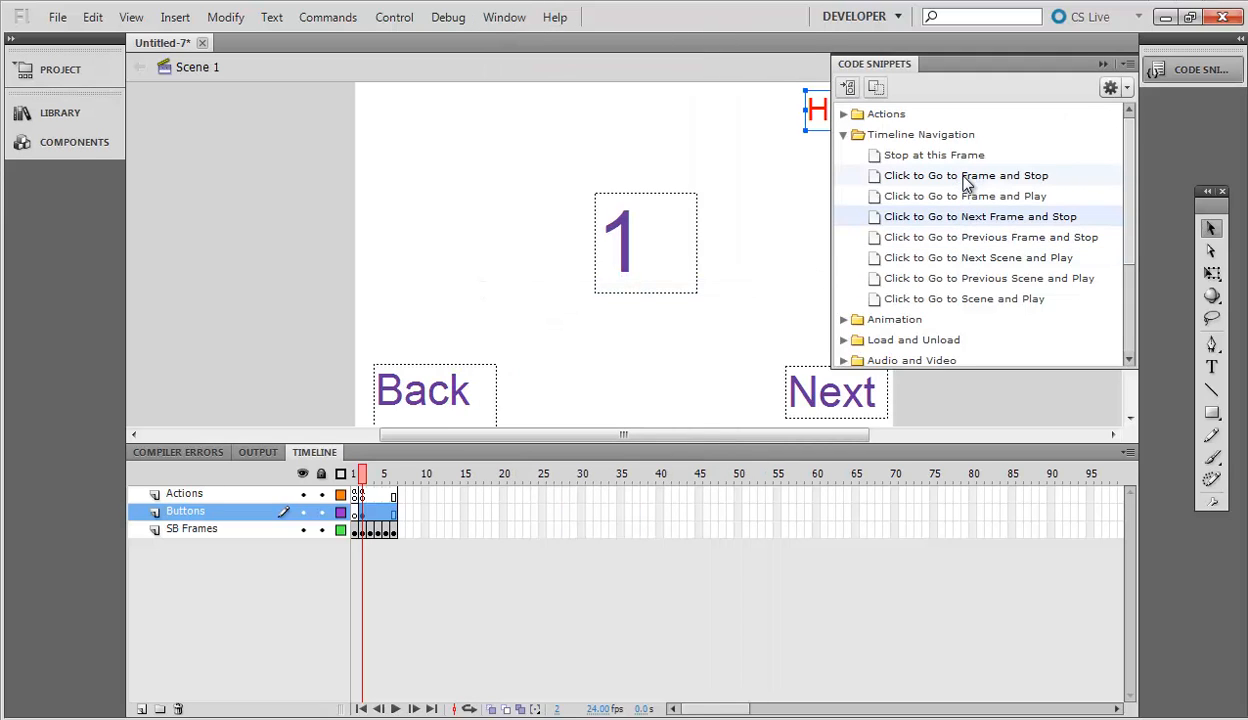
double_click(966, 177)
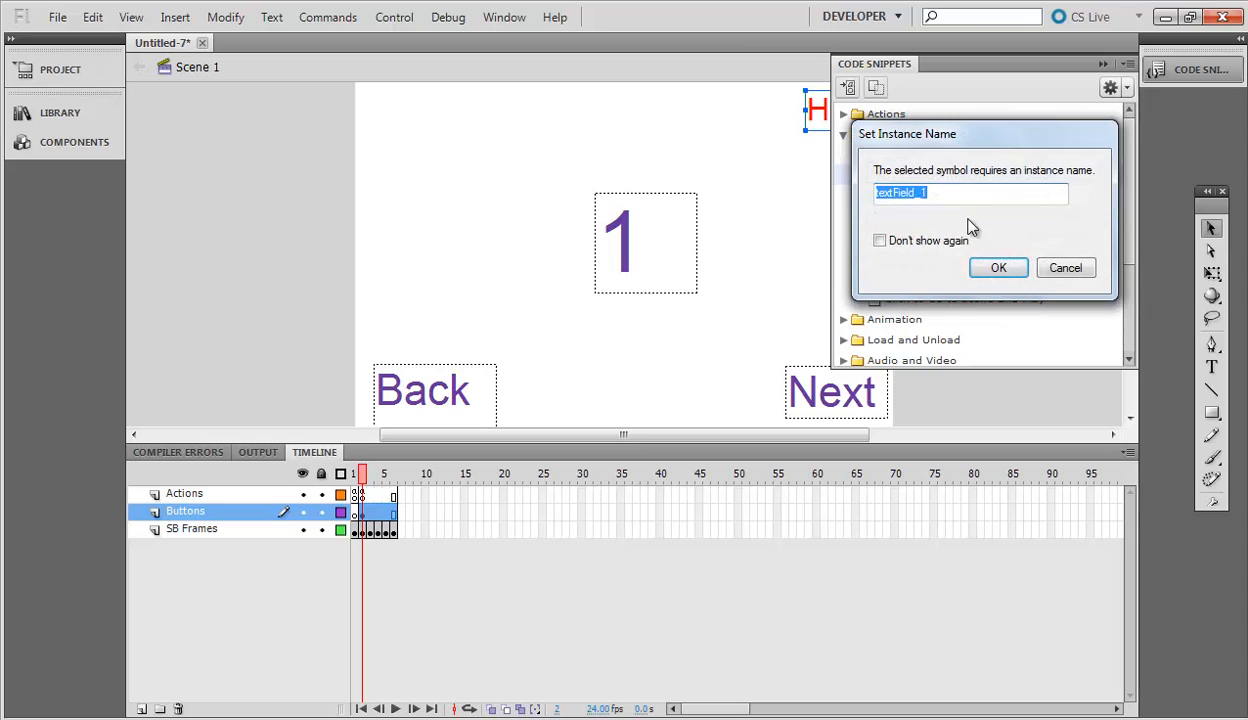
left_click(1070, 270)
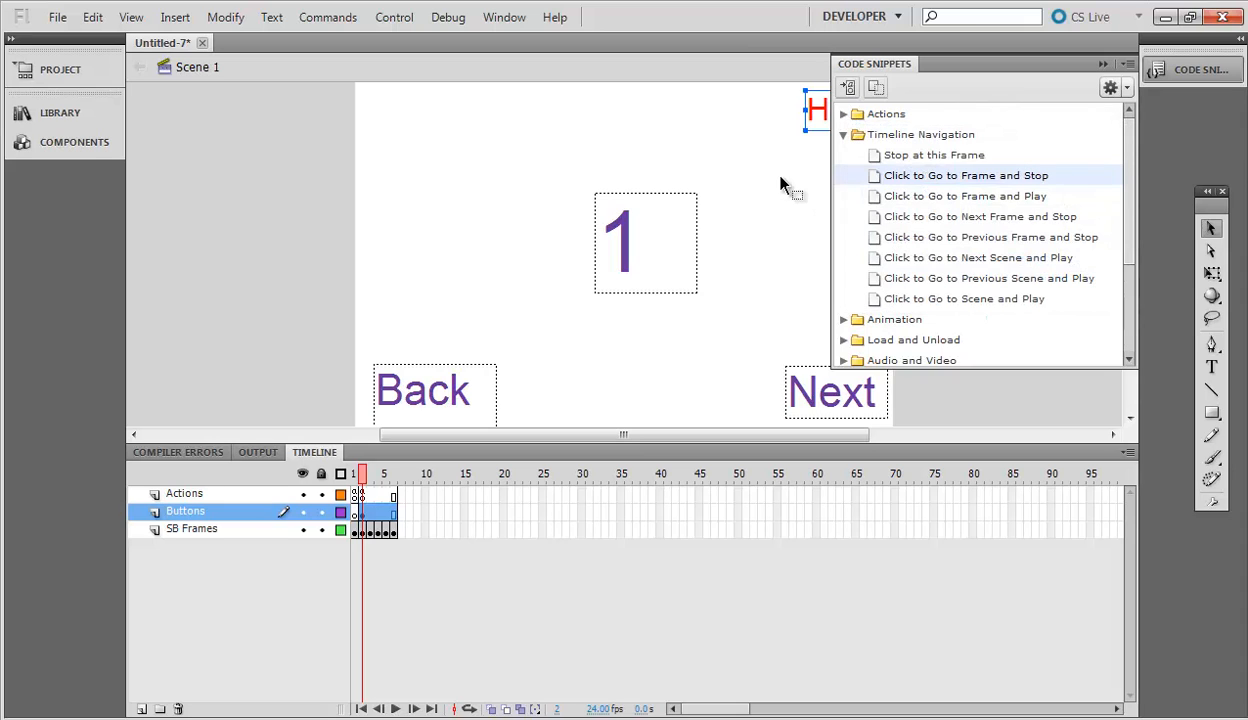
left_click(816, 112)
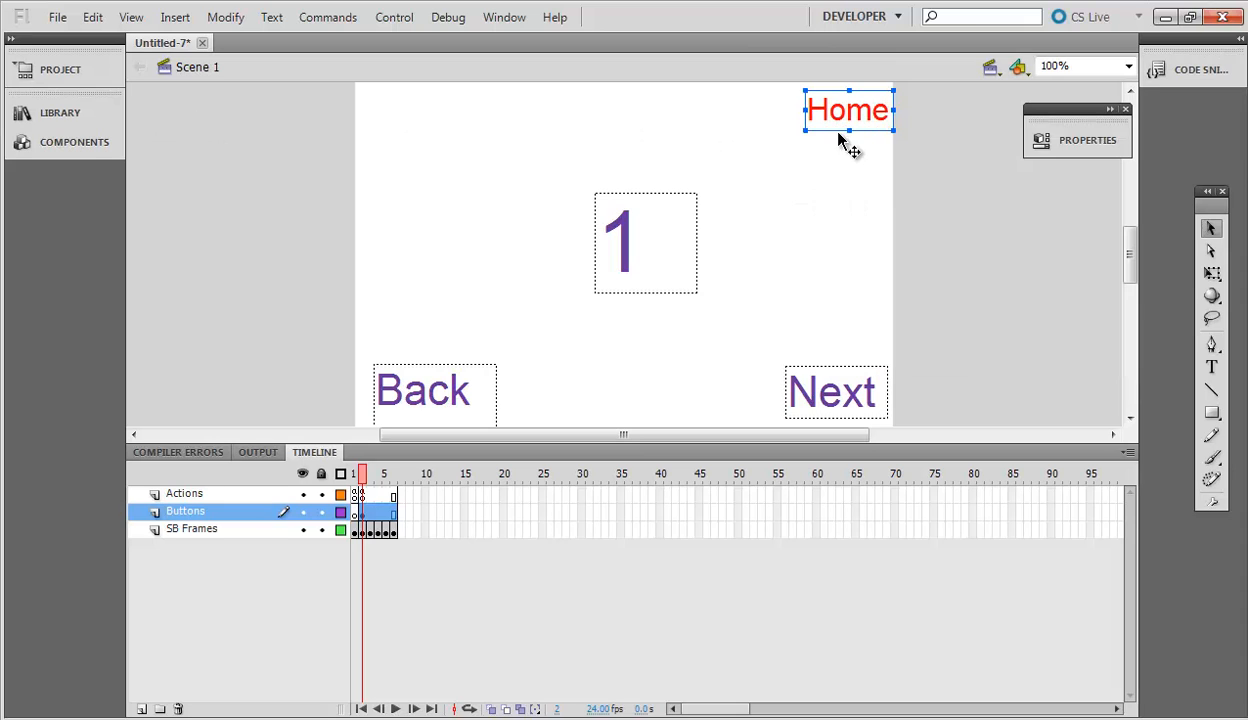
- Give the Home text on frame 2 the instance name homeBtn
left_click(1100, 138)
left_click(891, 158)
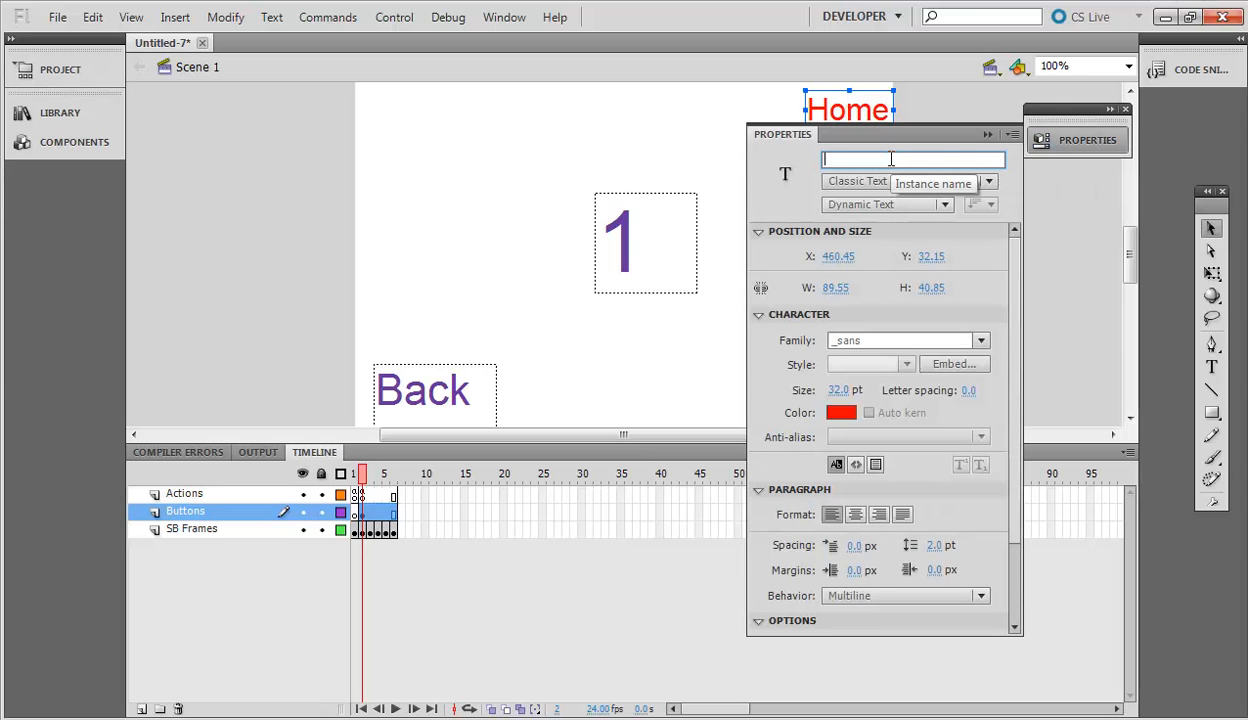
type("homeBtn")
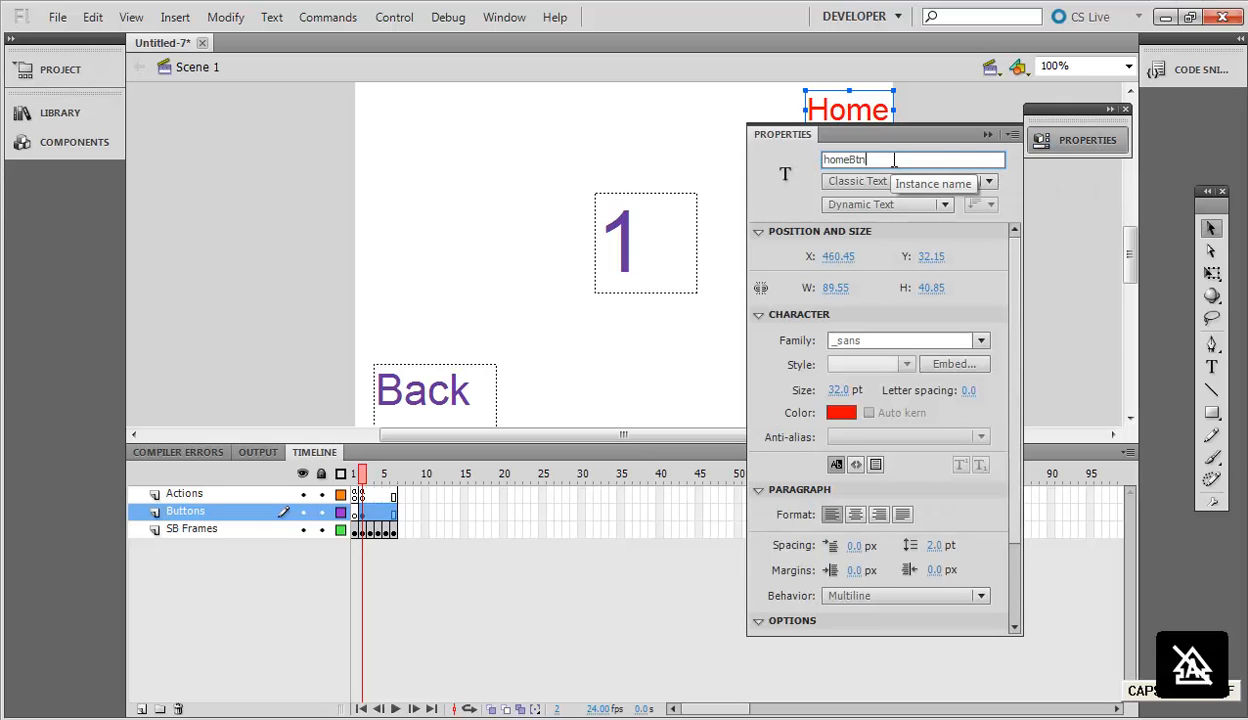
left_click(641, 393)
- Apply the Click to Go to Frame and Stop snippet to the Home text and set its target frame to 1
left_click(840, 122)
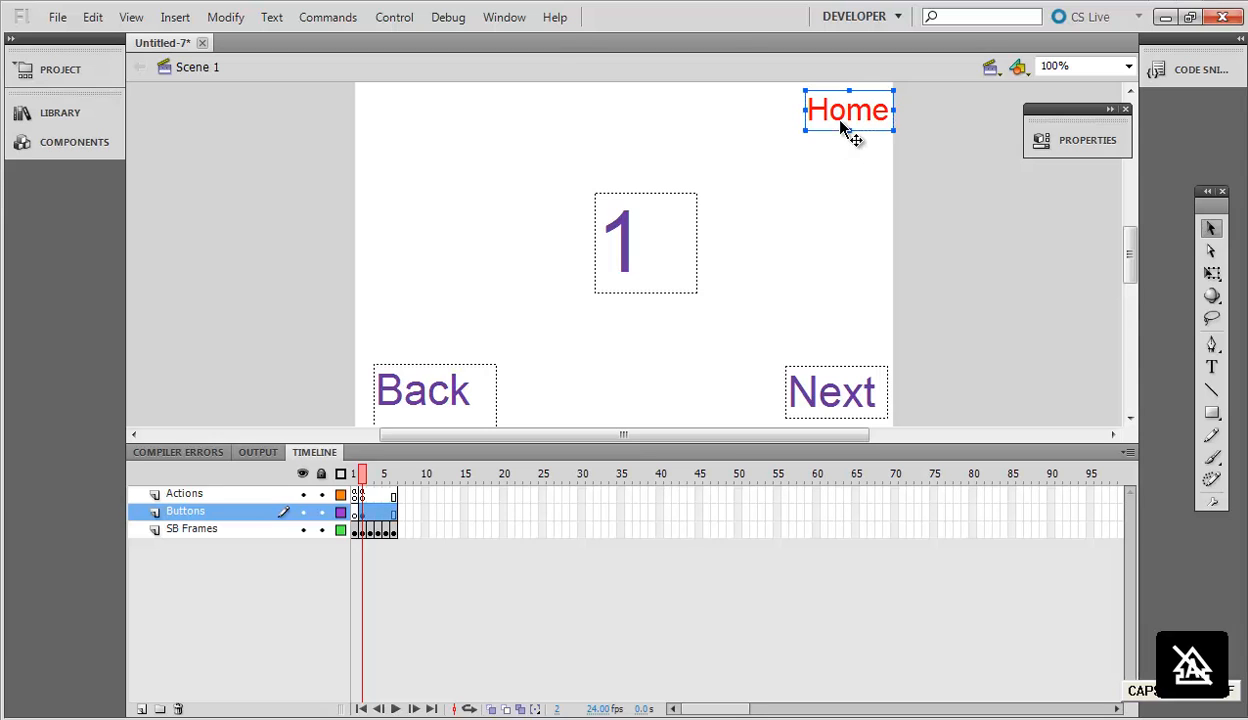
left_click(505, 18)
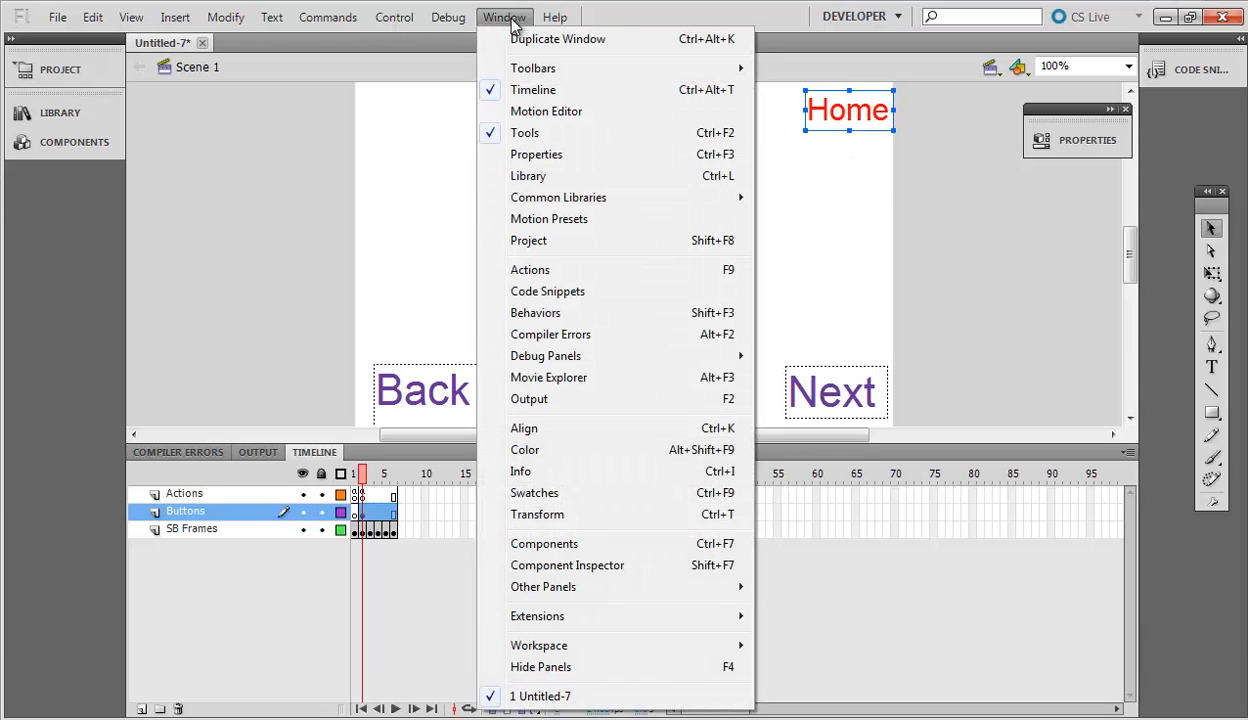
left_click(527, 296)
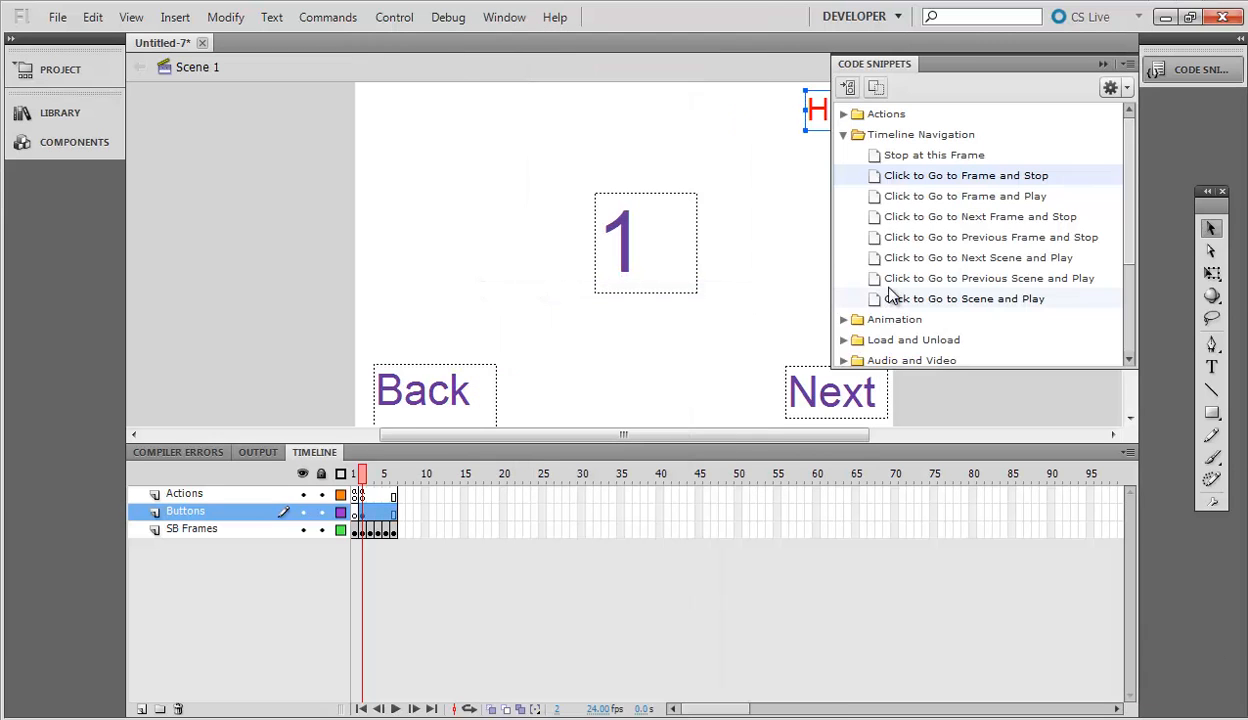
double_click(952, 178)
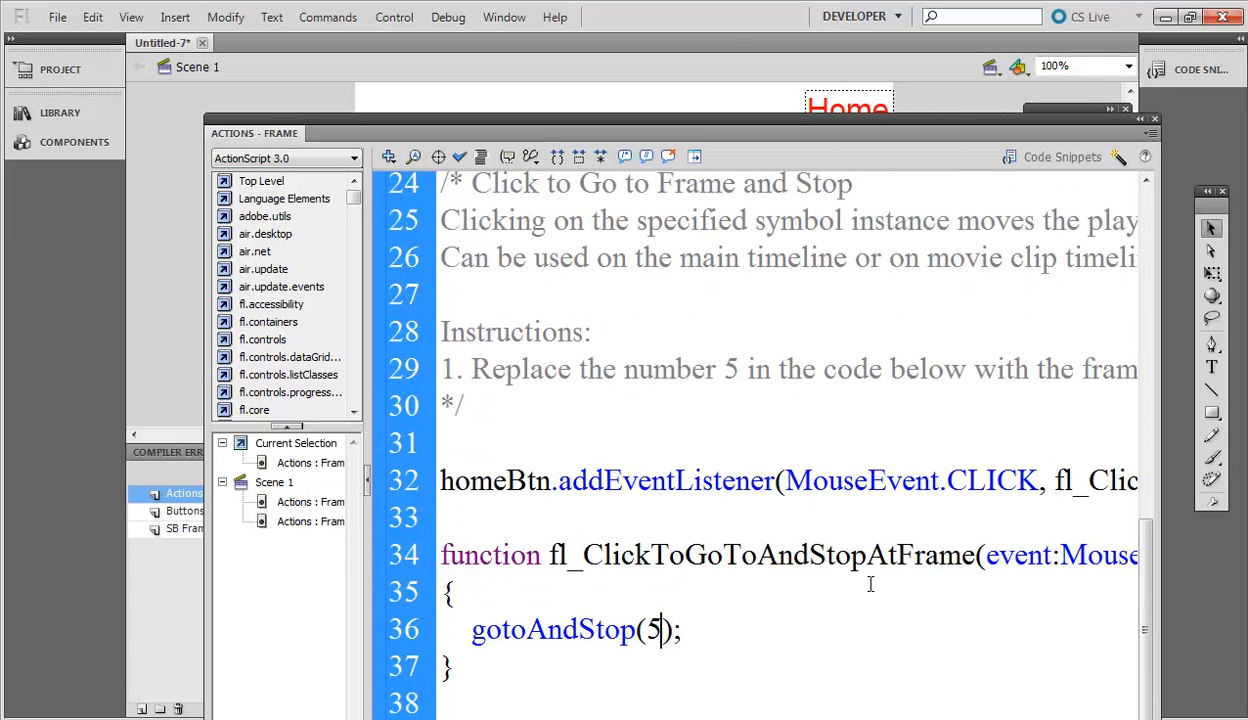
key("BackSpace")
type("1")
- Test the movie and close the preview window
key("ctrl+Return")
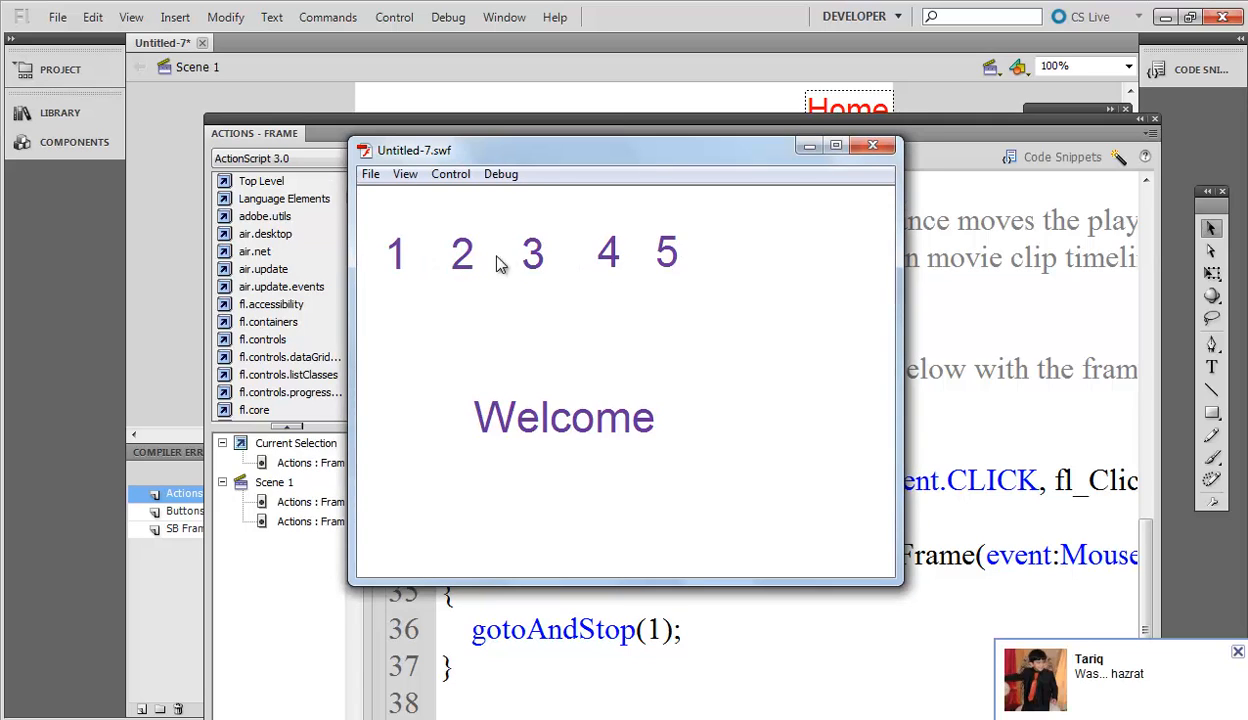
left_click(872, 148)
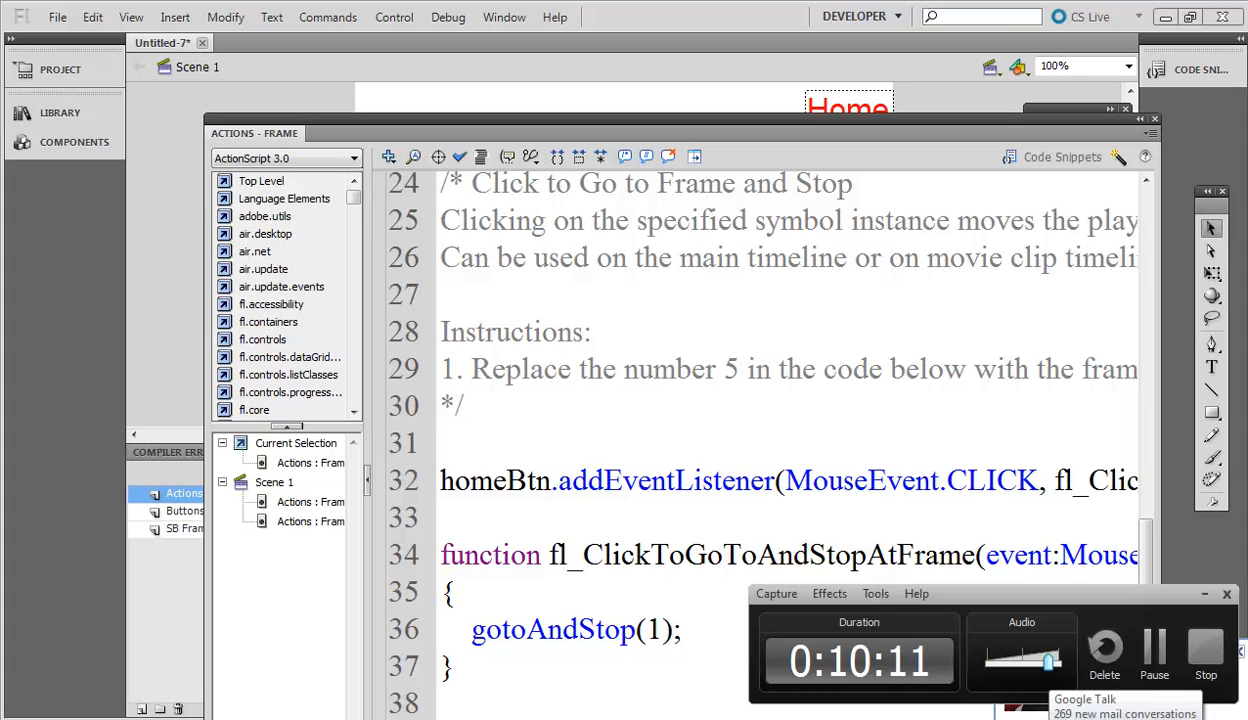
right_click(1060, 718)
left_click(1082, 716)
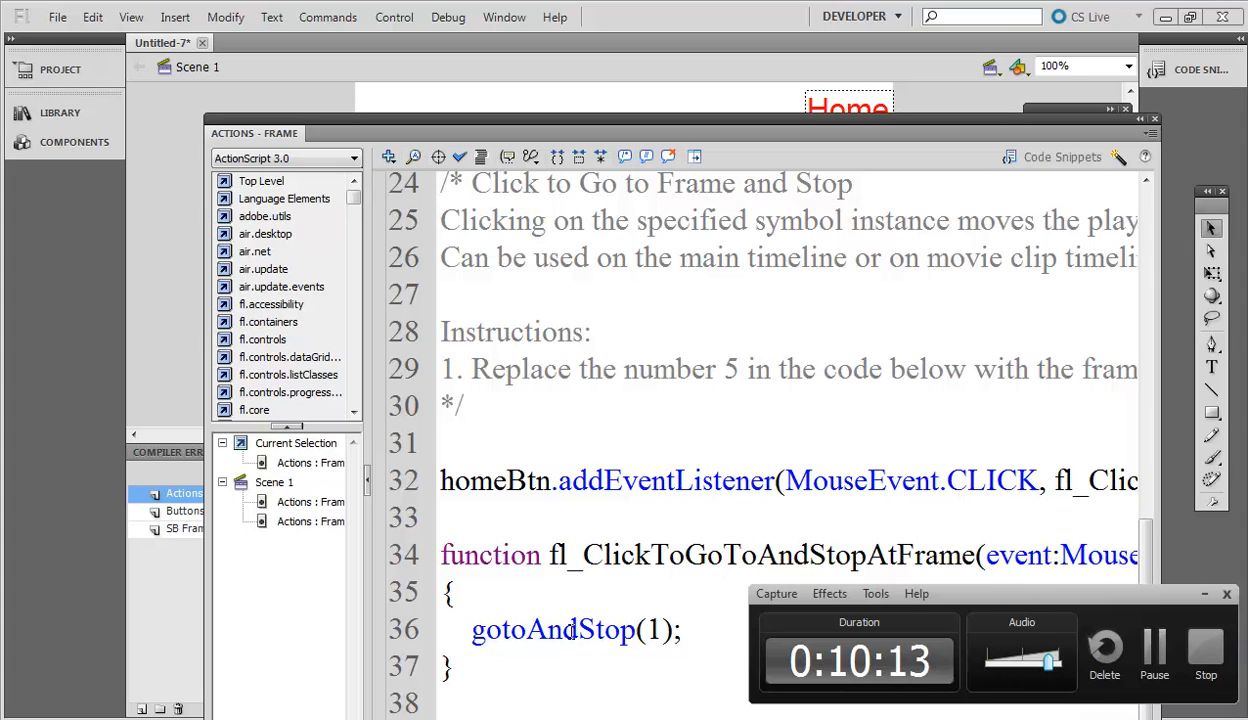
left_click(685, 469)
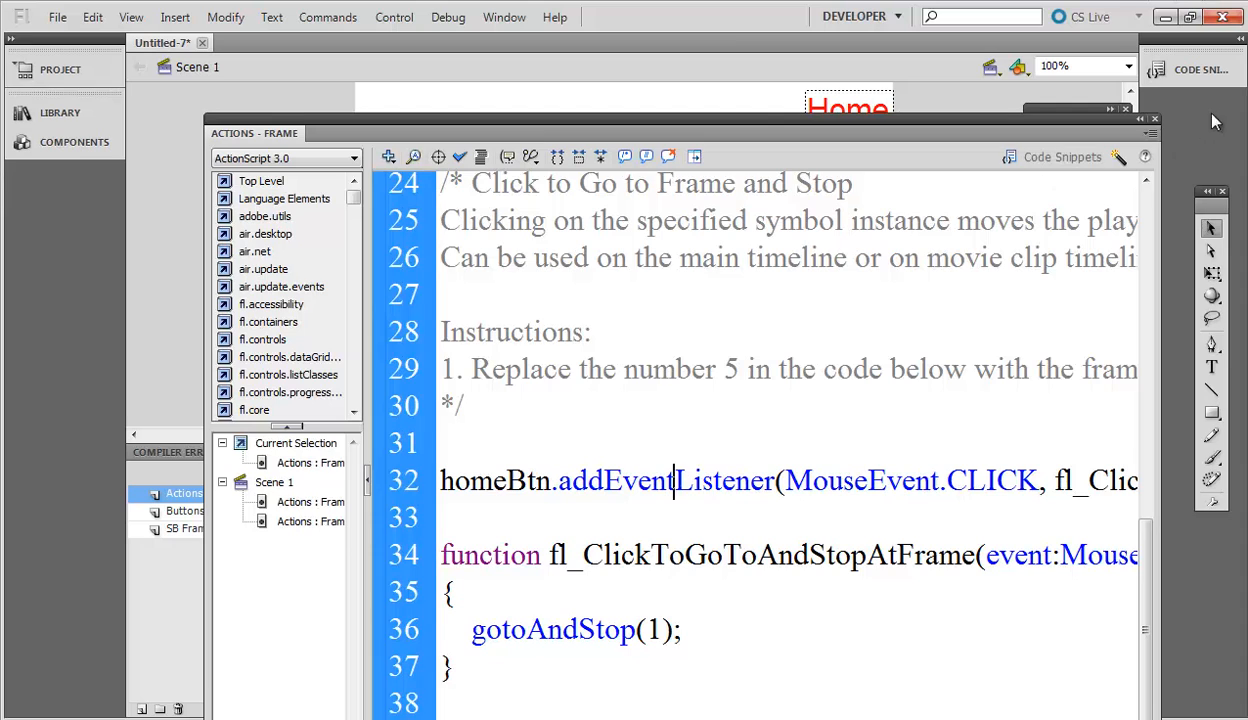
- Close the script editor and give the number 1 text on frame 1 the instance name nav1
left_click(1154, 119)
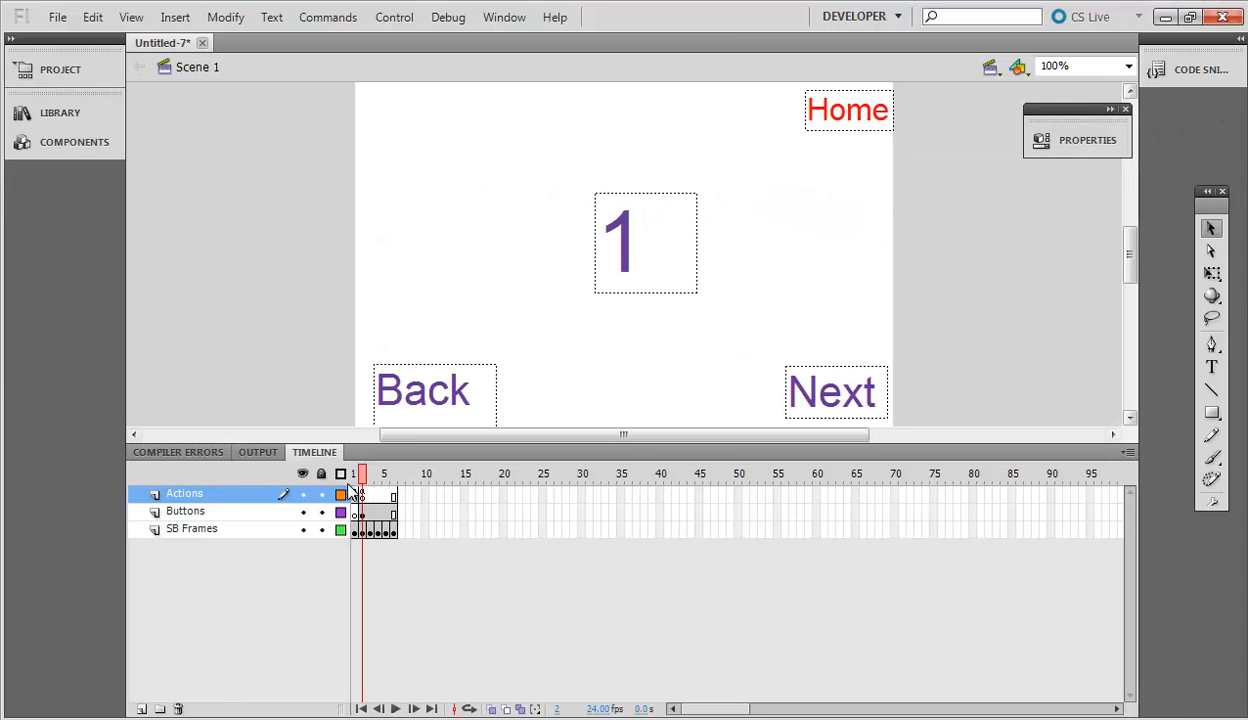
left_click(356, 496)
left_click(410, 130)
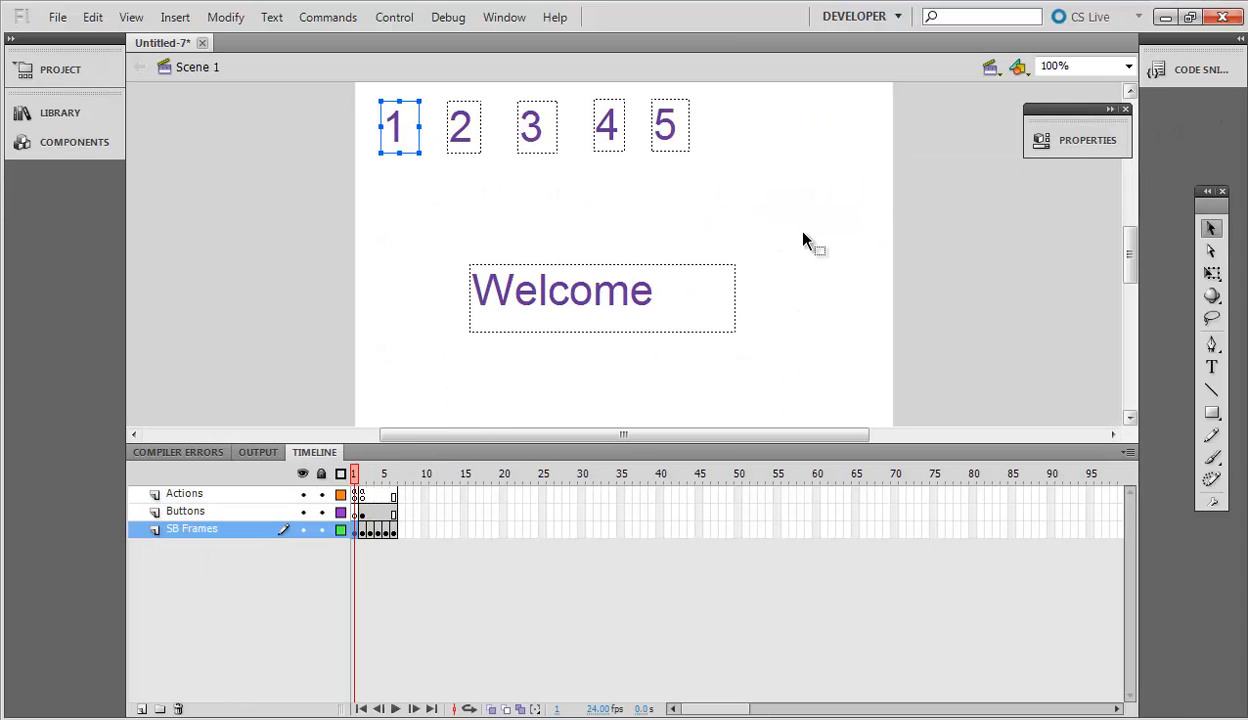
left_click(766, 220)
left_click_drag(783, 228, 376, 86)
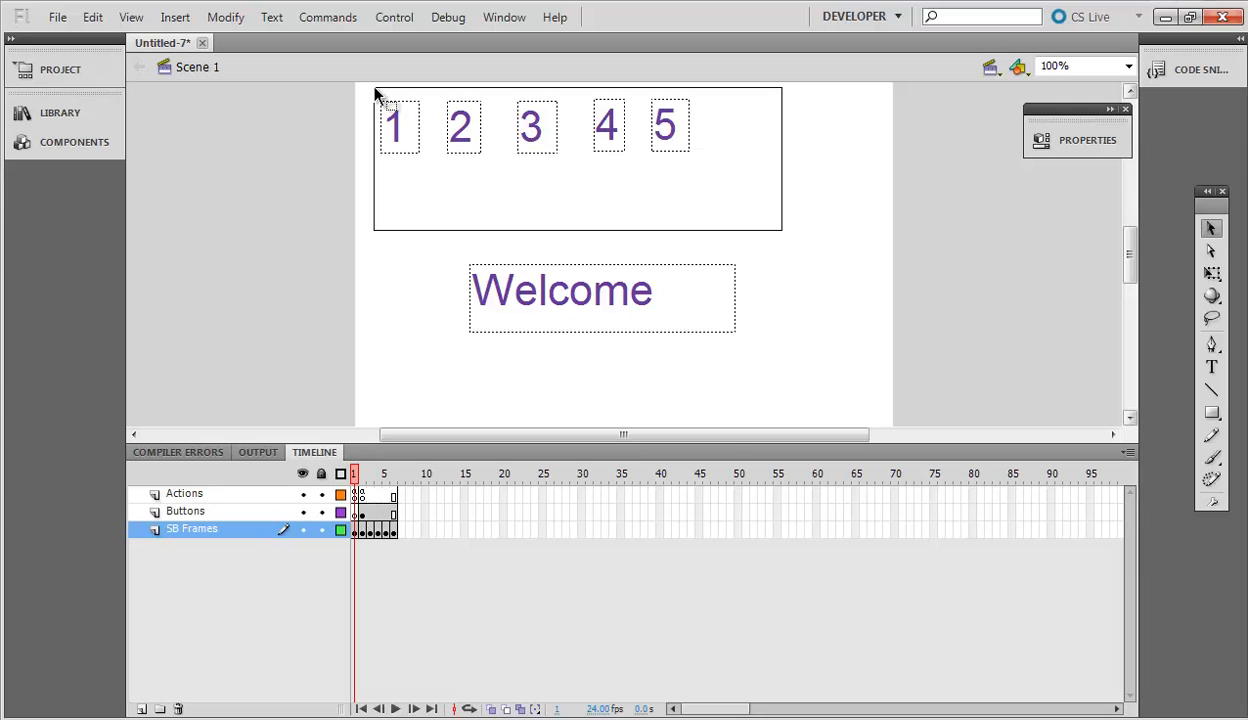
left_click(400, 132)
left_click(1182, 70)
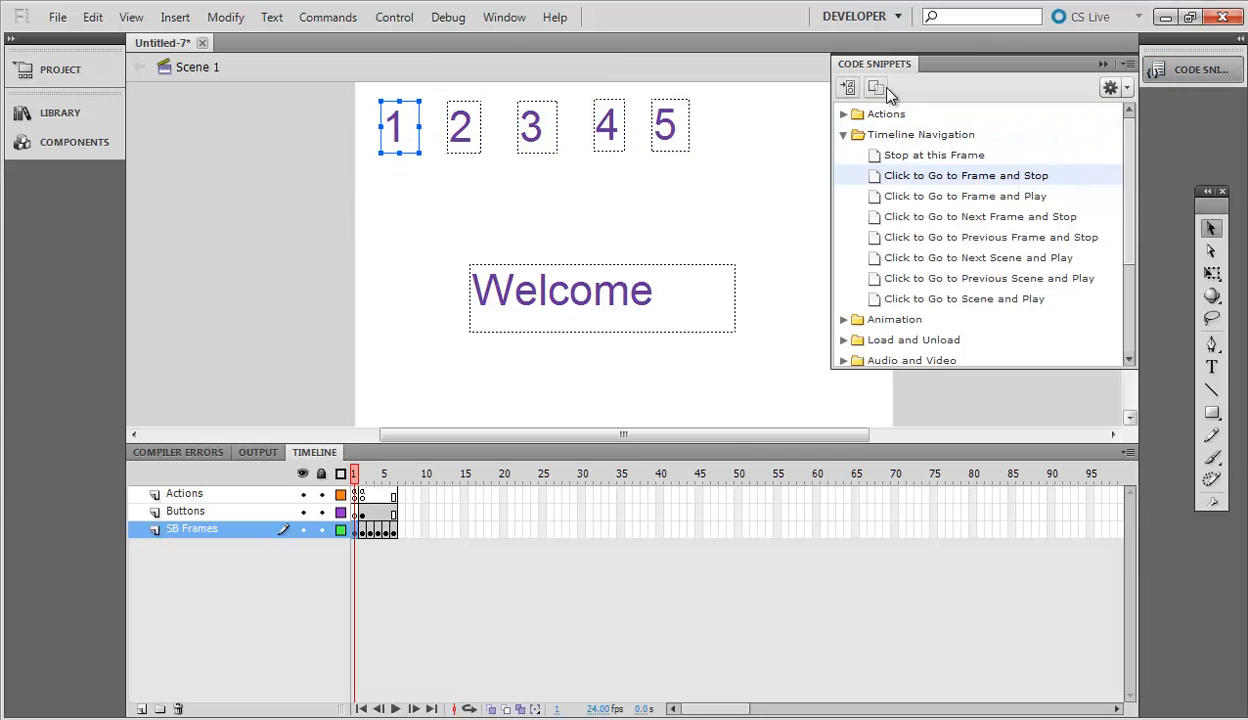
left_click(503, 18)
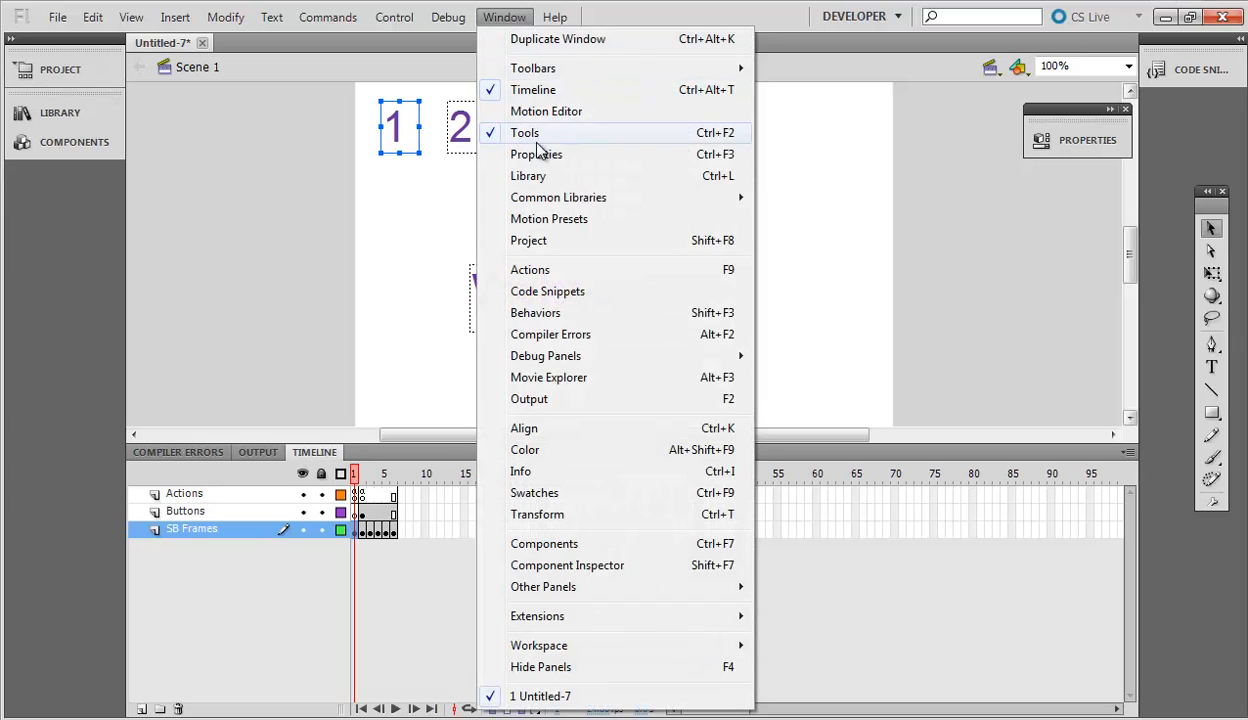
left_click(536, 154)
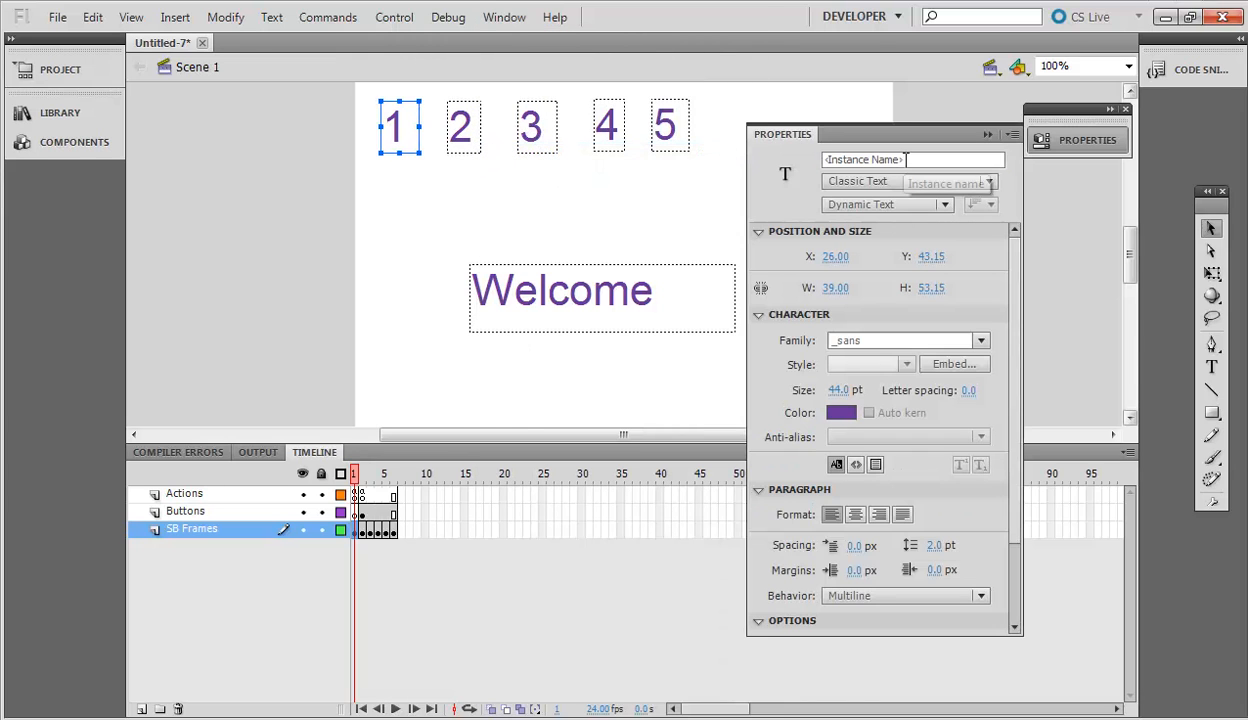
left_click(905, 160)
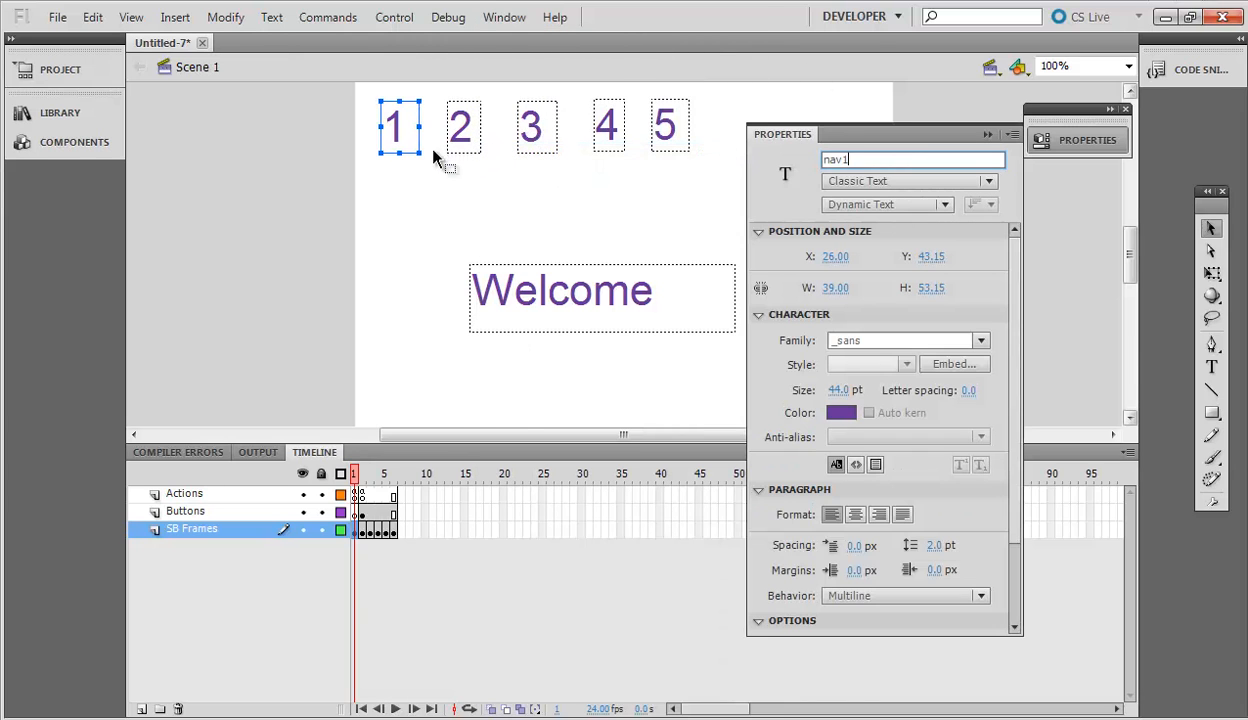
- Give the number 2 and 3 texts on the Welcome frame the instance names nav2 and nav3
left_click(468, 150)
left_click(1109, 140)
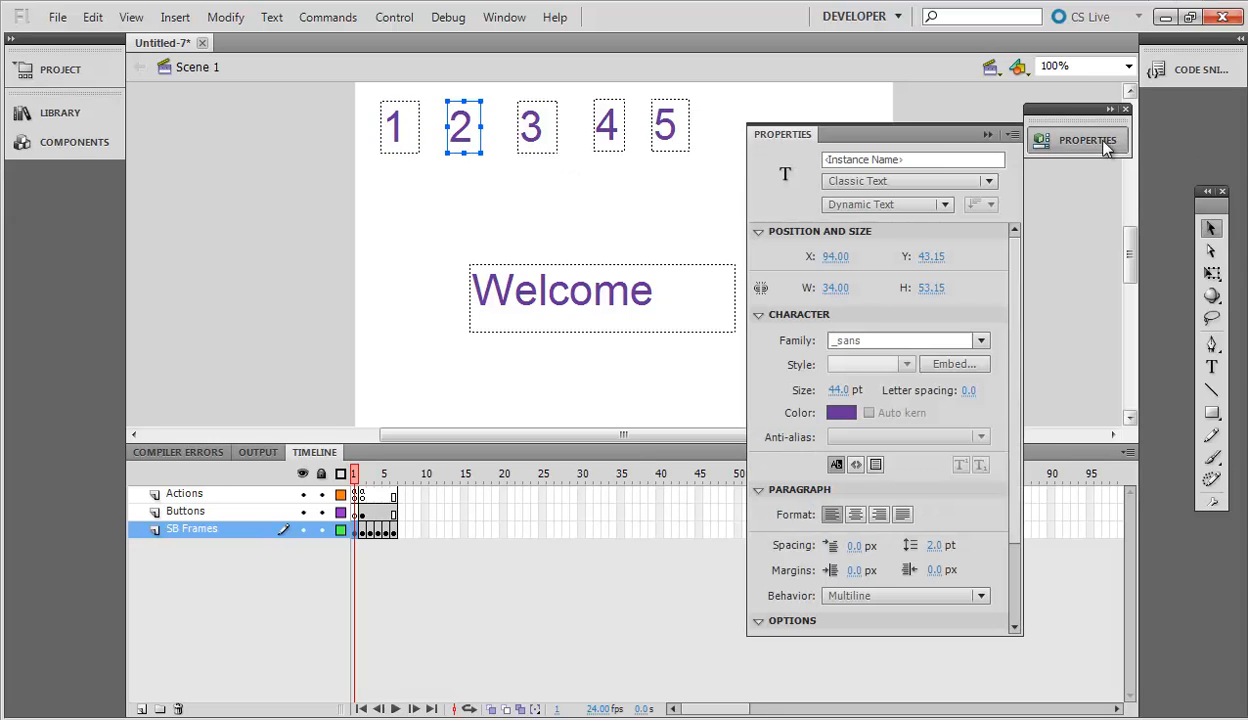
left_click(942, 162)
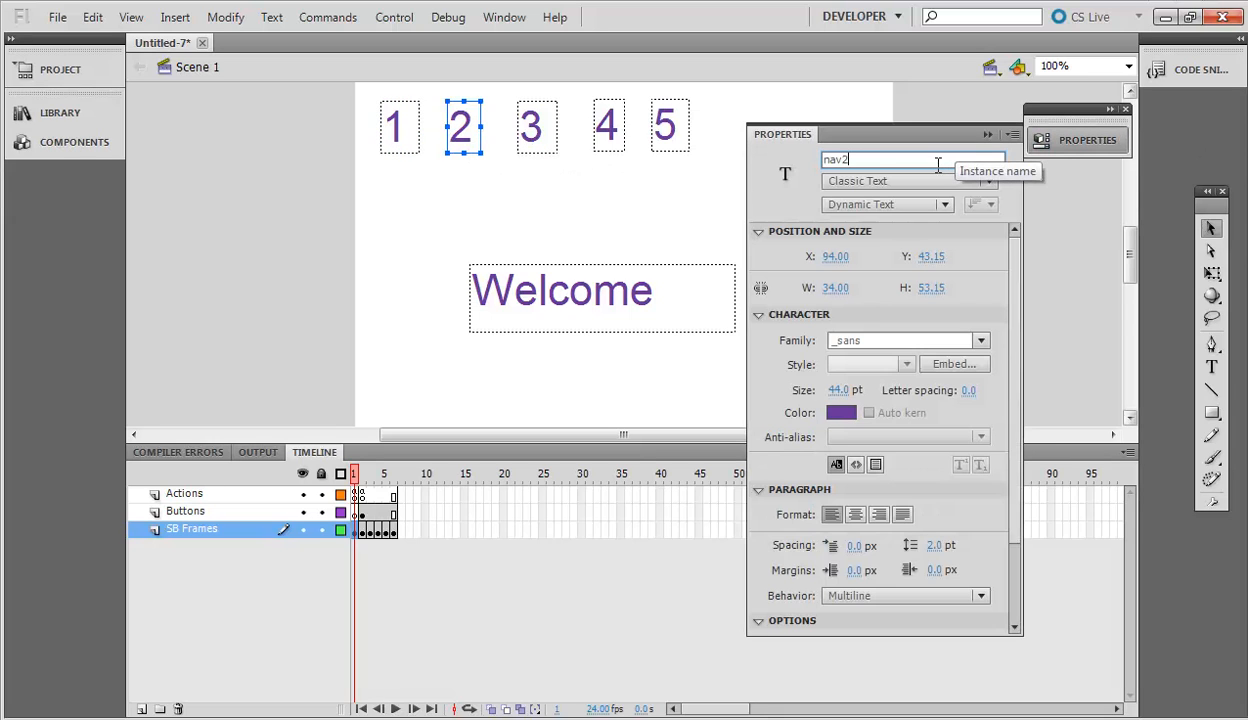
left_click(530, 150)
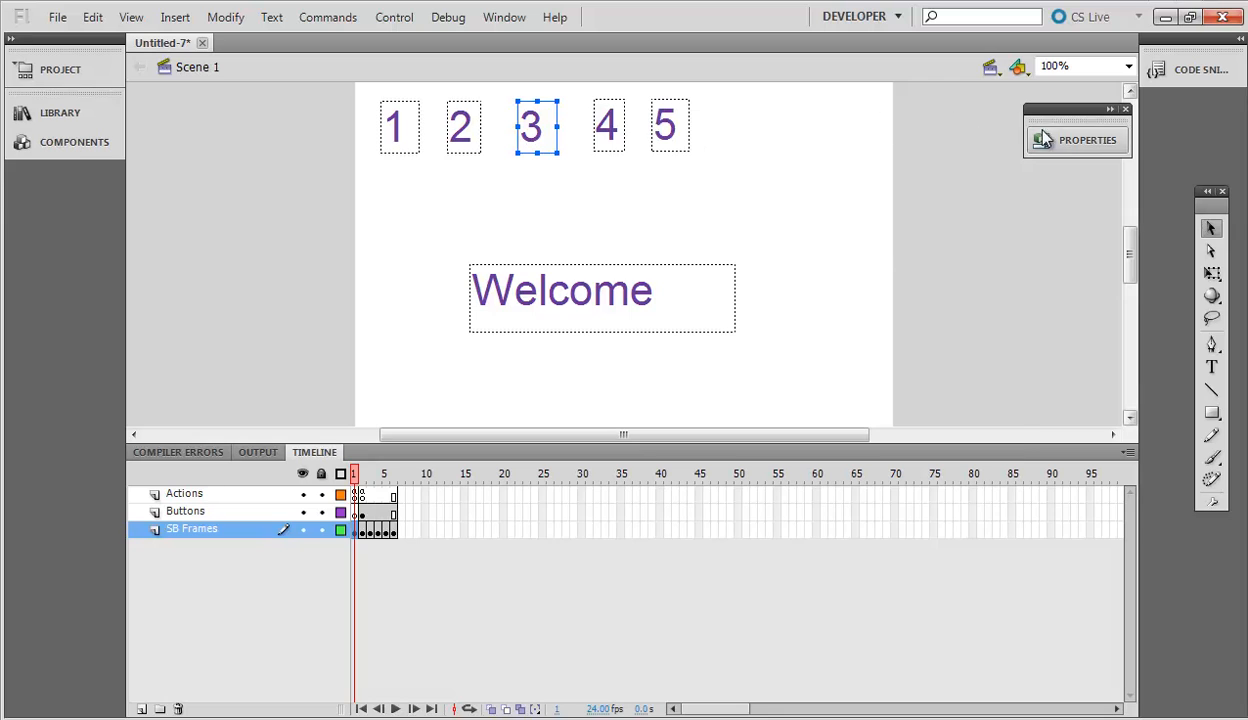
left_click(1071, 155)
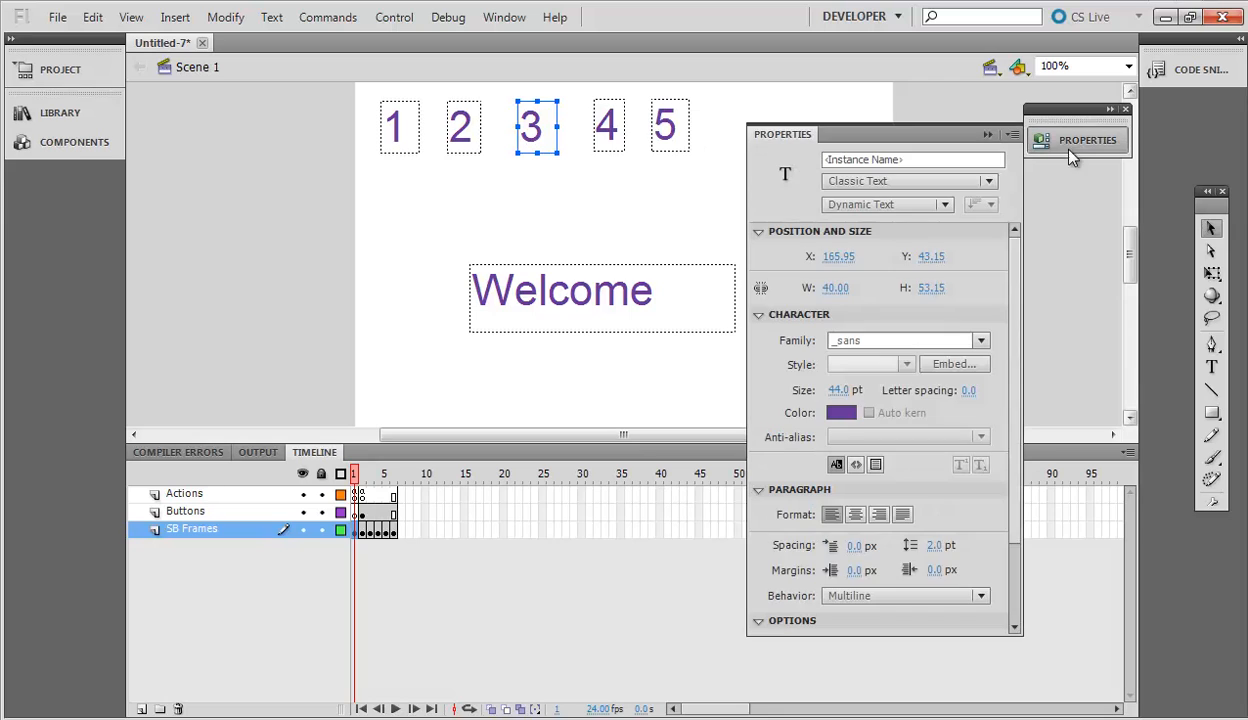
left_click(846, 164)
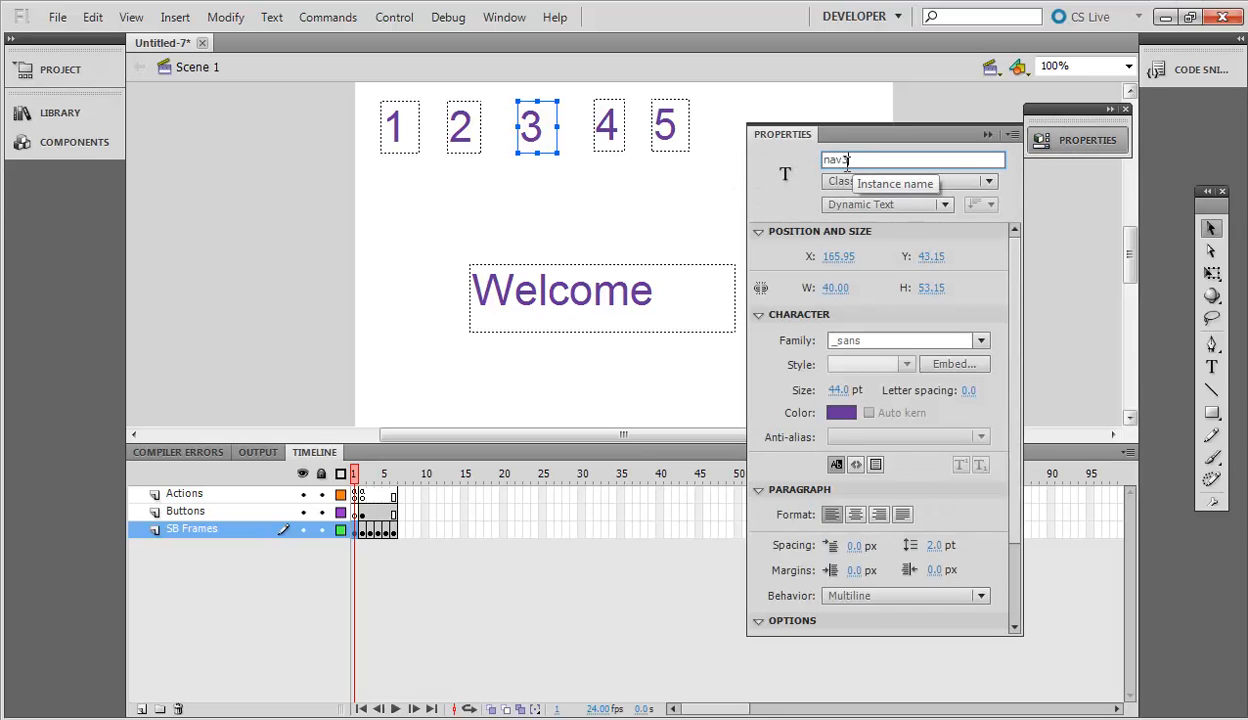
type("nav3")
- Give the number 4 and 5 texts on the Welcome frame the instance names nav4 and nav5
left_click(600, 127)
left_click(1080, 140)
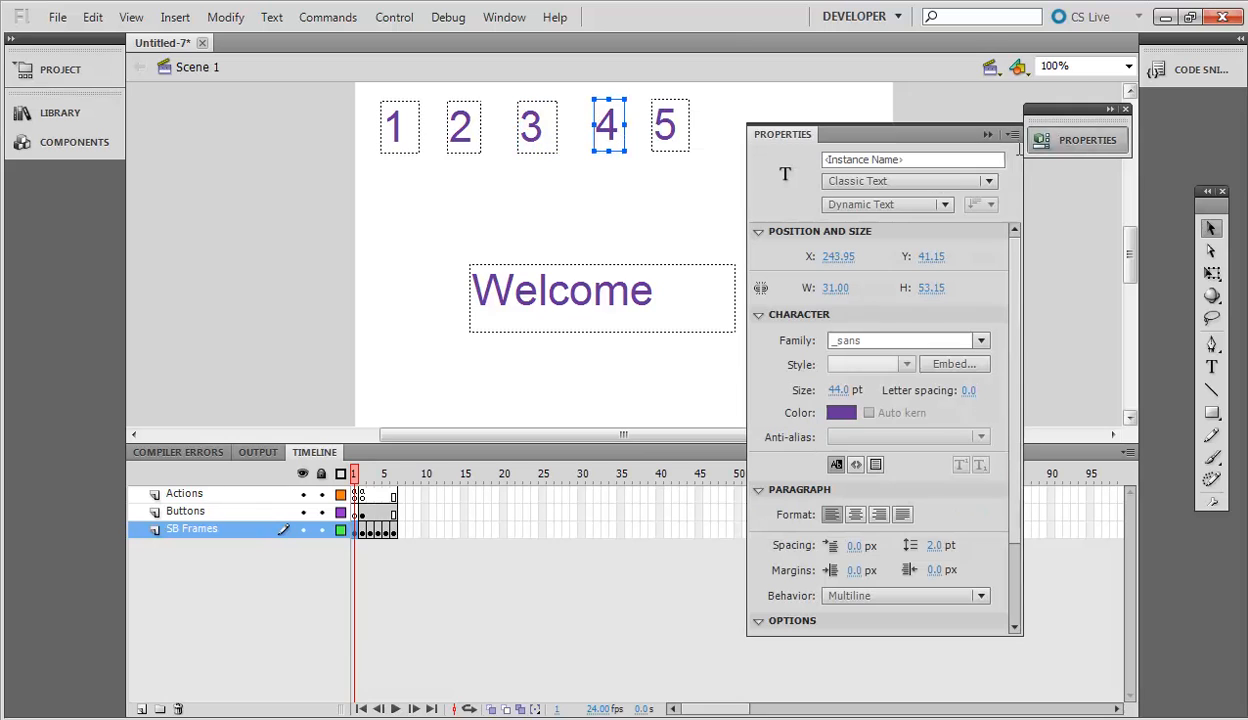
left_click(866, 160)
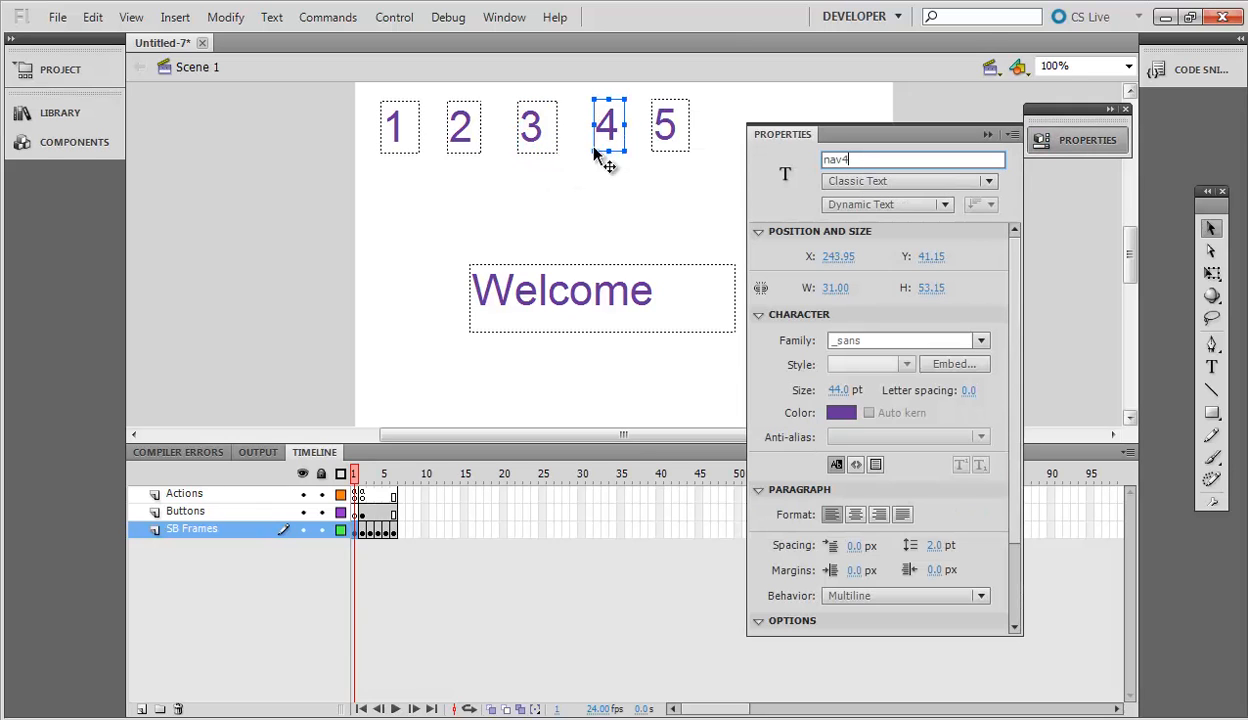
left_click(666, 125)
left_click(1080, 140)
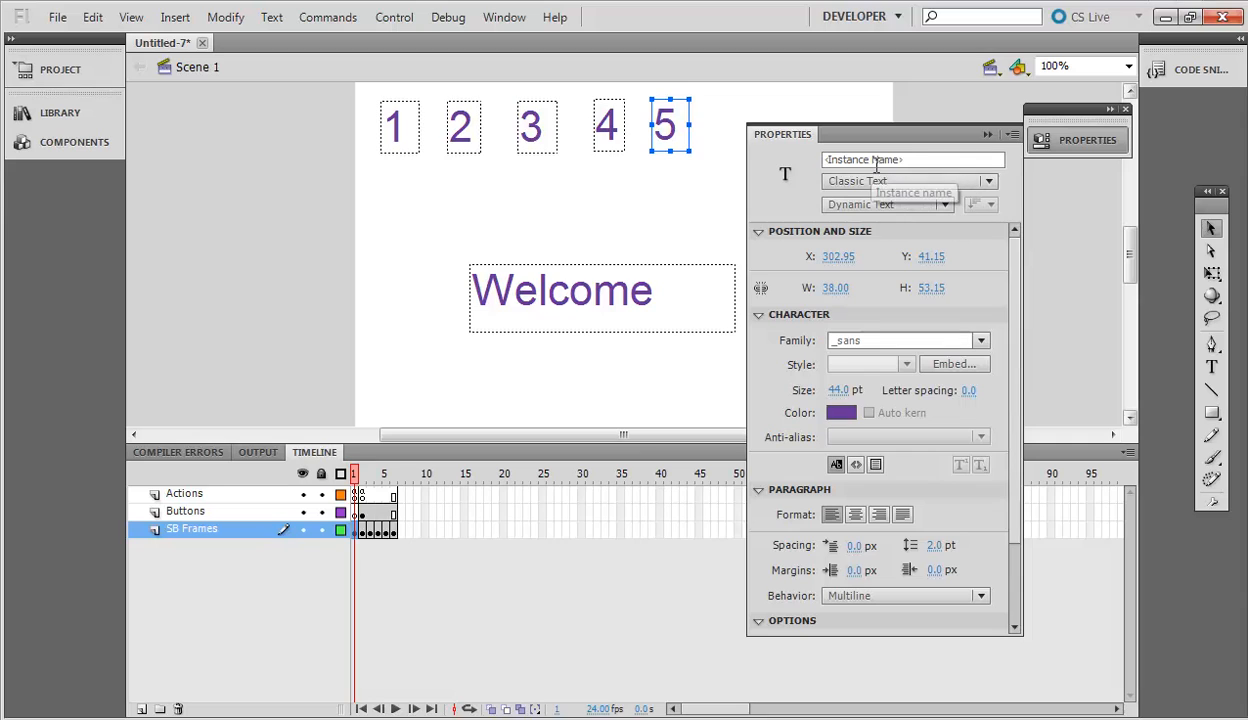
left_click(888, 157)
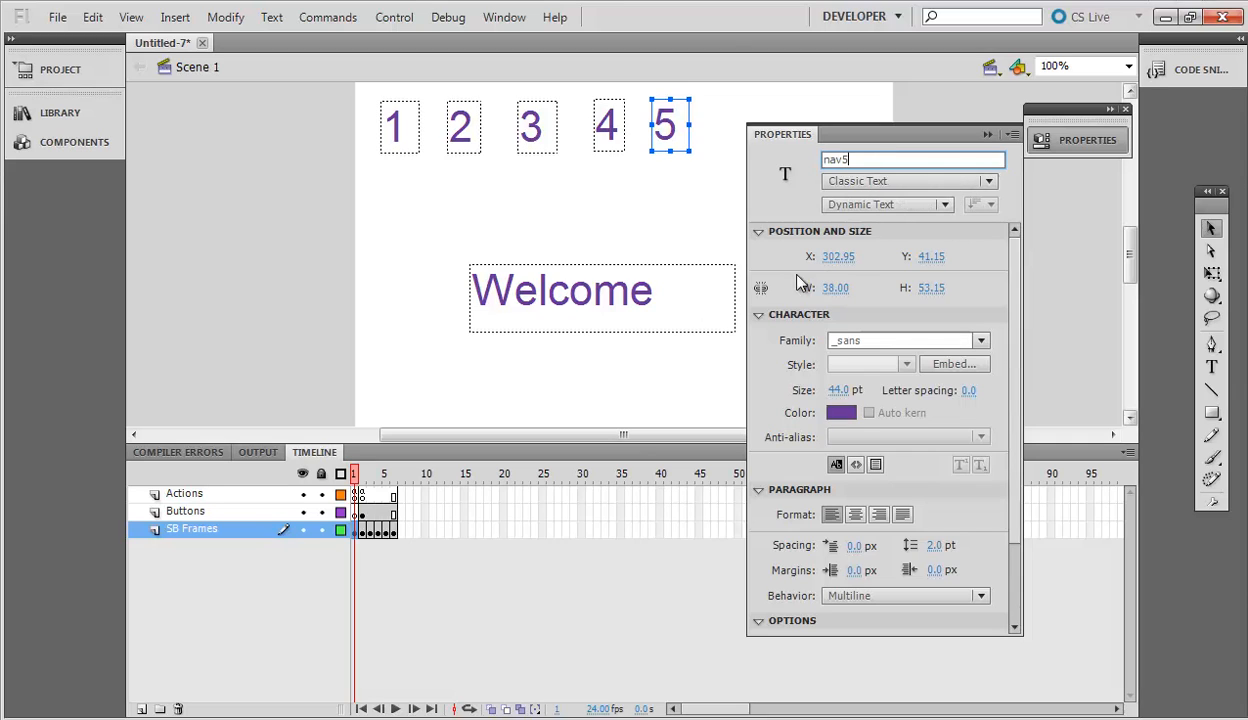
left_click(650, 243)
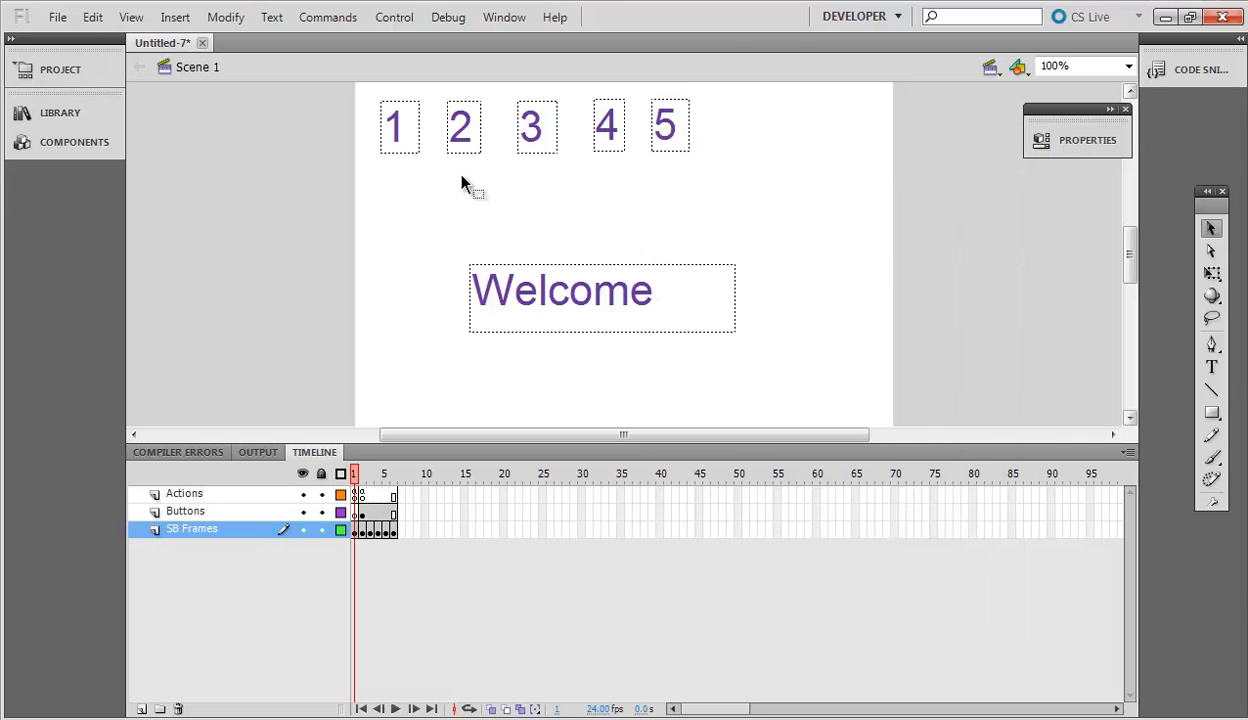
- Examine the five number texts on the Welcome frame and compare 1 and 2 with the content of frames 2 and 3
left_click_drag(785, 209, 332, 78)
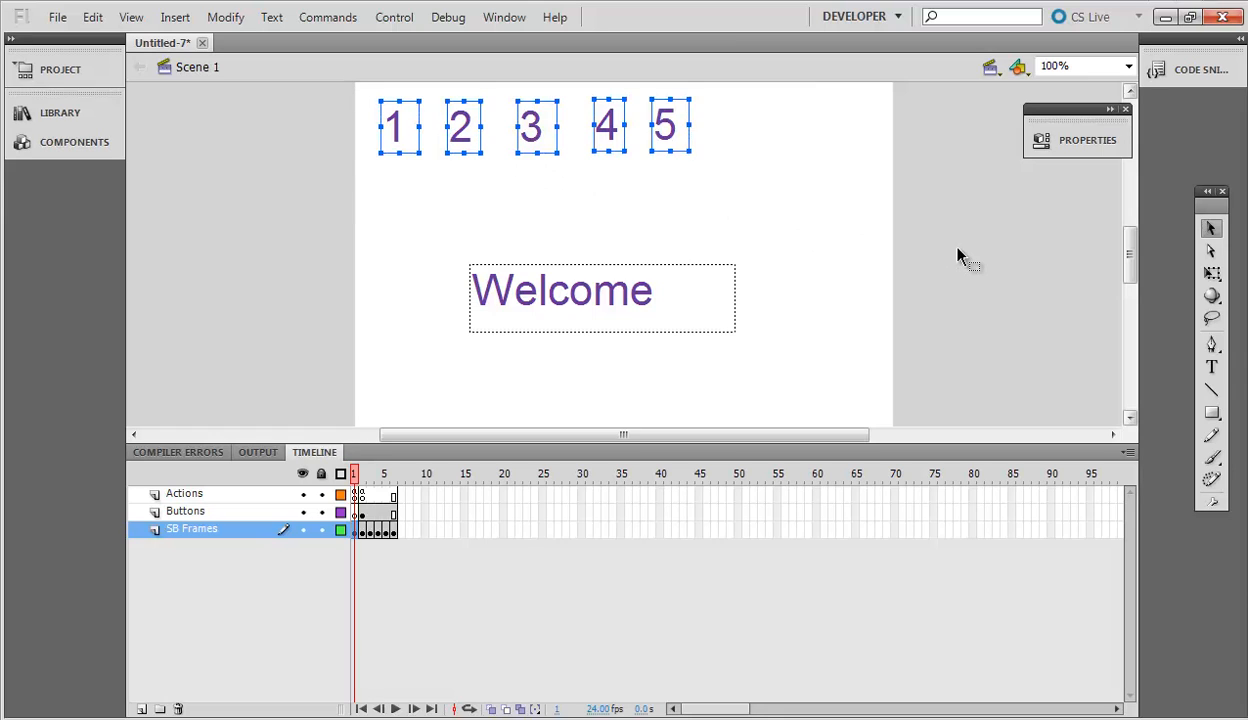
left_click(957, 248)
left_click(414, 120)
left_click(524, 131)
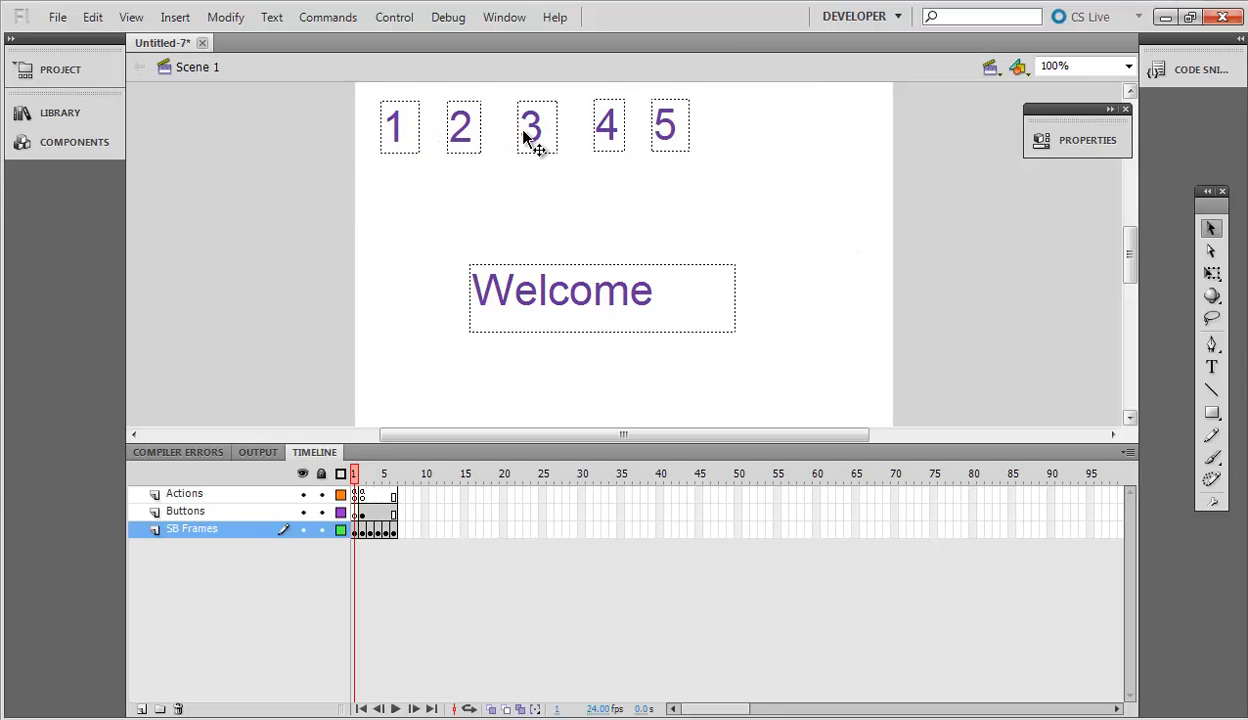
left_click(605, 133)
left_click(674, 126)
left_click(404, 140)
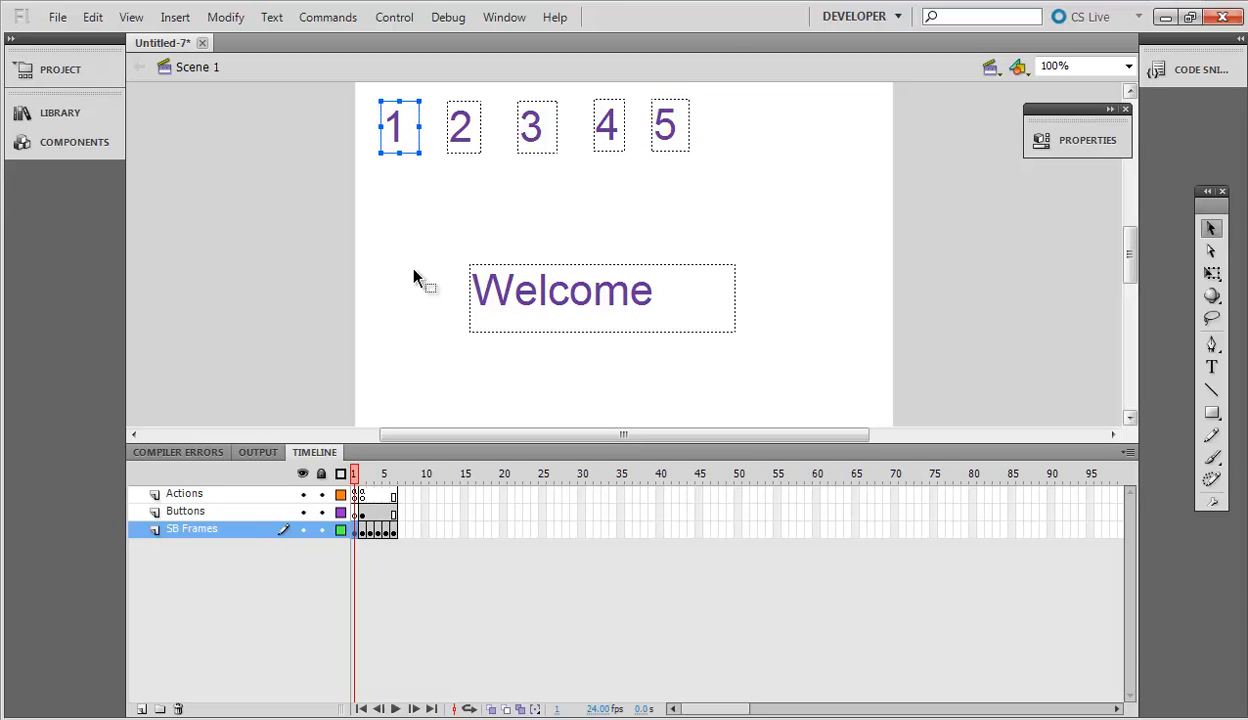
left_click(366, 532)
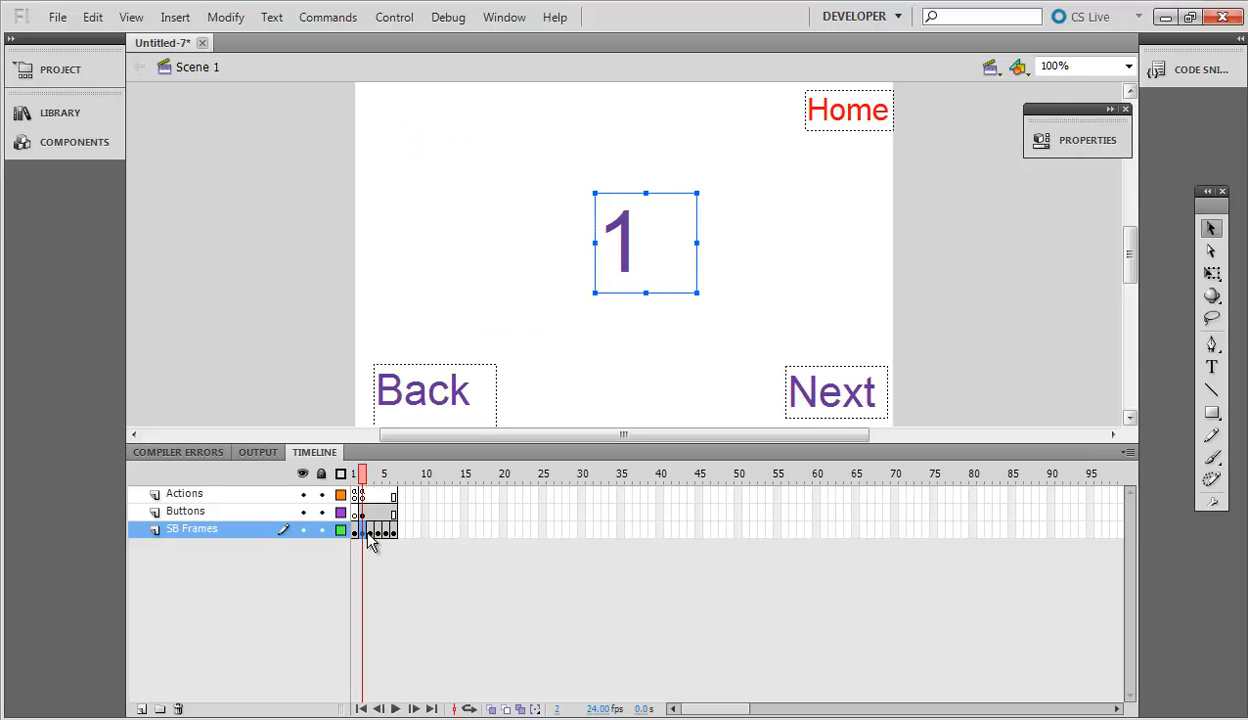
left_click(357, 495)
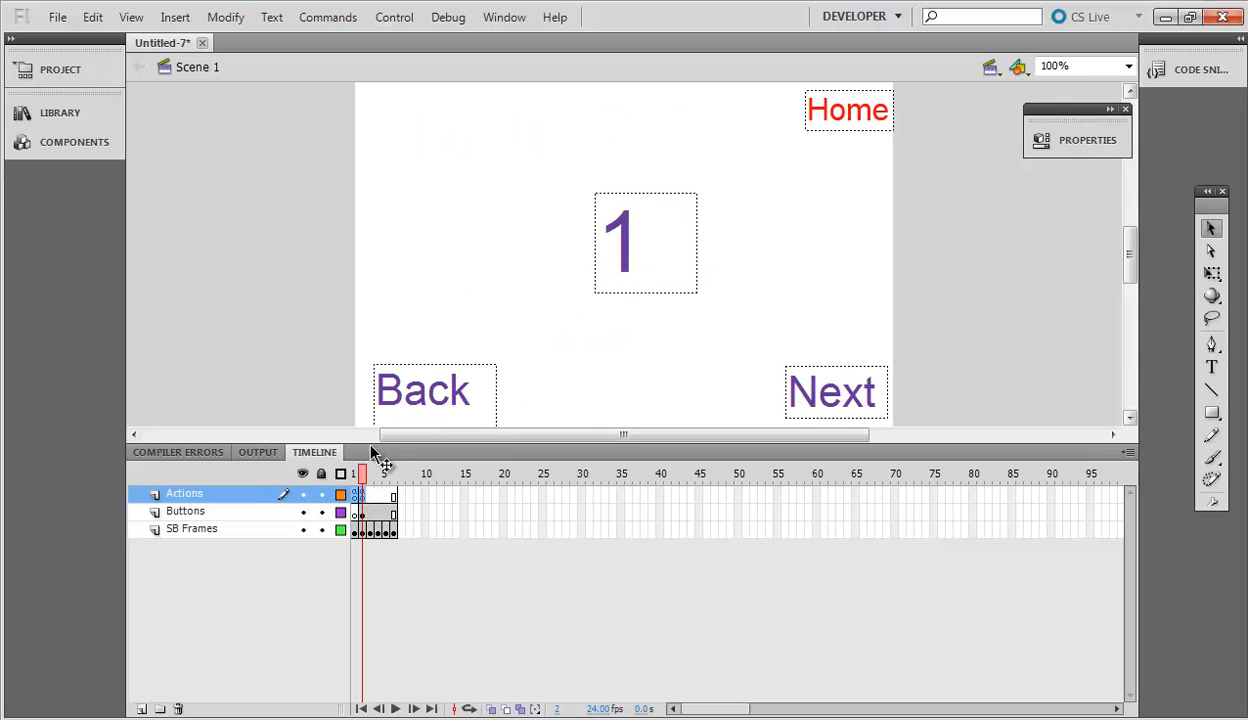
left_click(353, 477)
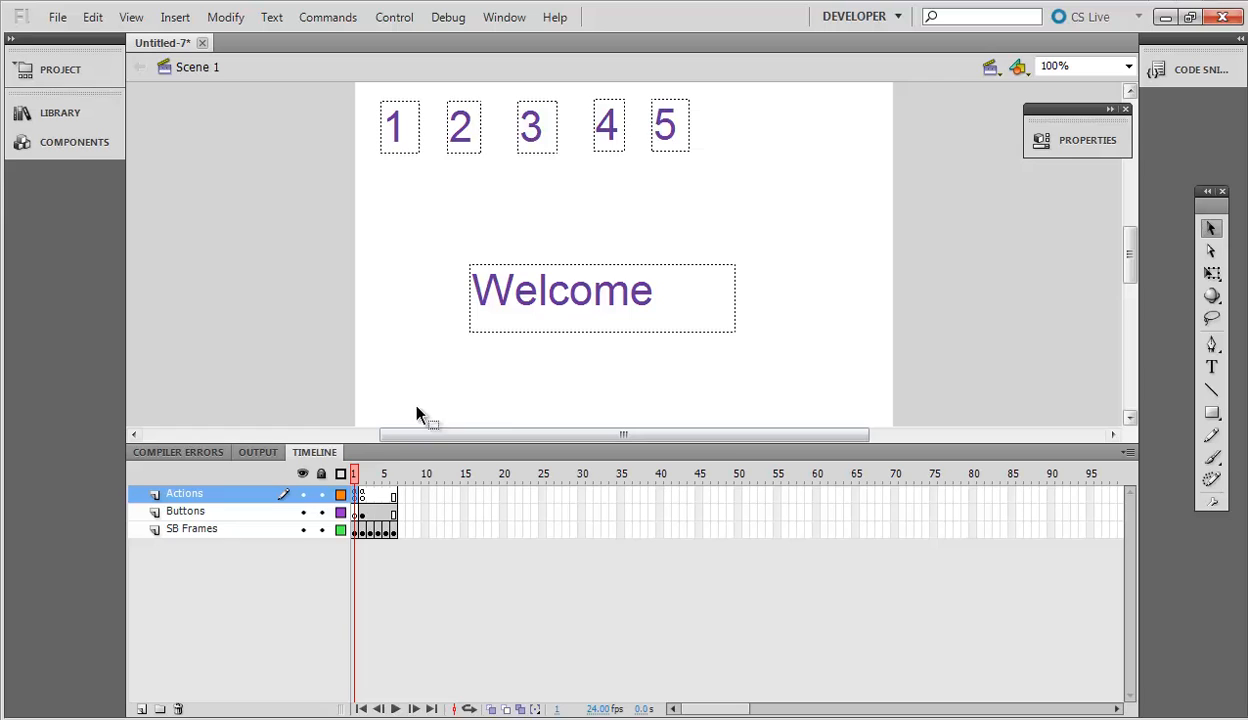
left_click(463, 125)
left_click(370, 532)
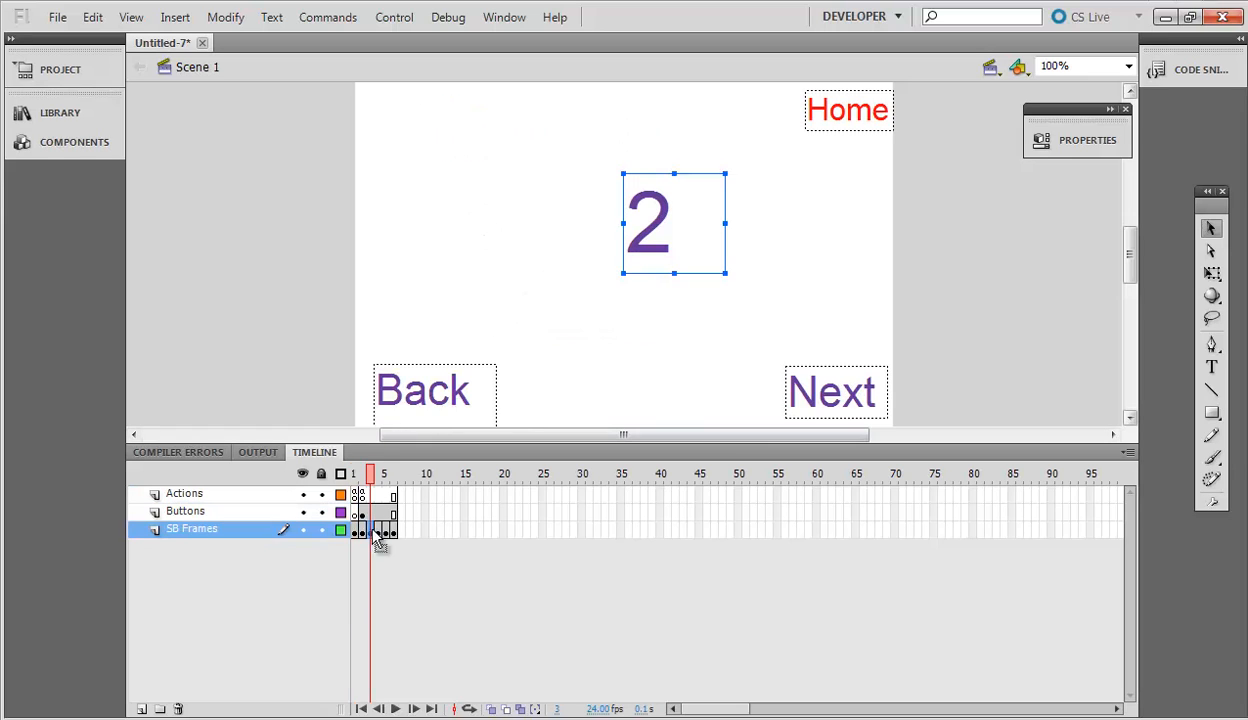
left_click(357, 472)
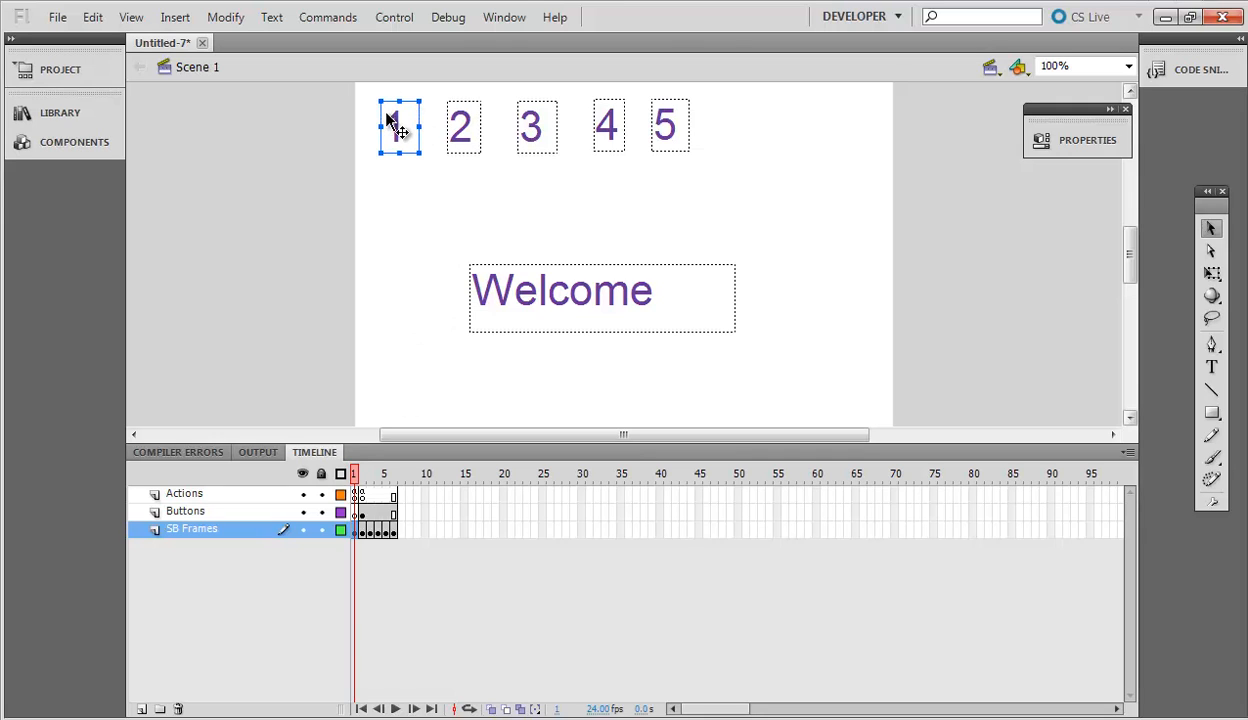
left_click(504, 17)
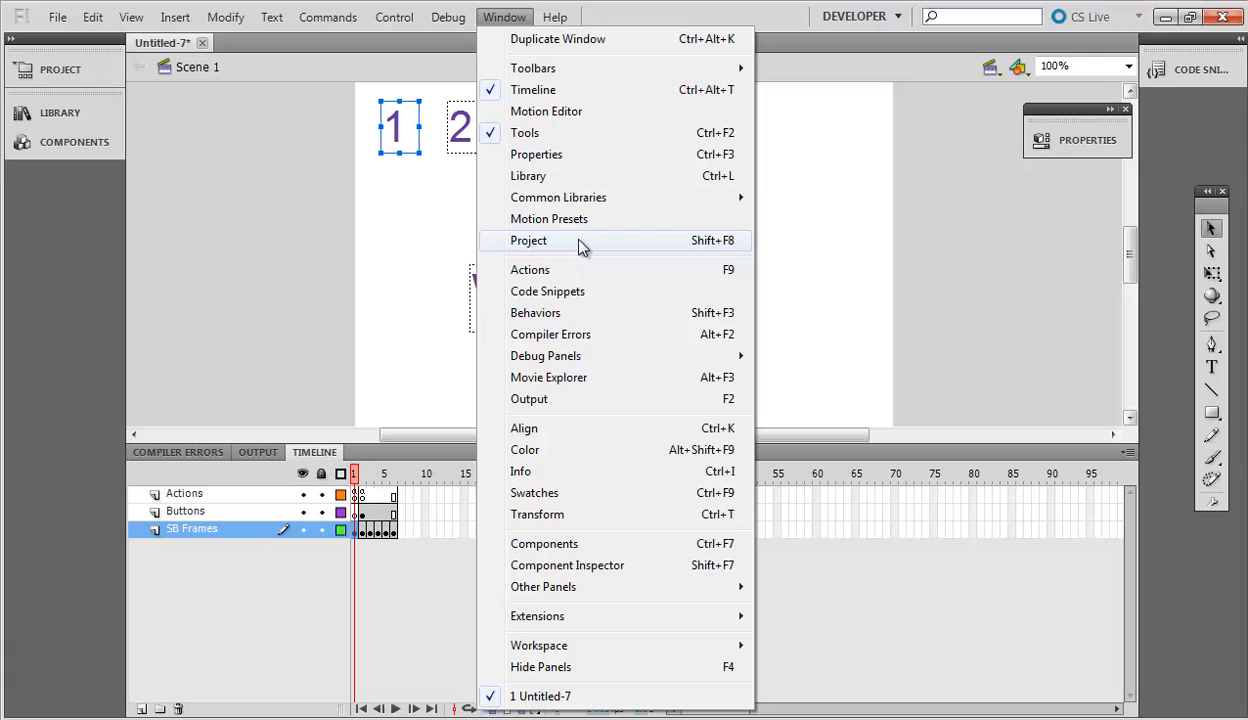
left_click(665, 291)
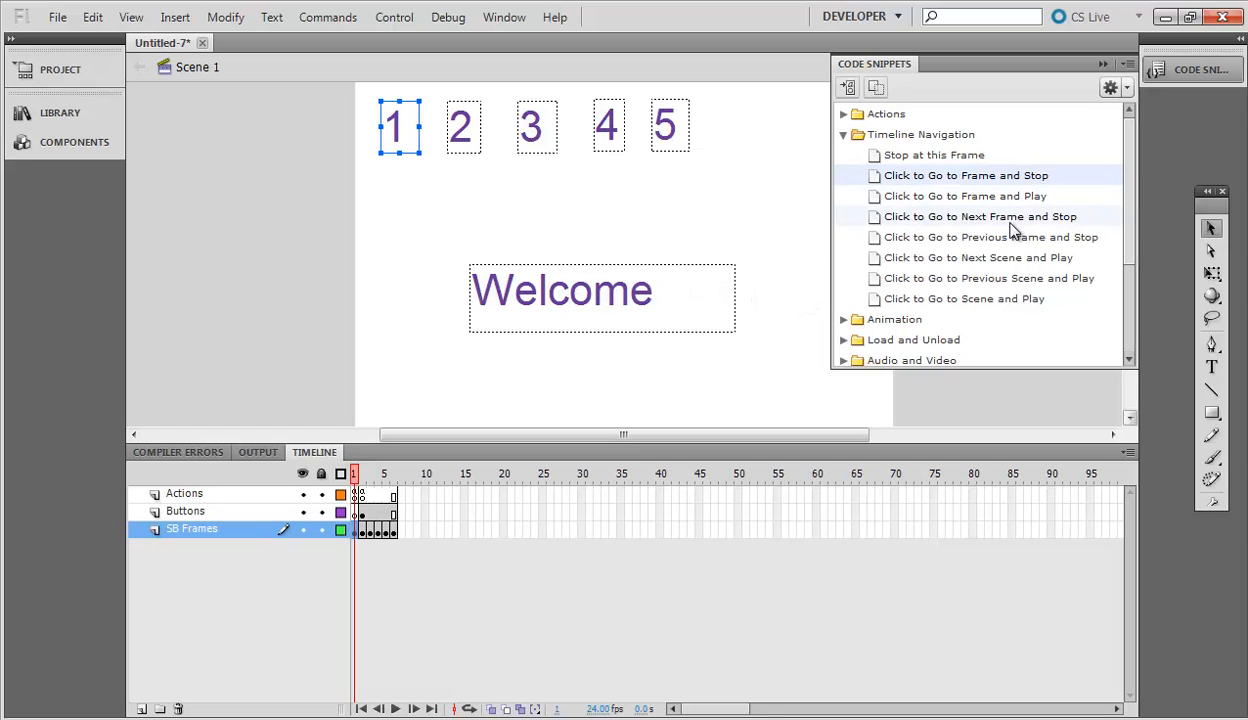
left_click(986, 180)
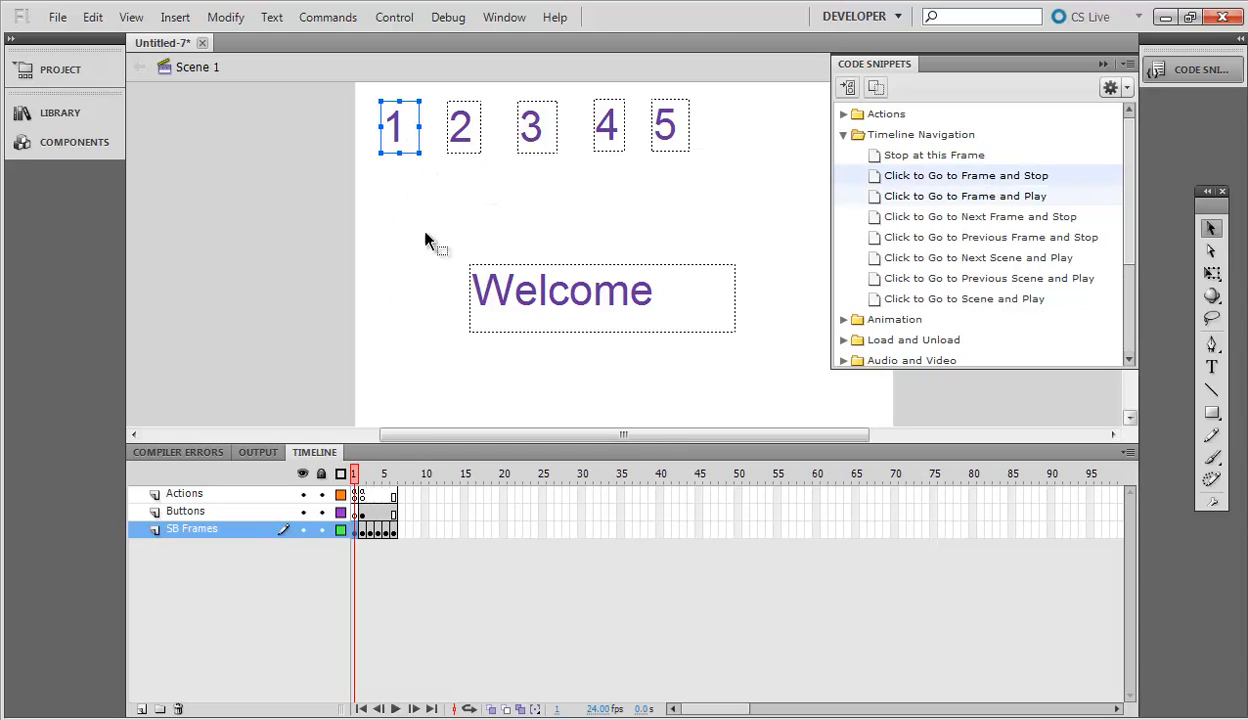
left_click(371, 531)
left_click(621, 209)
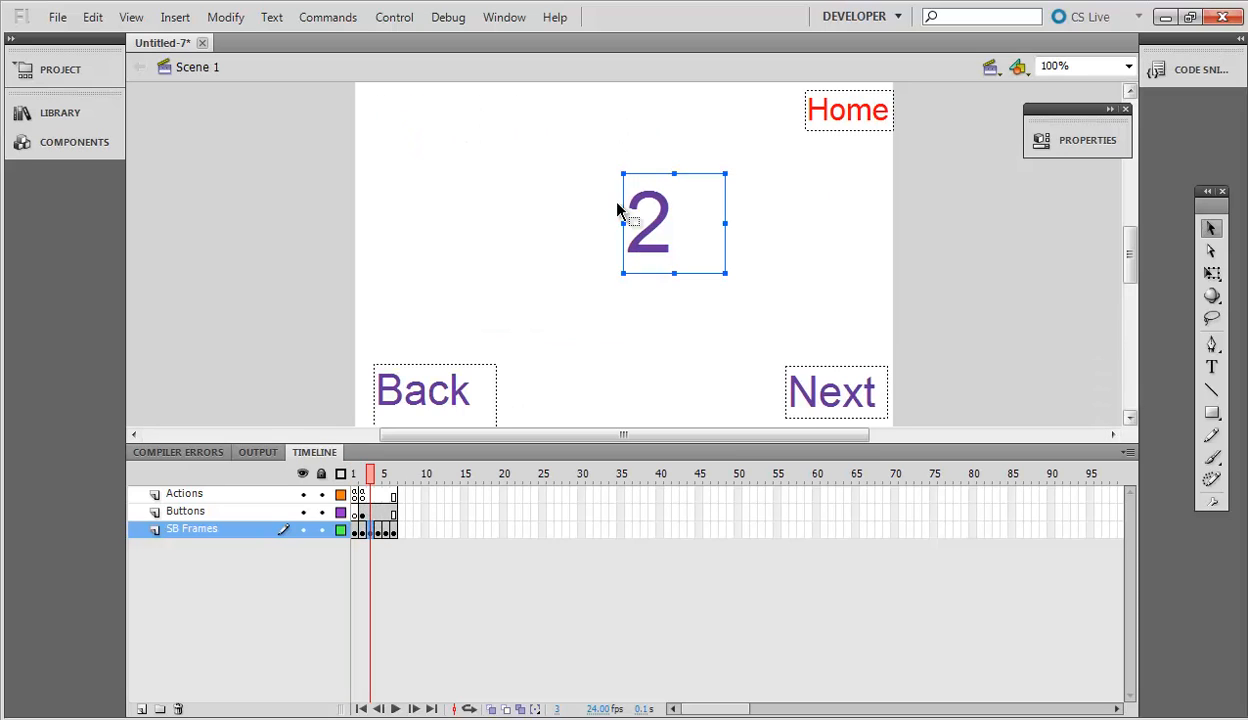
left_click(355, 494)
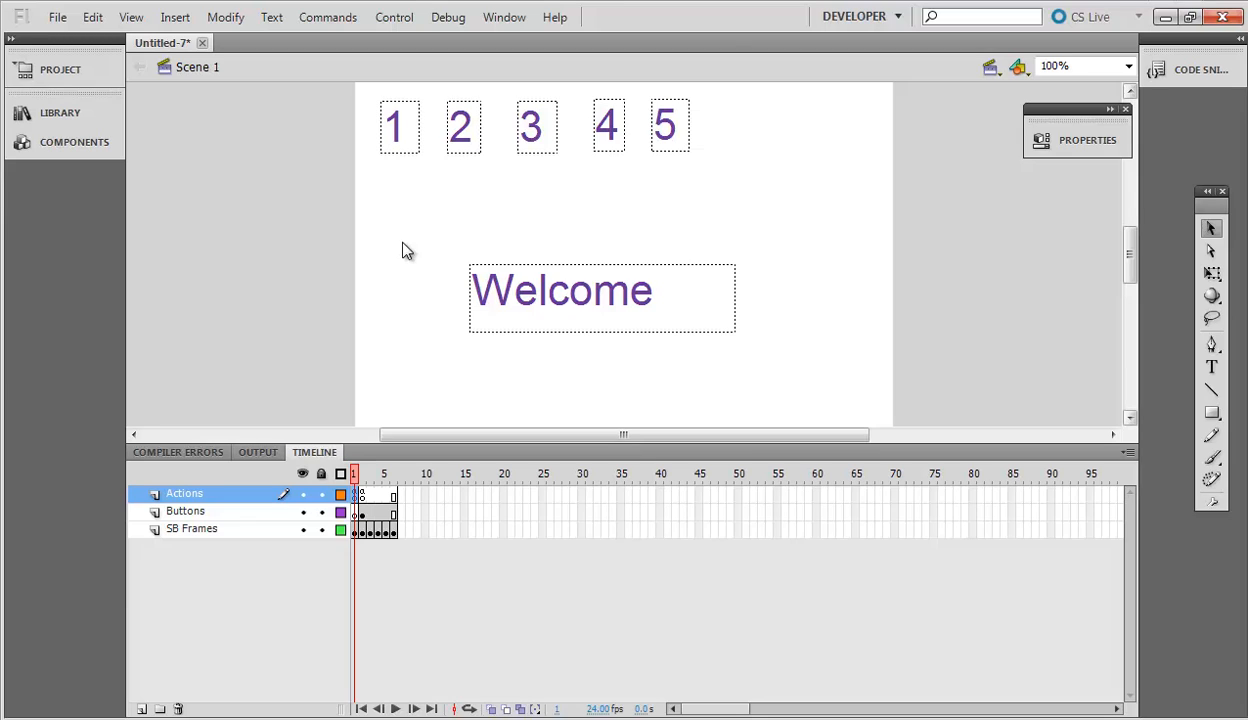
- Apply the Click to Go to Frame and Stop snippet to the number 1 text on the Welcome frame and set its target to frame 2
left_click(397, 135)
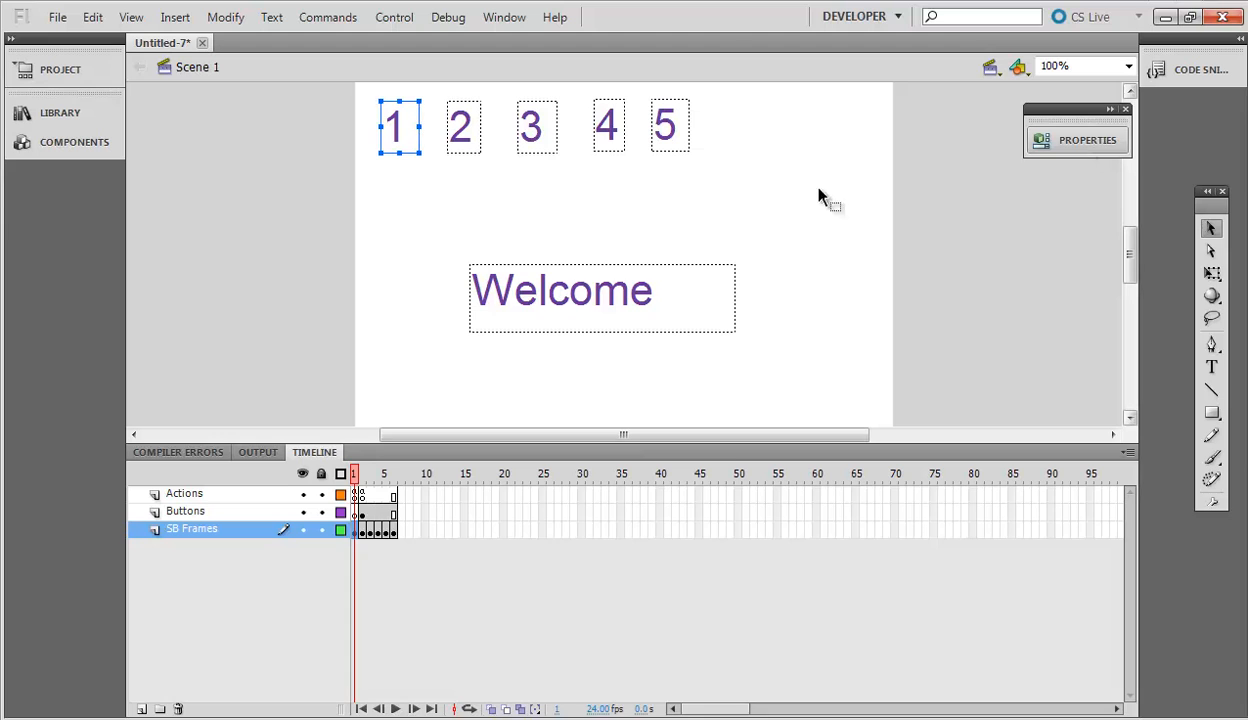
left_click(504, 17)
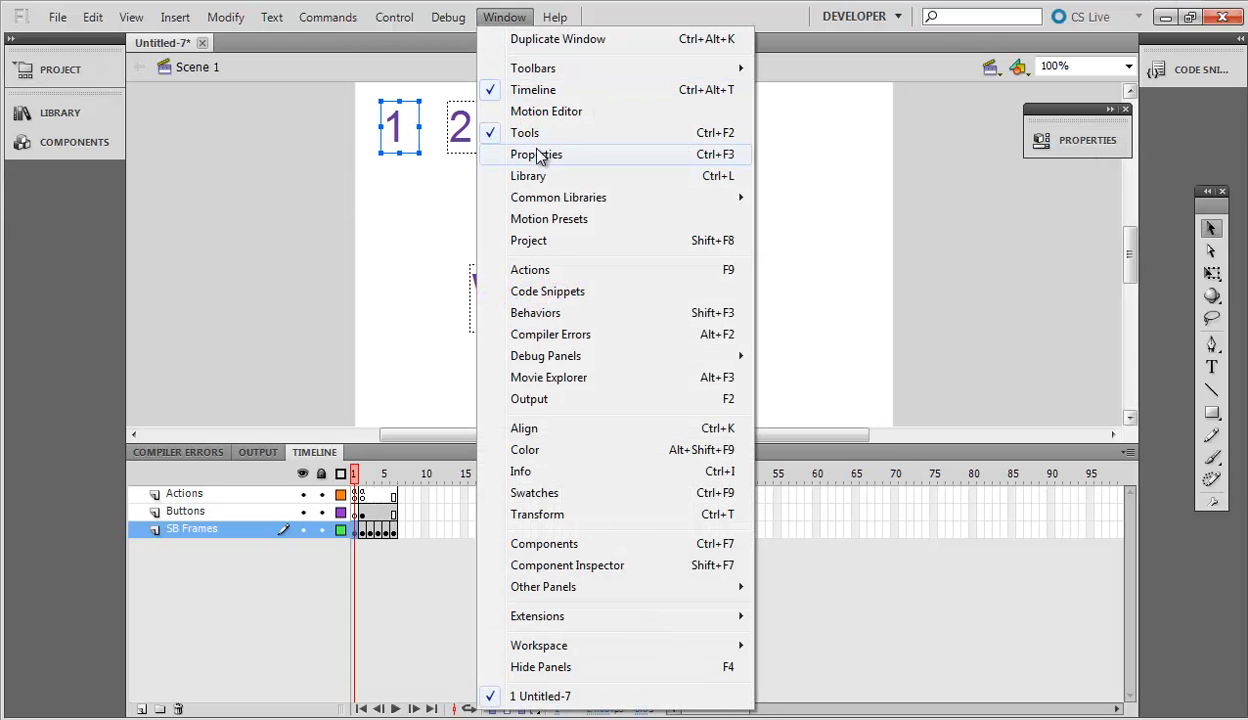
left_click(1166, 68)
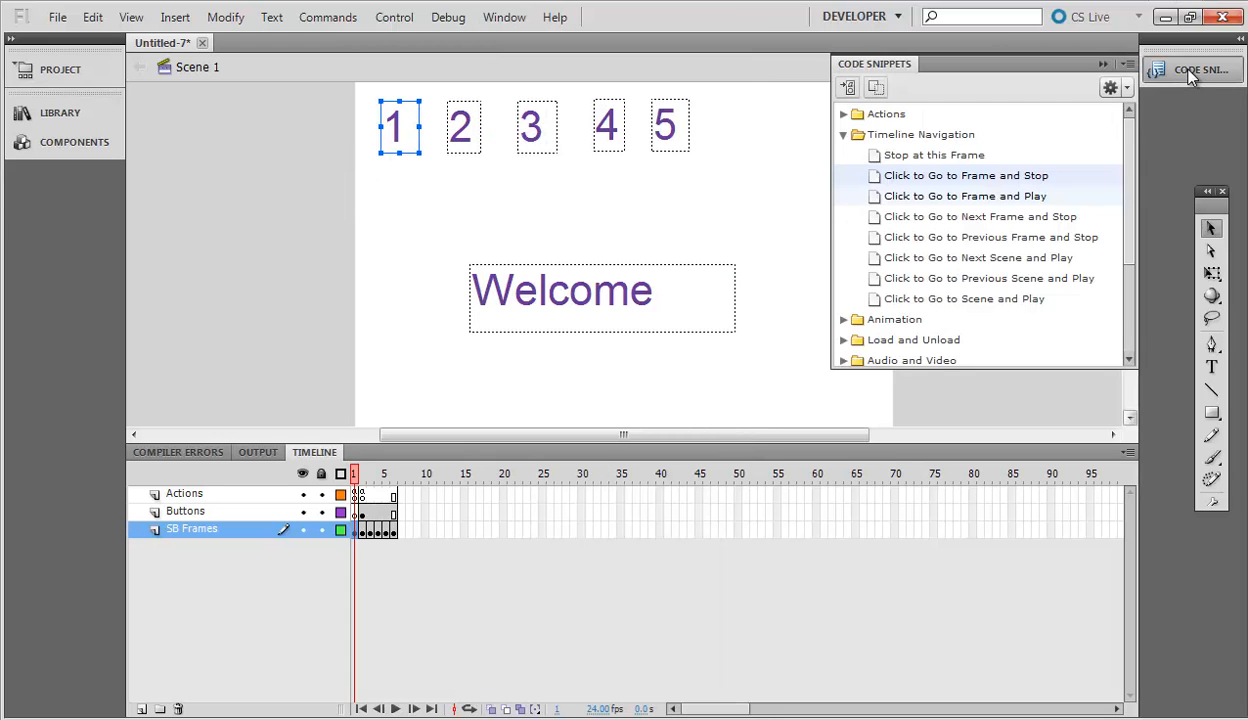
double_click(1014, 180)
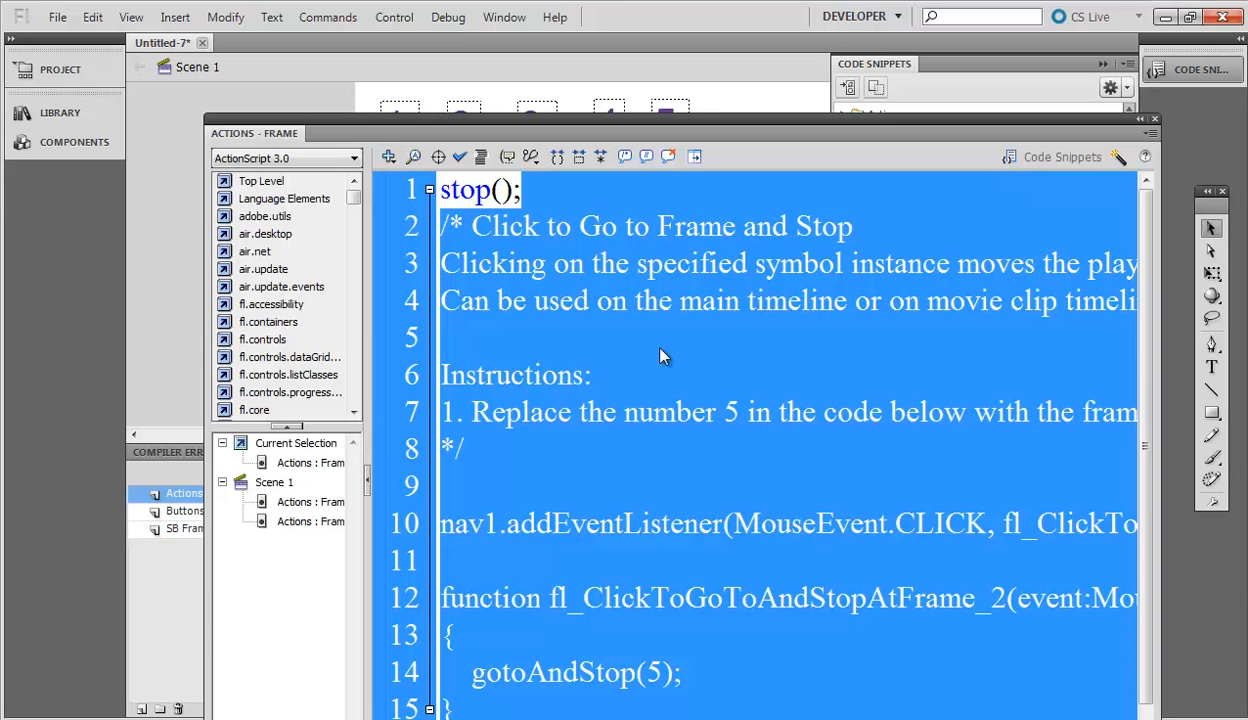
scroll(700, 470, "down", 1)
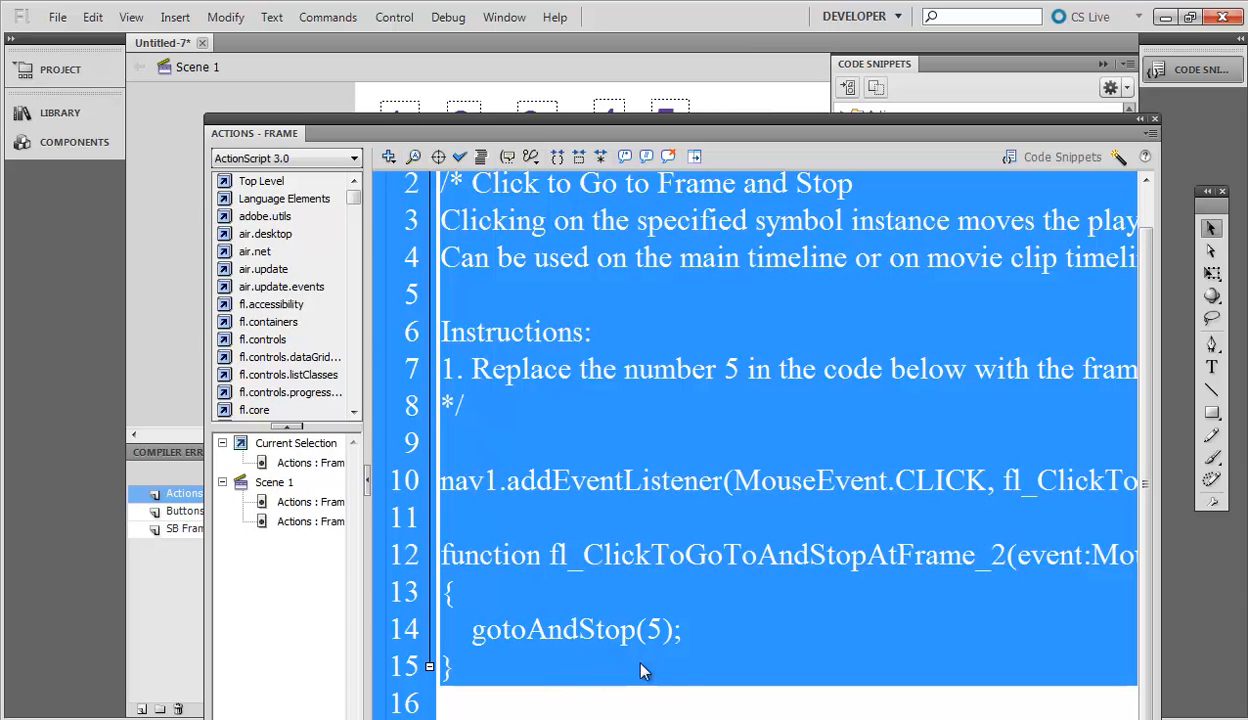
left_click(658, 628)
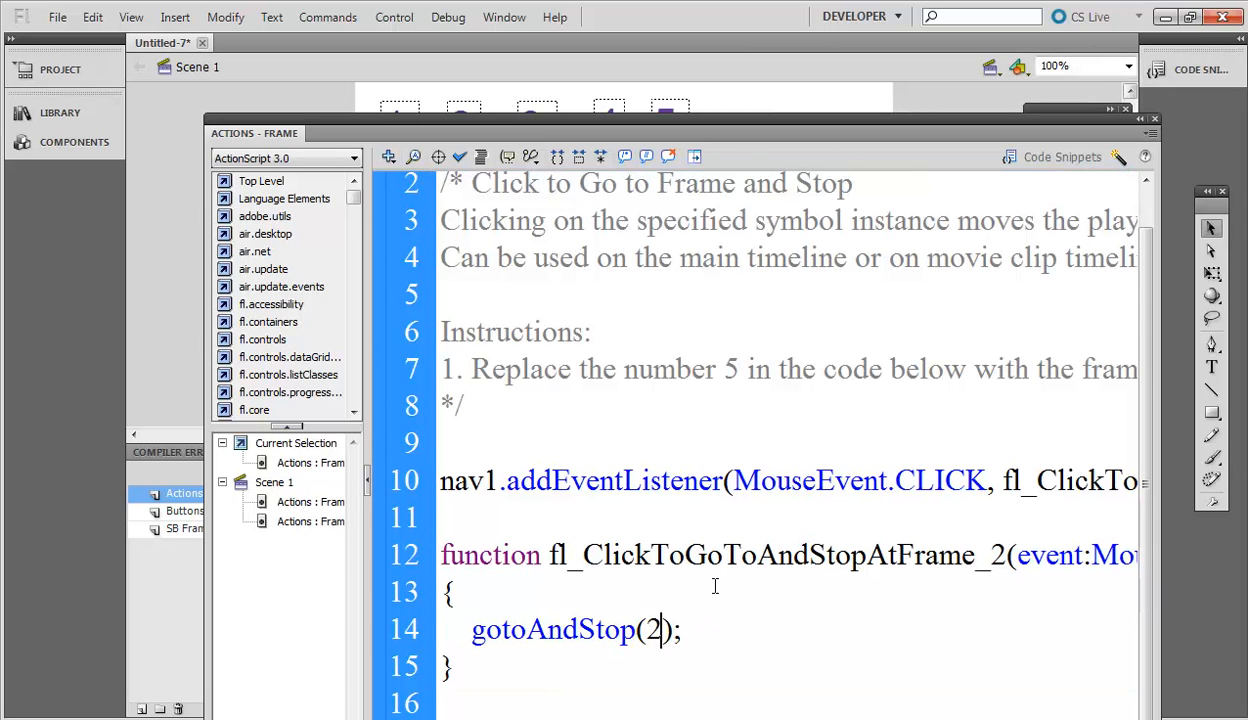
type("2")
- Test the movie and follow the number 1 link, returning to the Welcome frame with Back and Home
key("ctrl+Return")
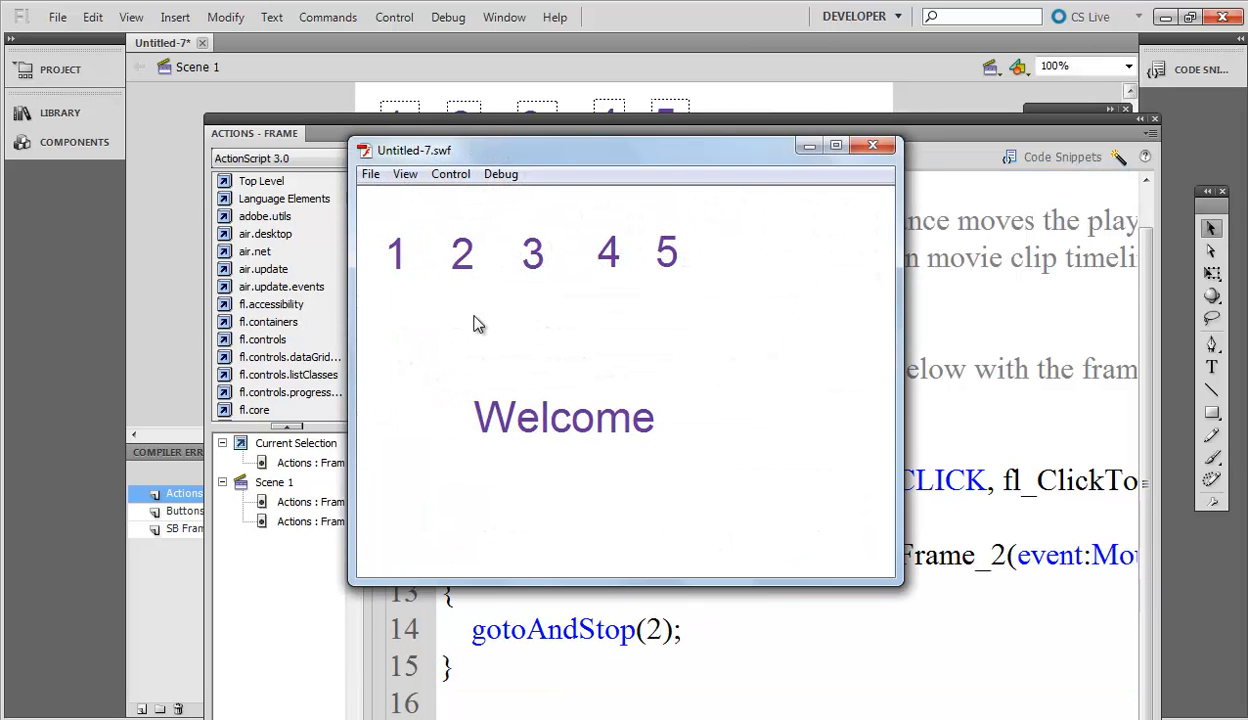
left_click(396, 260)
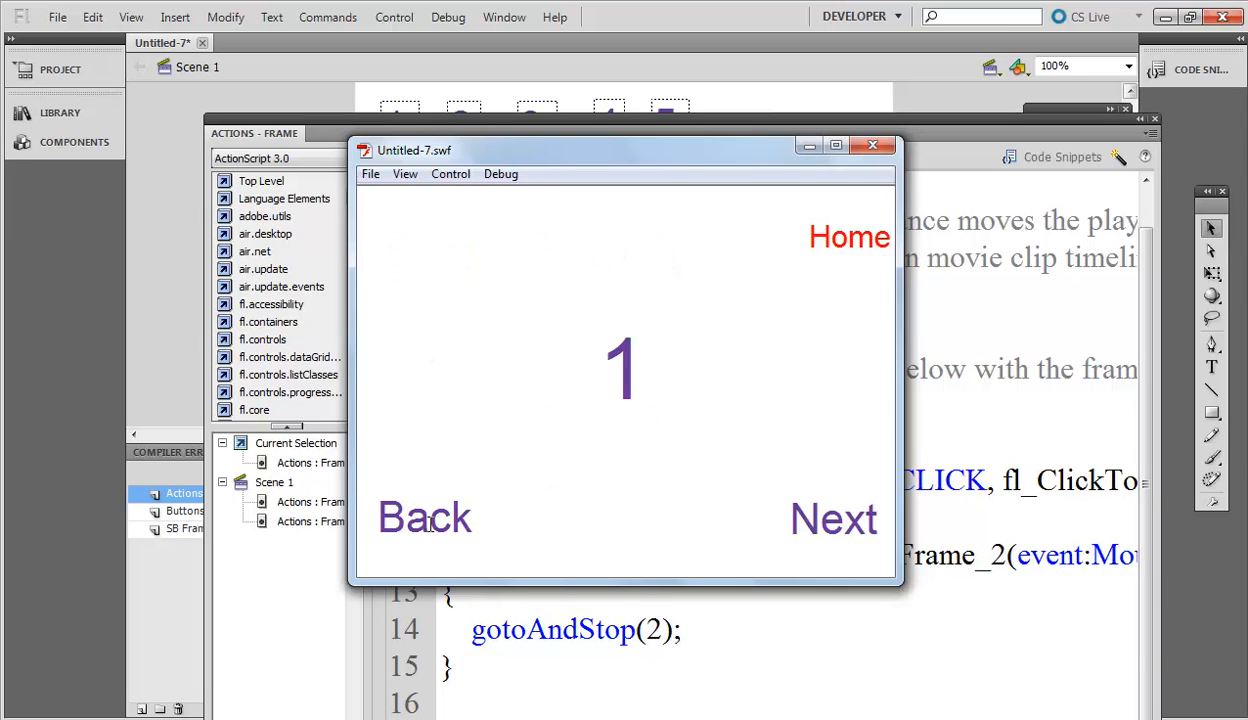
left_click(428, 522)
left_click(396, 256)
left_click(846, 233)
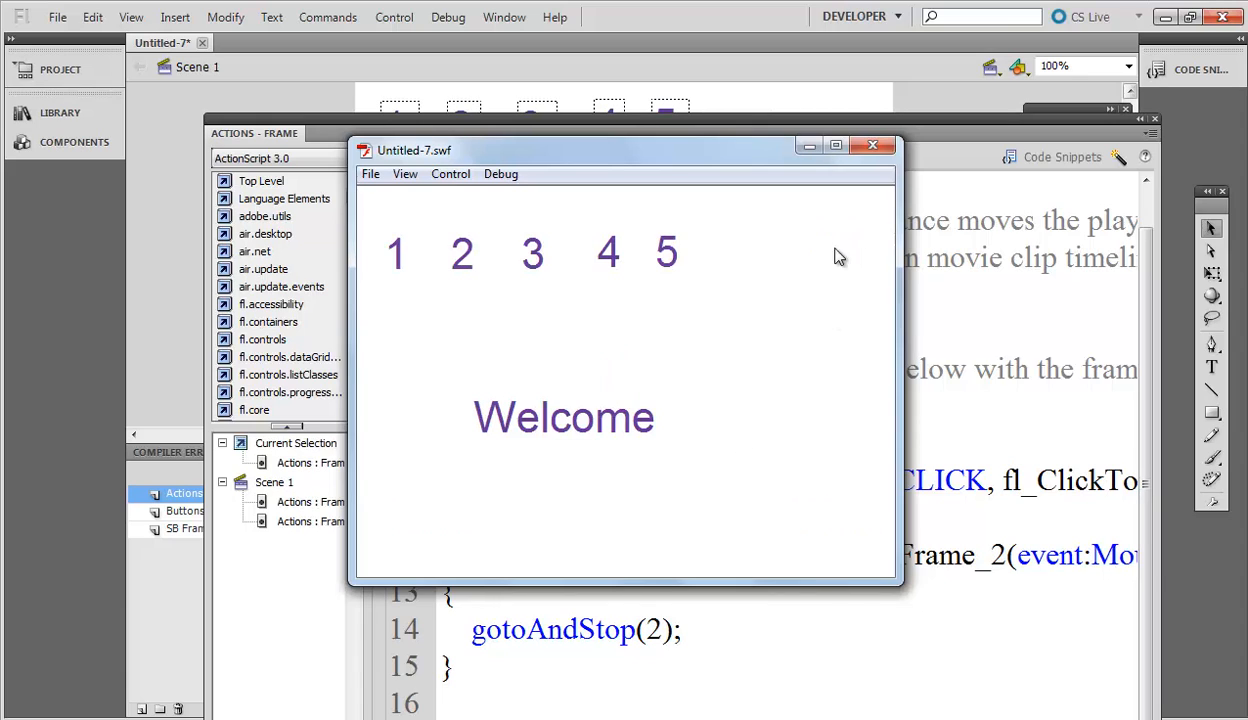
- Go from number 1 through the numbered frames with Next and back to Welcome with Back, and close the preview and script editor
left_click(396, 256)
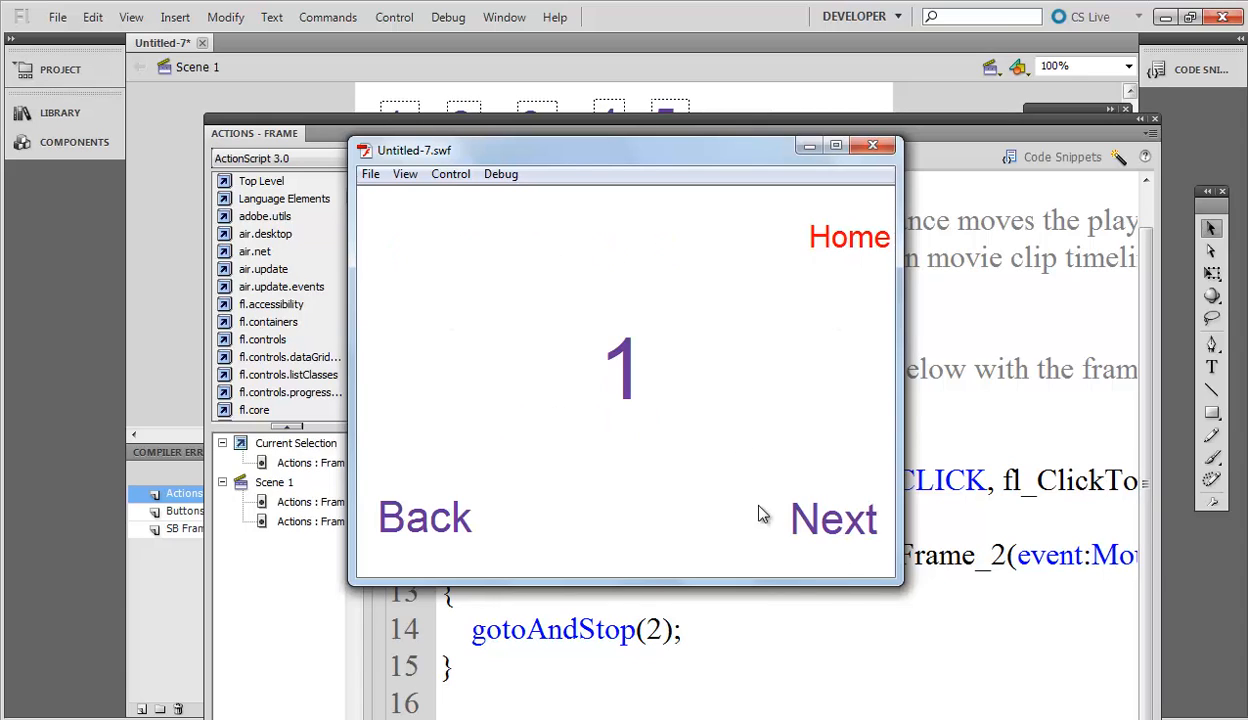
left_click(834, 519)
left_click(834, 519)
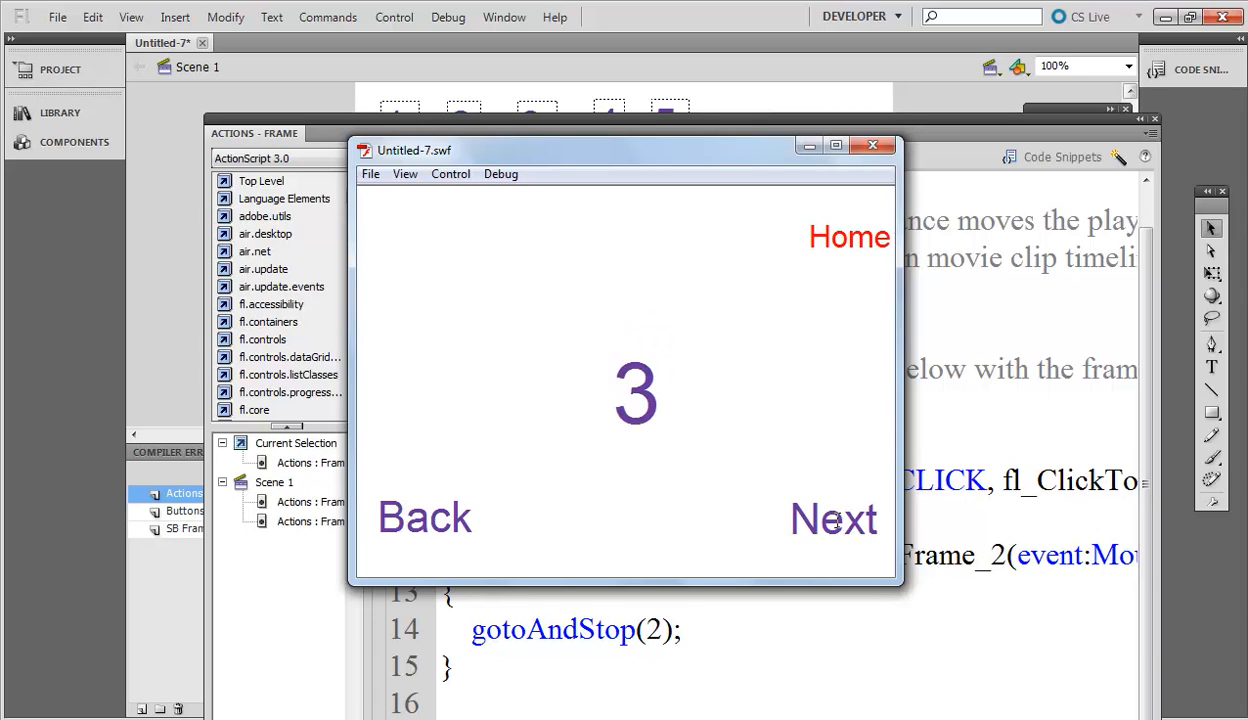
left_click(834, 519)
left_click(834, 519)
left_click(437, 520)
left_click(437, 520)
left_click(437, 520)
left_click(437, 520)
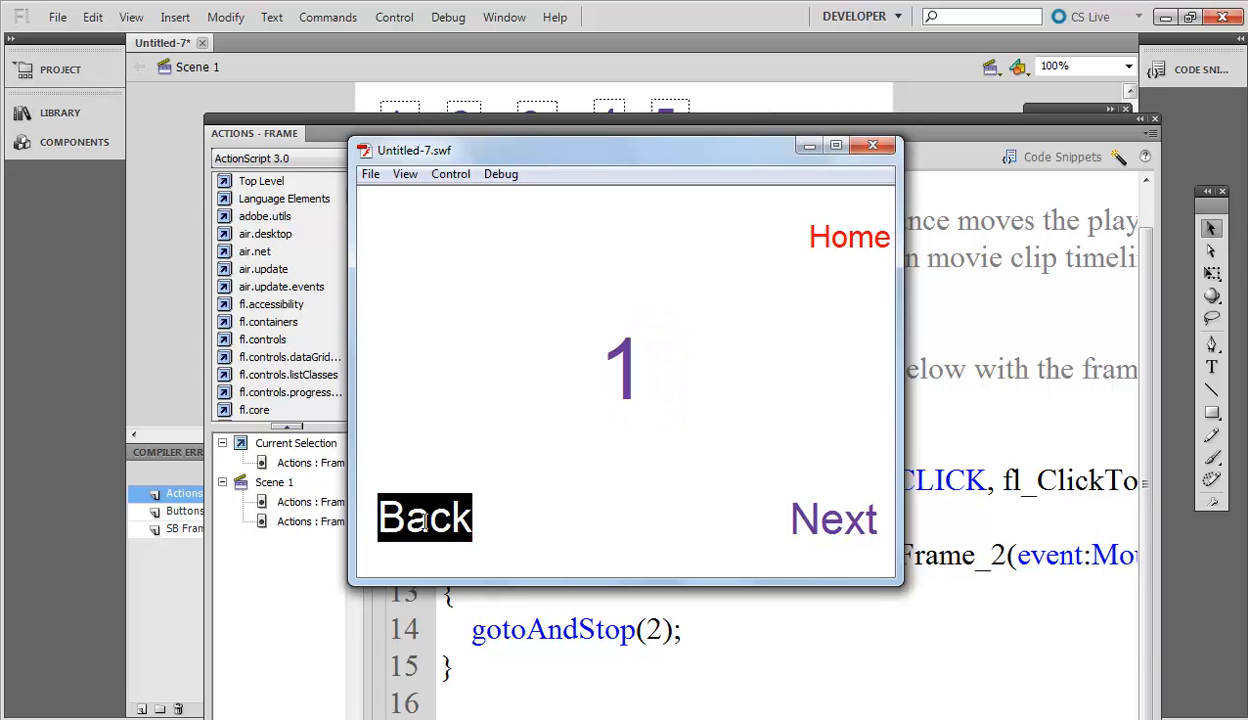
left_click(437, 520)
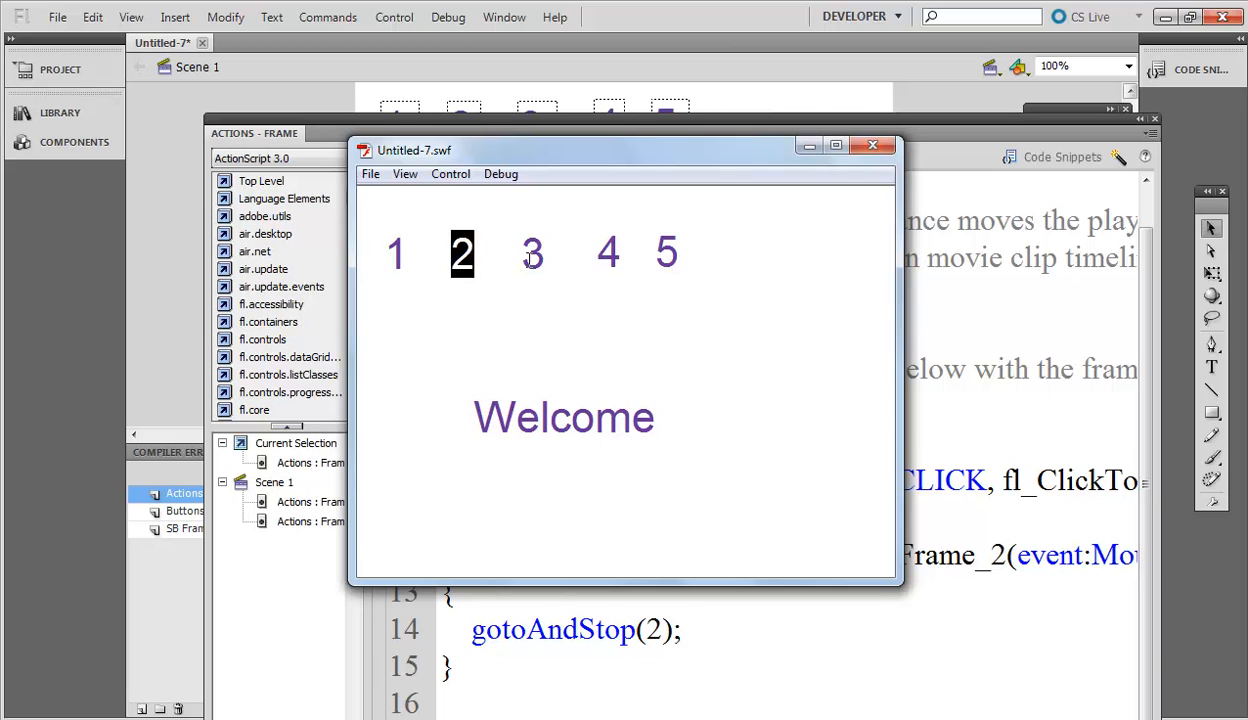
left_click(871, 147)
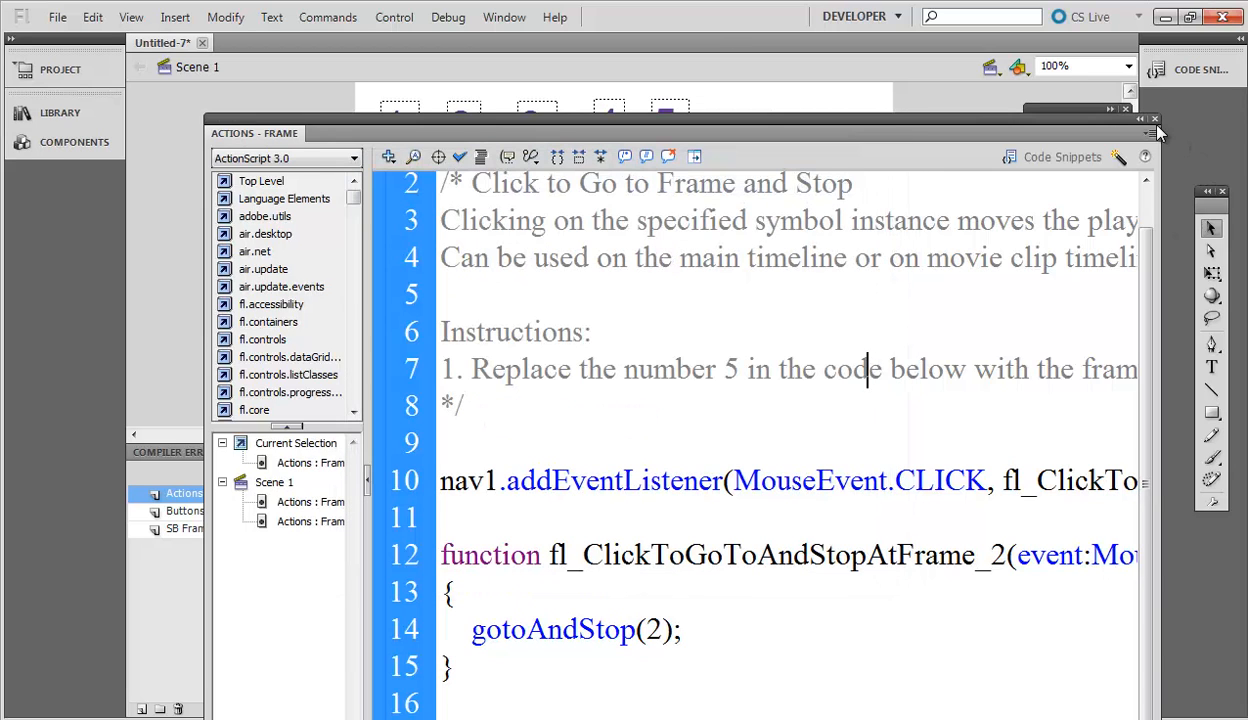
left_click(1154, 120)
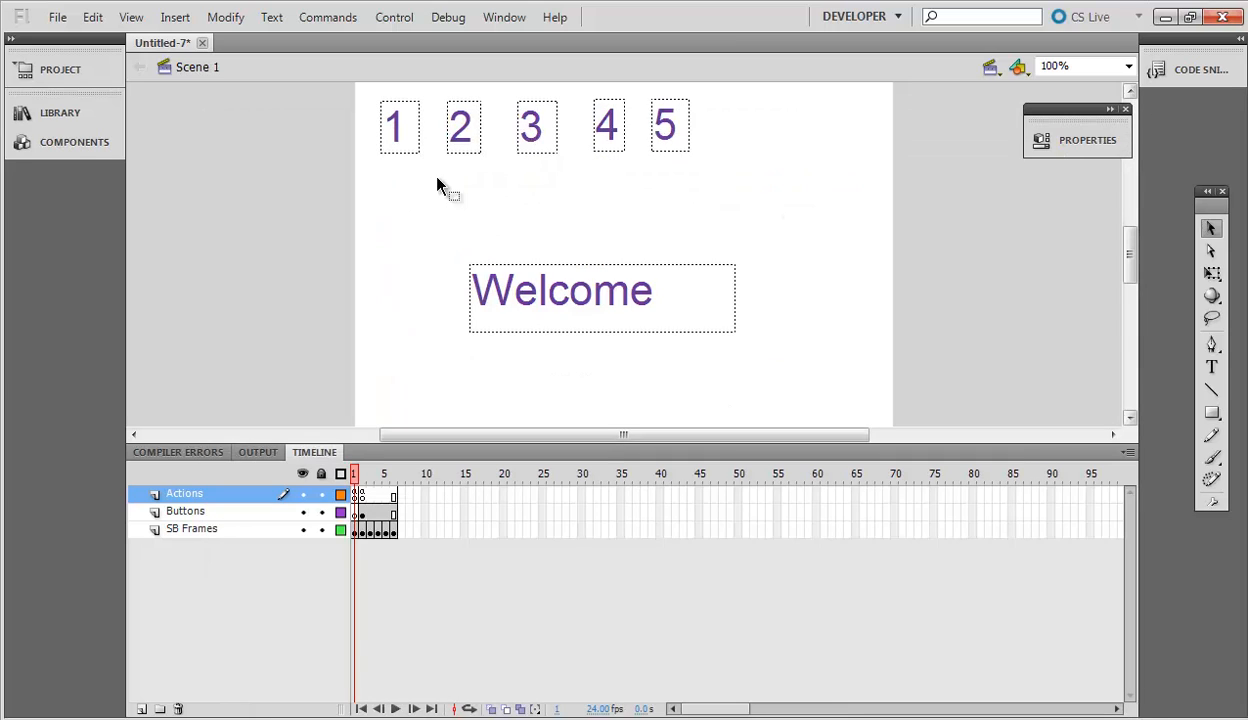
- Apply the Click to Go to Frame and Stop snippet to the number 2 text and set its target to frame 3
left_click(456, 140)
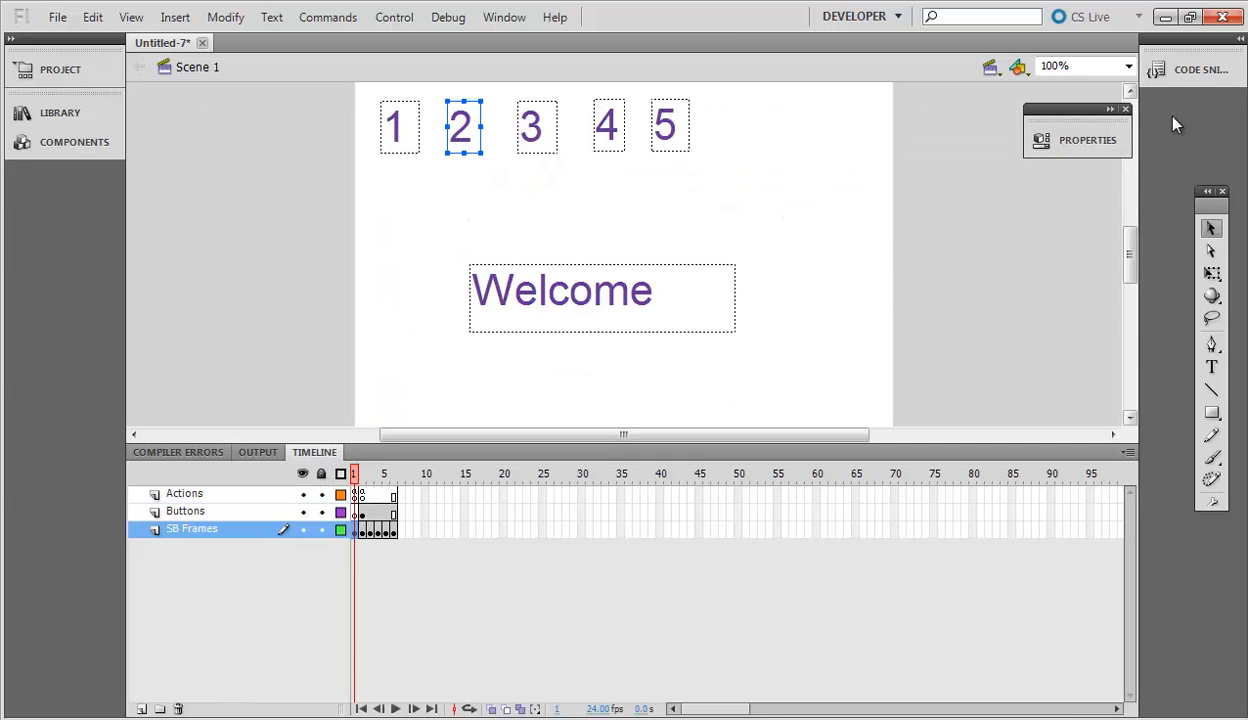
left_click(1182, 70)
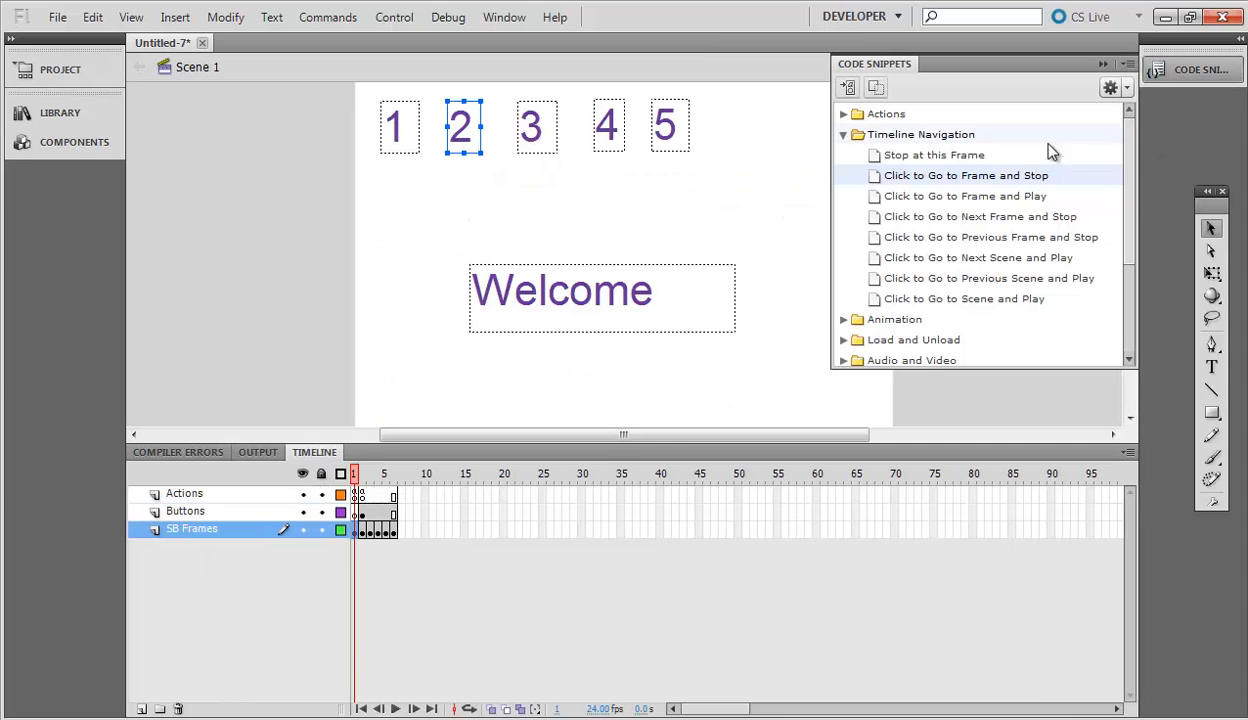
double_click(1006, 177)
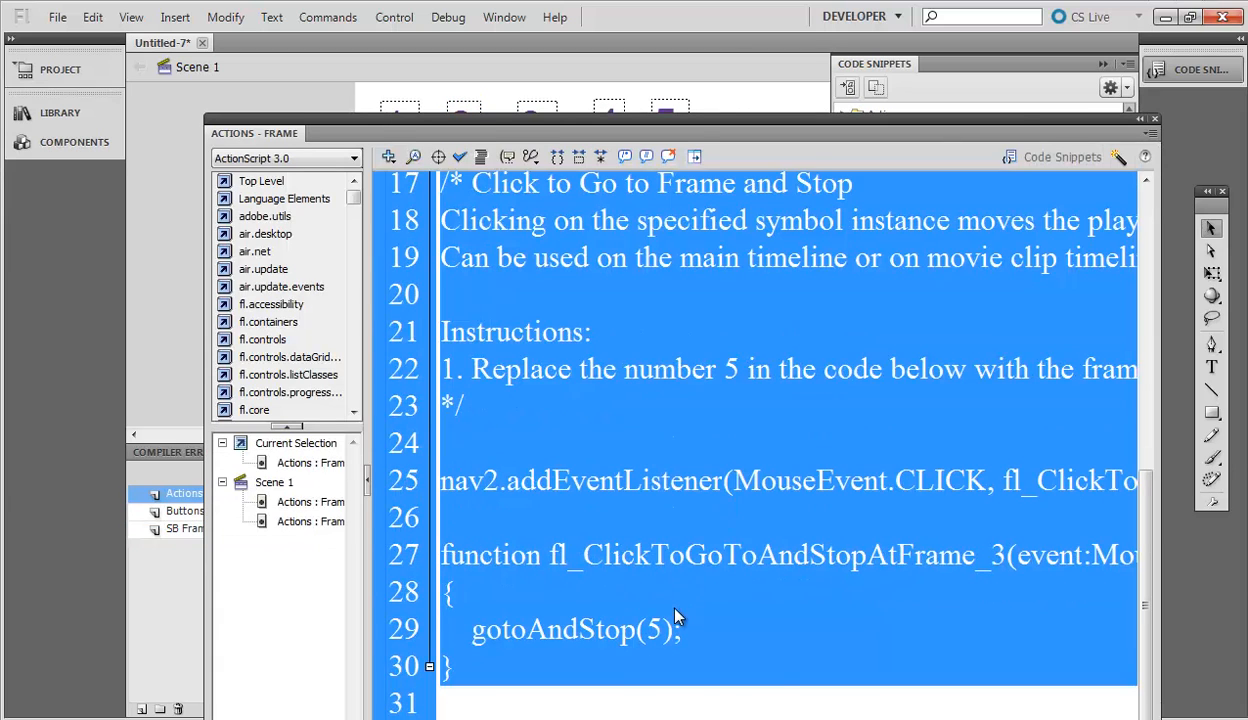
left_click(661, 629)
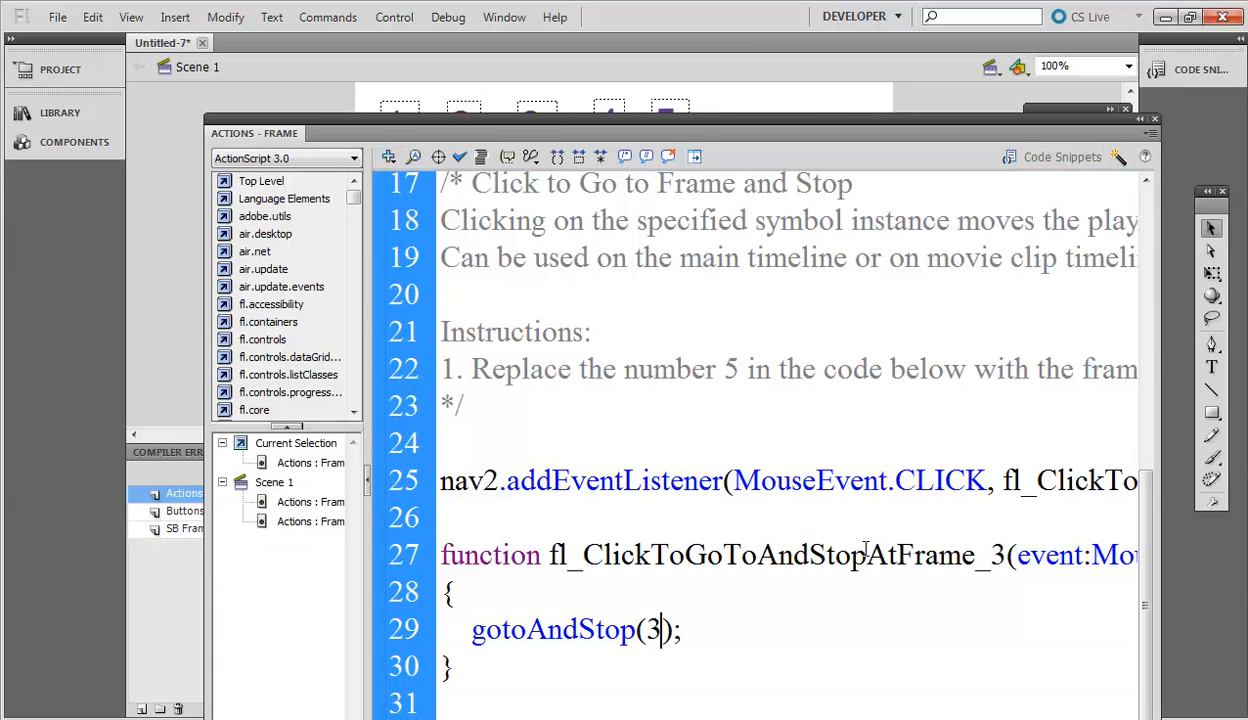
left_click(1154, 118)
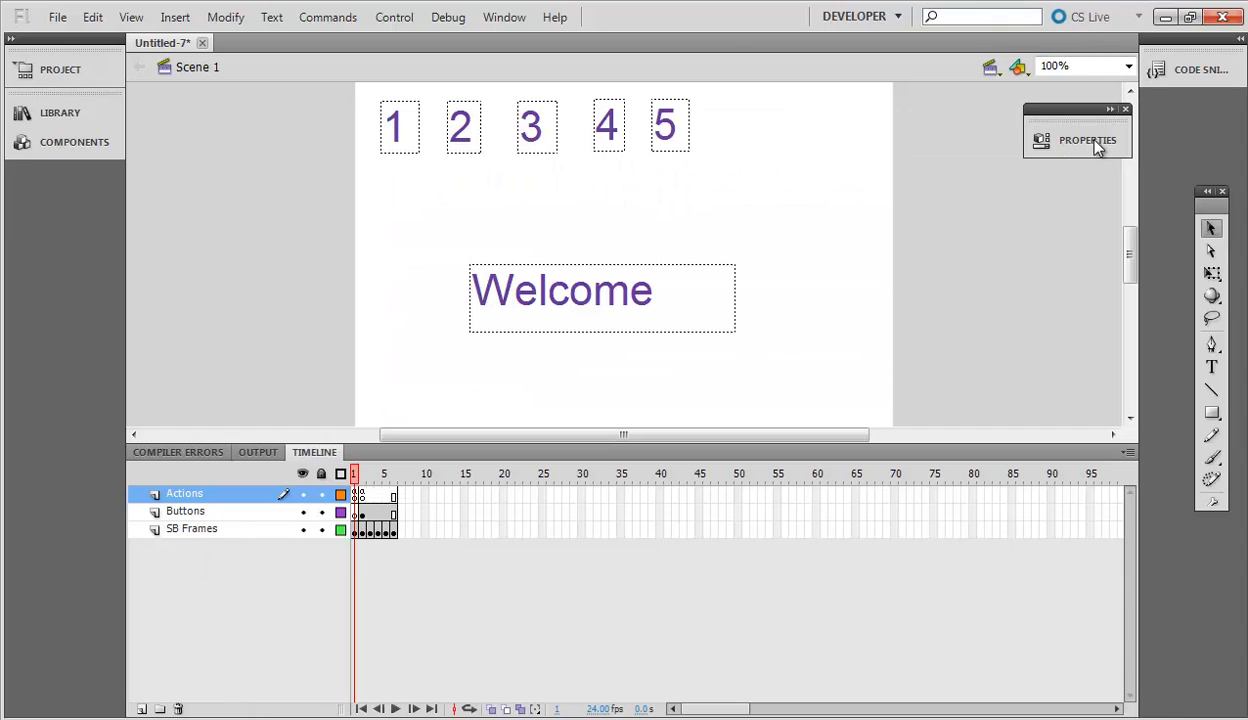
- Apply the Click to Go to Frame and Stop snippet to the number 3 text and set its target to frame 4
left_click(528, 145)
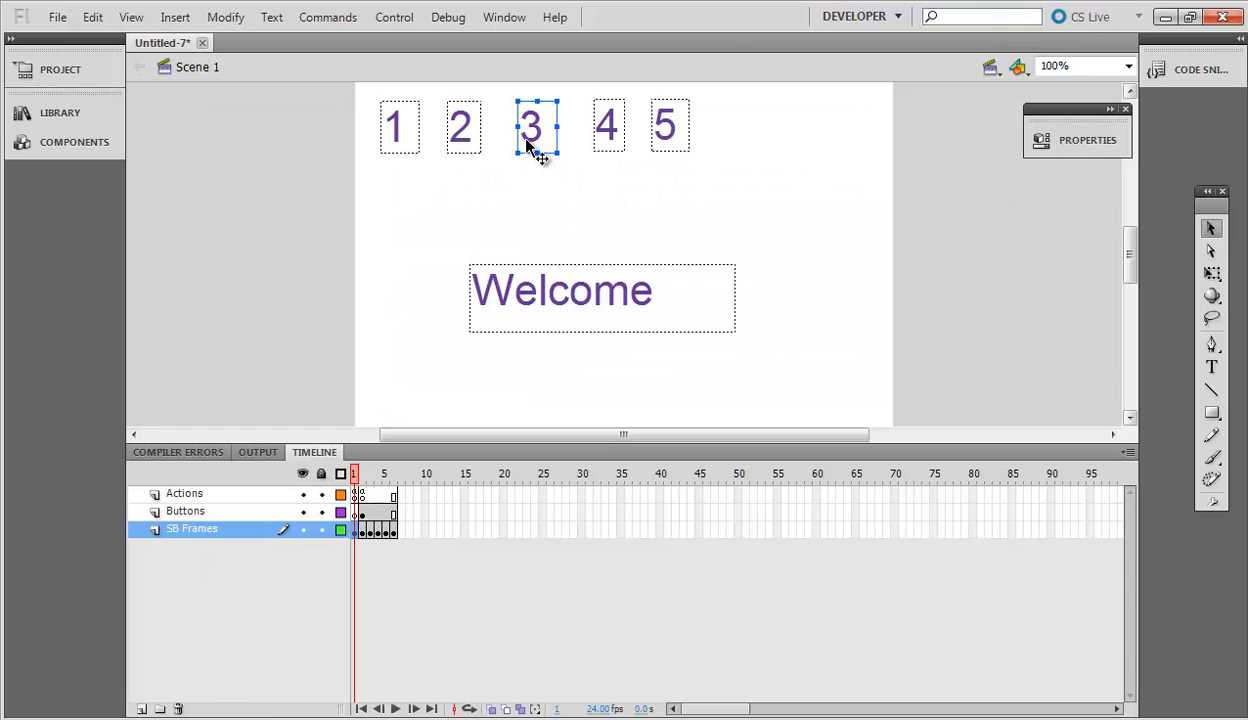
left_click(1165, 72)
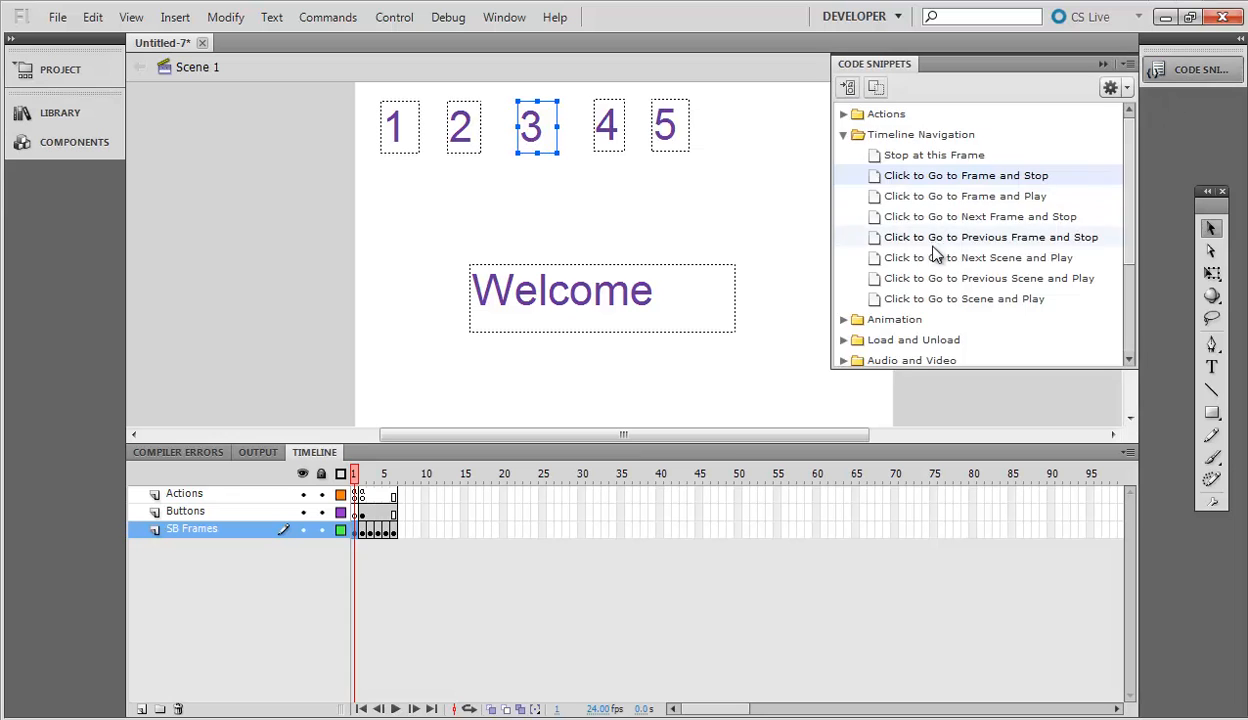
double_click(950, 178)
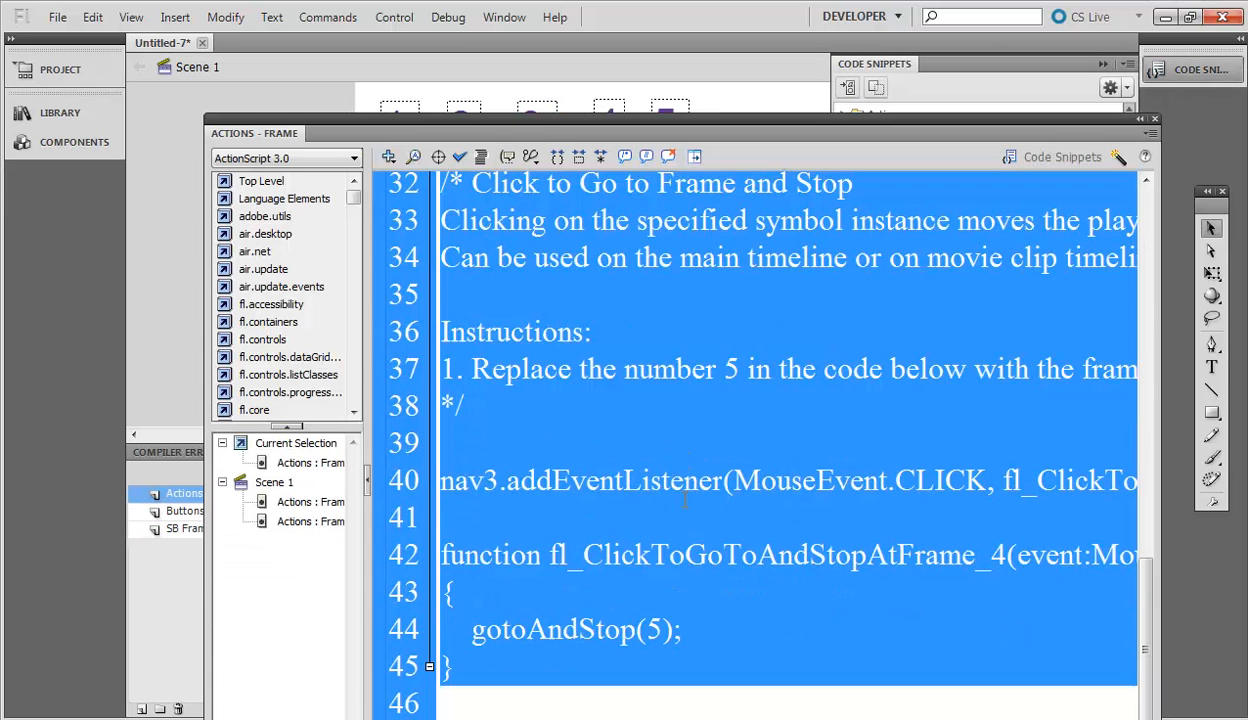
left_click(645, 629)
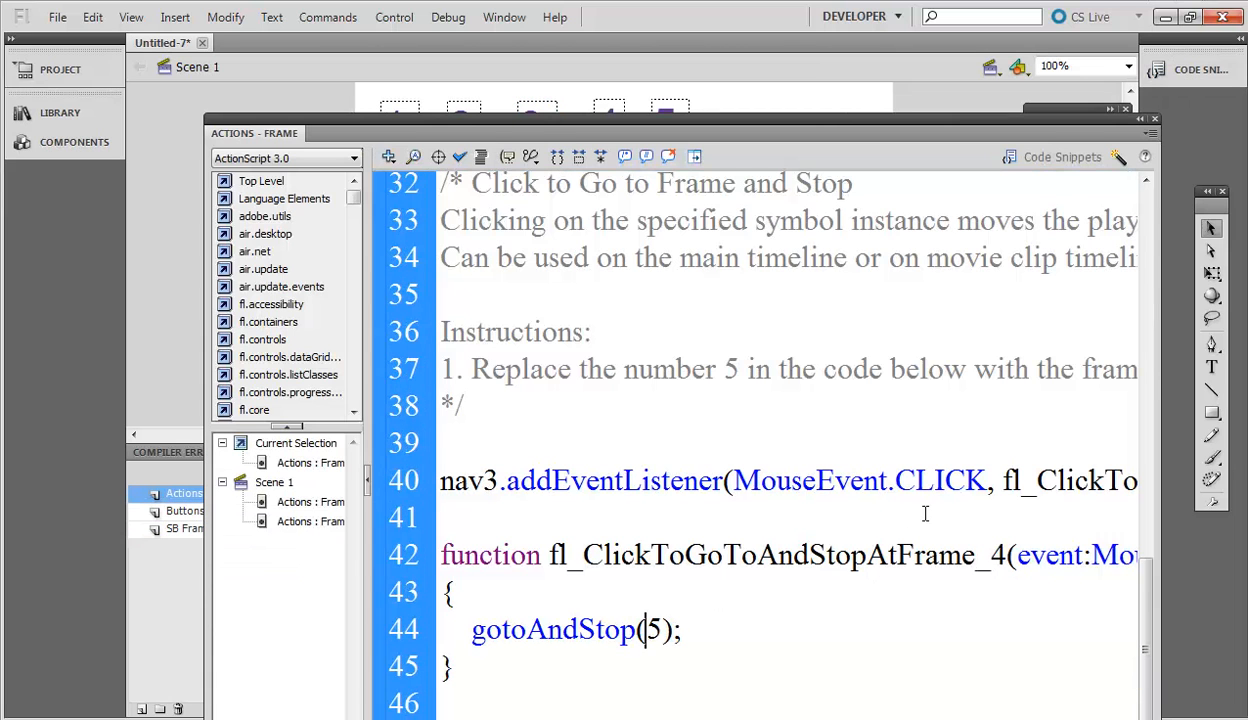
key("Delete")
type("4")
left_click(1152, 121)
- Apply the Click to Go to Frame and Stop snippet to the number 4 text, keeping frame 5 as its target
left_click(611, 132)
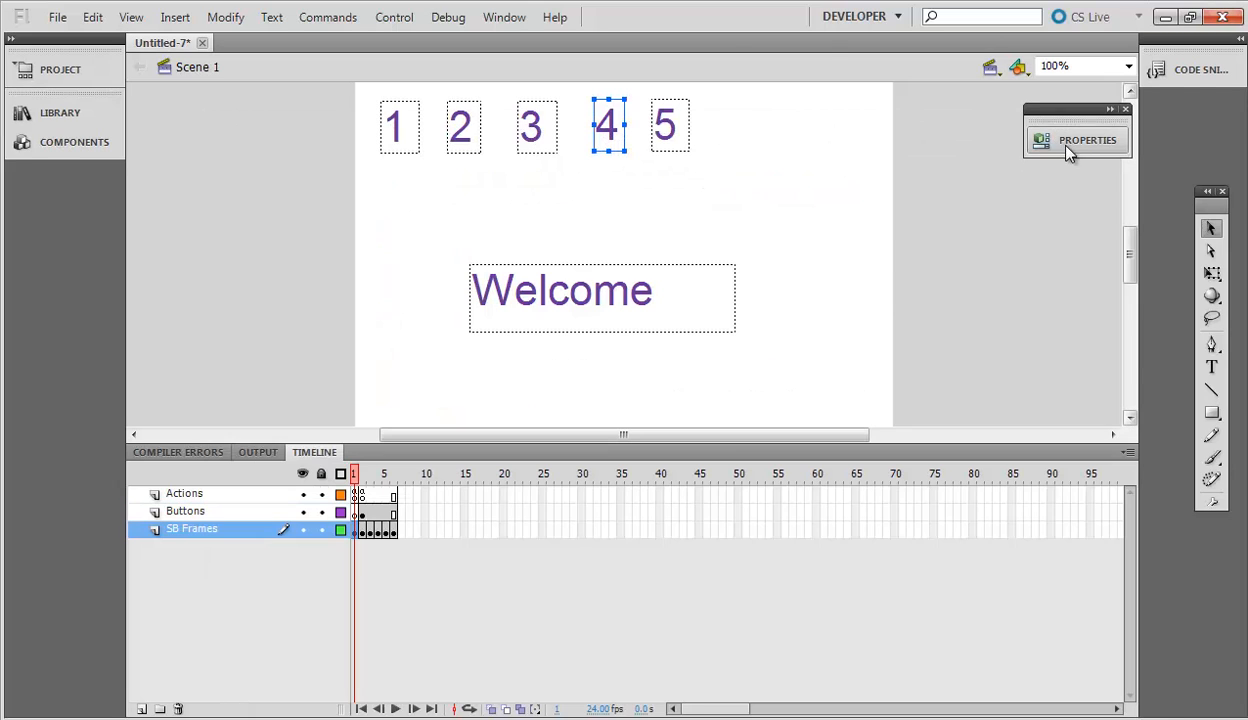
left_click(1195, 70)
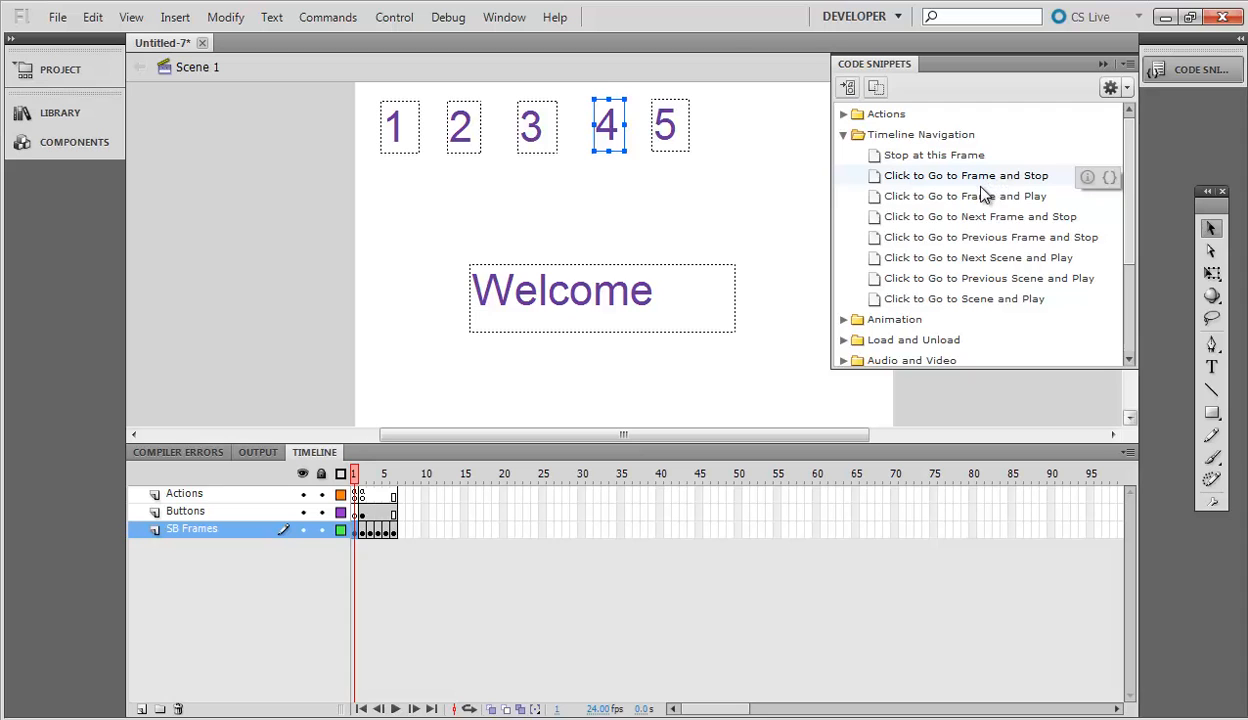
double_click(910, 177)
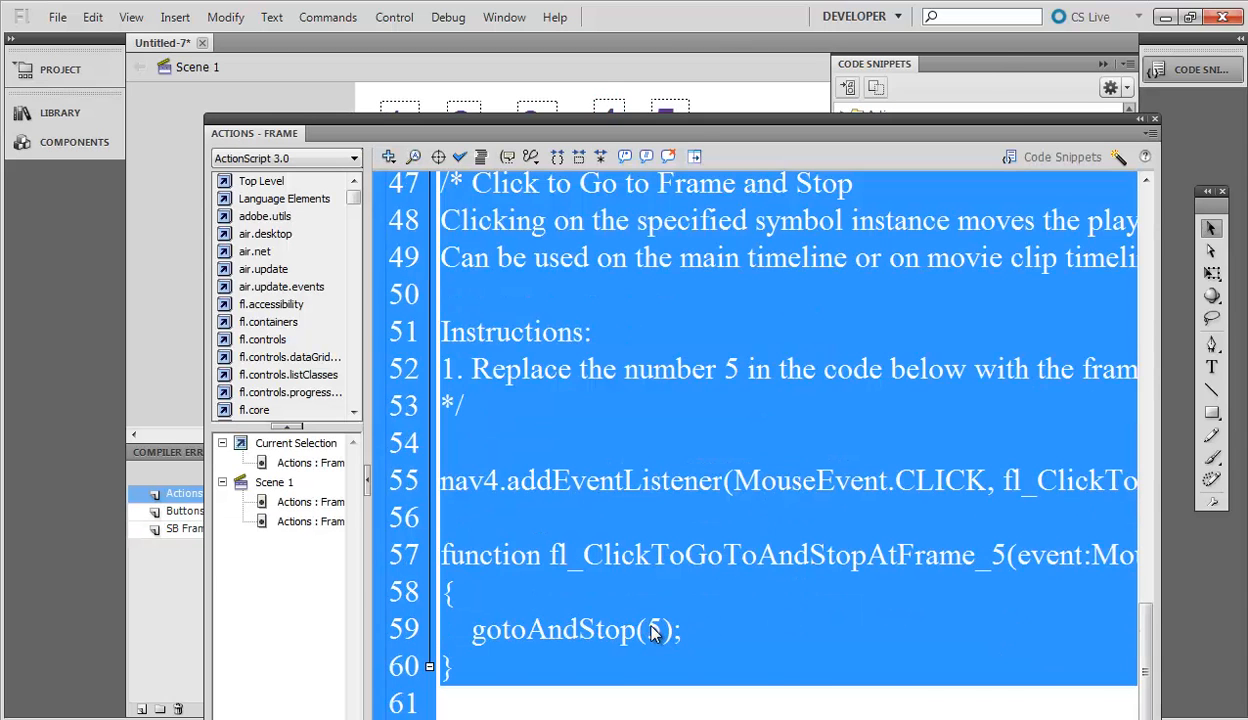
left_click(655, 632)
scroll(1120, 500, "up", 2)
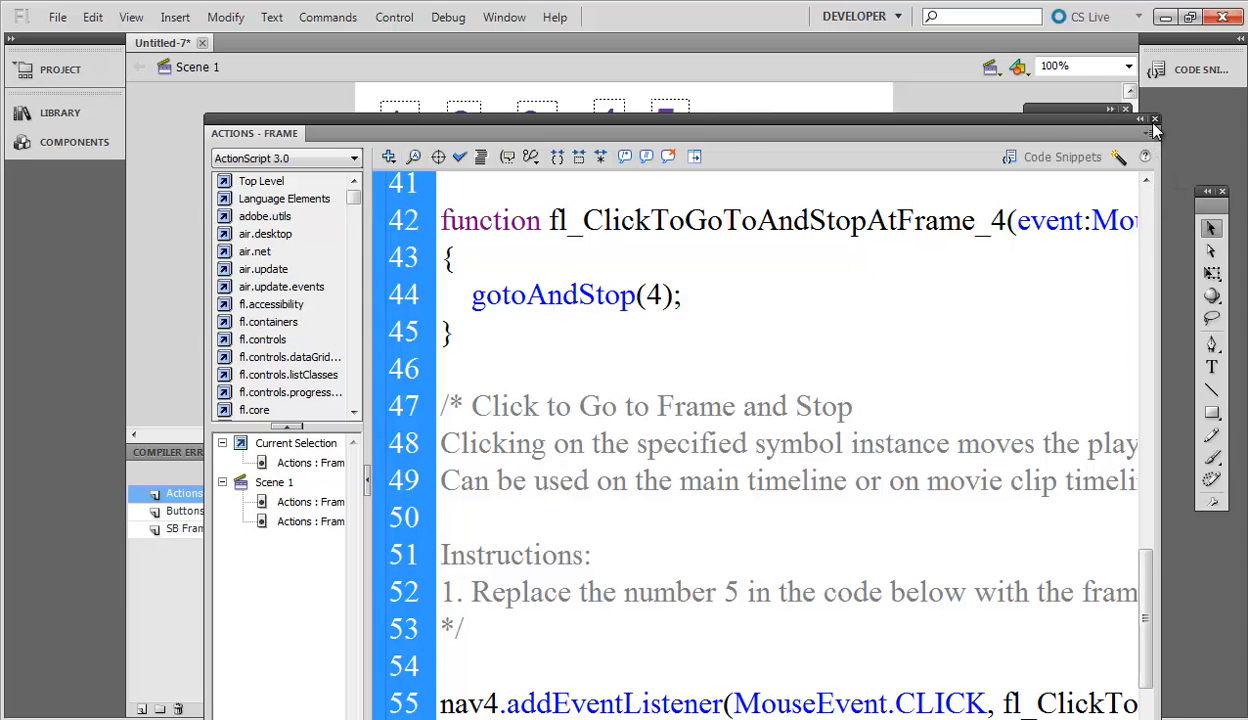
left_click(1154, 120)
- Apply the Click to Go to Frame and Stop snippet to the number 5 text and set its target to frame 6
left_click(668, 125)
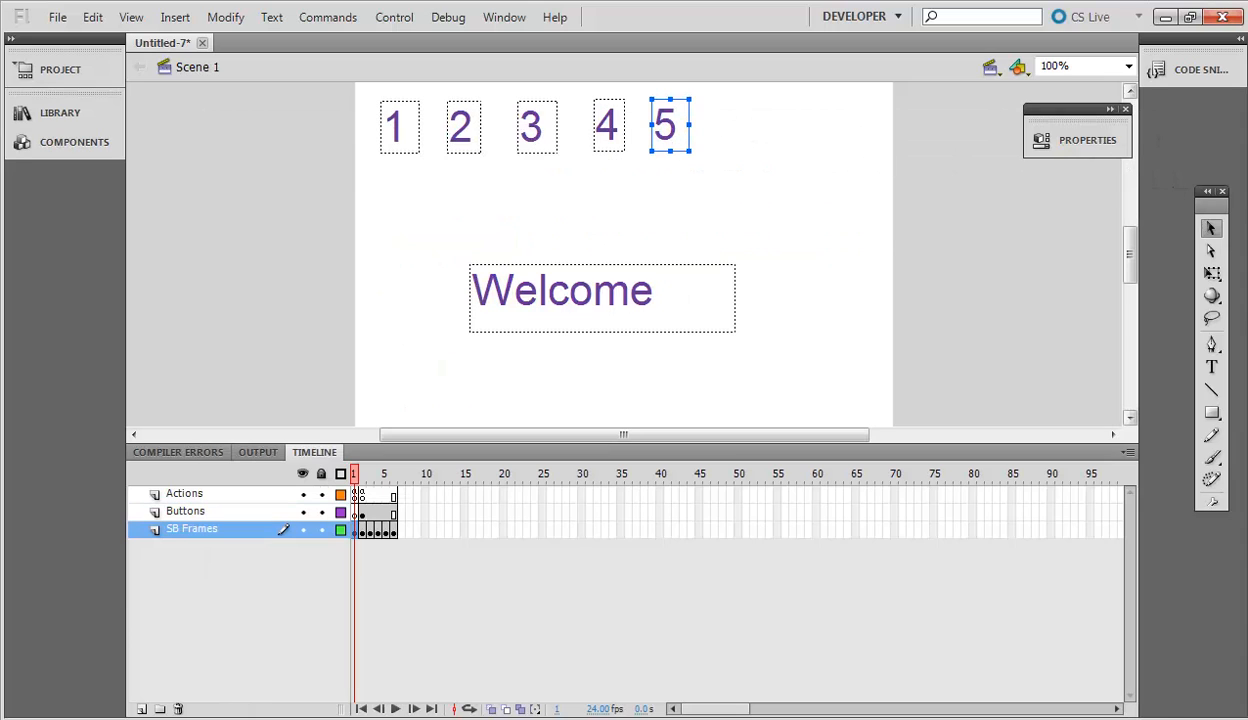
left_click(1165, 72)
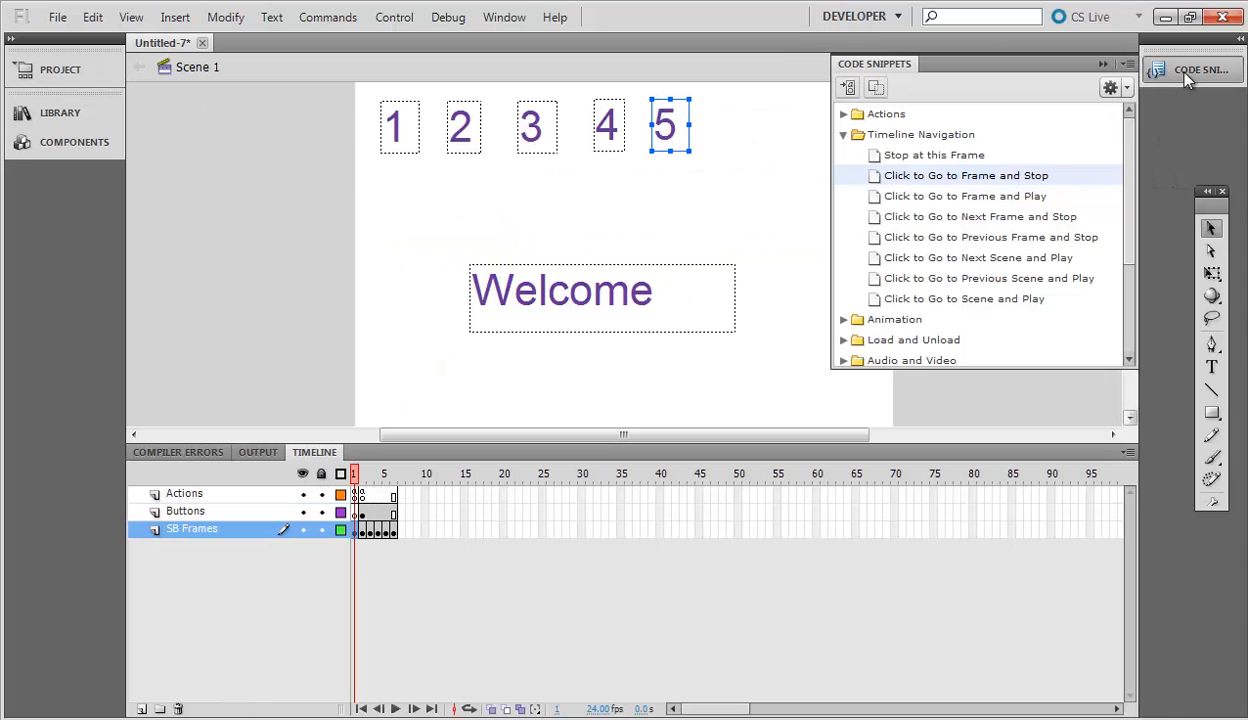
double_click(944, 178)
left_click(645, 629)
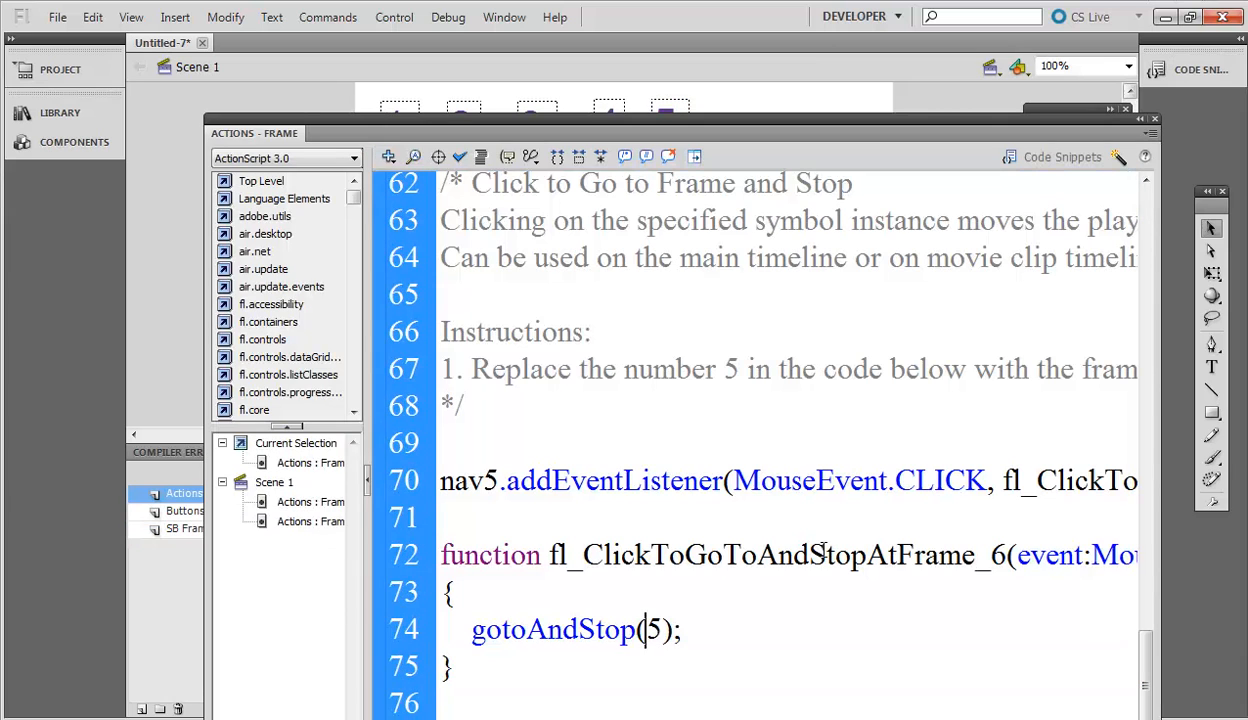
key("Delete")
type("6")
- Test the movie by following the number 3 link, and close the preview and script editor
key("ctrl+Return")
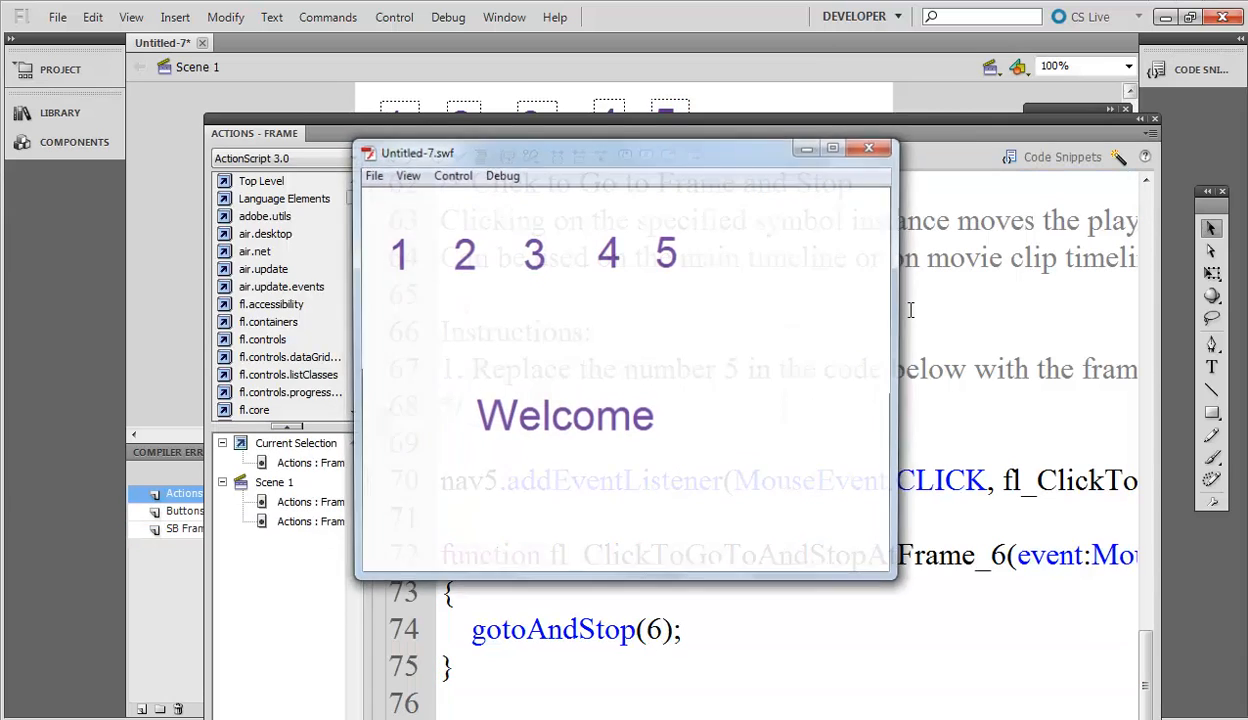
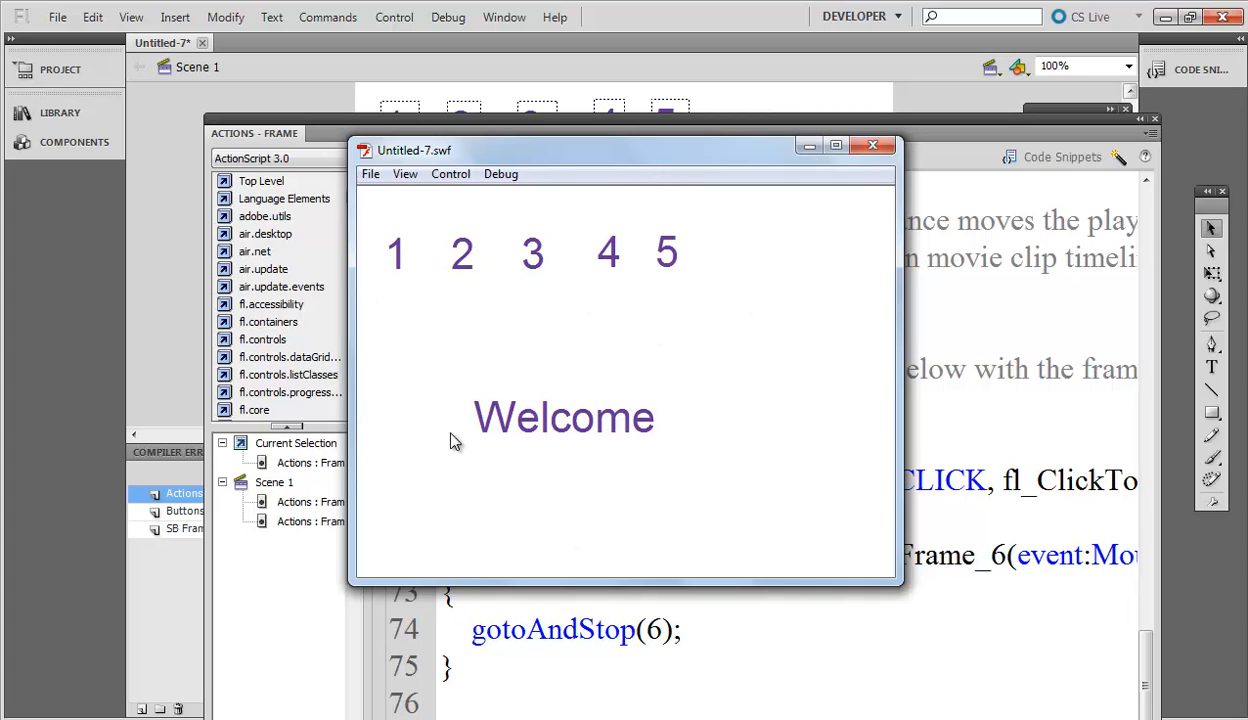
left_click(535, 254)
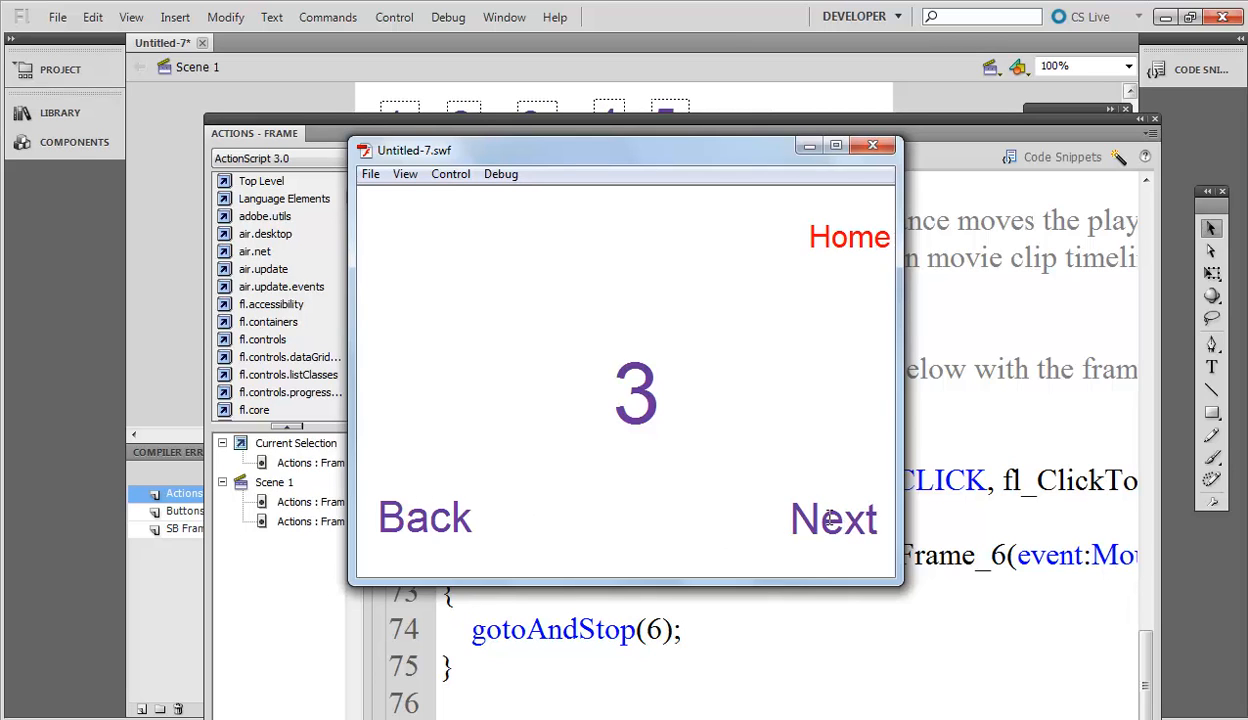
left_click(875, 148)
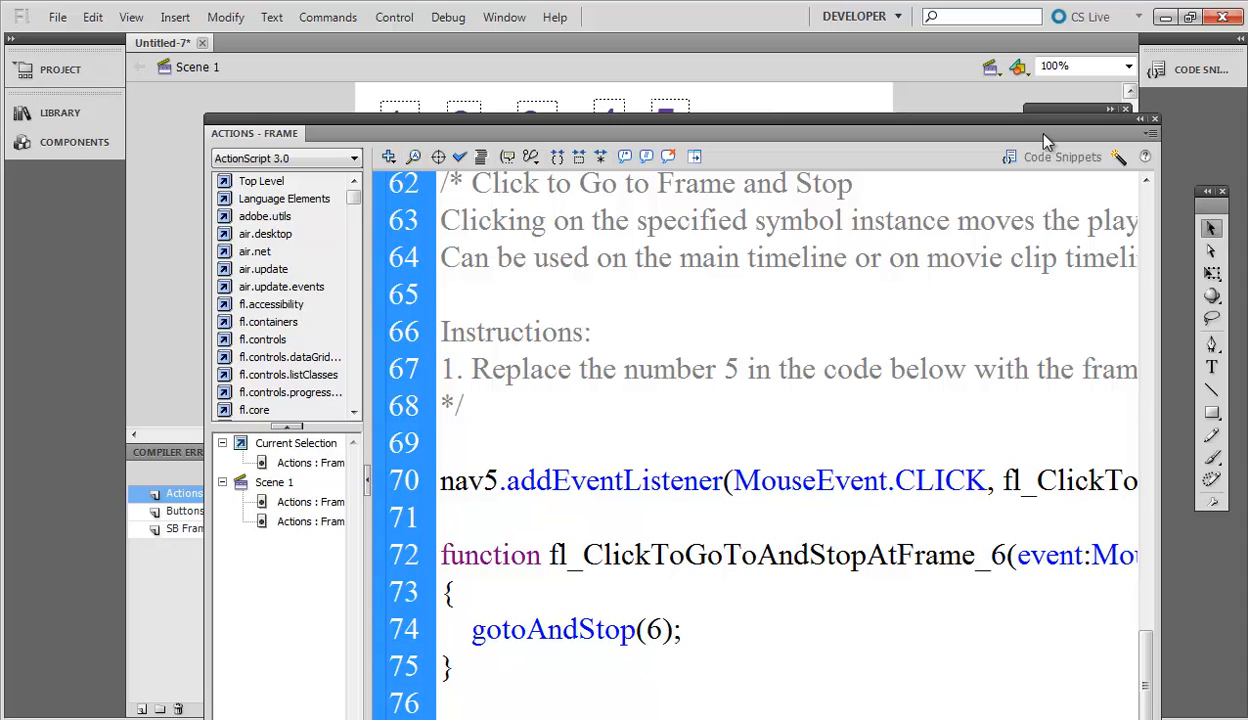
left_click(1153, 119)
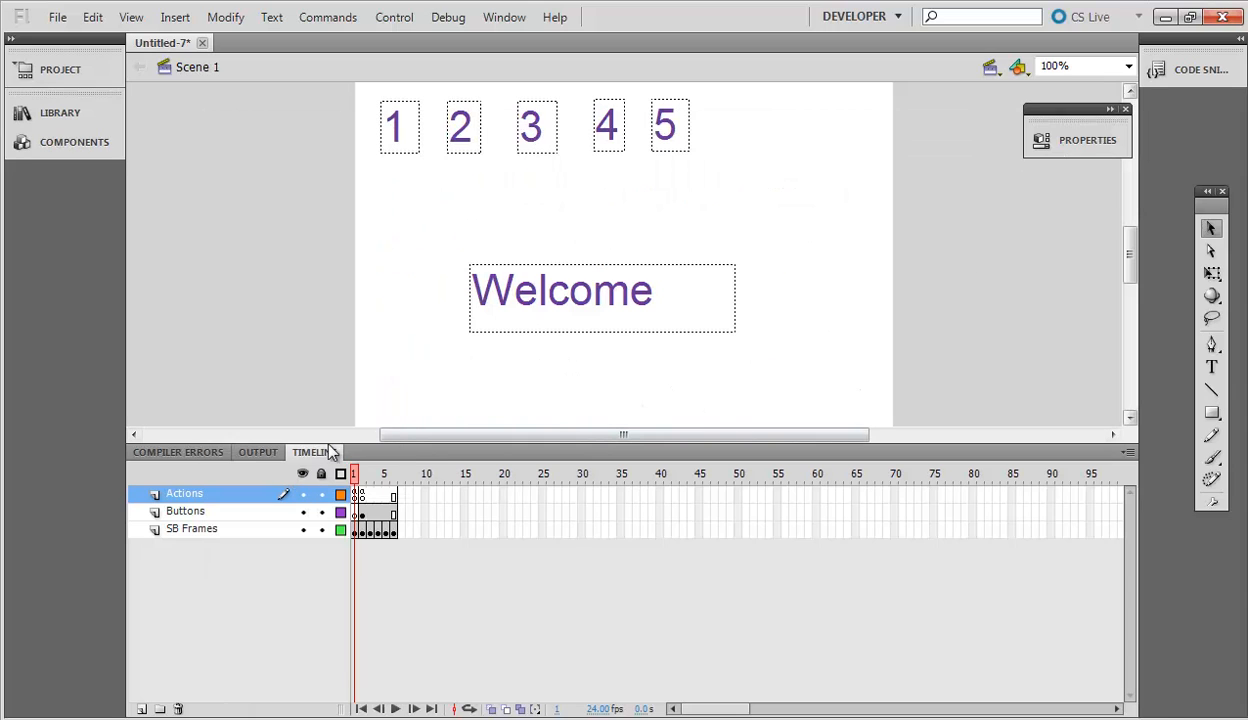
- Test the movie again, opening numbers 1 and 2 from Welcome and returning with Home after each
left_click(258, 455)
left_click(330, 453)
key("ctrl+Return")
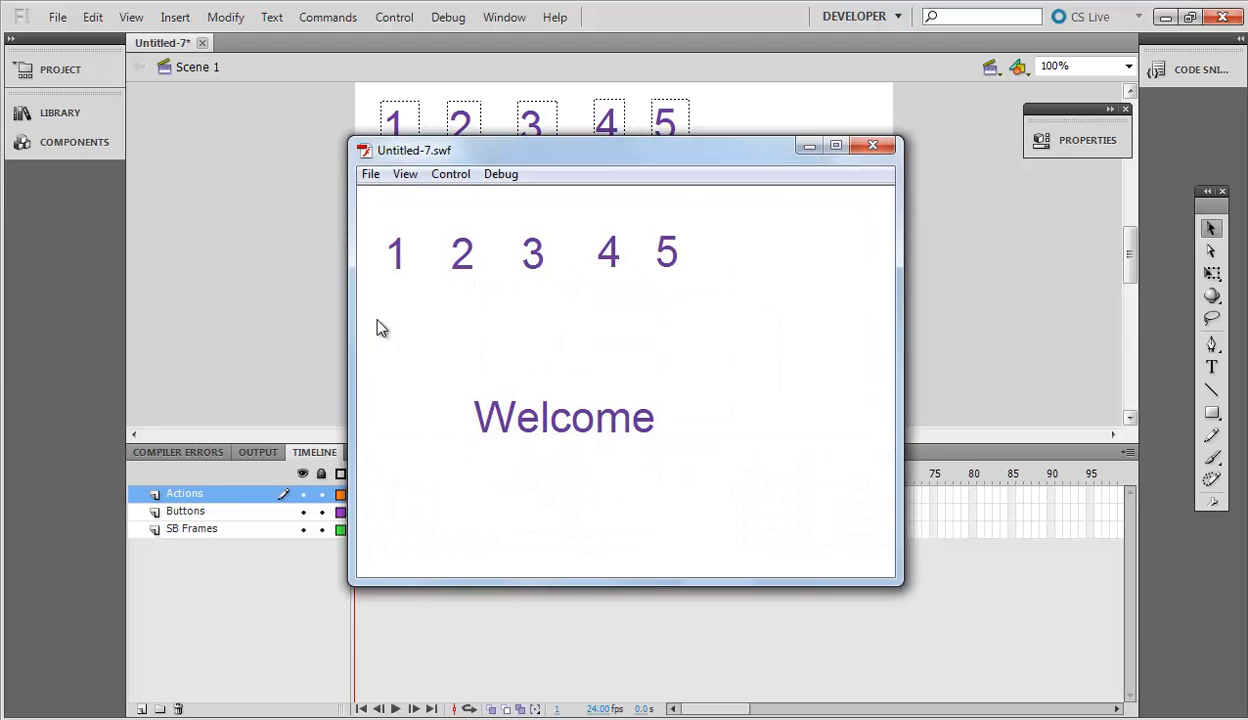
left_click(405, 252)
left_click(858, 250)
left_click(458, 248)
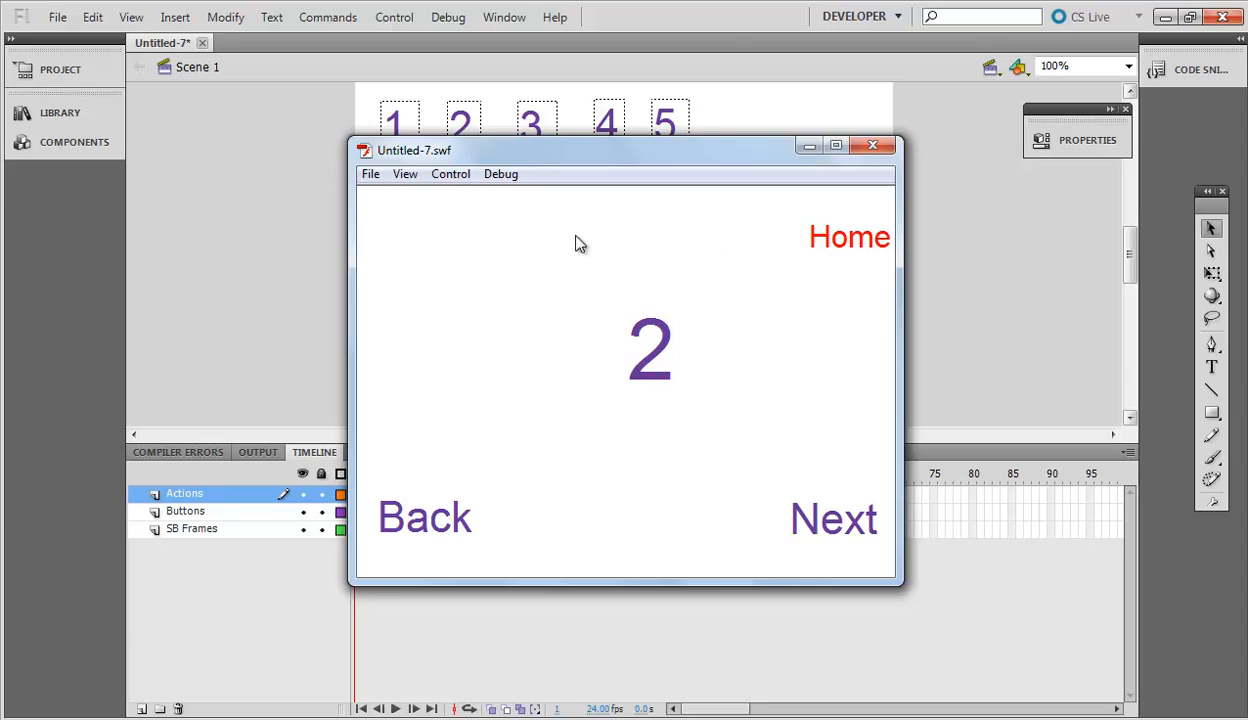
double_click(860, 245)
left_click(849, 255)
left_click(886, 144)
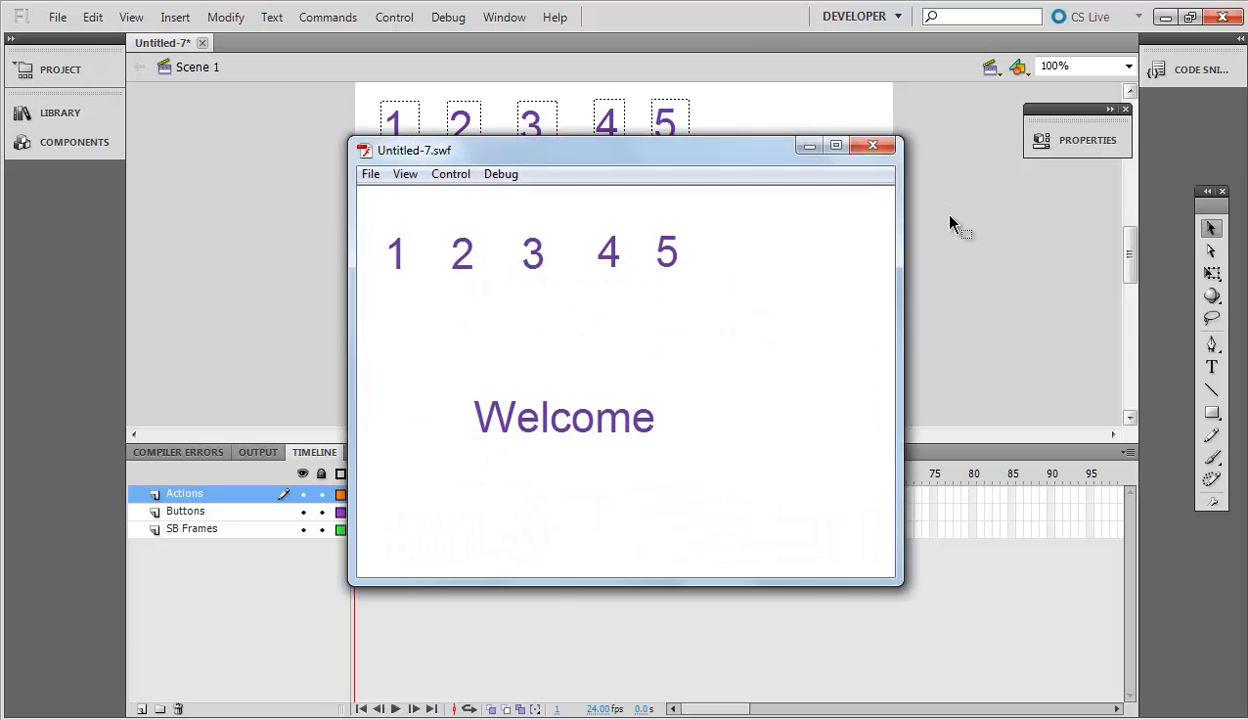
- Go from number 1 to 5 with Next, return with Back and Home, open number 5, and close the preview
left_click(405, 256)
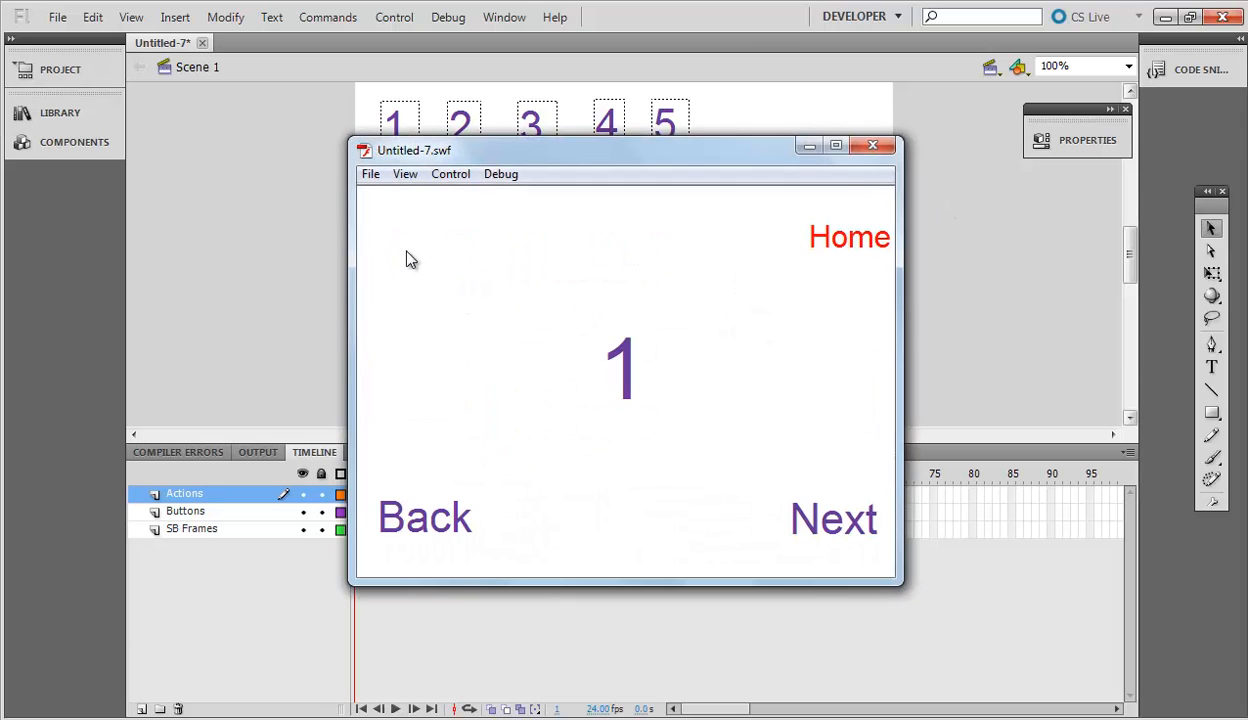
left_click(814, 514)
left_click(817, 507)
double_click(803, 504)
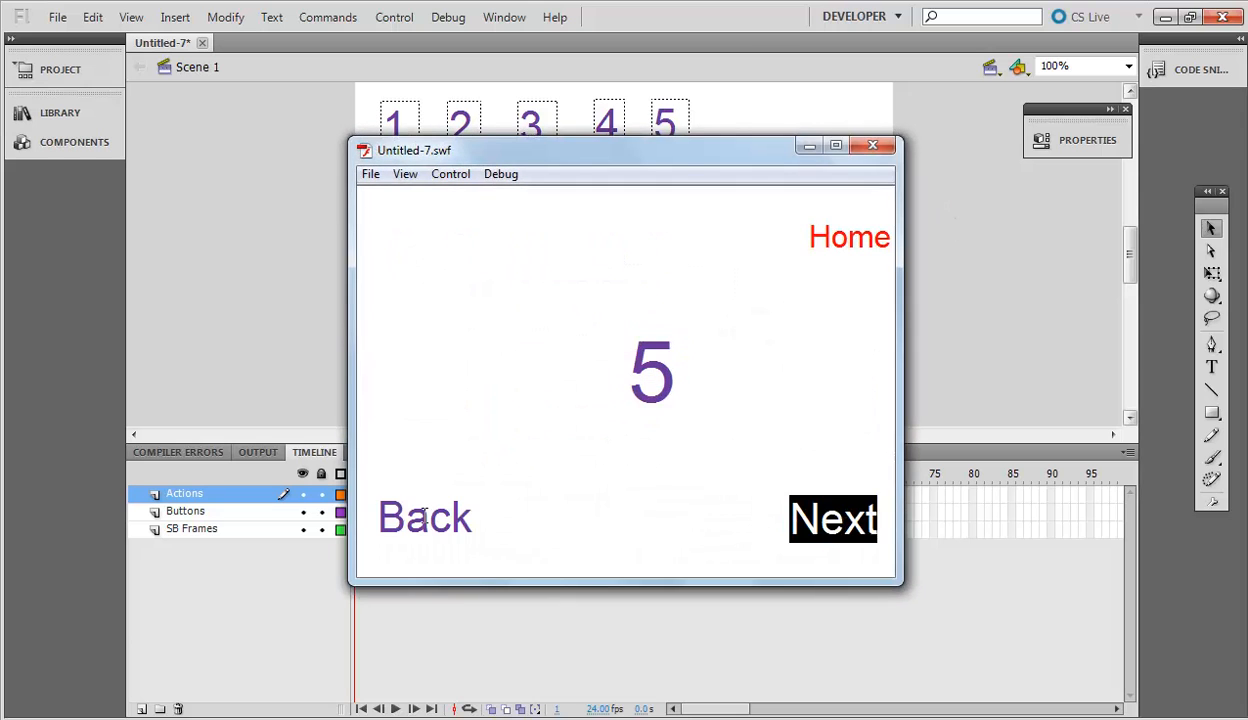
left_click(424, 517)
double_click(424, 517)
left_click(848, 237)
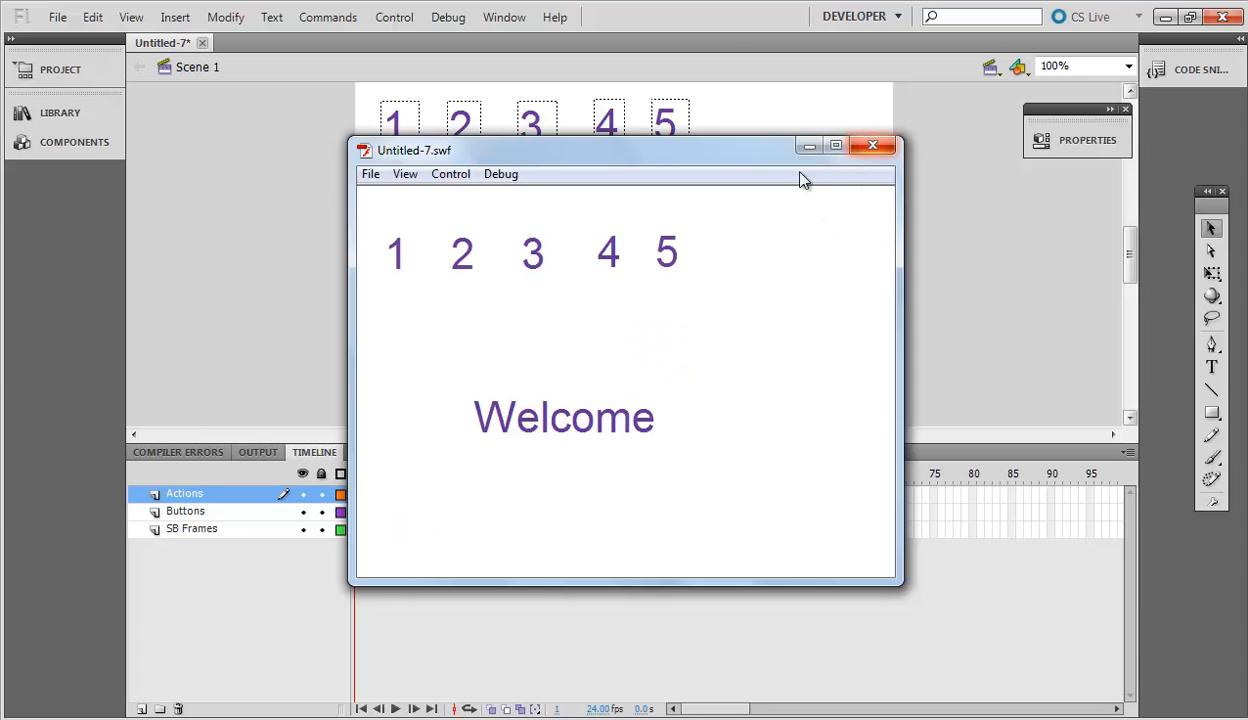
left_click(667, 252)
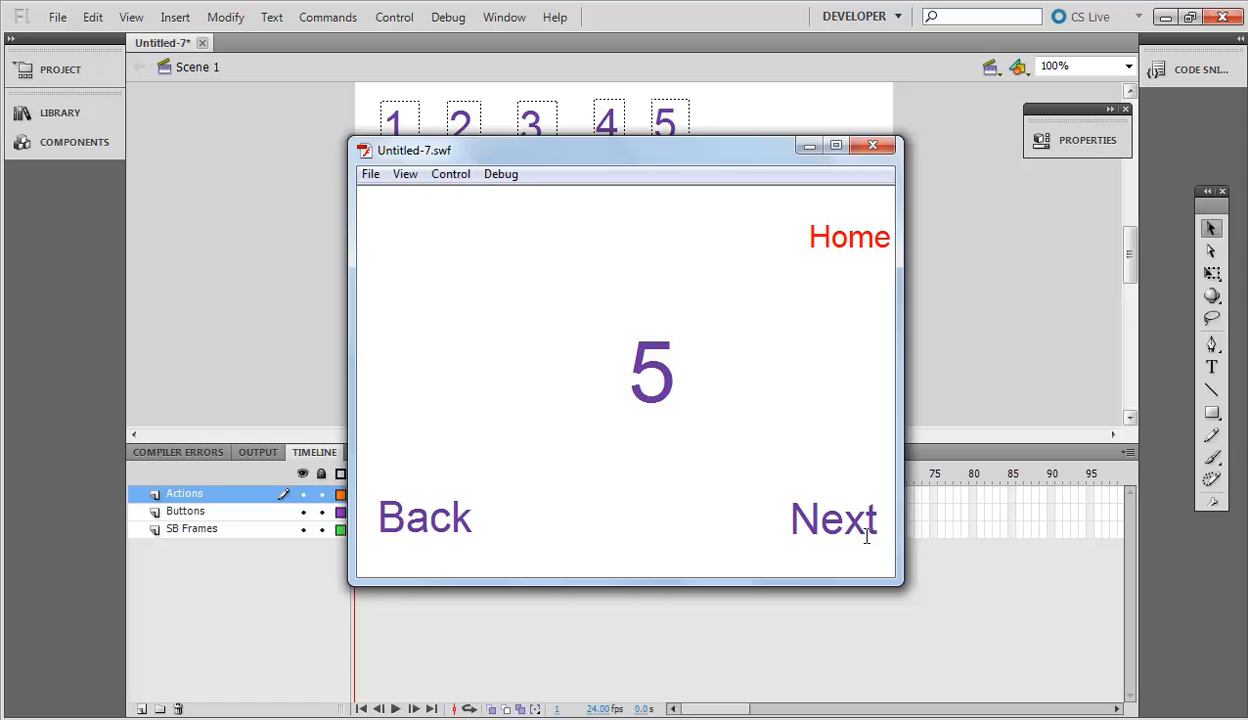
left_click(873, 148)
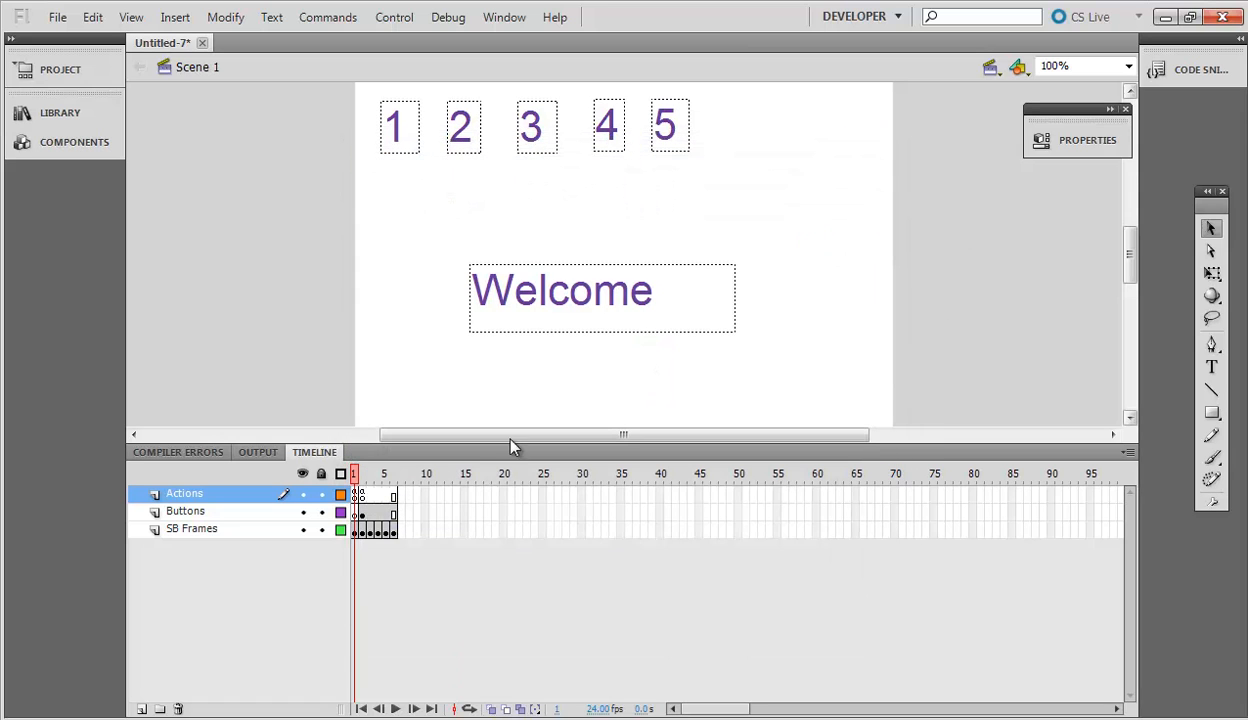
- Preview the movie from the Welcome frame, opening number 1 and returning with Home
left_click(361, 474)
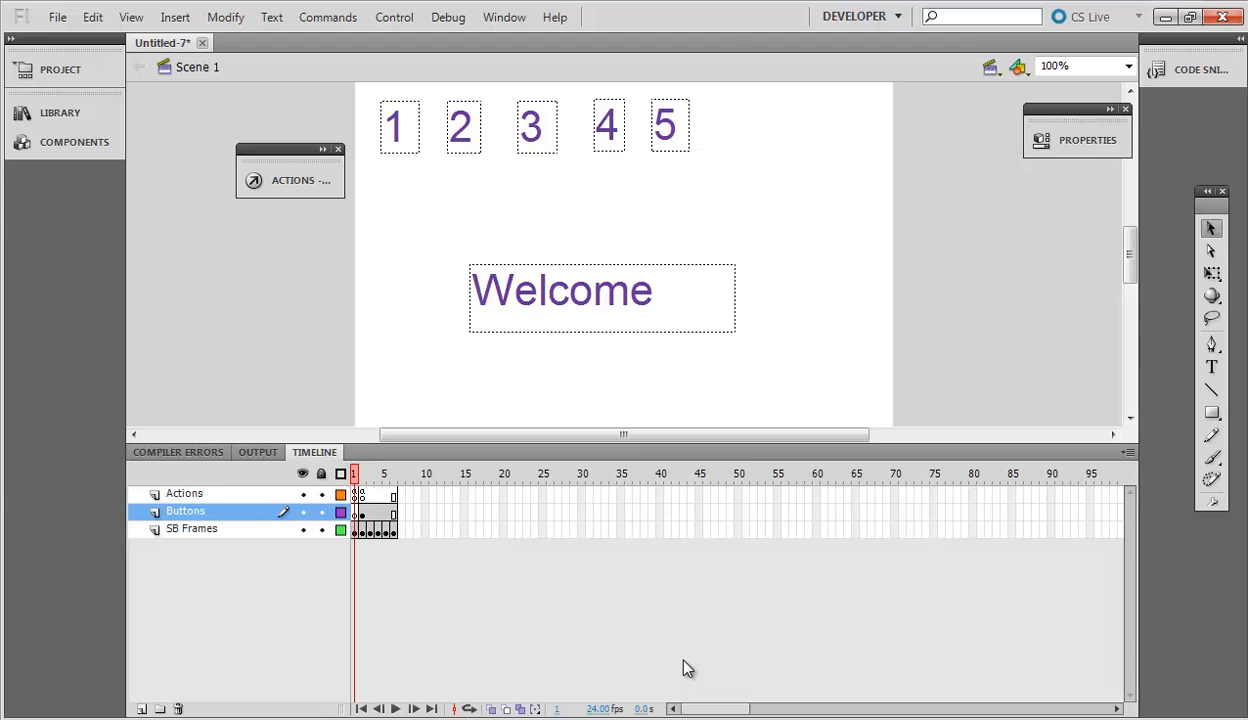
key("ctrl+Return")
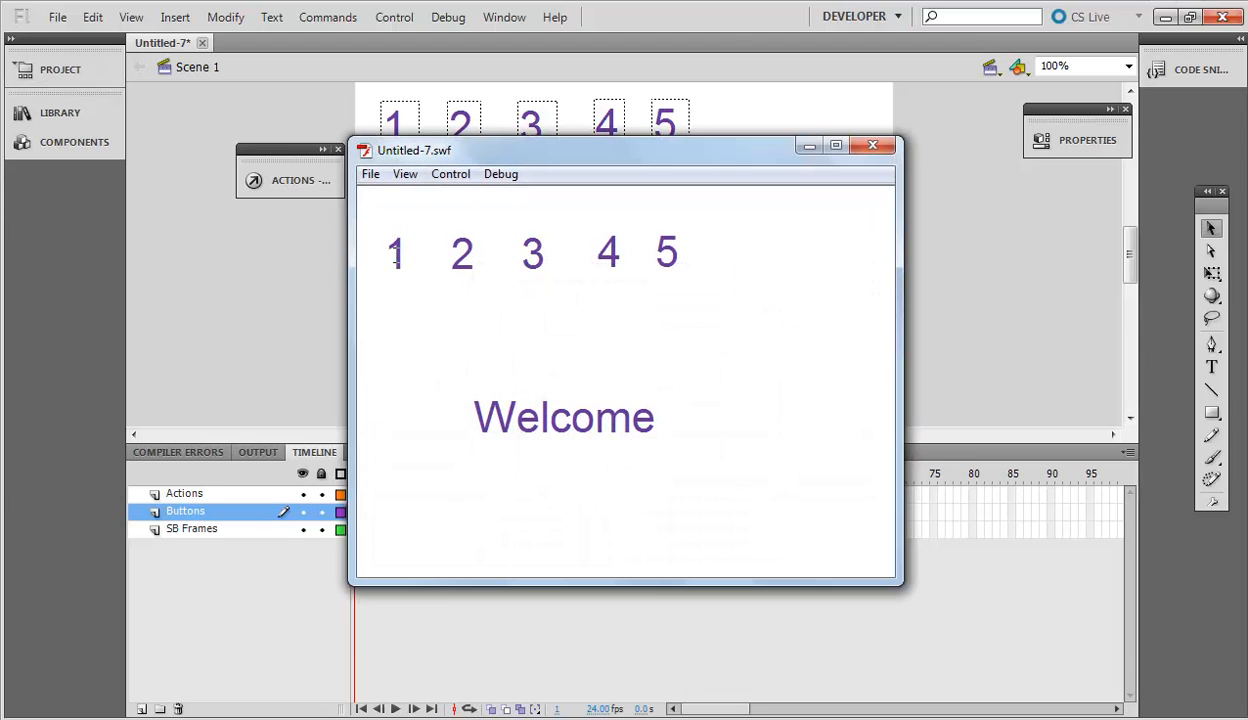
left_click(395, 255)
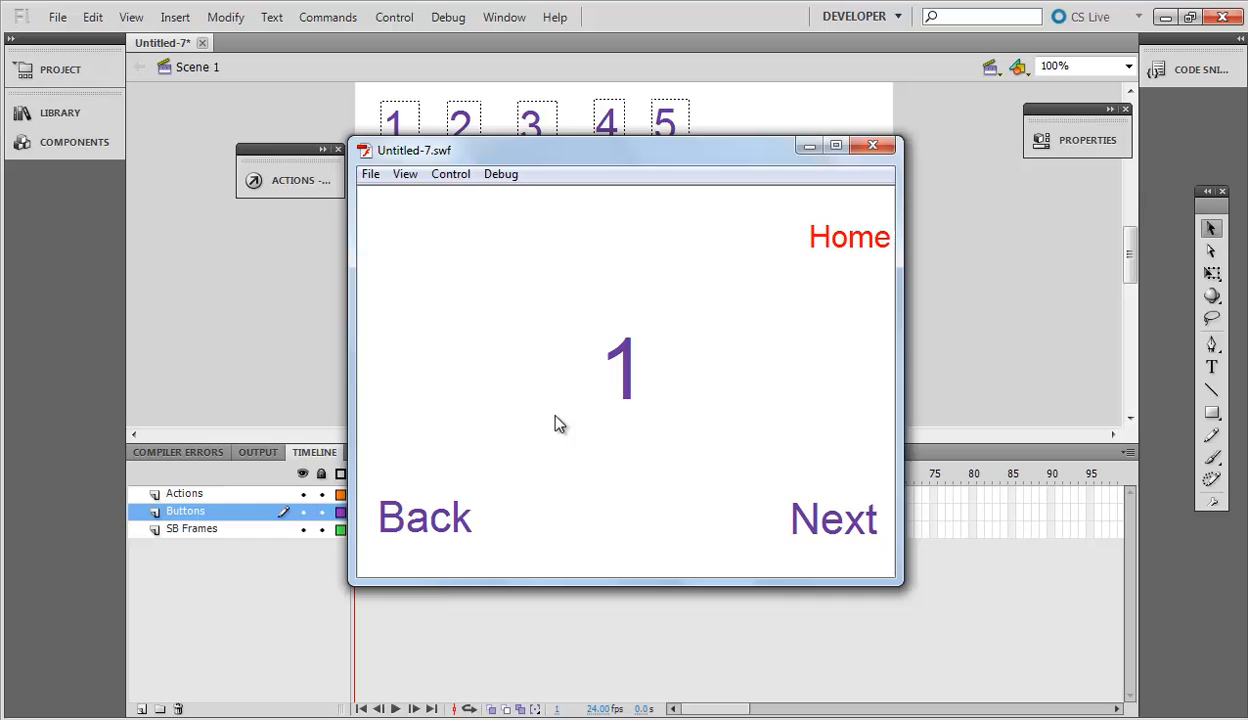
left_click(842, 238)
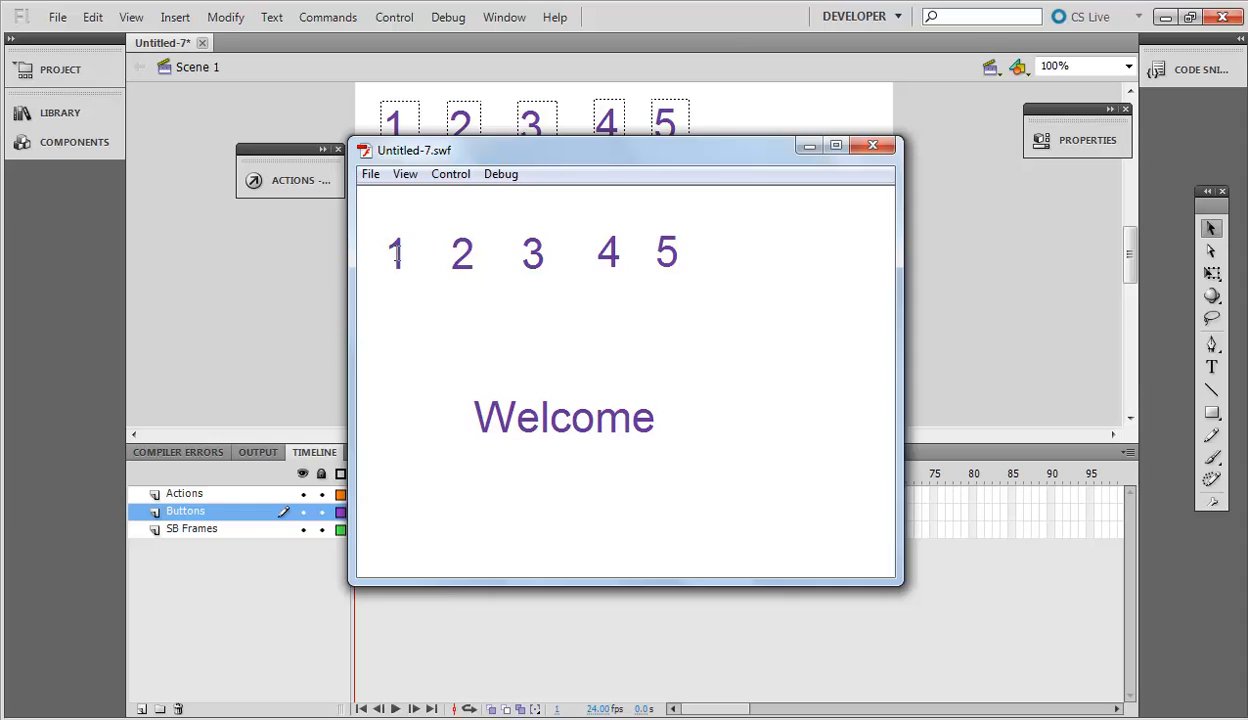
- Open number 1 from Welcome and alternate Next and Back among numbers 1 to 3
left_click(395, 255)
left_click(817, 510)
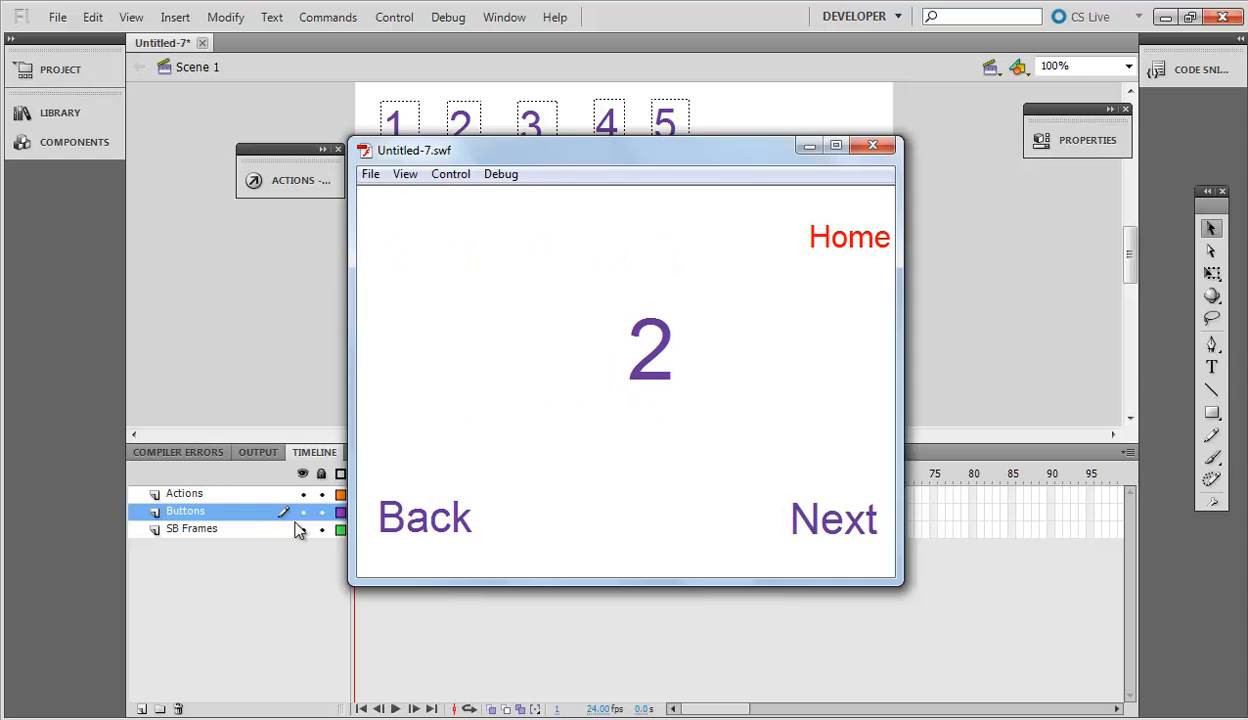
left_click(416, 496)
left_click(817, 503)
left_click(447, 506)
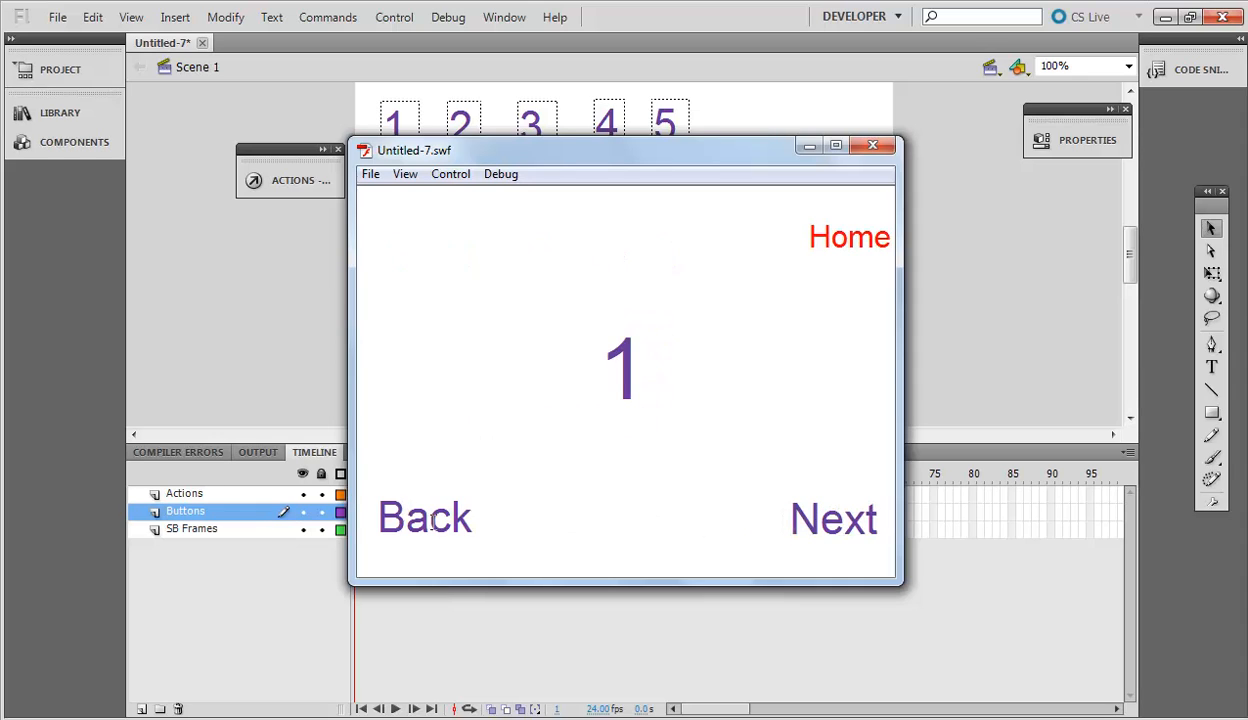
double_click(806, 516)
left_click(450, 515)
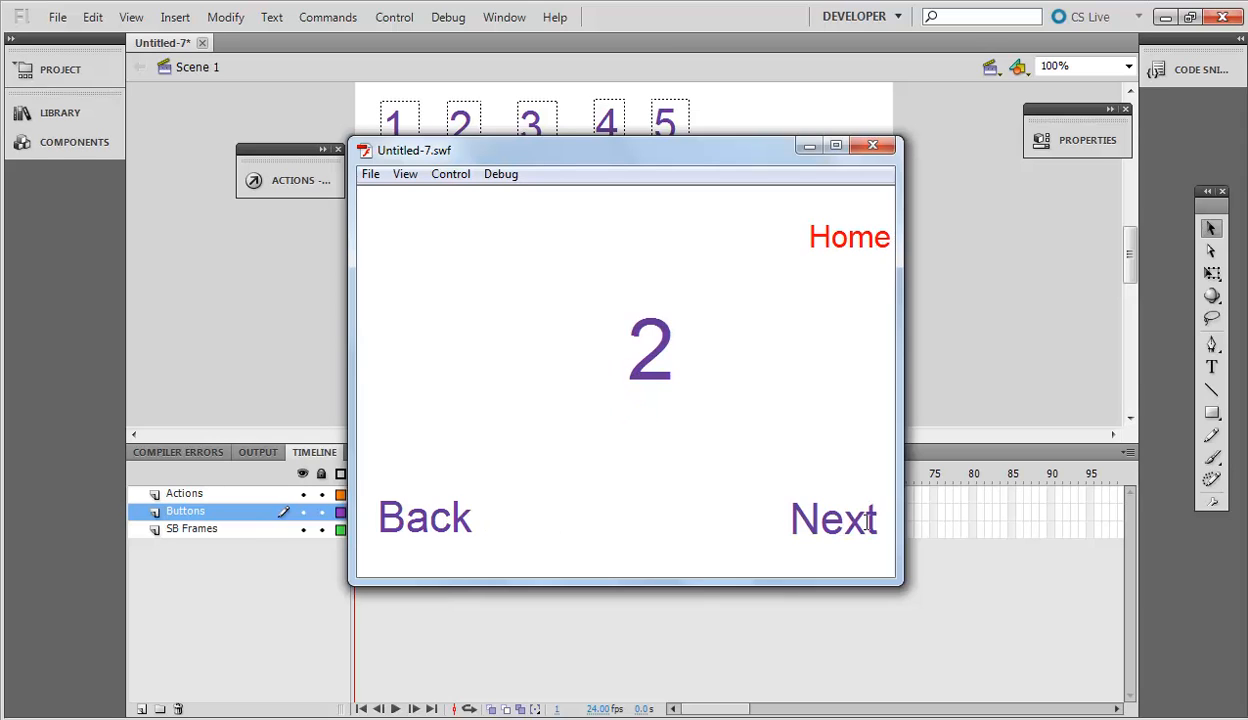
left_click(786, 528)
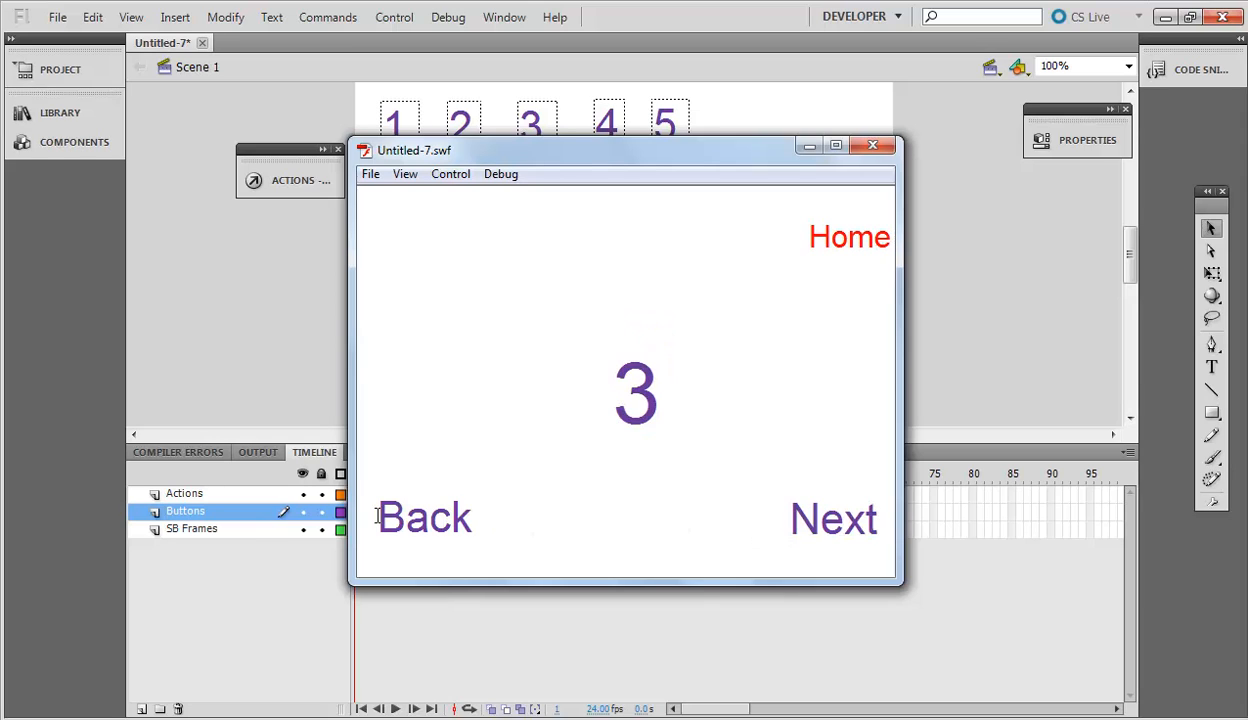
- Go back to number 2, advance with Next to number 5, and return to number 2 with Back
left_click(424, 500)
left_click(805, 500)
left_click(815, 527)
left_click(813, 524)
left_click(422, 530)
left_click(412, 516)
left_click(429, 514)
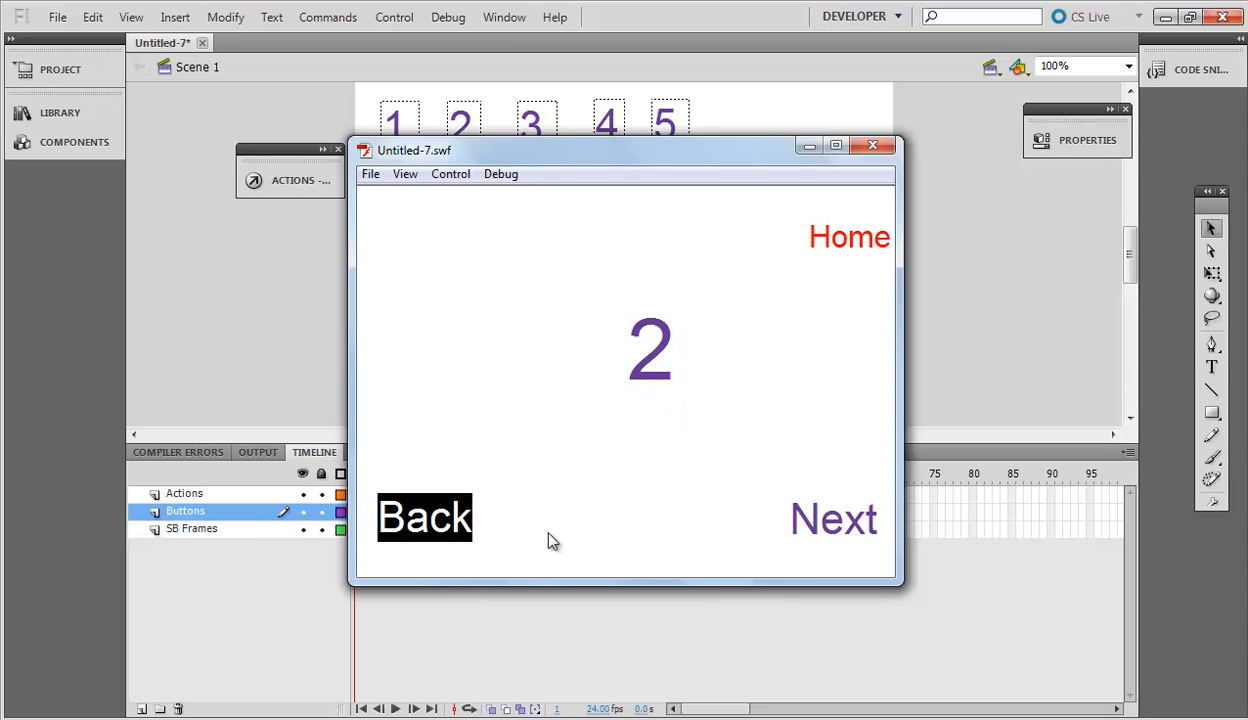
- Advance from number 2 to 5 with Next, return Home, open number 3, and close the preview
left_click(800, 528)
left_click(811, 532)
left_click(811, 532)
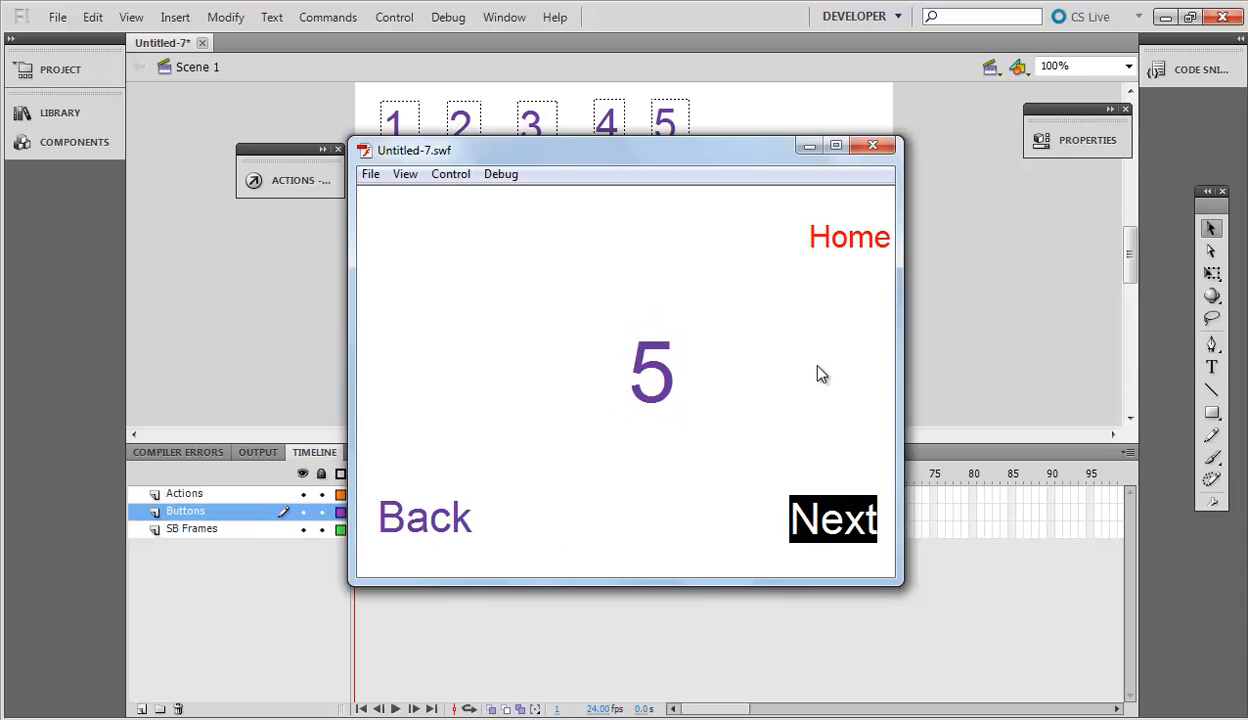
left_click(840, 245)
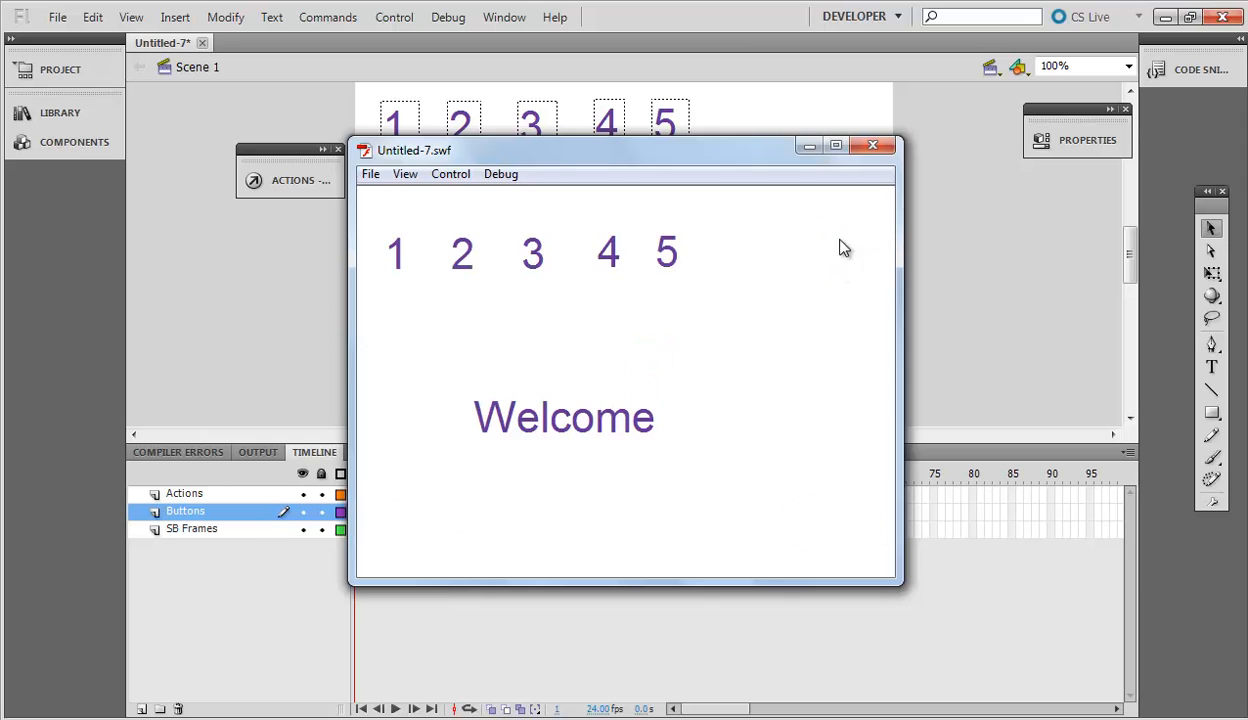
left_click(533, 262)
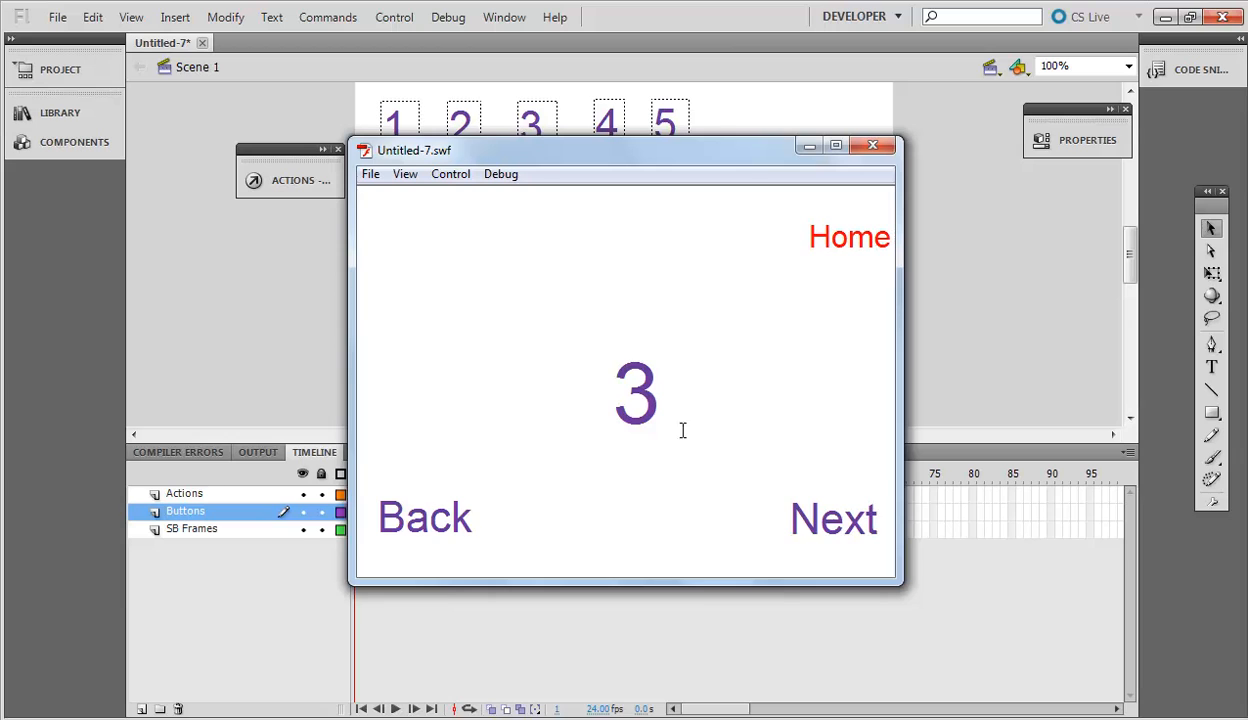
left_click(873, 148)
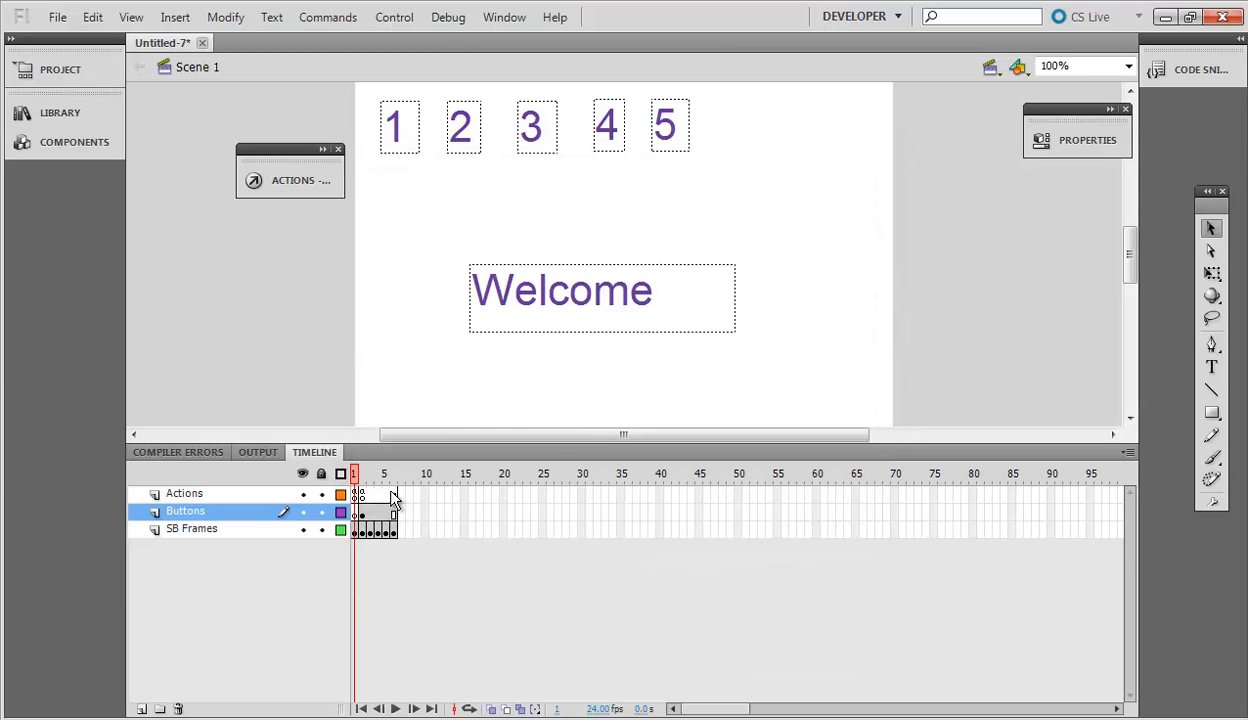
- Examine the Actions layer's script keyframes in frames 1 and 2 and the frames they span, ending on the Welcome frame
left_click(362, 494)
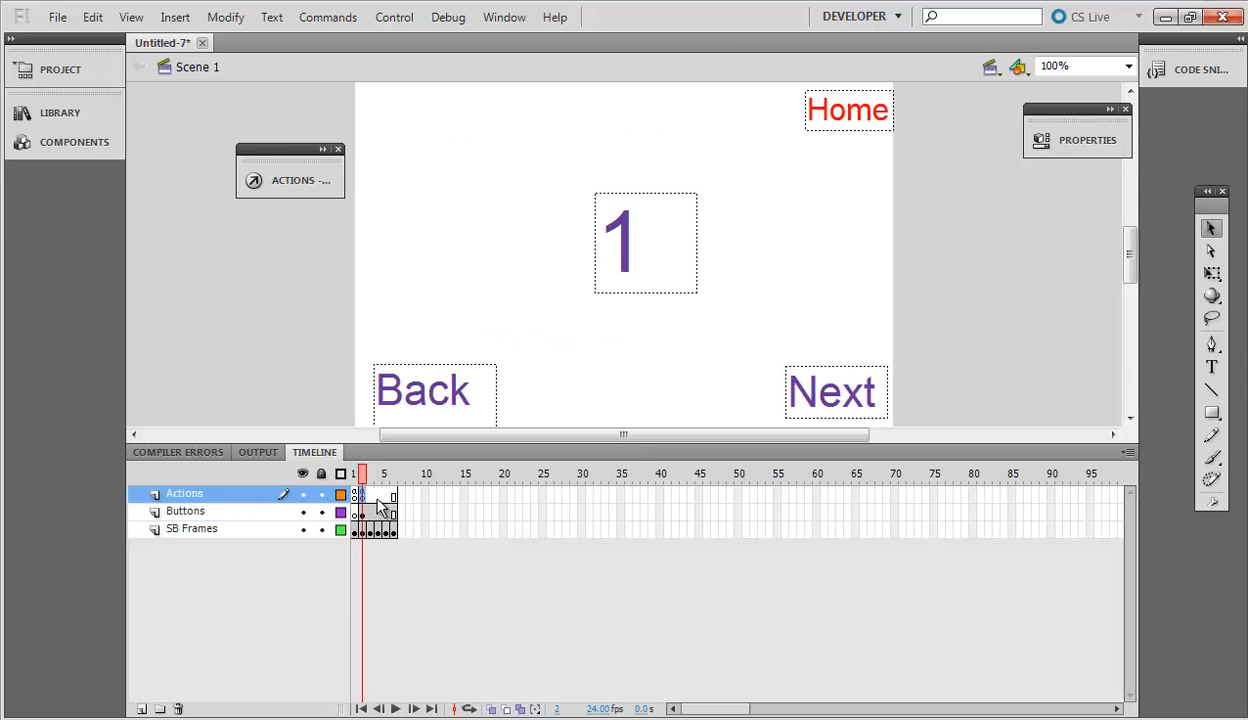
left_click(370, 498)
left_click(385, 496)
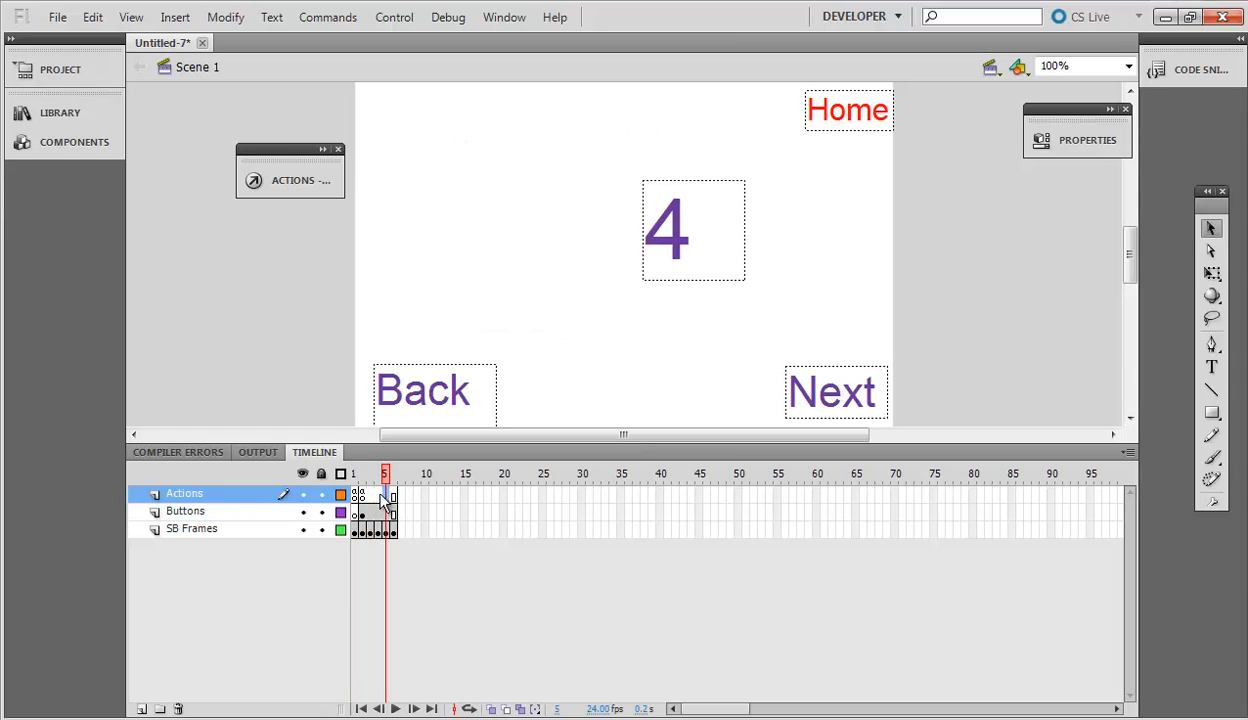
left_click(381, 496)
left_click(363, 497)
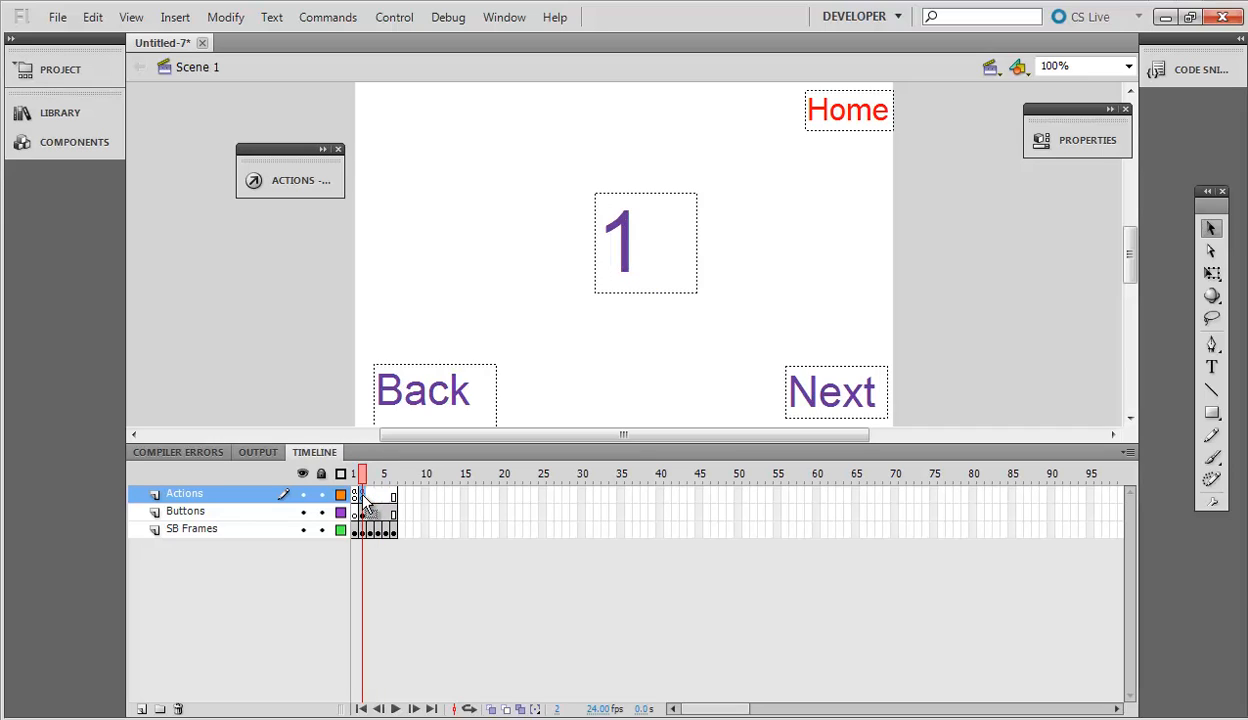
mouse_move(366, 484)
left_mouse_down()
mouse_move(395, 488)
mouse_move(357, 490)
left_mouse_up()
left_click(377, 495)
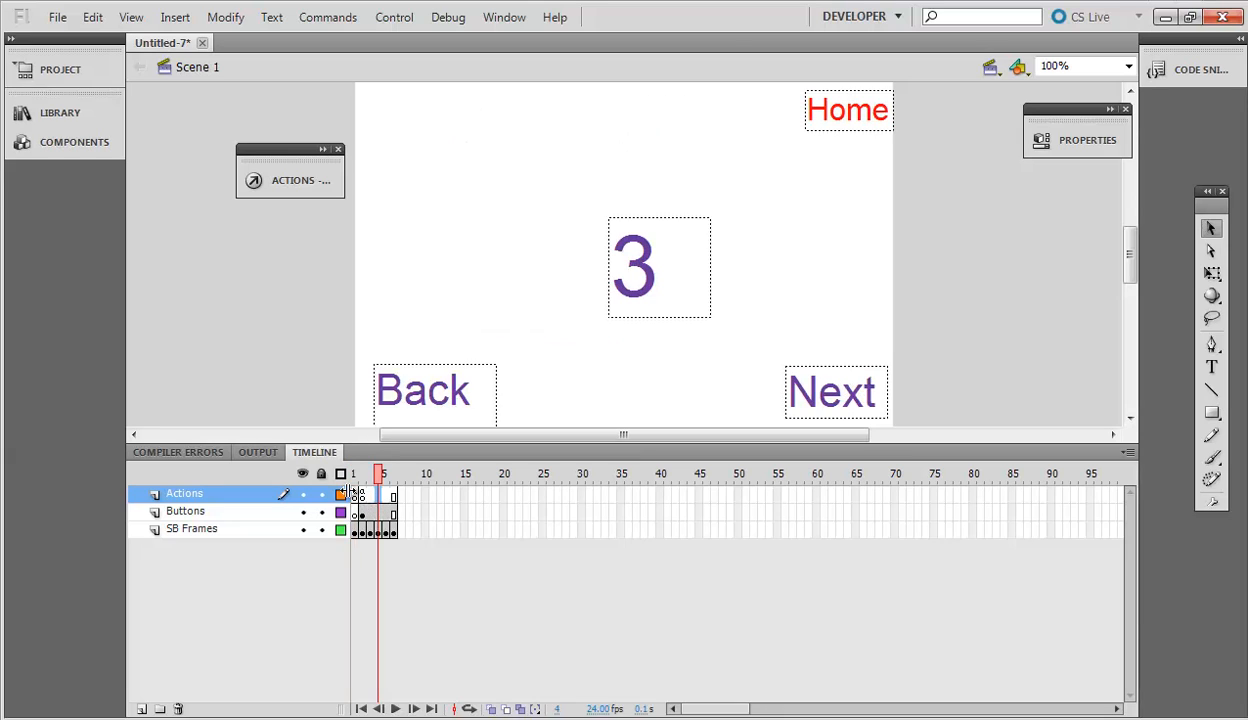
left_click(361, 495)
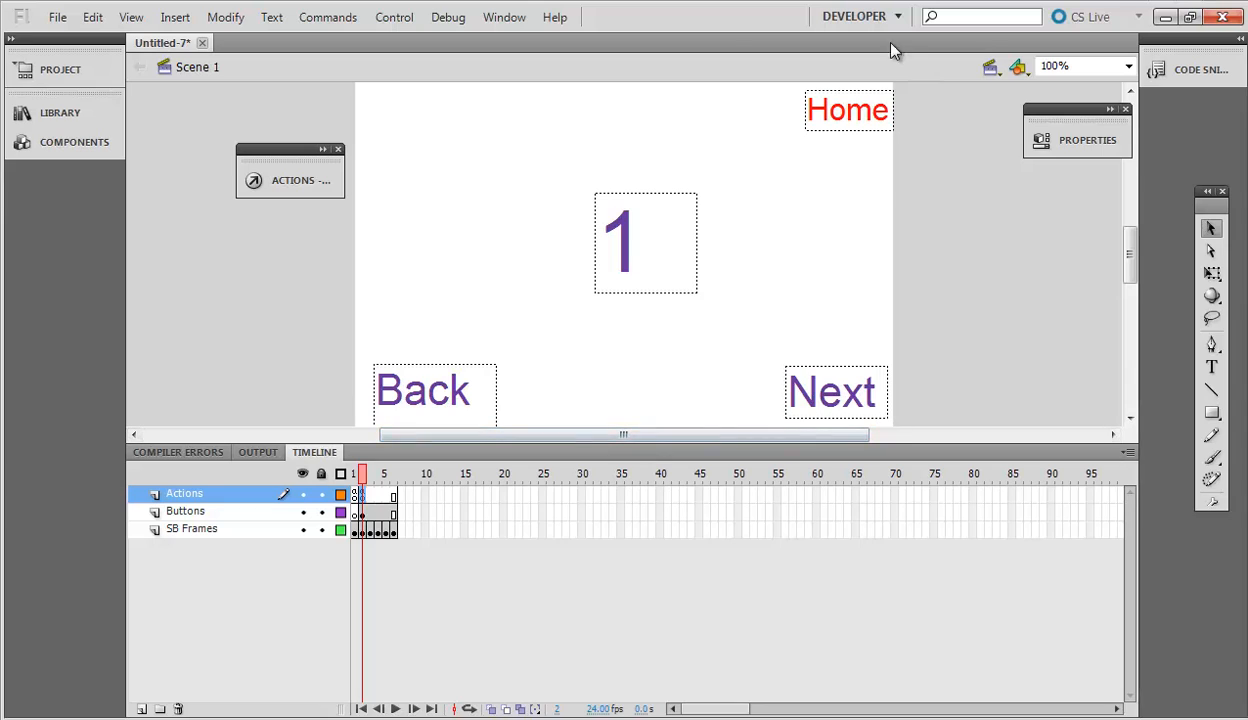
left_click(357, 478)
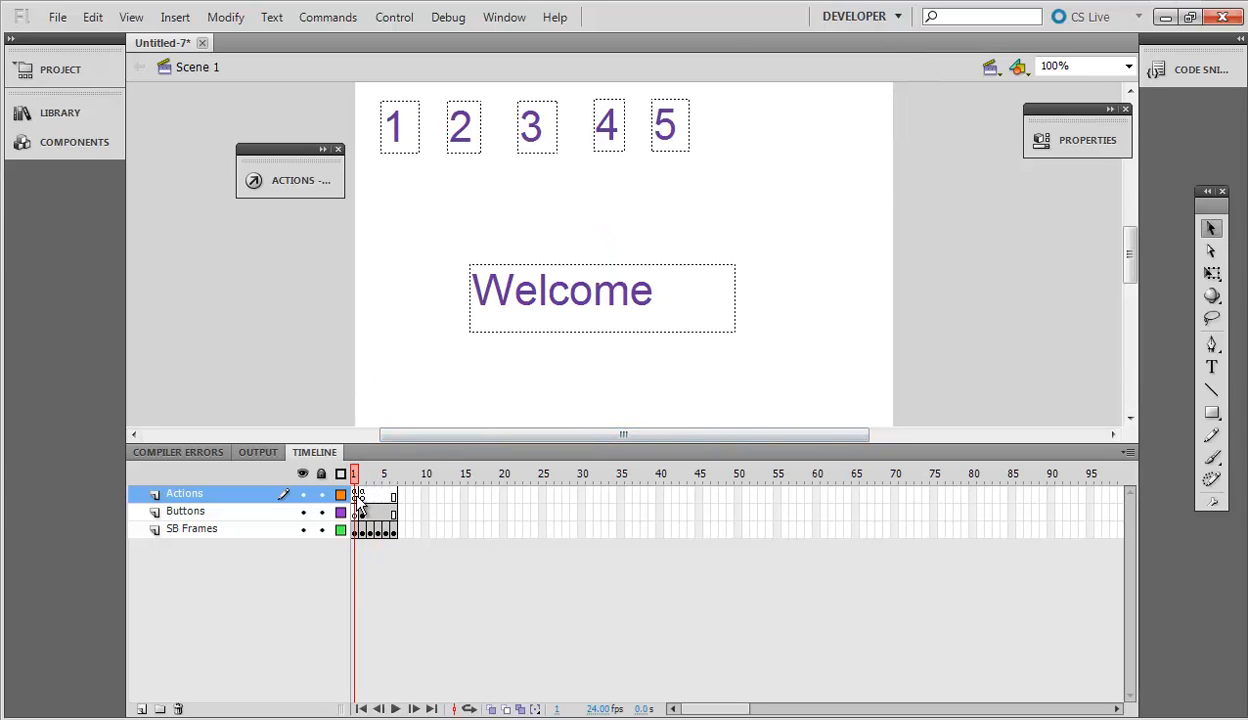
- Examine frames 1 to 6 along the Actions layer, comparing the stage content each frame shows, and finish on frame 4
left_click(369, 495)
left_click(377, 496)
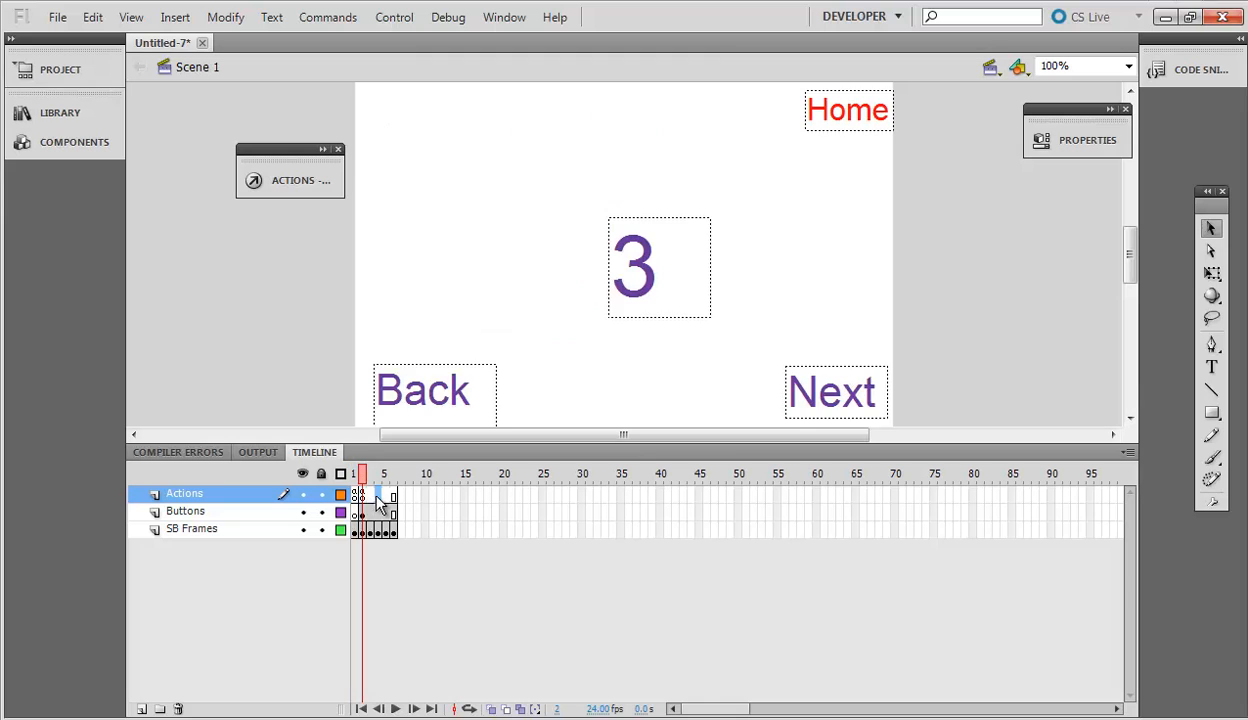
left_click(385, 496)
left_click(393, 496)
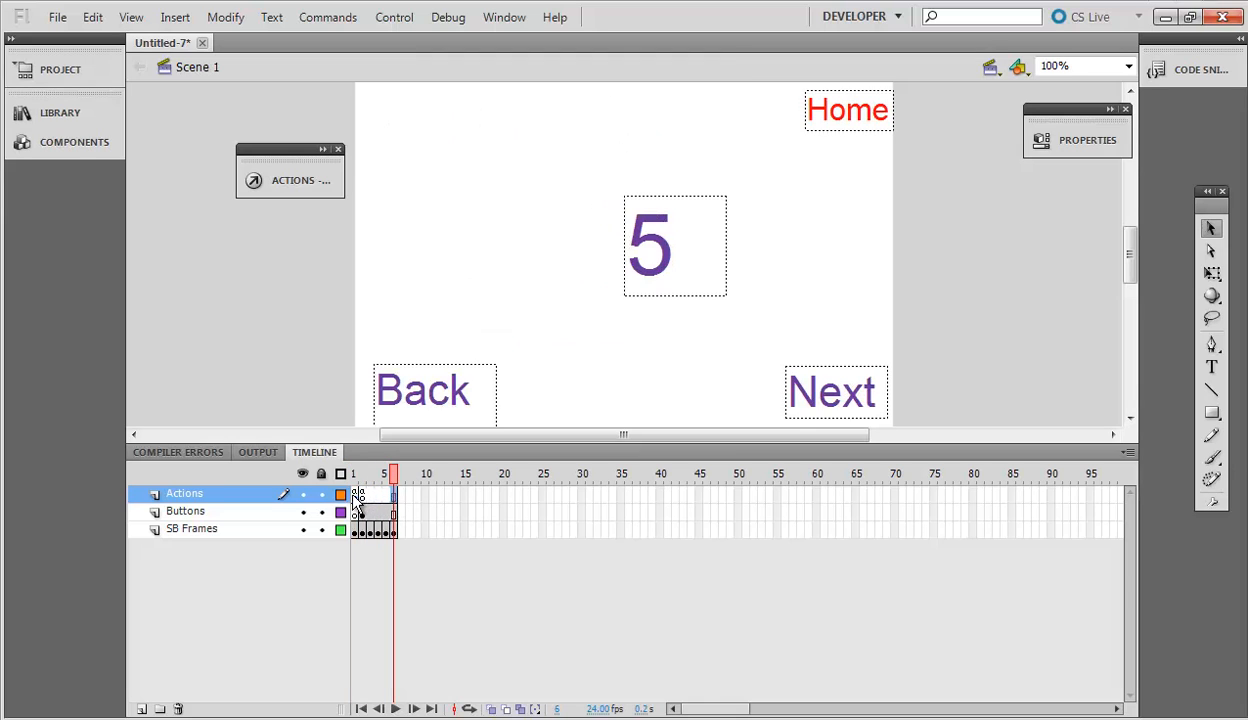
left_click(355, 495)
left_click(370, 495)
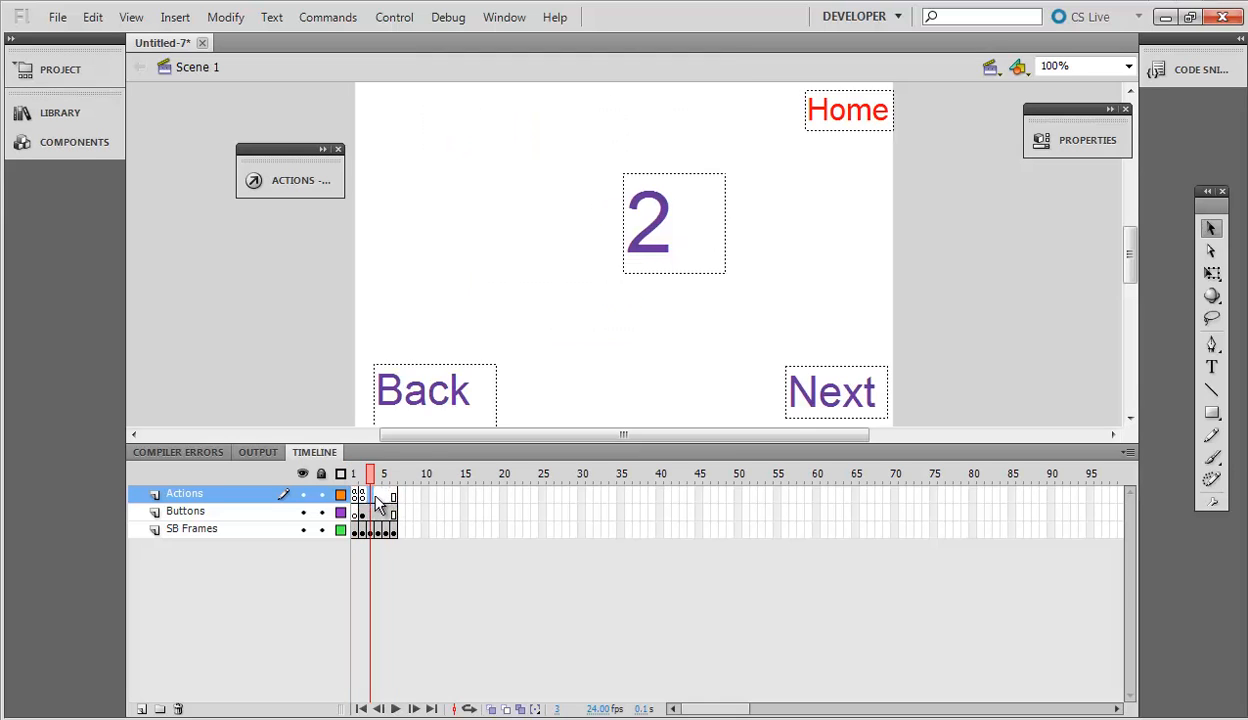
left_click(384, 496)
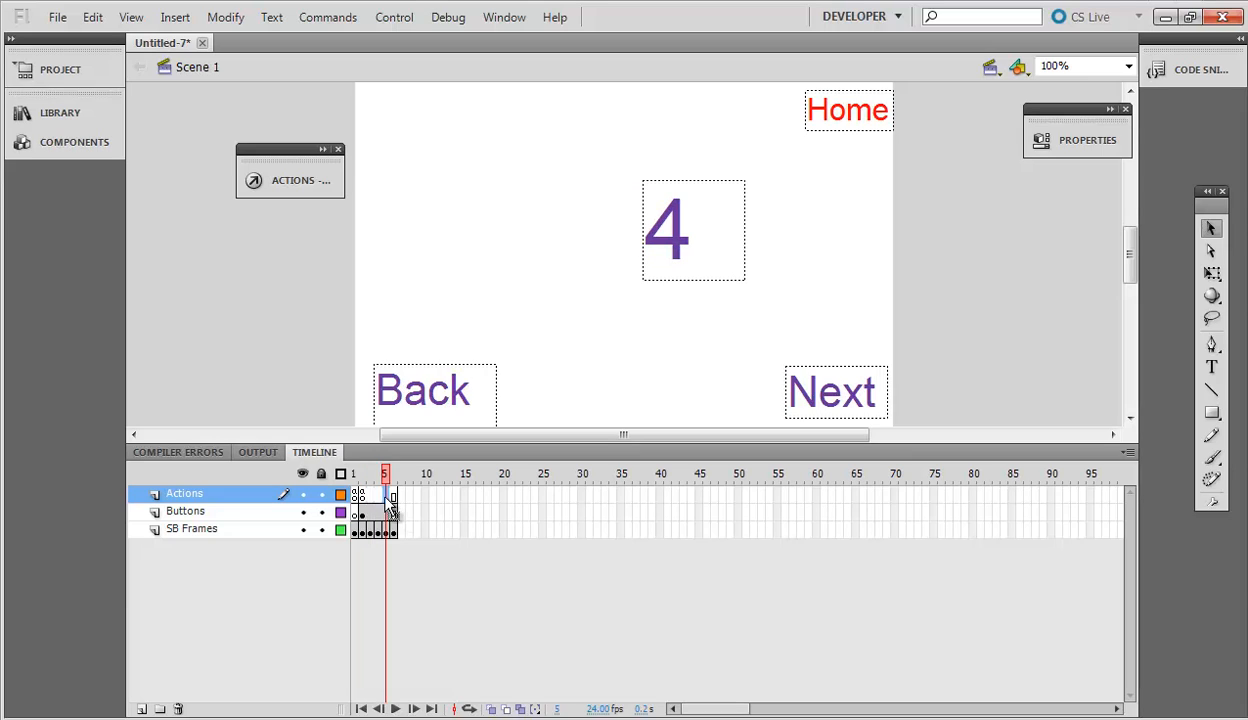
left_click(378, 474)
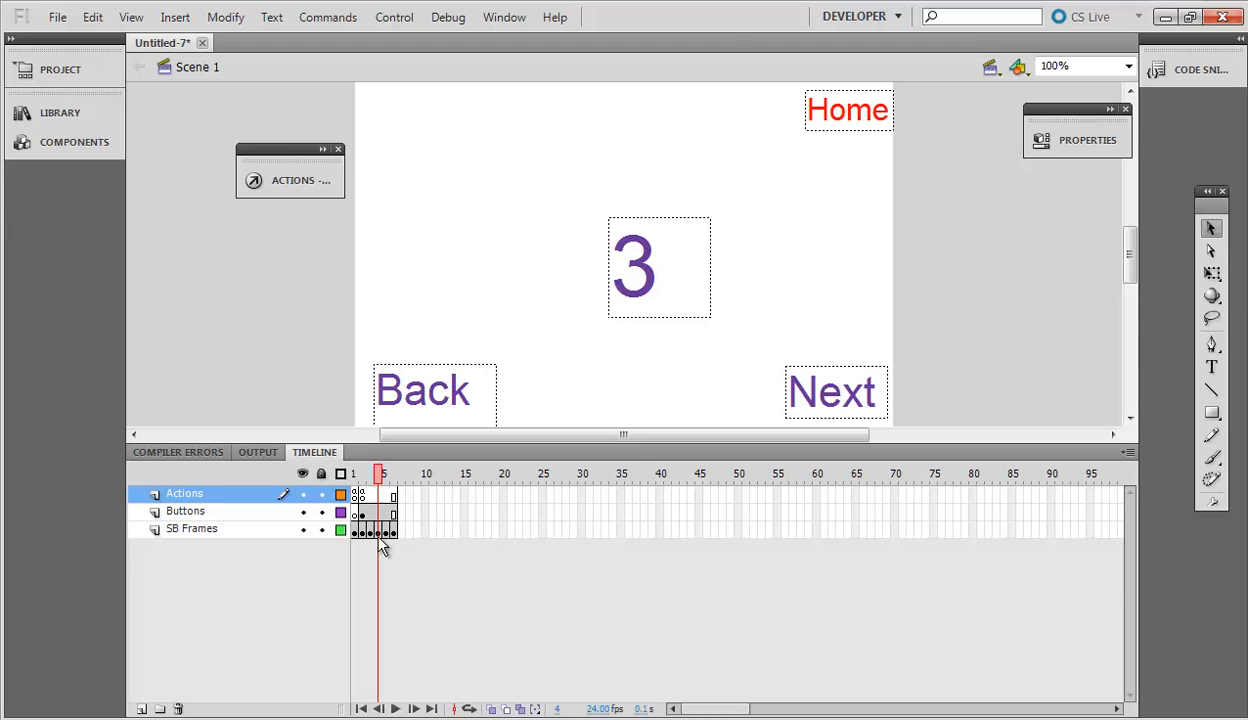
- Remove frame 1 from the Buttons layer so Back, Next and Home start on Welcome, and extend the layer to frame 6
right_click(357, 514)
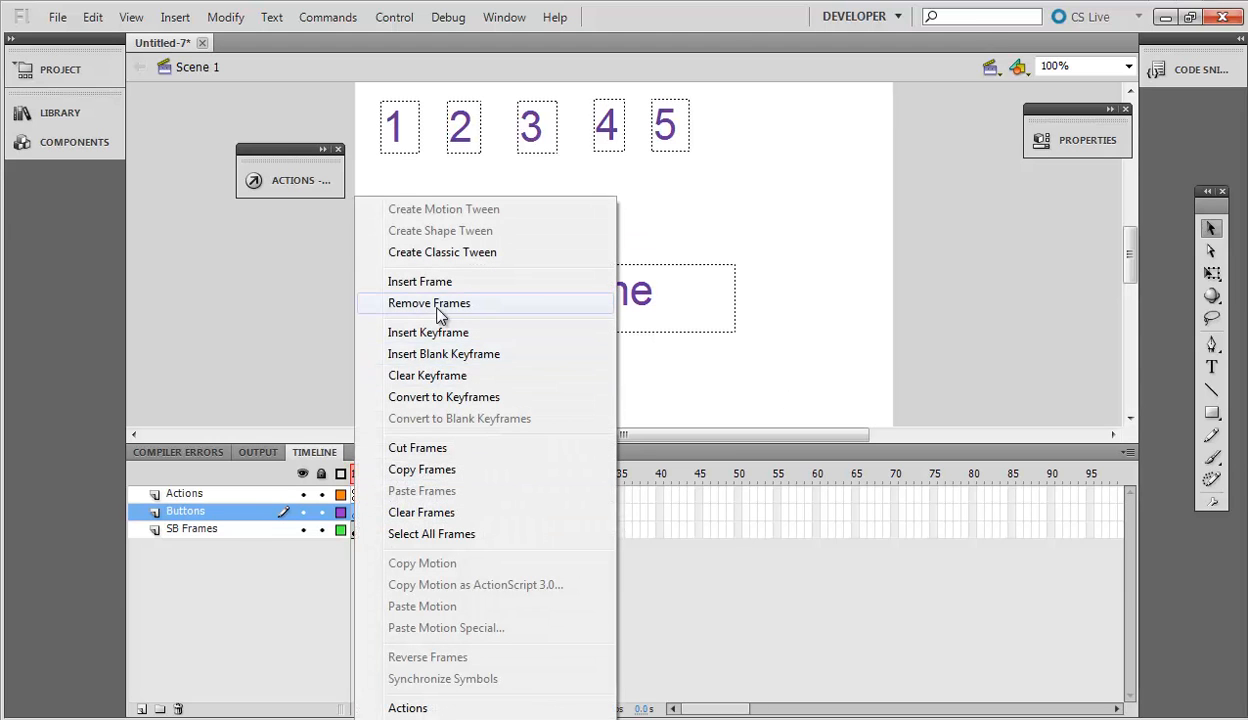
left_click(432, 311)
right_click(396, 512)
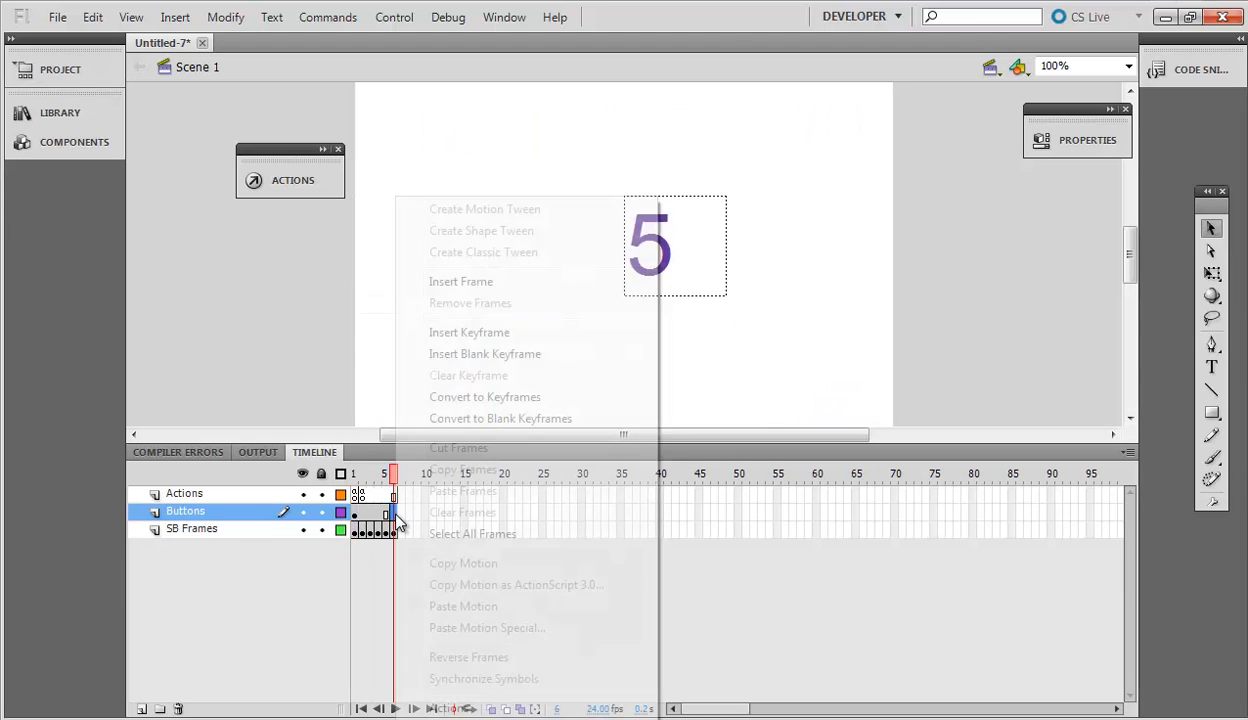
left_click(484, 279)
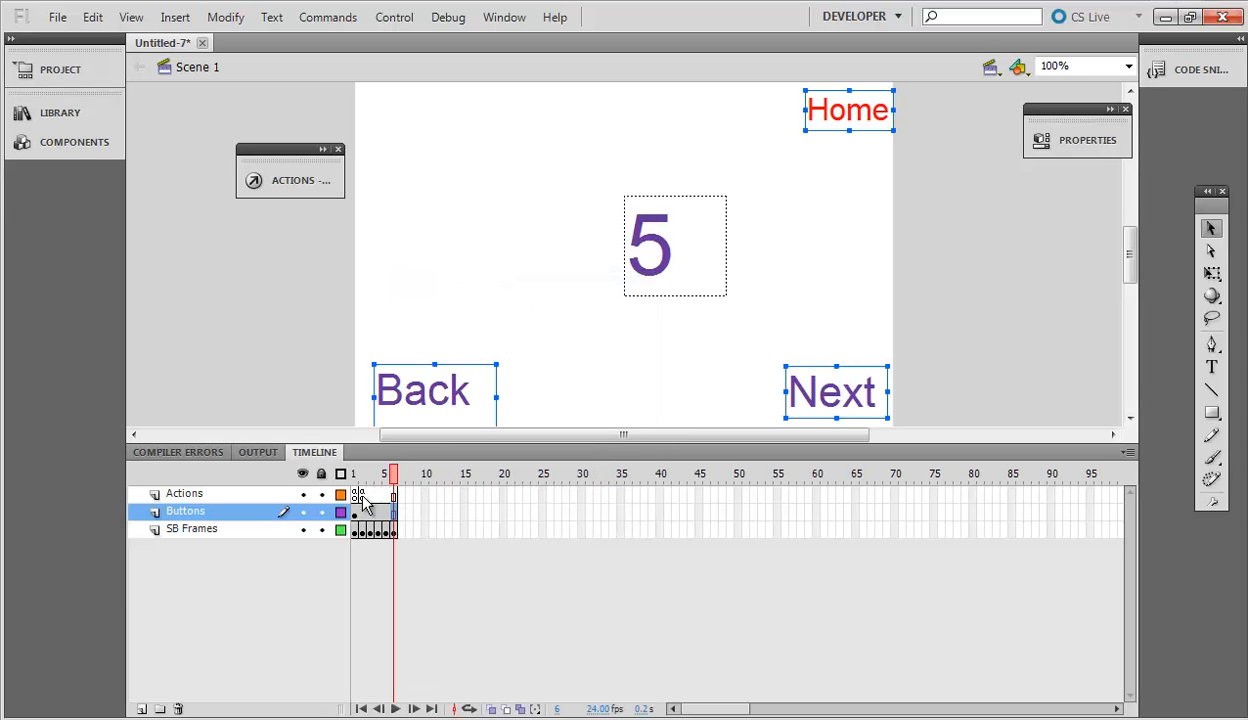
left_click(380, 475)
left_click_drag(382, 477, 353, 478)
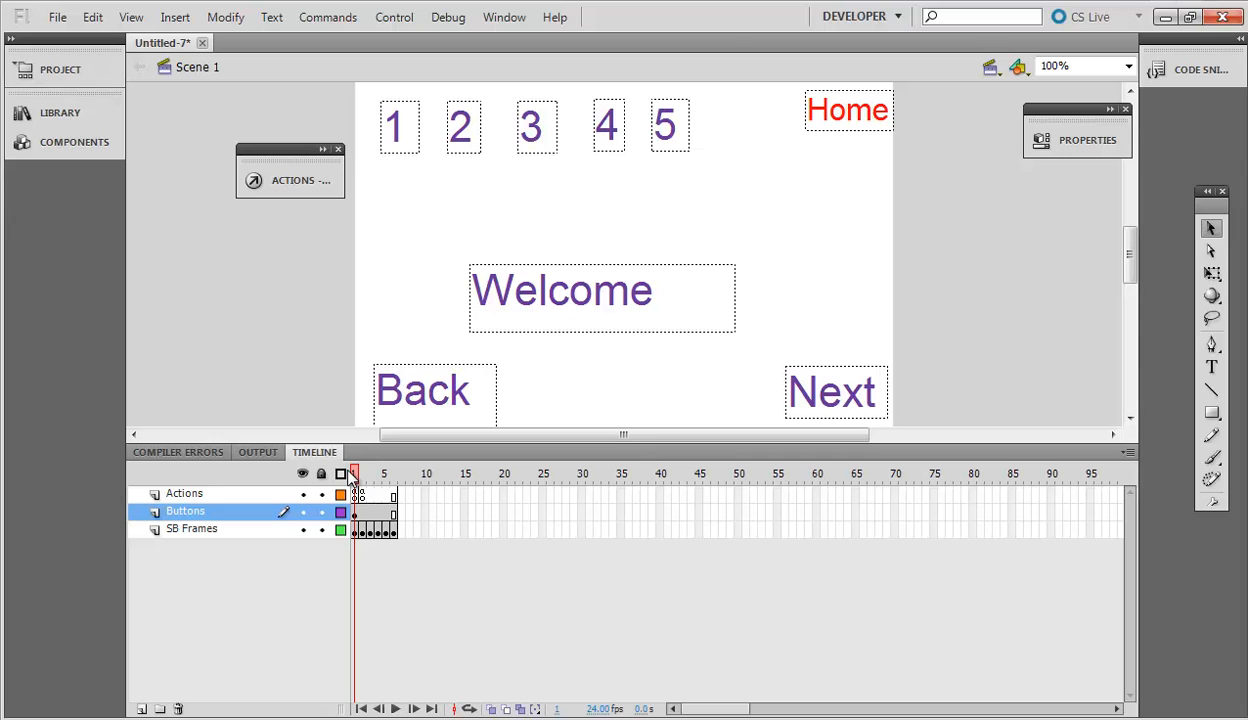
- Open the frame 2 script on the Actions layer and cut all of its code
left_click(357, 494)
right_click(357, 494)
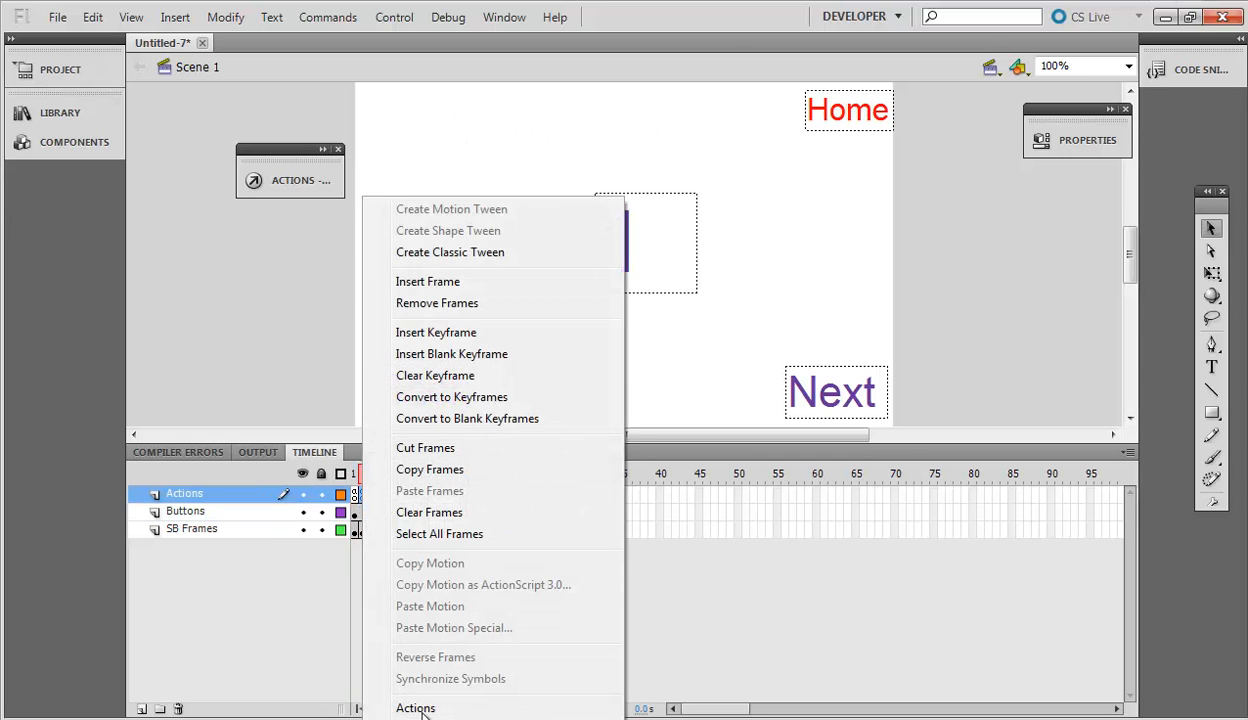
left_click(400, 692)
left_click(738, 463)
key("ctrl+a")
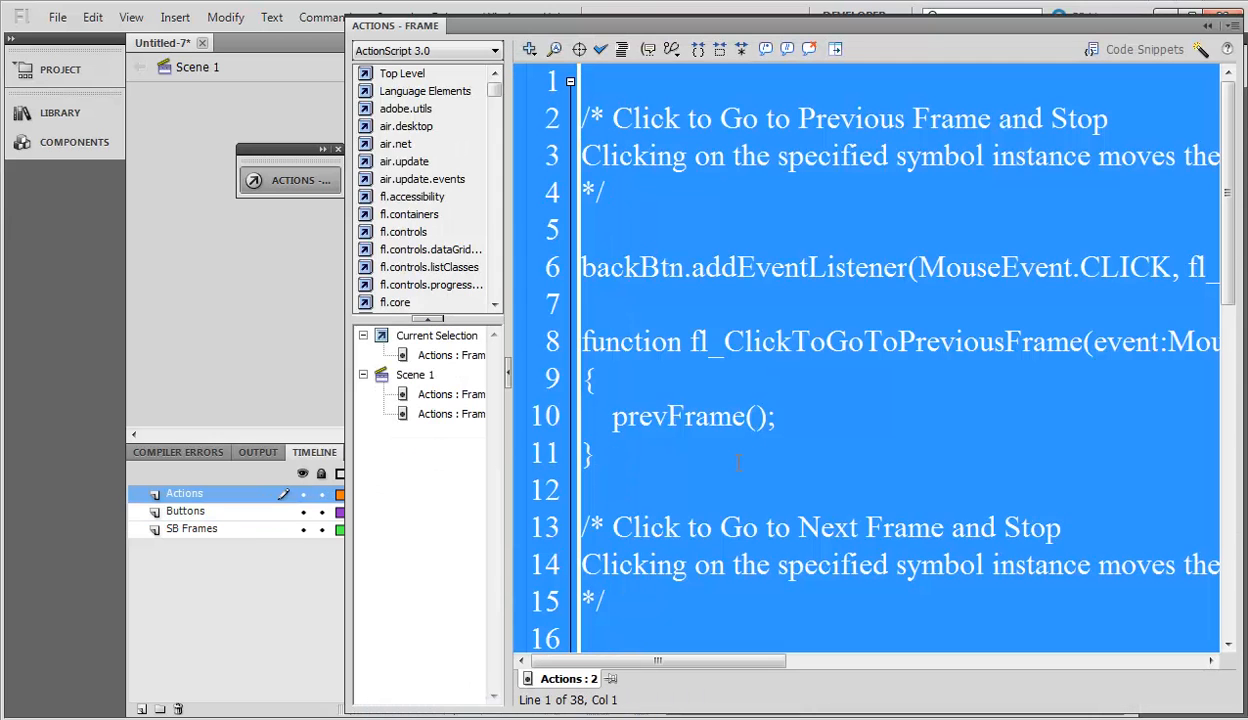
key("Delete")
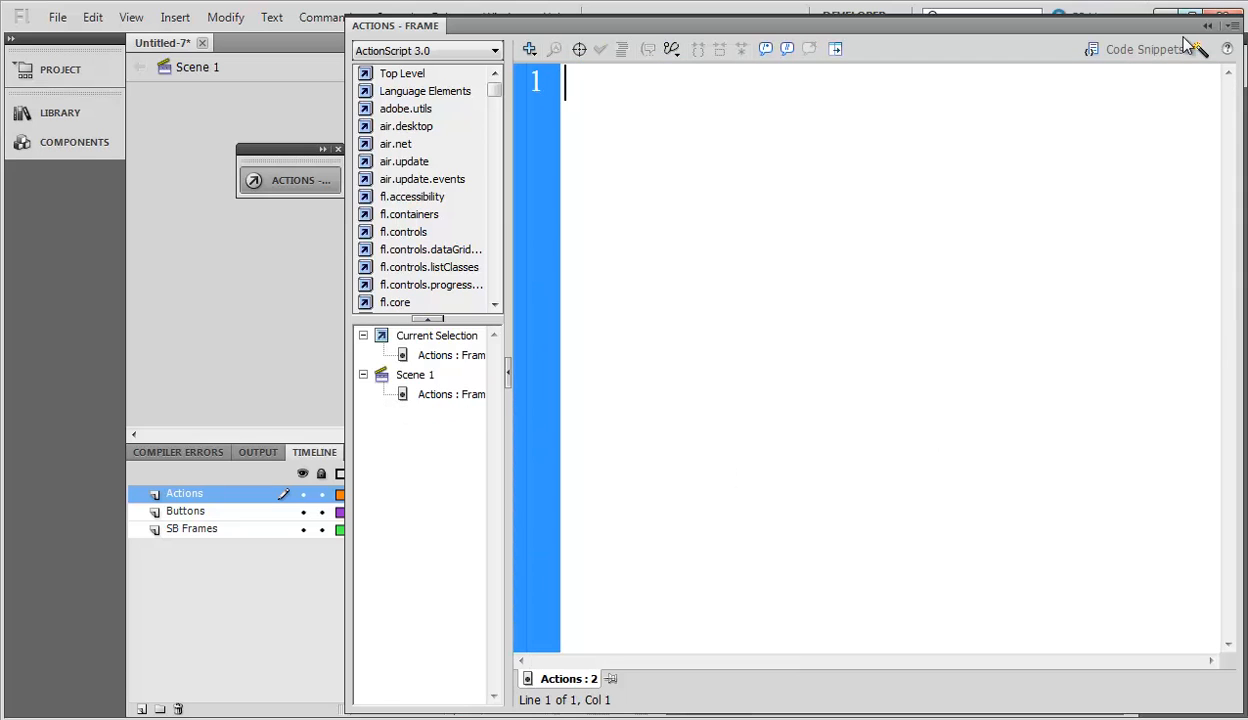
- Paste the cut Back, Next and Home code at the end of the frame 1 script and close the script editor
left_click(458, 395)
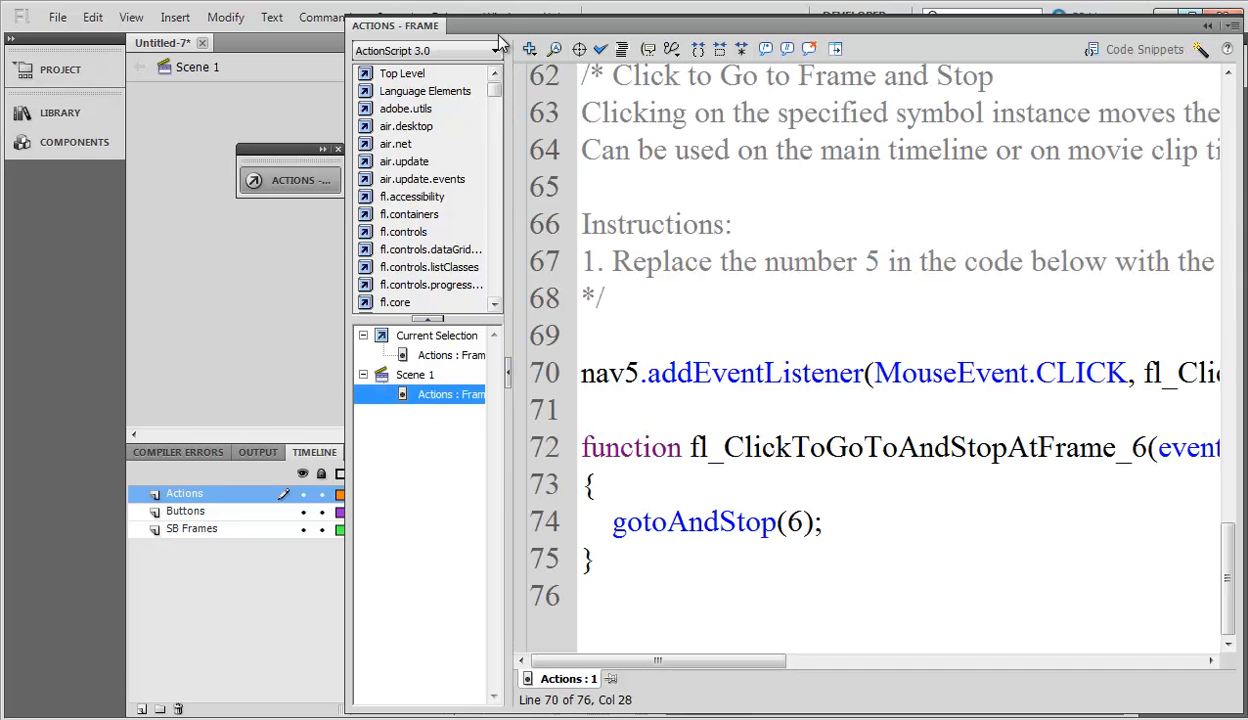
left_click_drag(489, 25, 688, 22)
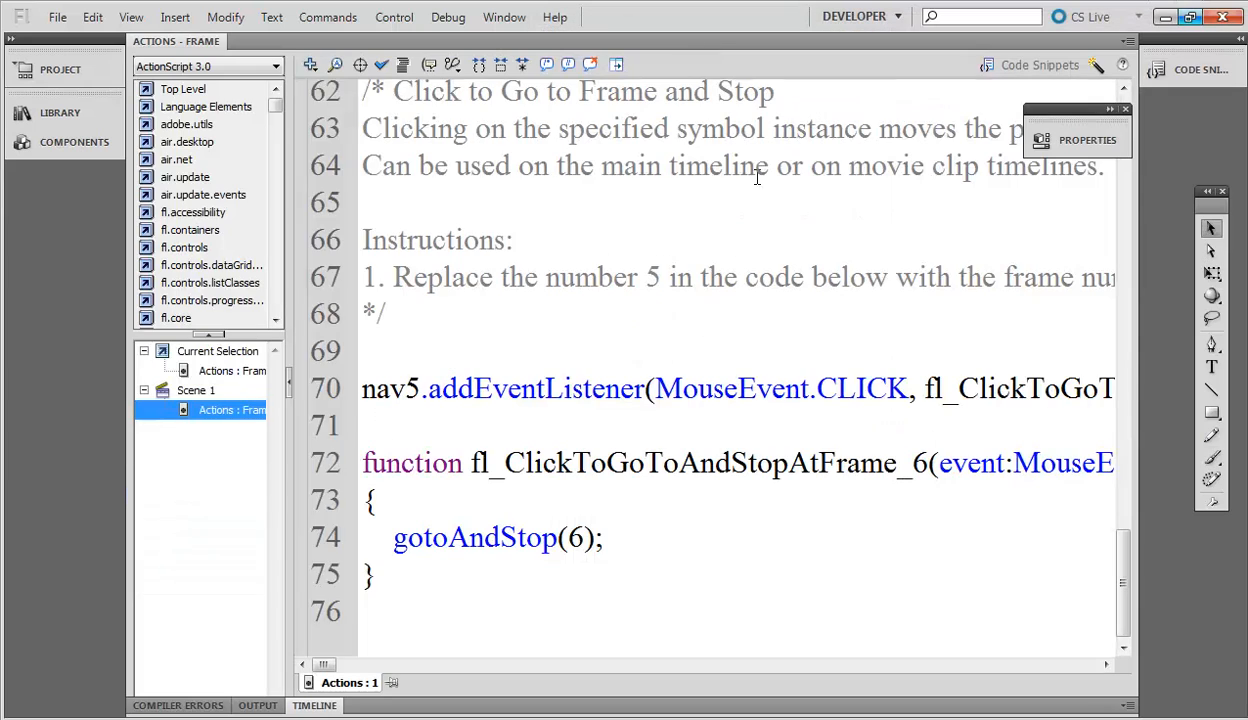
left_click(787, 457)
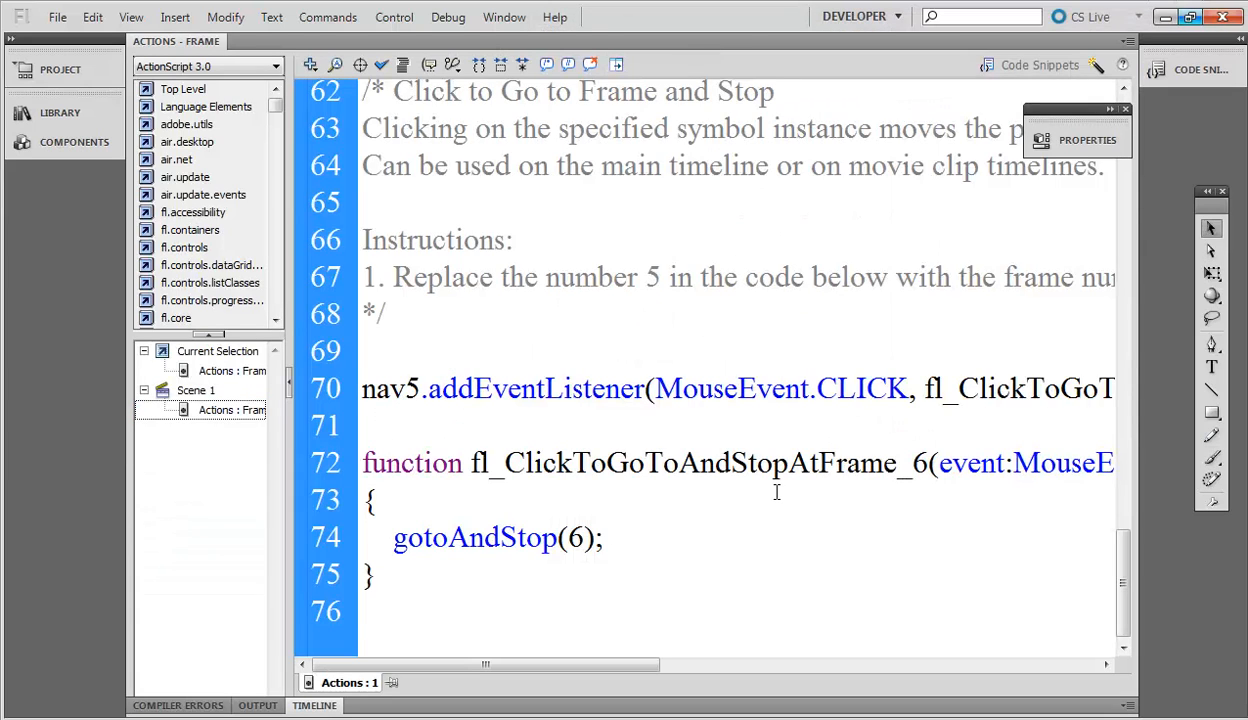
key("Return")
key("Return")
key("ctrl+v")
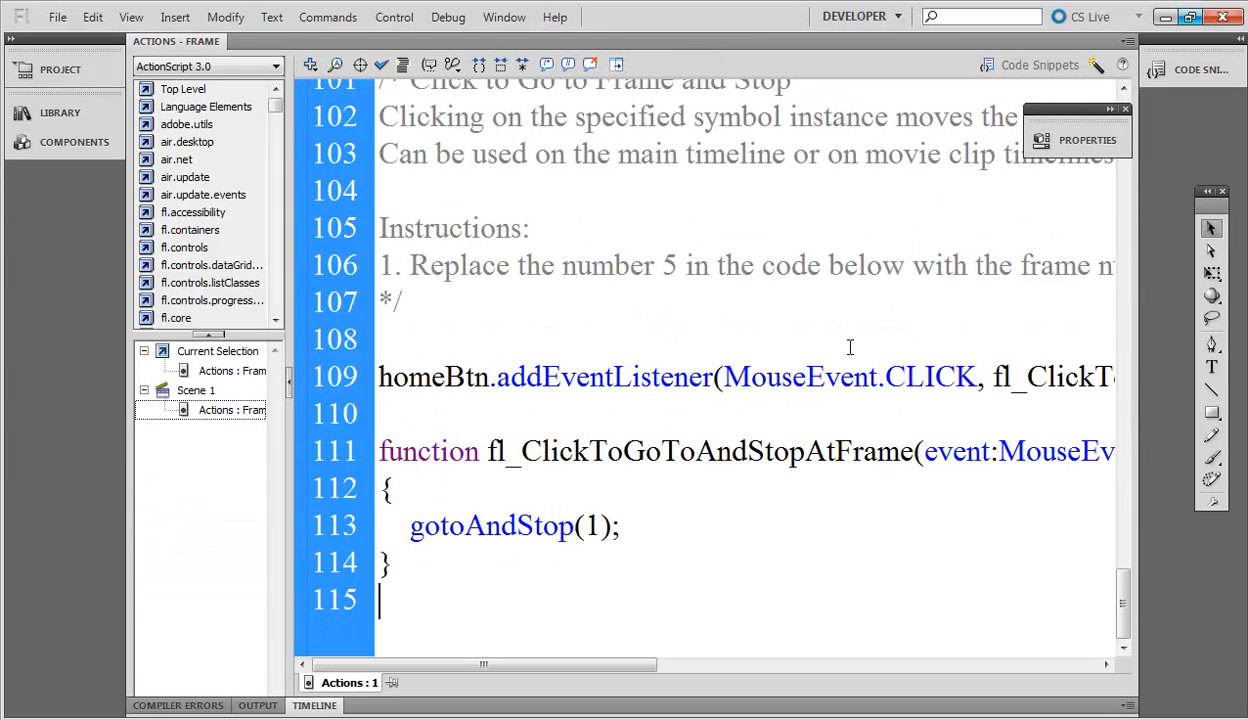
left_click(808, 305)
left_click(1127, 41)
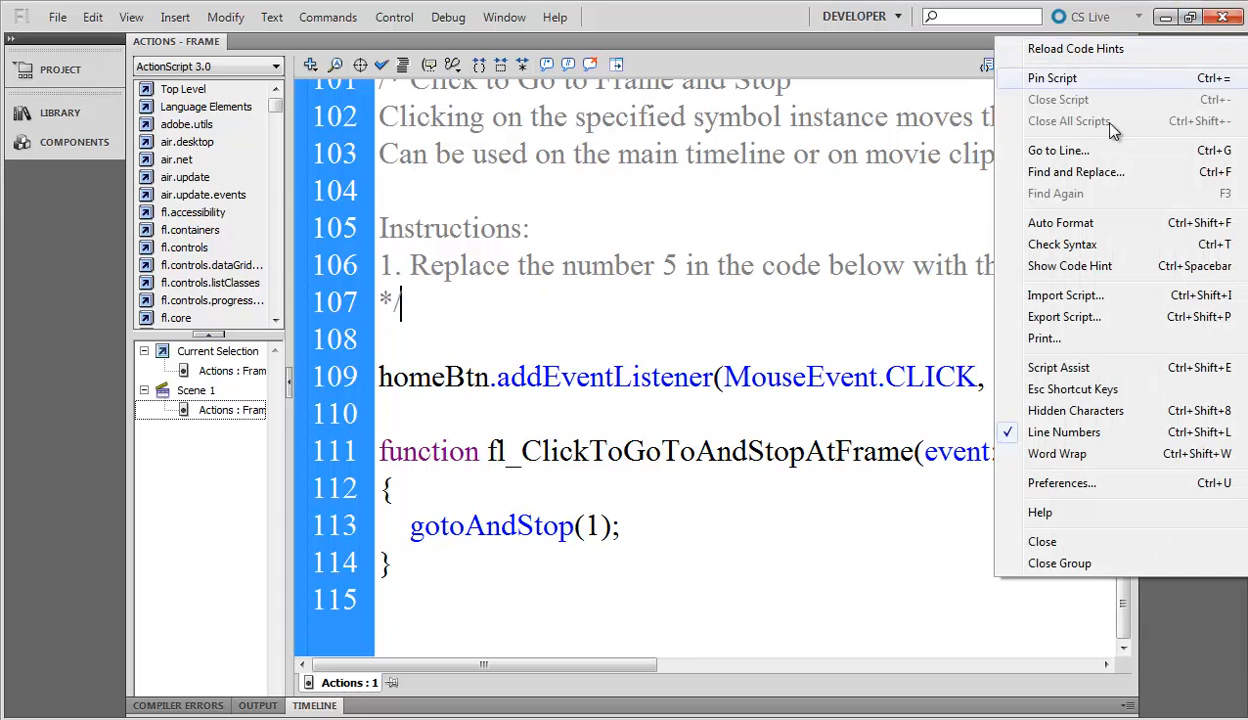
left_click(1092, 547)
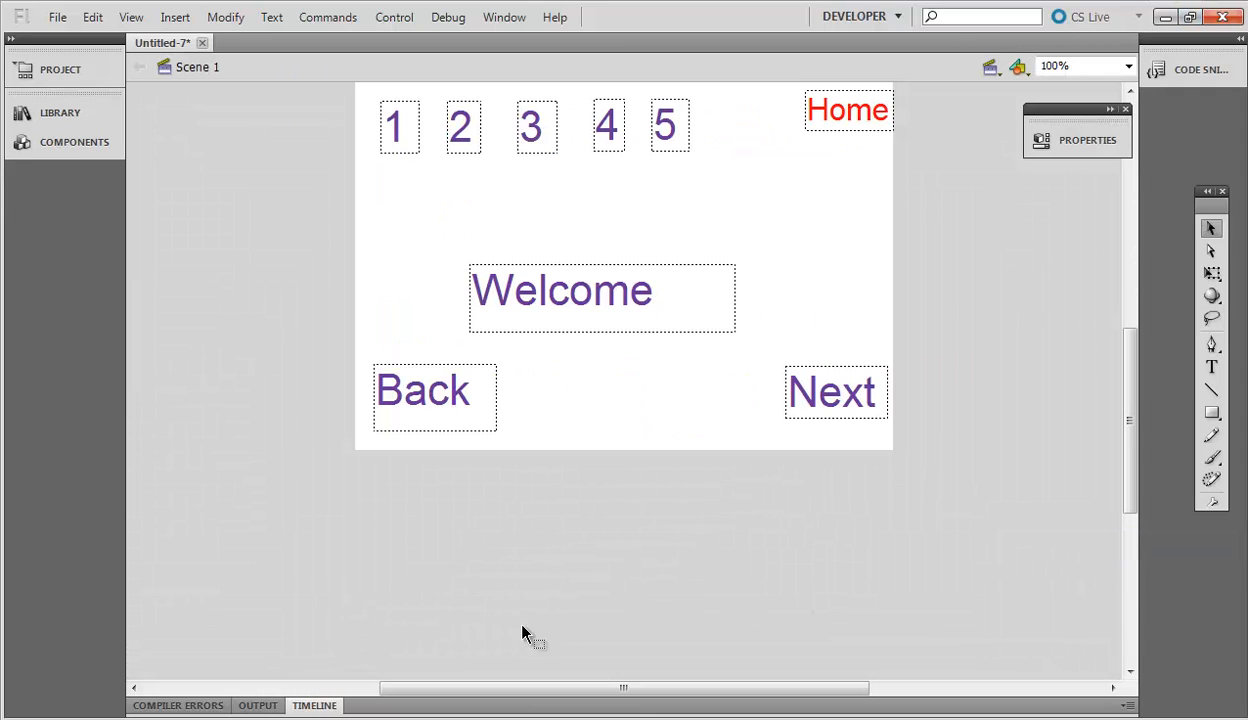
- Remove the emptied frames from frame 2 onward on the Actions layer and extend its frame 1 script to frame 6
left_click(314, 706)
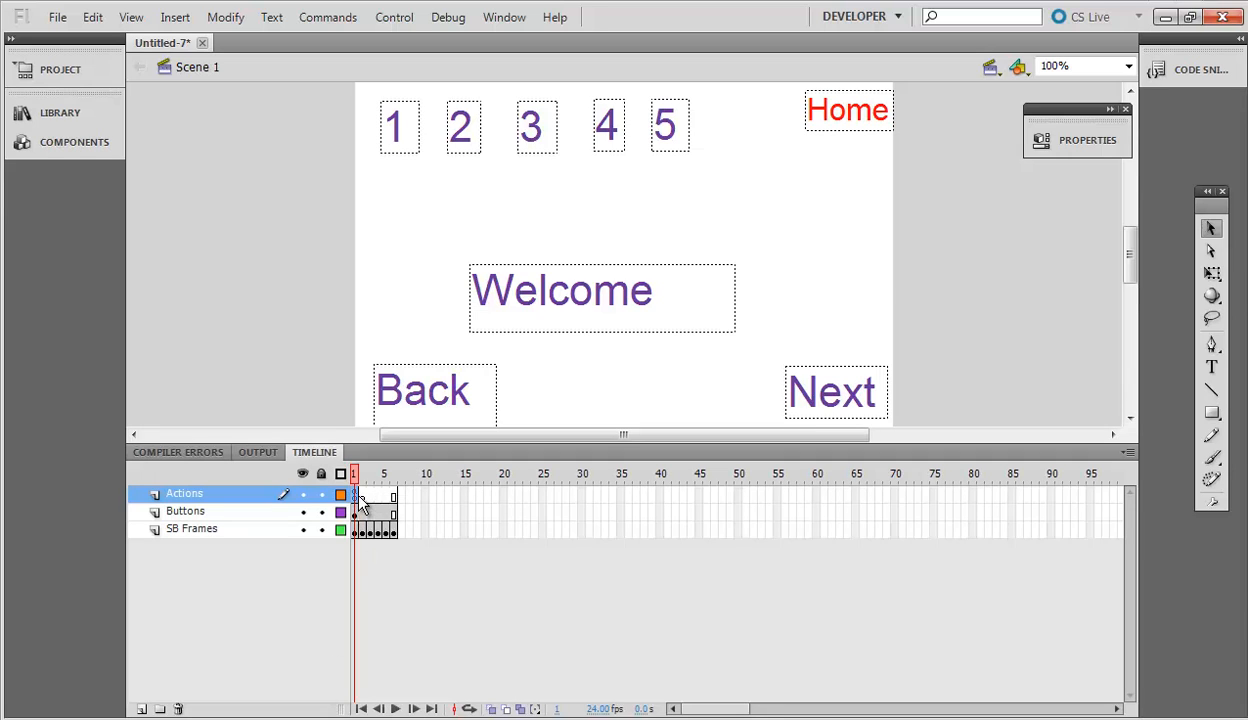
left_click(362, 498)
left_click_drag(411, 499, 363, 499)
right_click(365, 499)
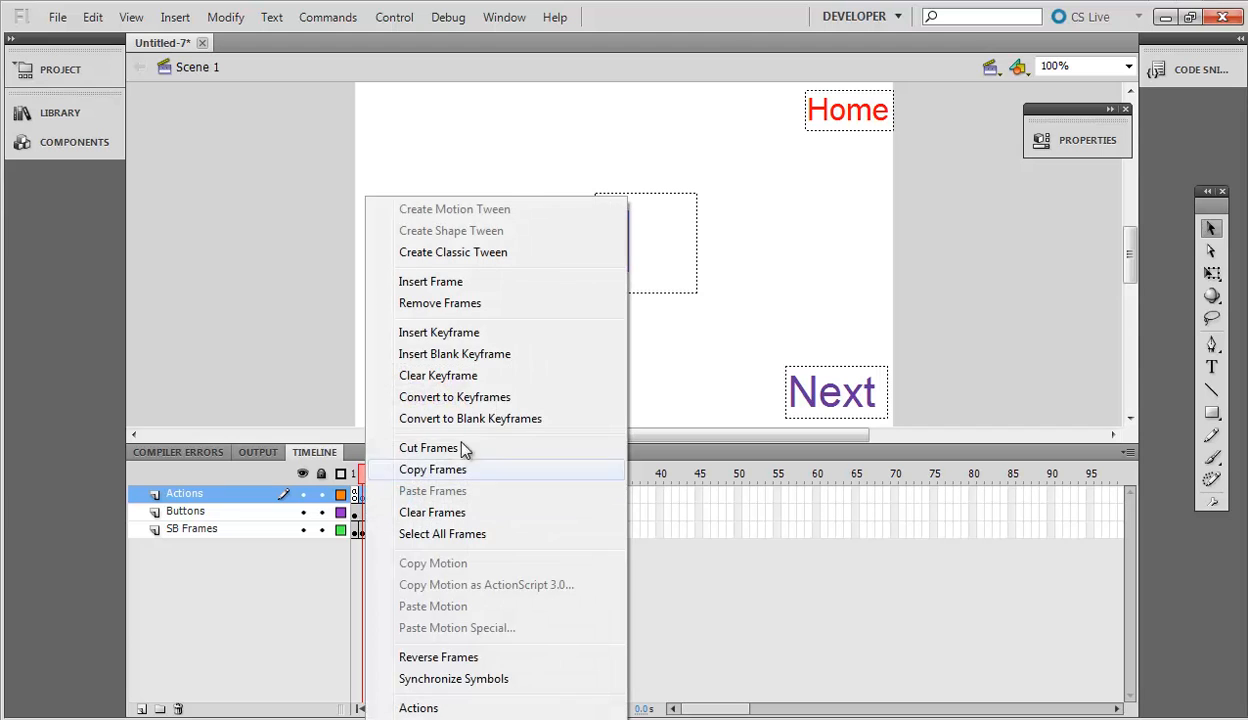
left_click(432, 302)
left_click(390, 494)
right_click(391, 494)
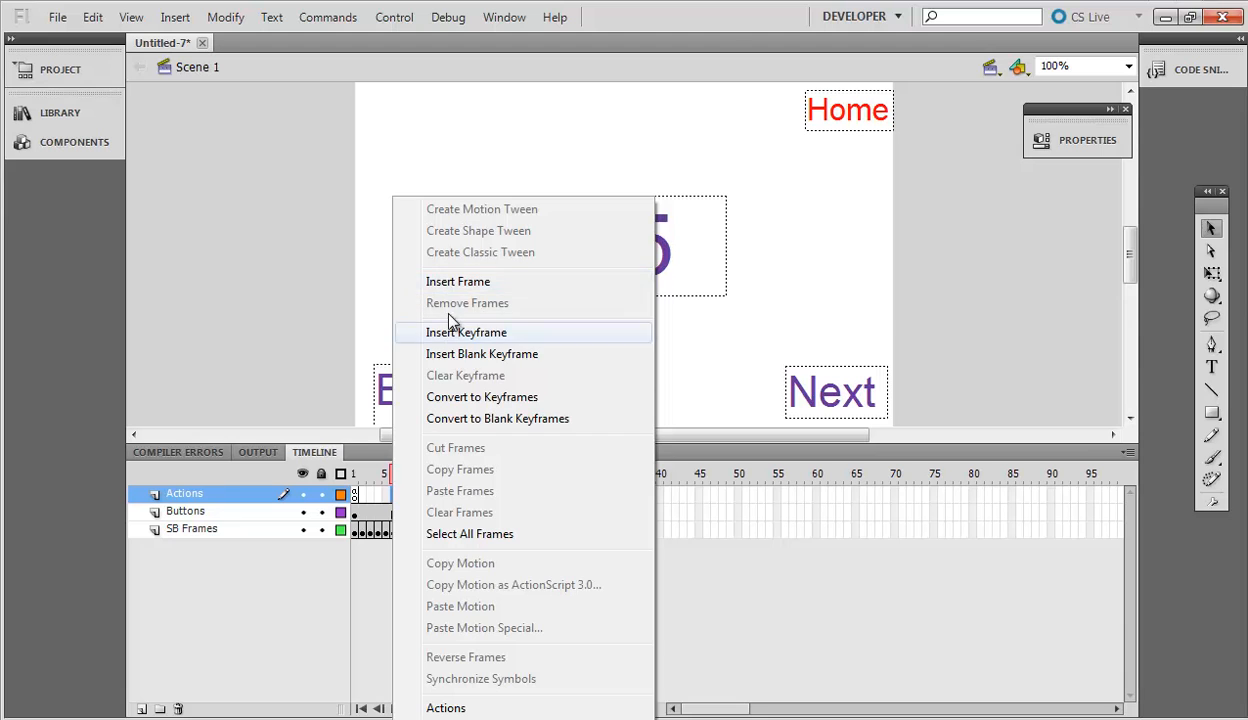
left_click(437, 281)
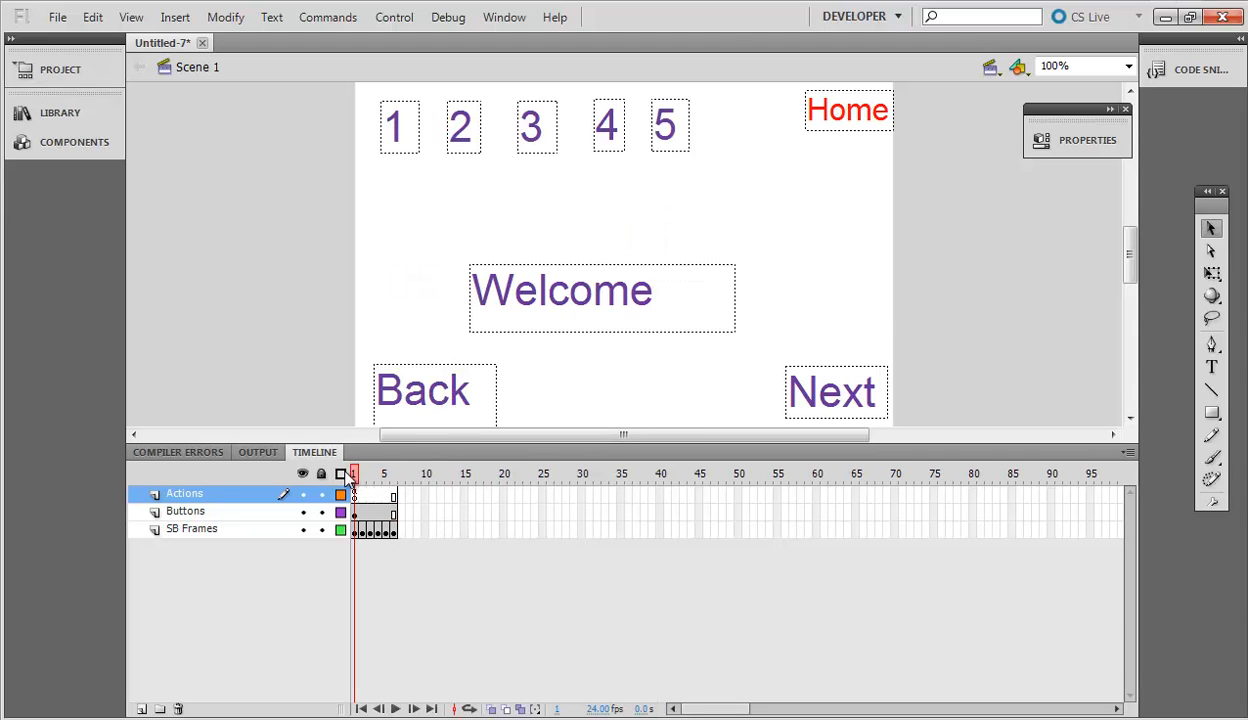
- Preview the movie, advance from Welcome to number 1 with Next, and return with Back
left_click(510, 530)
key("ctrl+Return")
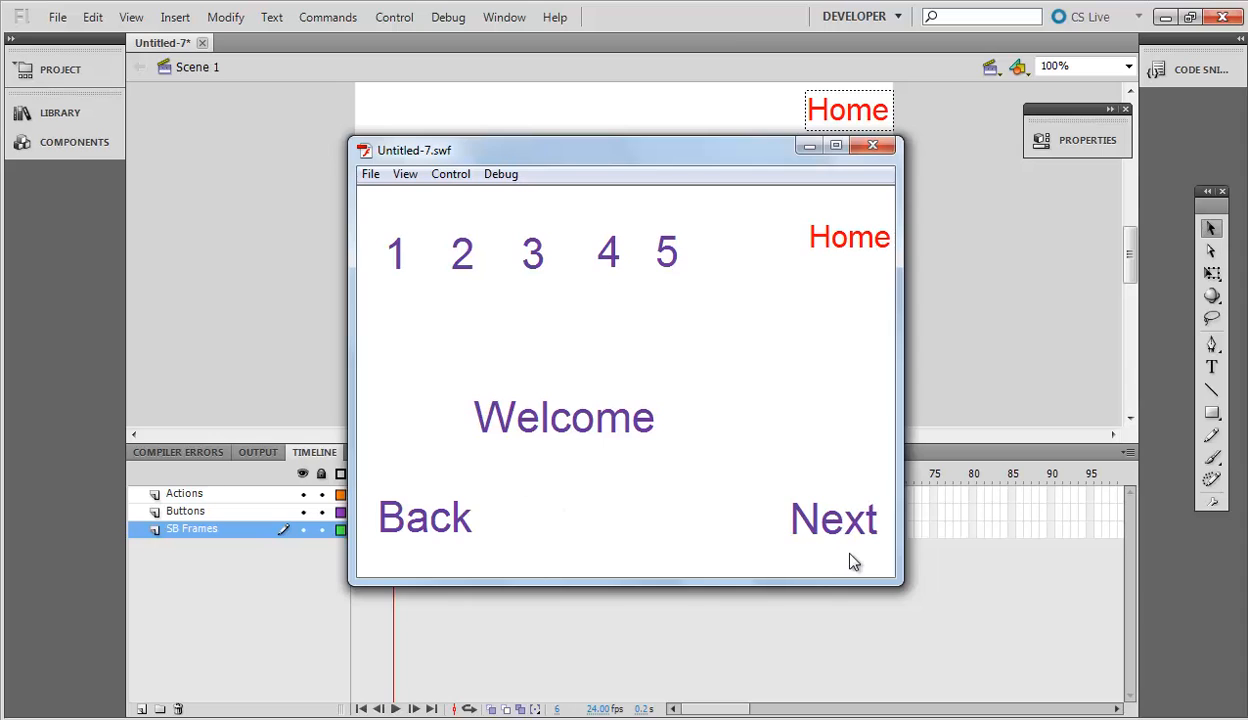
left_click(818, 505)
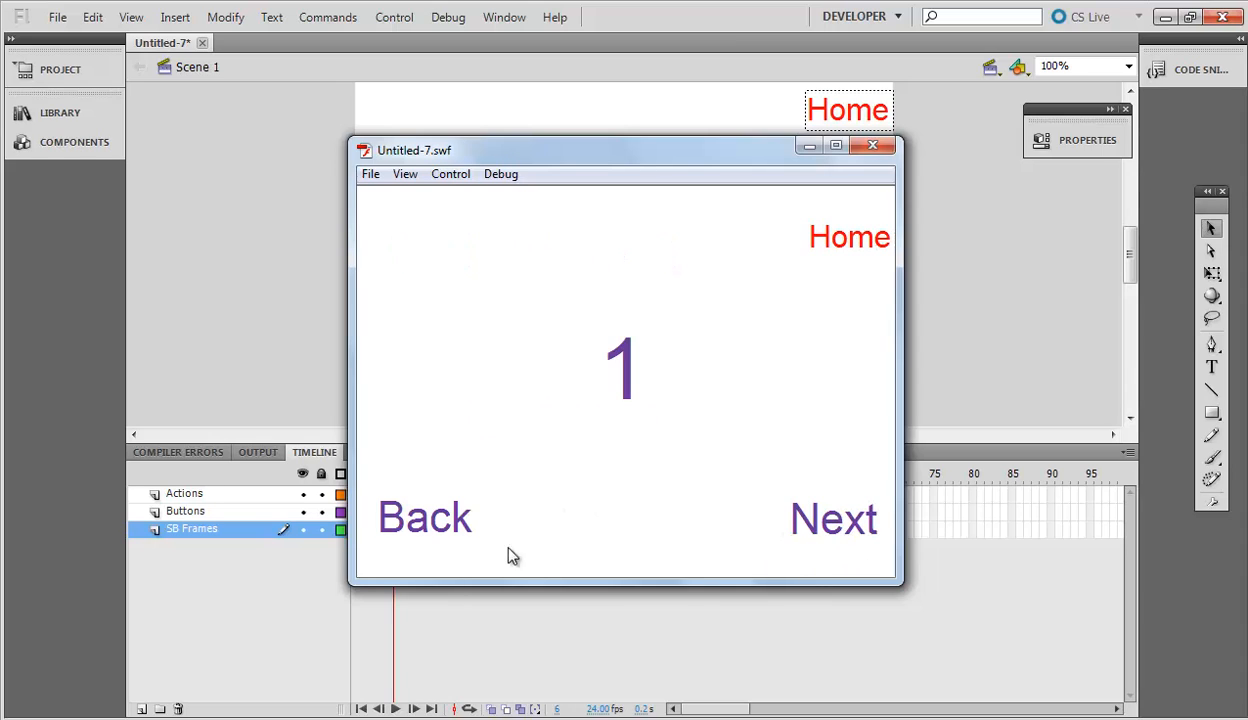
left_click(437, 530)
- Advance from Welcome to number 3 with Next and step back to Welcome with Back
left_click(860, 515)
left_click(860, 515)
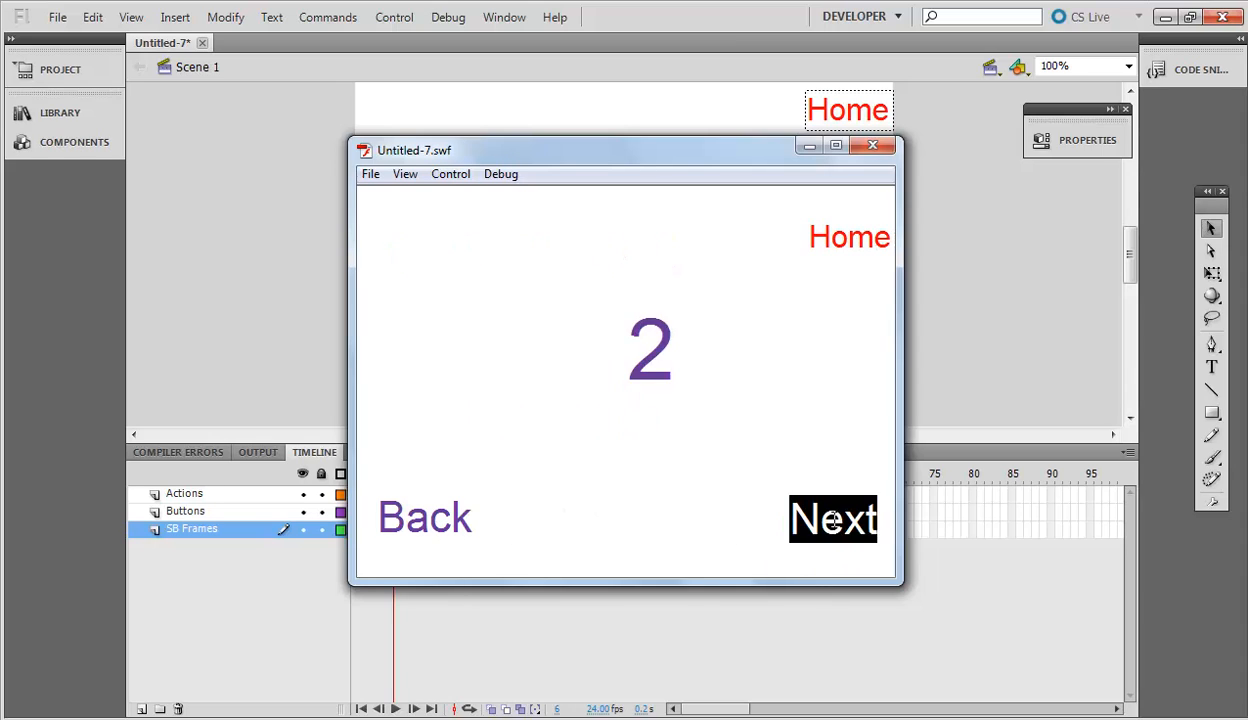
left_click(840, 515)
left_click(432, 522)
left_click(432, 522)
left_click(428, 522)
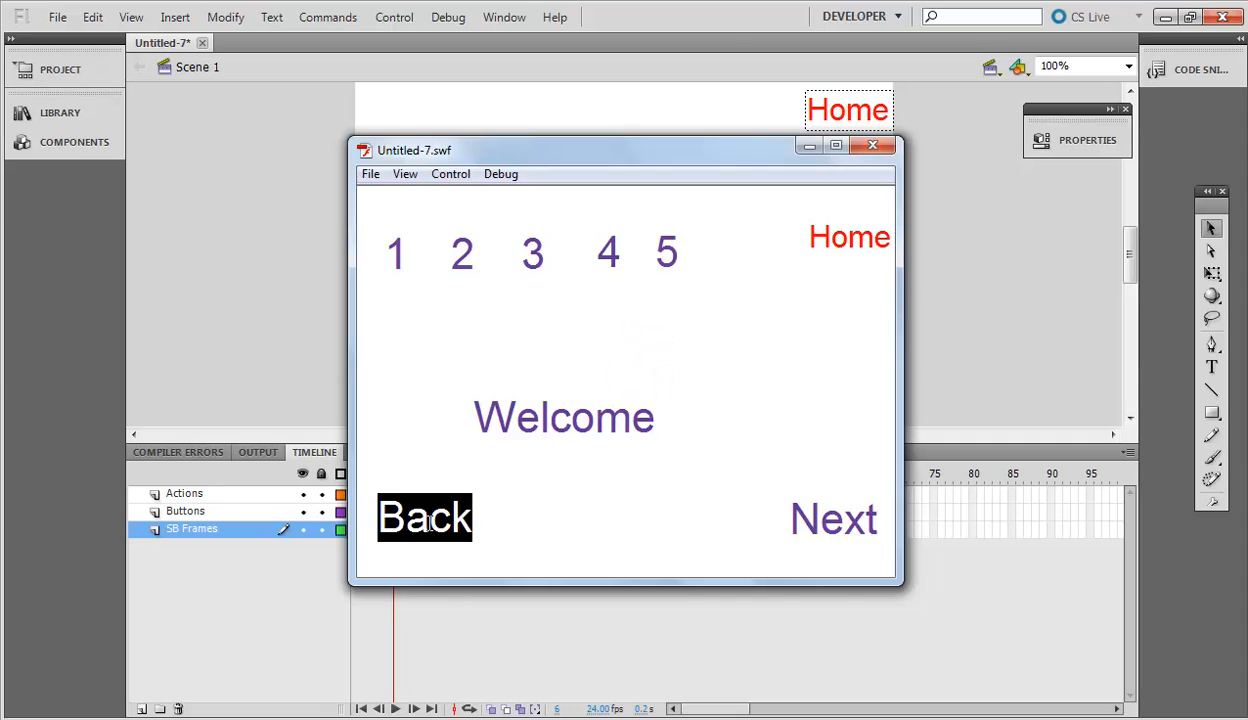
- Open number 3 and return Home, then reopen it, try Next and Back, and return Home again
left_click(535, 258)
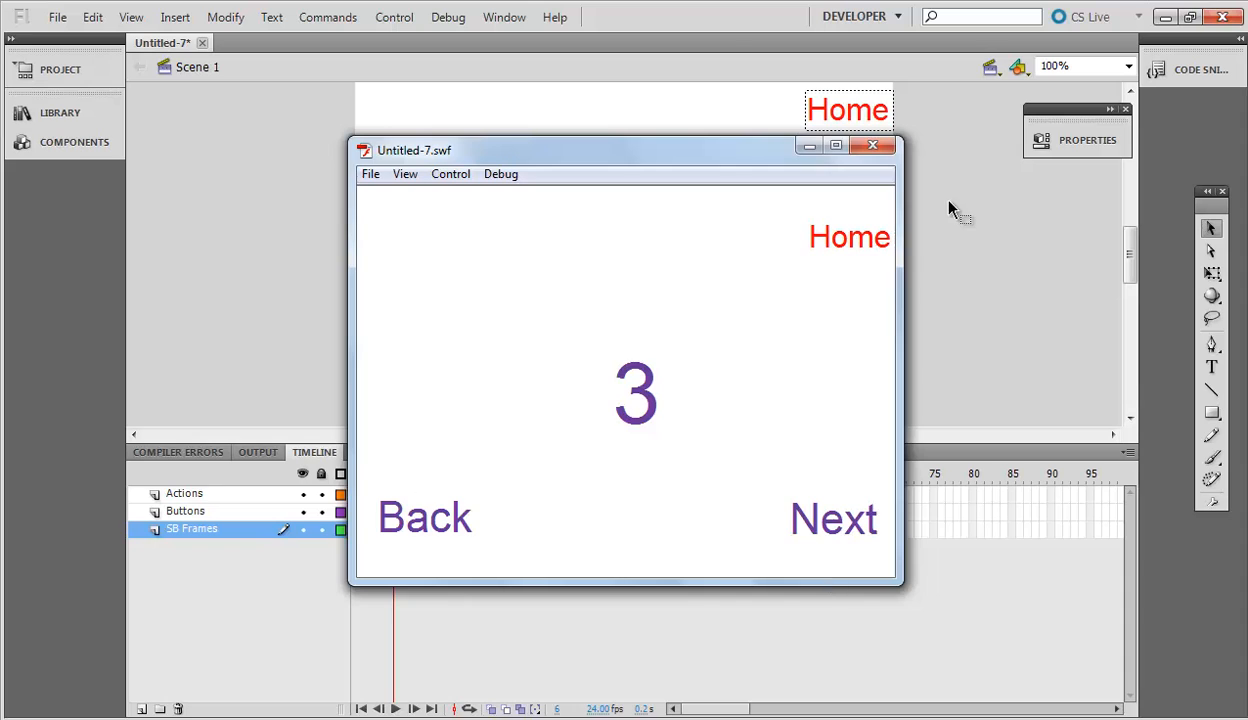
left_click(872, 228)
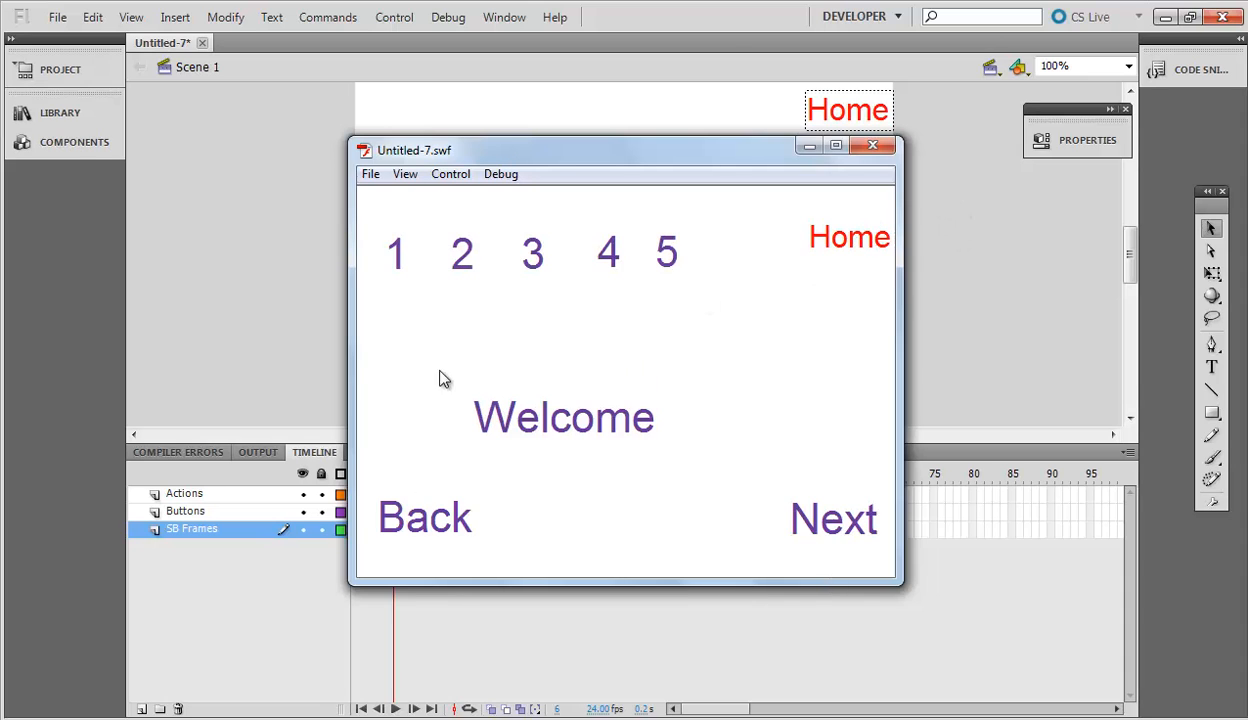
left_click(528, 245)
left_click(860, 515)
left_click(436, 508)
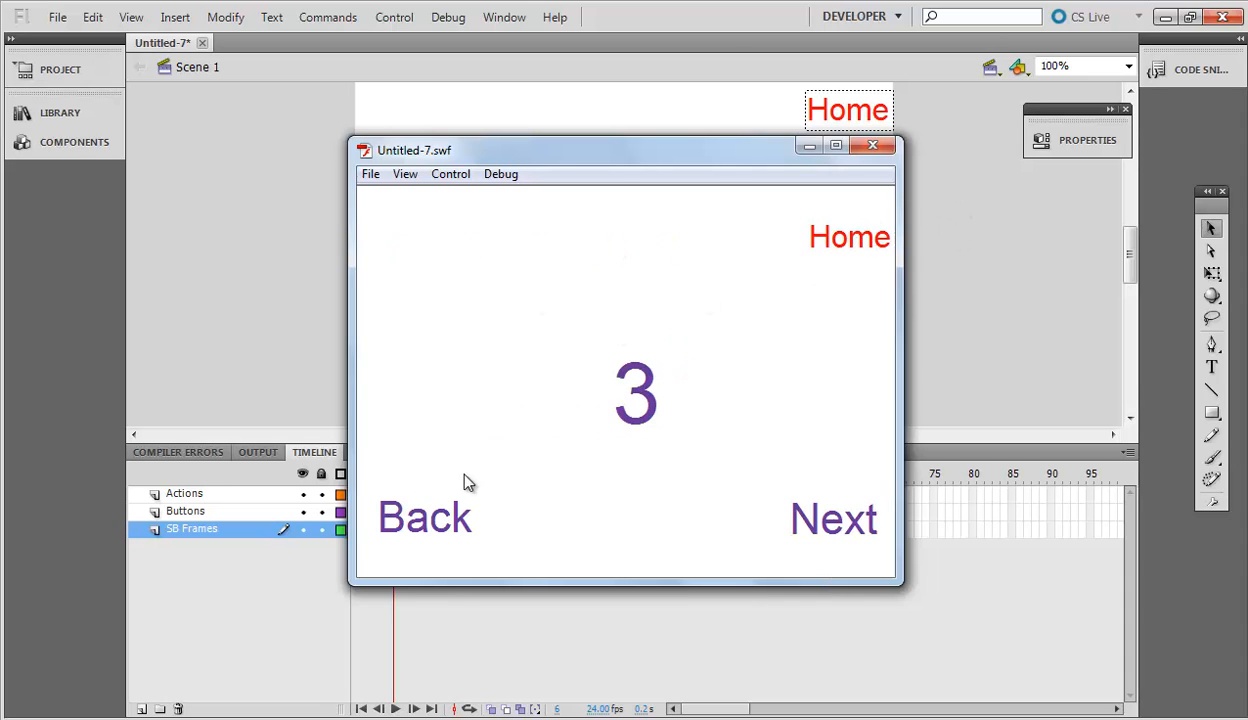
left_click(840, 235)
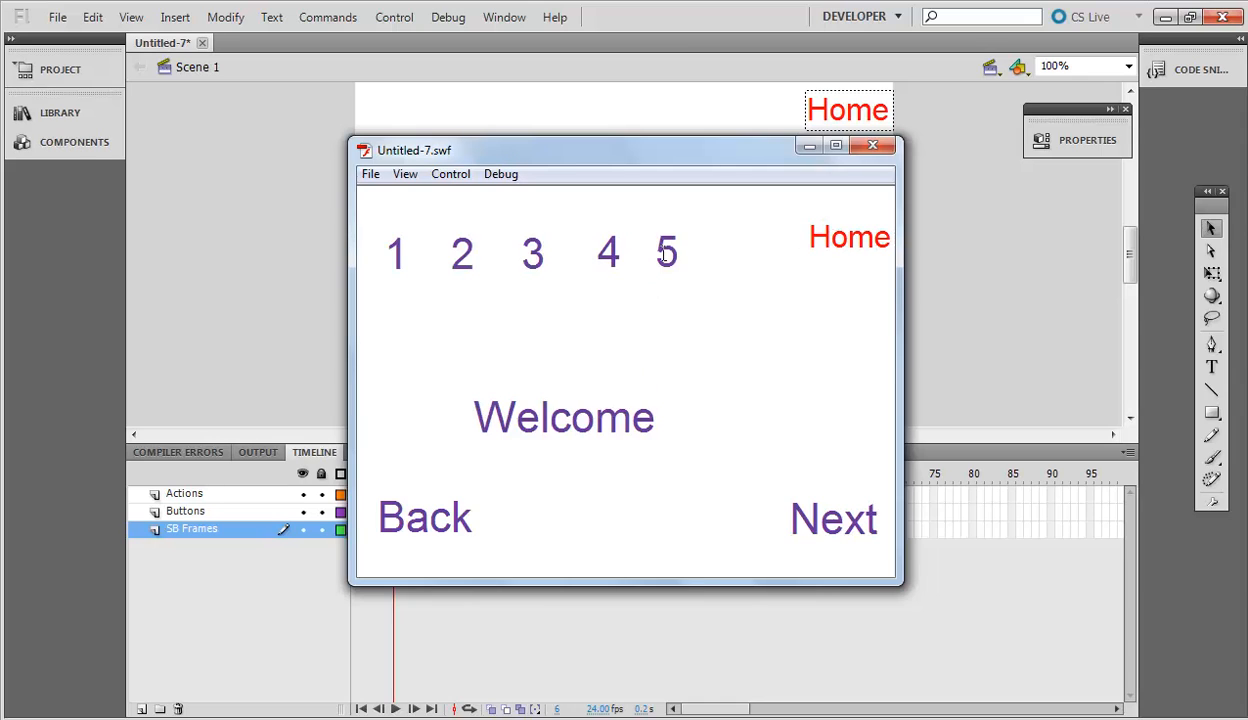
- Open number 5 from Welcome and step back through the numbers to Welcome with Back
left_click(664, 255)
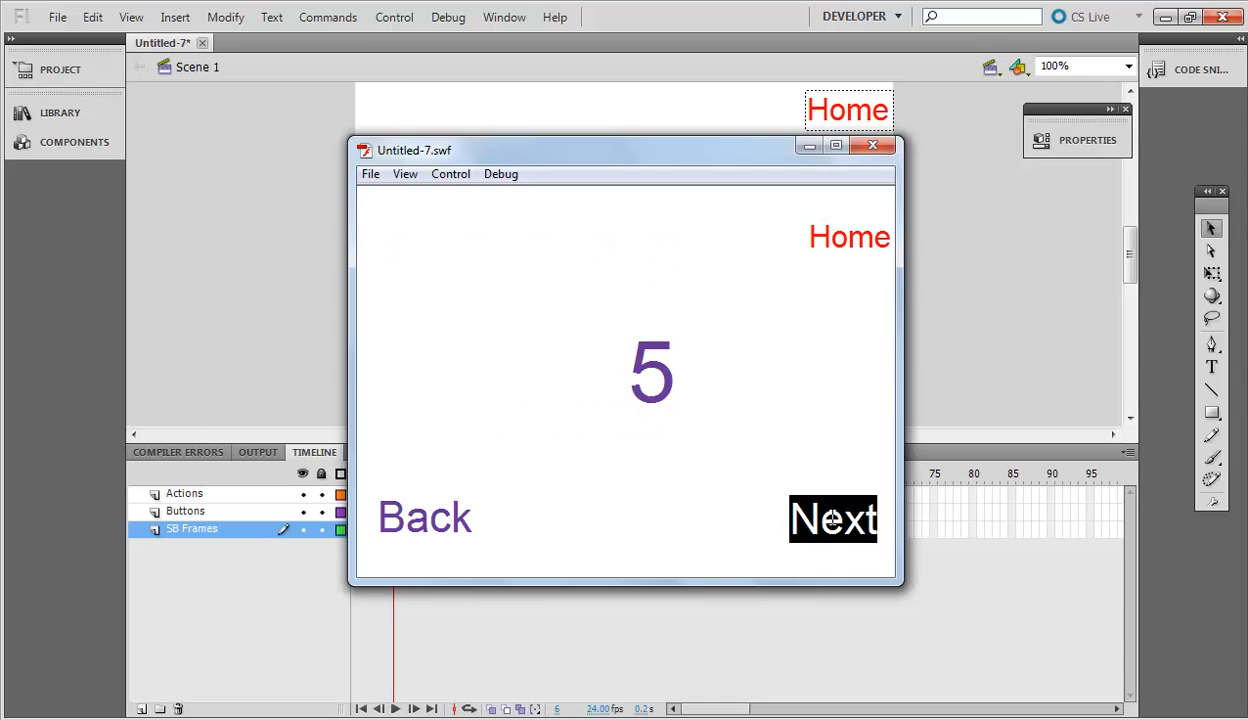
left_click(410, 507)
left_click(410, 507)
left_click(418, 518)
left_click(418, 518)
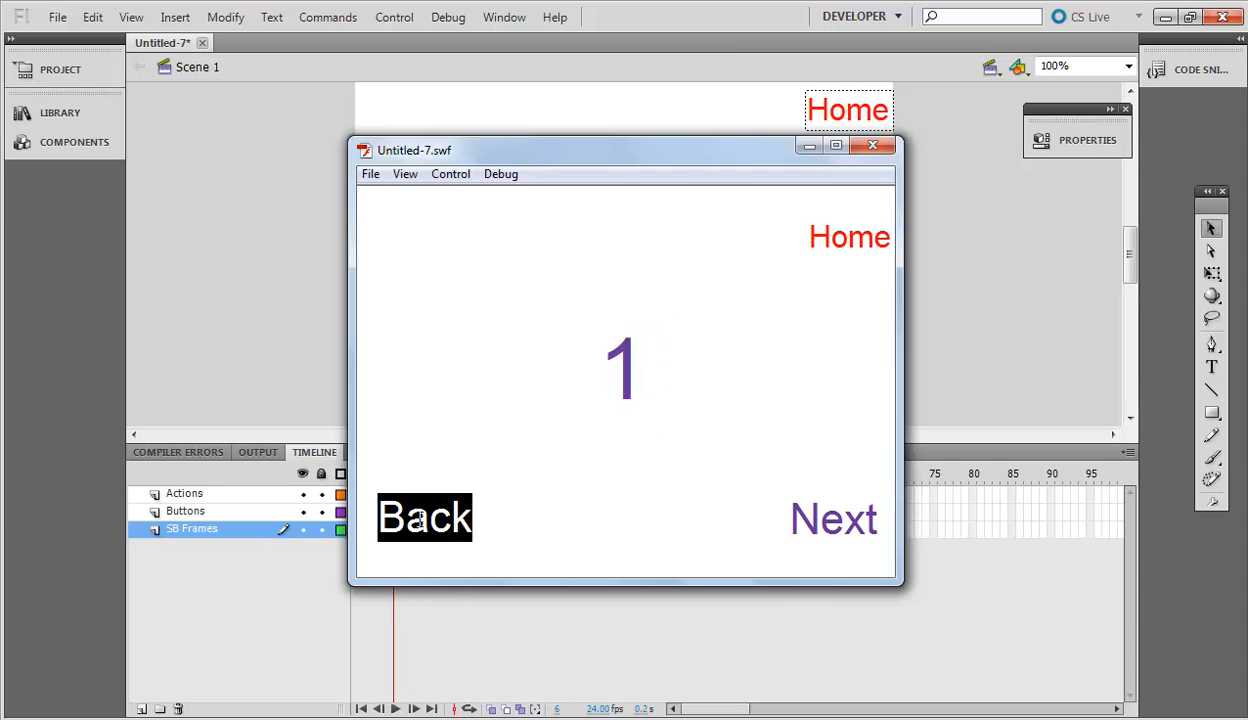
left_click(418, 518)
- Open number 2 from Welcome, try Next and Back, and return to Welcome with Home
left_click(457, 248)
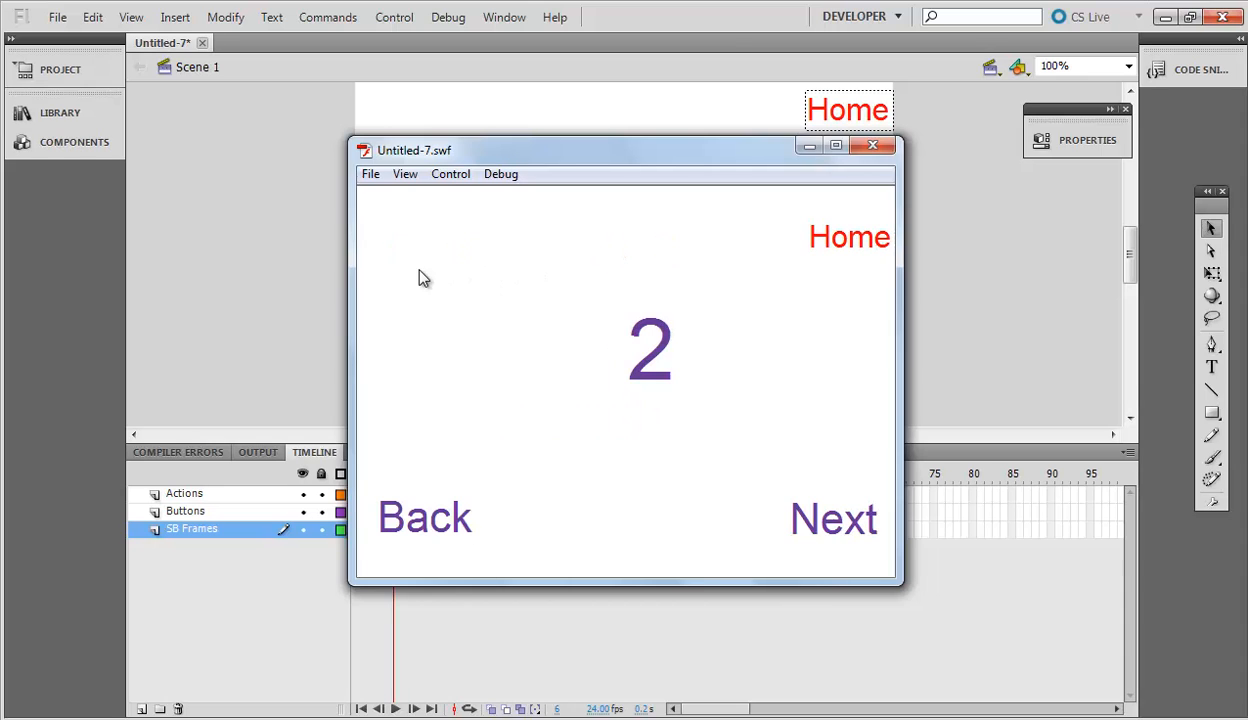
left_click(858, 525)
left_click(468, 510)
left_click(862, 230)
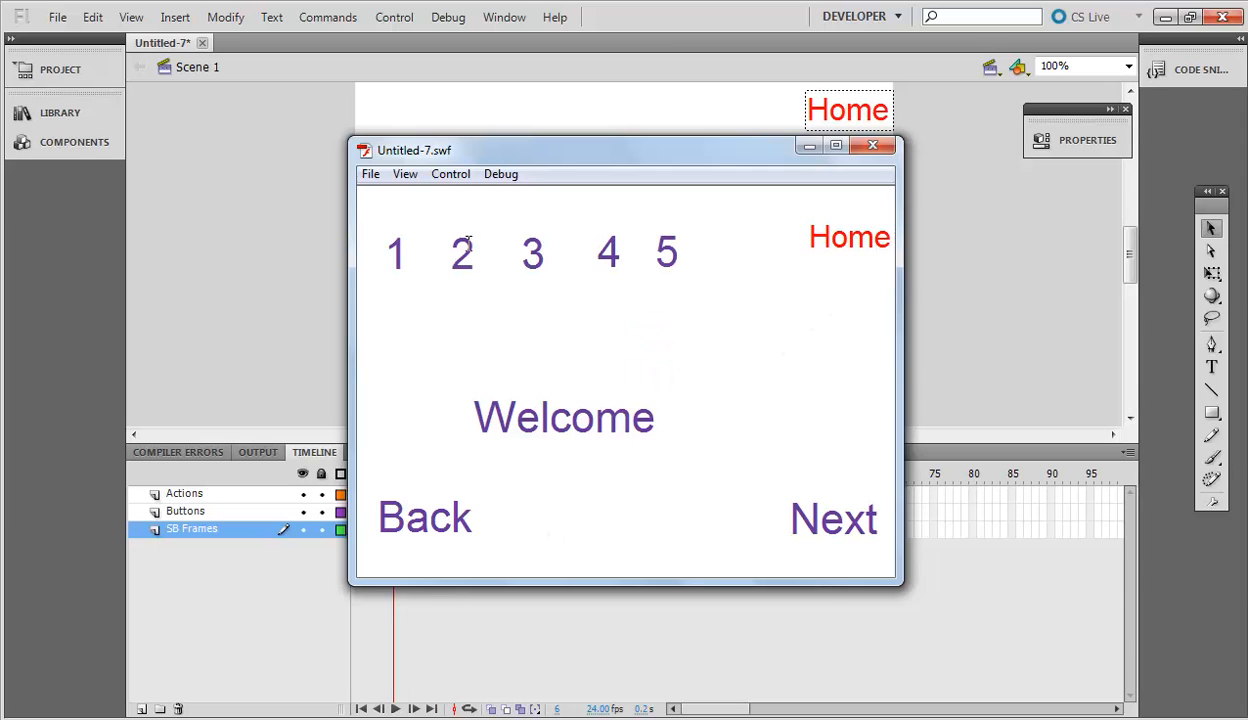